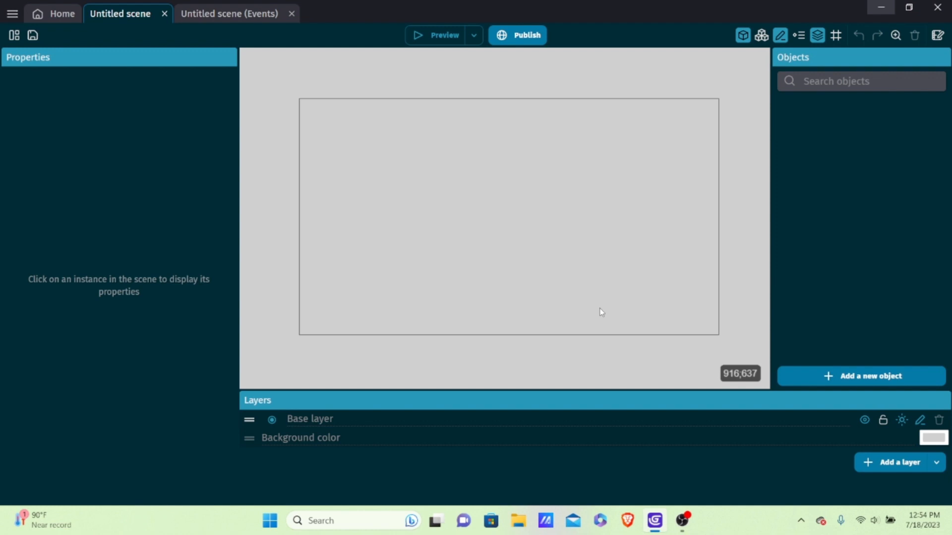
Create a new 3D Model object from scratch and name it "Model".
{"action": "left_click", "coordinate": [836, 377]}
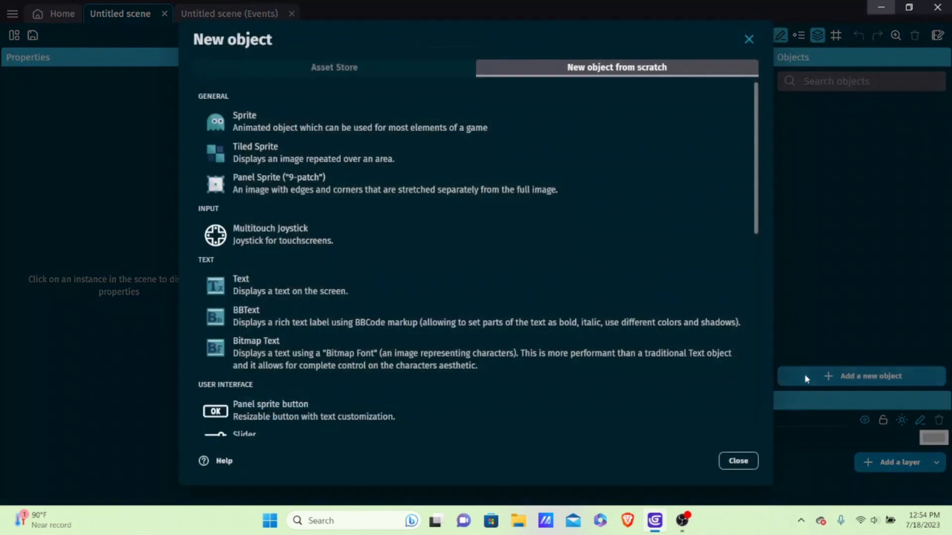
{"action": "scroll", "coordinate": [342, 227], "scroll_direction": "down", "scroll_amount": 1}
{"action": "scroll", "coordinate": [343, 231], "scroll_direction": "down", "scroll_amount": 9}
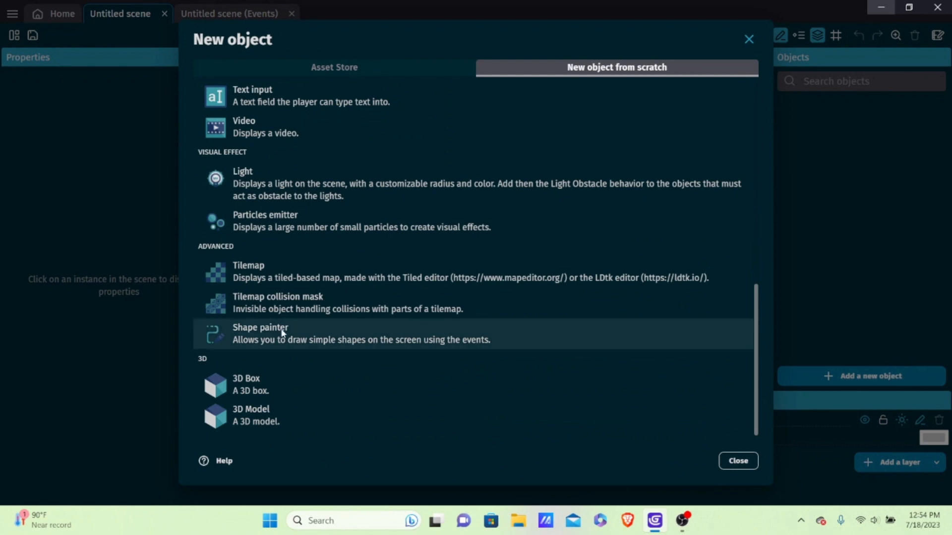
{"action": "left_click", "coordinate": [258, 421]}
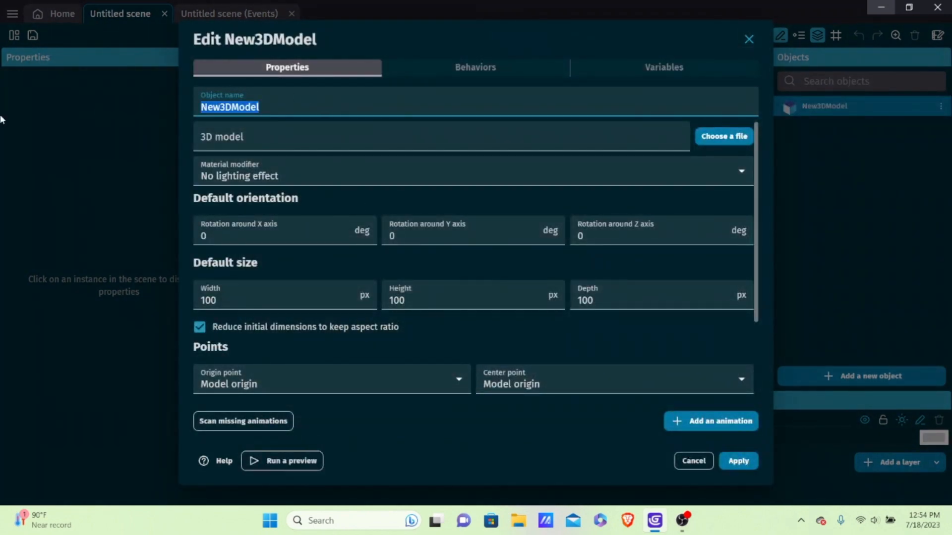
{"action": "key", "text": "BackSpace"}
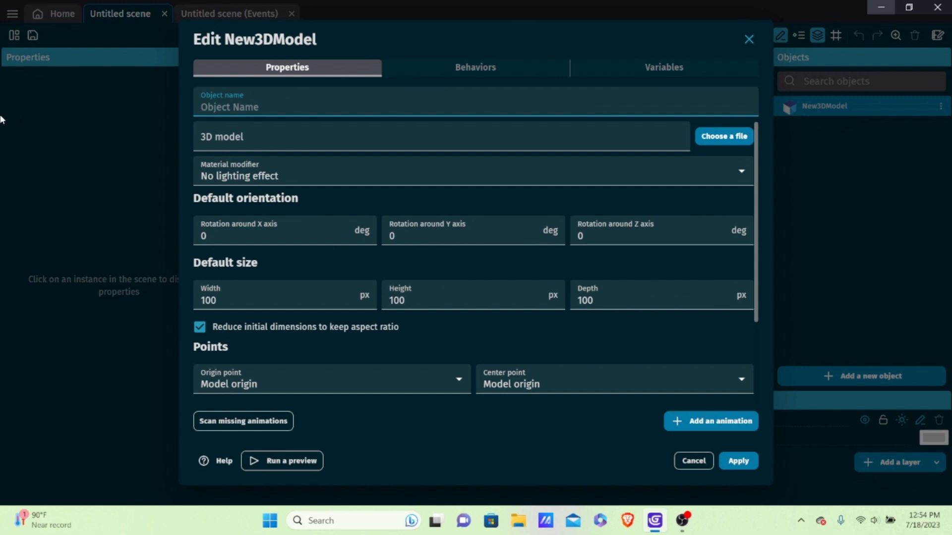
{"action": "type", "text": "M"}
{"action": "key", "text": "BackSpace"}
{"action": "type", "text": "Model"}
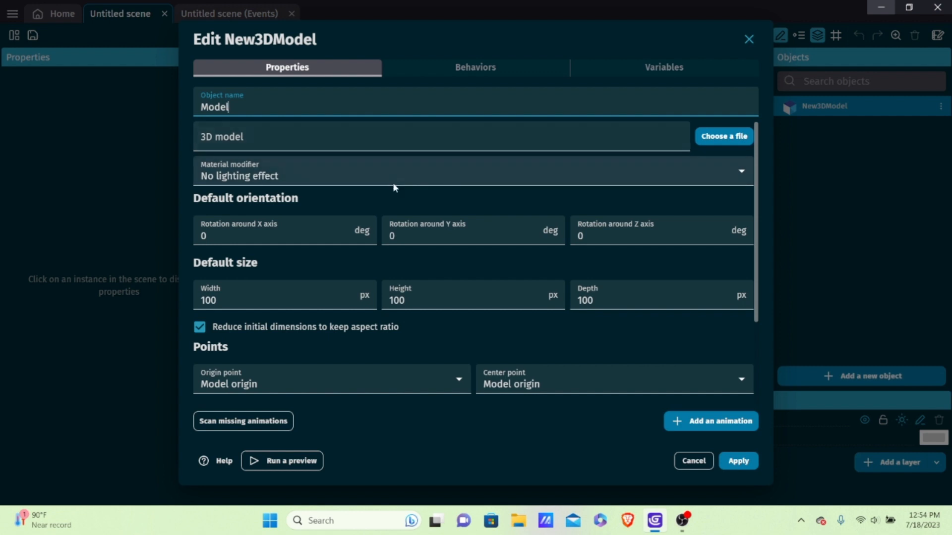
Examine the material modifier options and the other default properties of the 3D model object.
{"action": "scroll", "coordinate": [303, 198], "scroll_direction": "down", "scroll_amount": 1}
{"action": "scroll", "coordinate": [303, 196], "scroll_direction": "up", "scroll_amount": 1}
{"action": "left_click", "coordinate": [224, 178]}
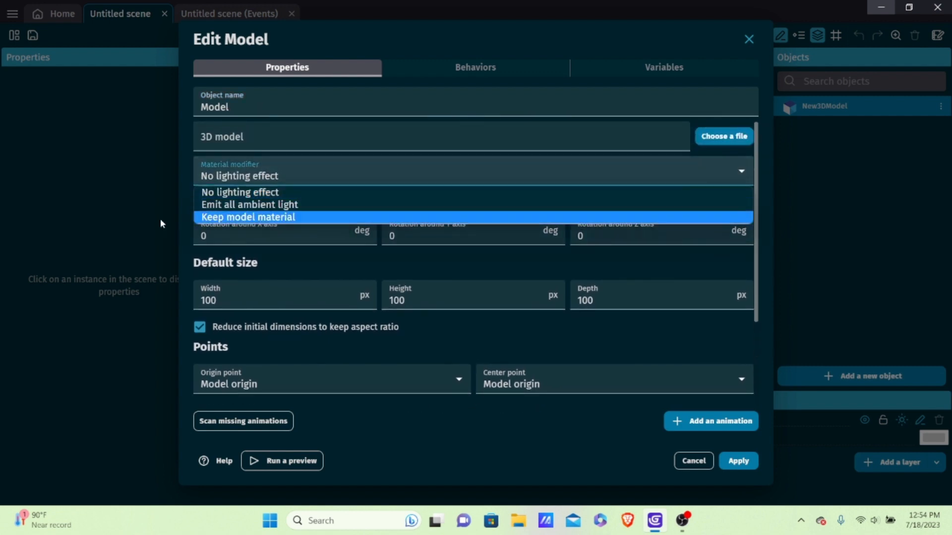
{"action": "left_click", "coordinate": [297, 255]}
{"action": "left_click", "coordinate": [299, 254]}
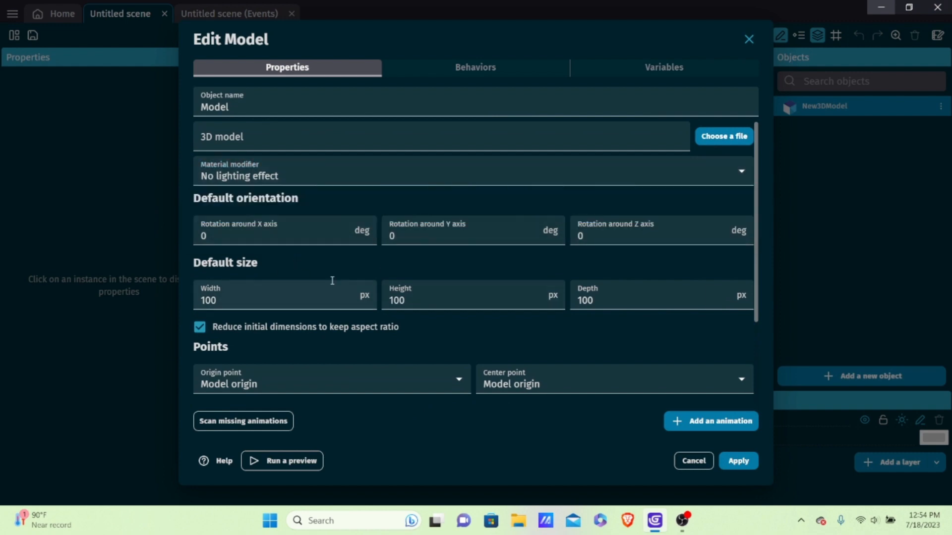
{"action": "scroll", "coordinate": [332, 281], "scroll_direction": "down", "scroll_amount": 3}
{"action": "scroll", "coordinate": [334, 325], "scroll_direction": "up", "scroll_amount": 3}
Assign Velociraptor.glb from the asset store's 3d animated dinosaurs category as the object's 3D model and apply the changes.
{"action": "left_click", "coordinate": [732, 140]}
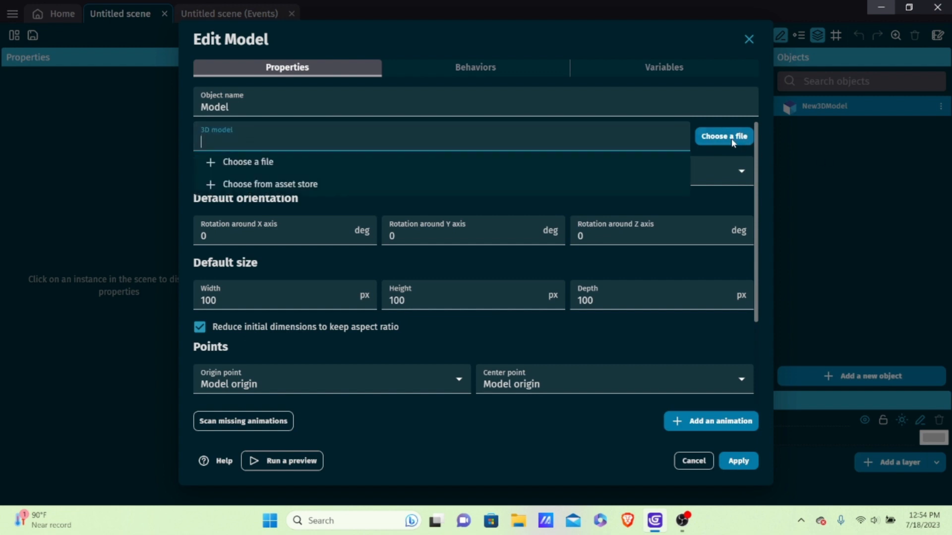
{"action": "left_click", "coordinate": [247, 184]}
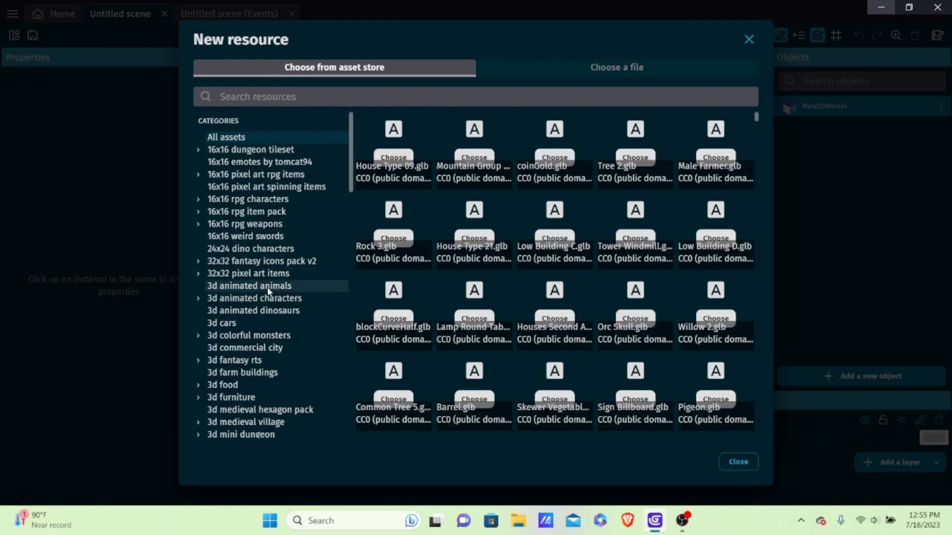
{"action": "left_click", "coordinate": [250, 299]}
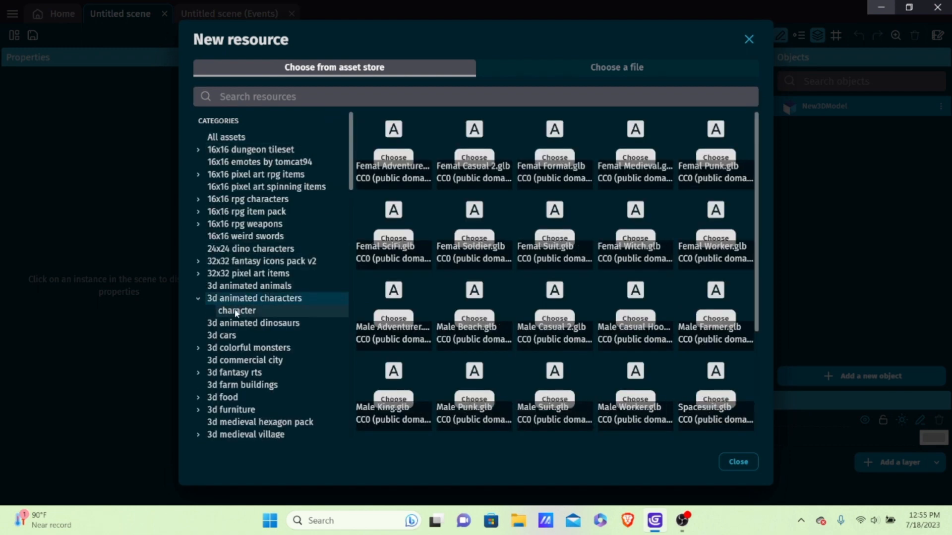
{"action": "left_click", "coordinate": [250, 287]}
{"action": "left_click", "coordinate": [262, 276]}
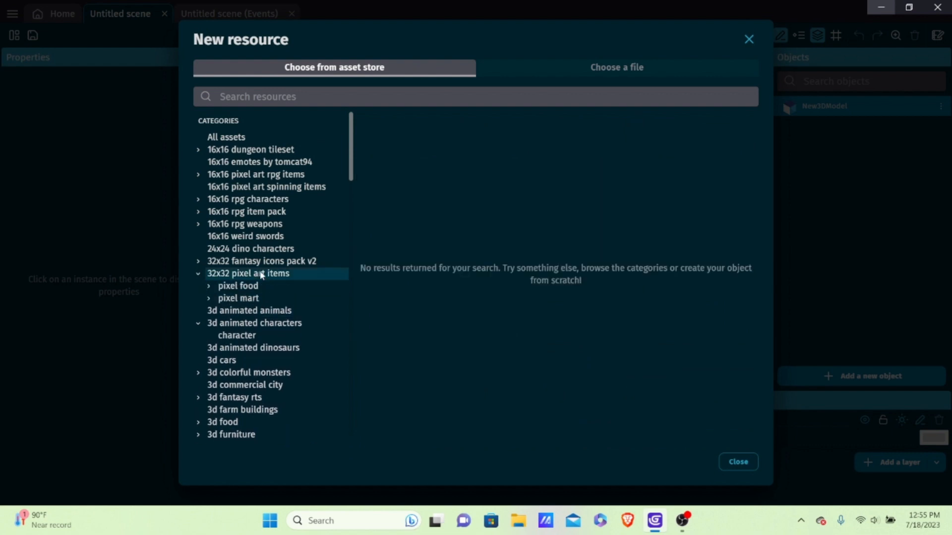
{"action": "left_click", "coordinate": [262, 351]}
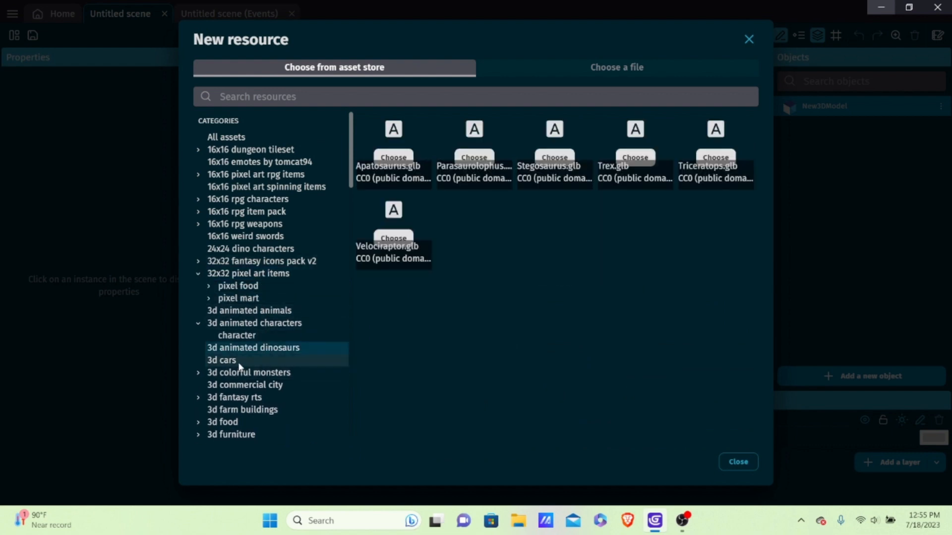
{"action": "left_click", "coordinate": [394, 238]}
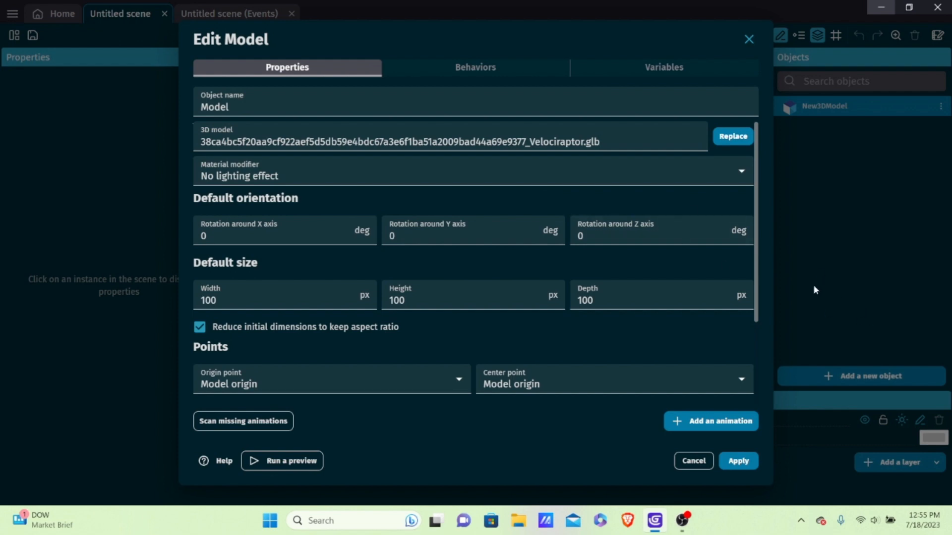
{"action": "scroll", "coordinate": [791, 350], "scroll_direction": "down", "scroll_amount": 2}
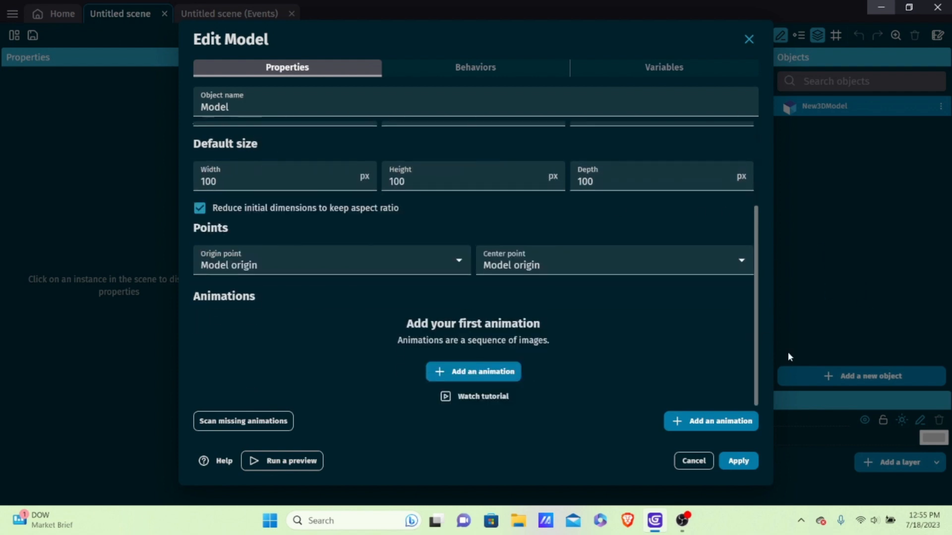
{"action": "left_click", "coordinate": [744, 466]}
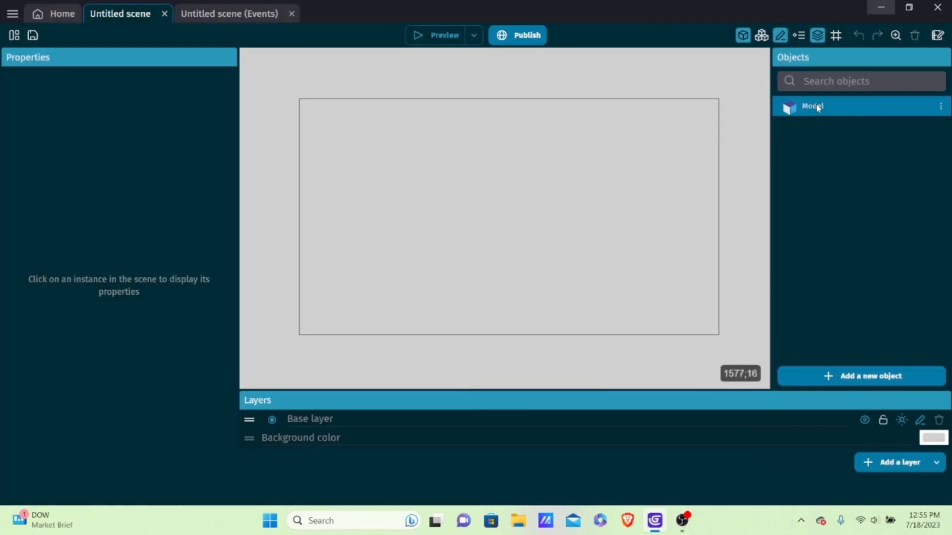
Place an instance of Model near the middle of the scene, at about X 594, Y 396.
{"action": "left_click_drag", "start_coordinate": [816, 106], "coordinate": [496, 234]}
{"action": "scroll", "coordinate": [496, 234], "scroll_direction": "up", "scroll_amount": 5, "text": "ctrl"}
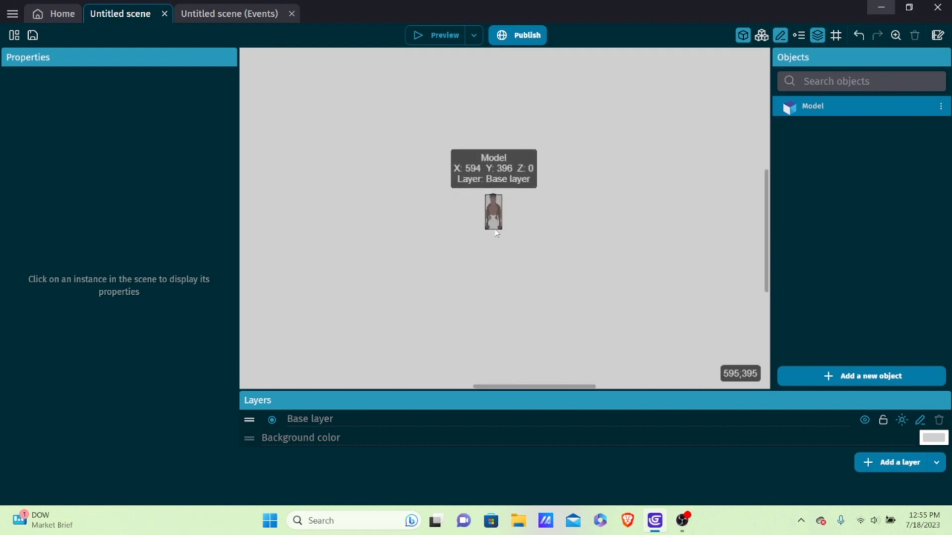
{"action": "scroll", "coordinate": [496, 233], "scroll_direction": "up", "scroll_amount": 4, "text": "ctrl"}
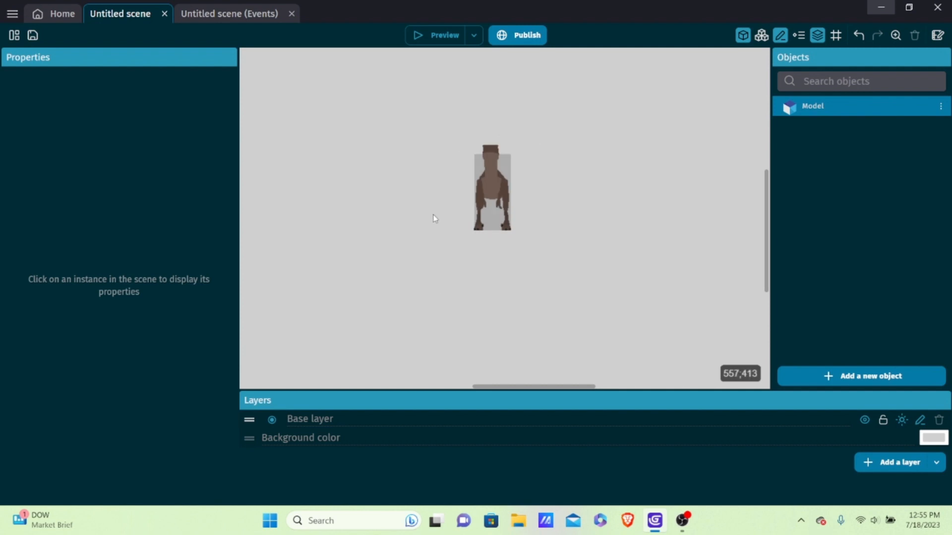
Set the velociraptor instance's Y rotation to 90 degrees and check it in a scene preview.
{"action": "left_click", "coordinate": [501, 182]}
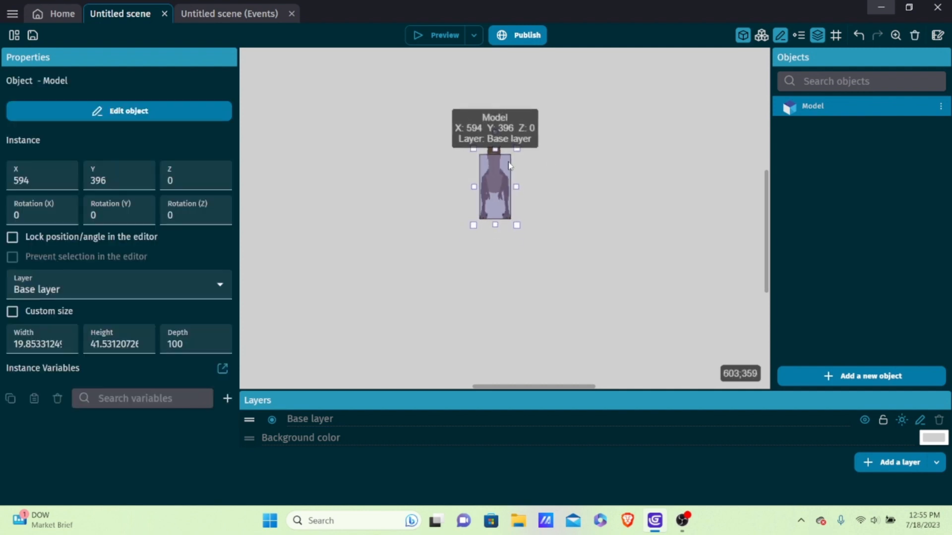
{"action": "left_click", "coordinate": [102, 210]}
{"action": "key", "text": "BackSpace"}
{"action": "type", "text": "90"}
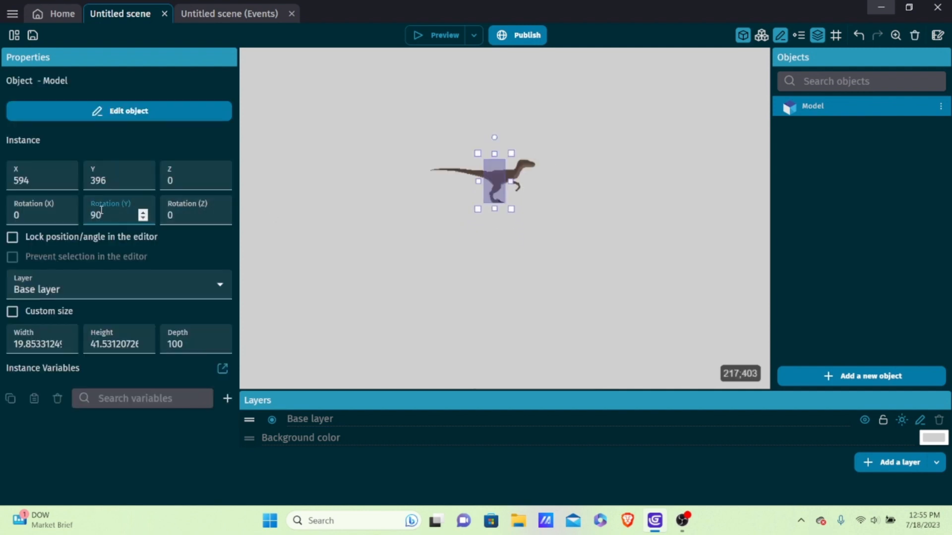
{"action": "key", "text": "BackSpace"}
{"action": "key", "text": "BackSpace"}
{"action": "type", "text": "90"}
{"action": "scroll", "coordinate": [397, 208], "scroll_direction": "down", "scroll_amount": 5}
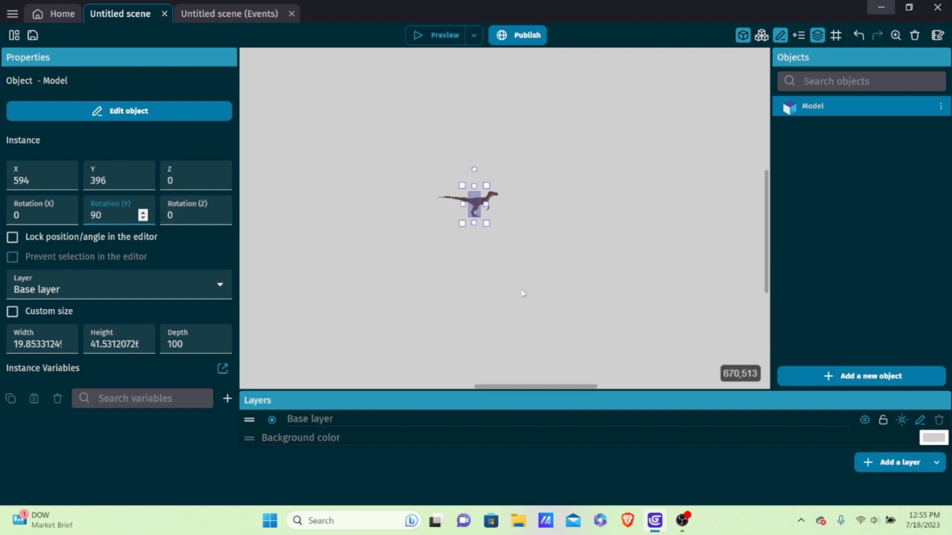
{"action": "left_click", "coordinate": [421, 34]}
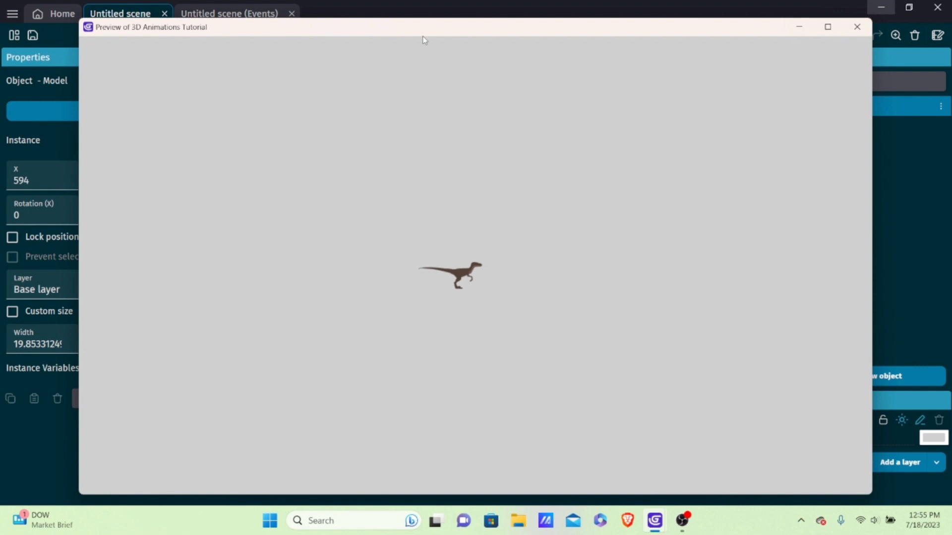
{"action": "left_click", "coordinate": [856, 27]}
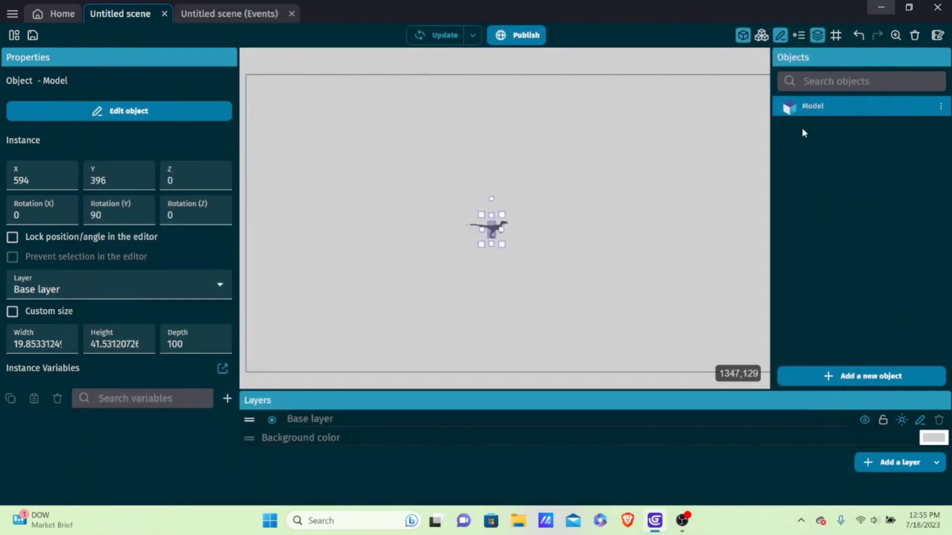
Add an animation to the Model object using Velociraptor_Run with looping enabled, and apply the changes.
{"action": "double_click", "coordinate": [816, 110]}
{"action": "scroll", "coordinate": [498, 159], "scroll_direction": "down", "scroll_amount": 2}
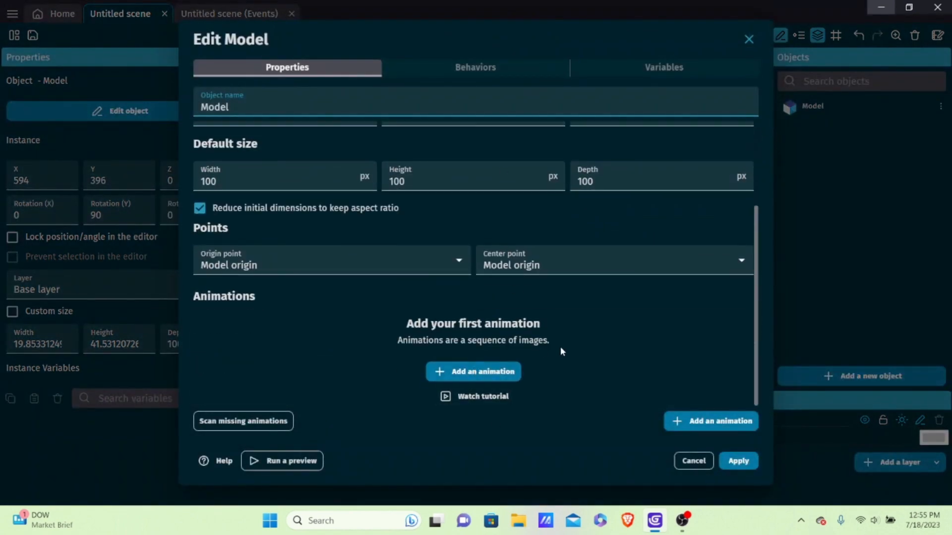
{"action": "left_click", "coordinate": [477, 375]}
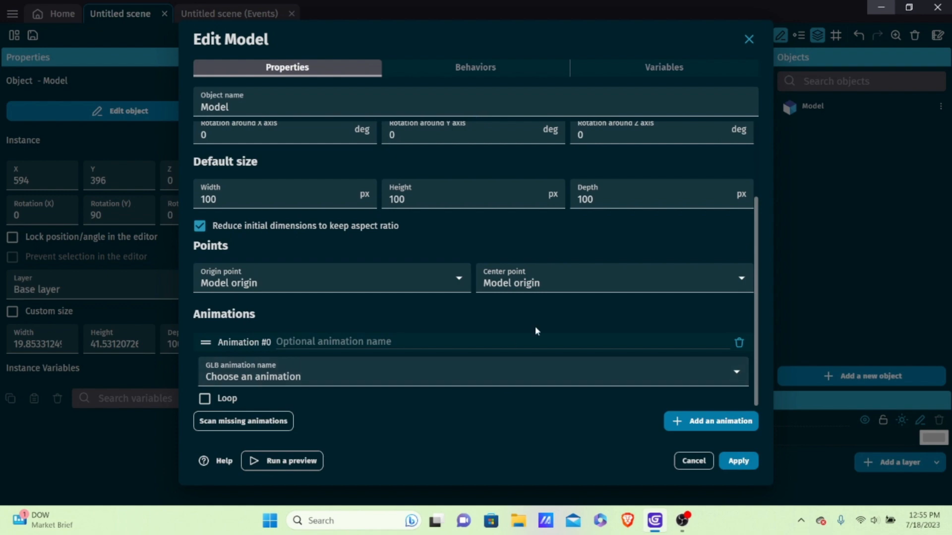
{"action": "left_click", "coordinate": [257, 377]}
{"action": "left_click", "coordinate": [243, 376]}
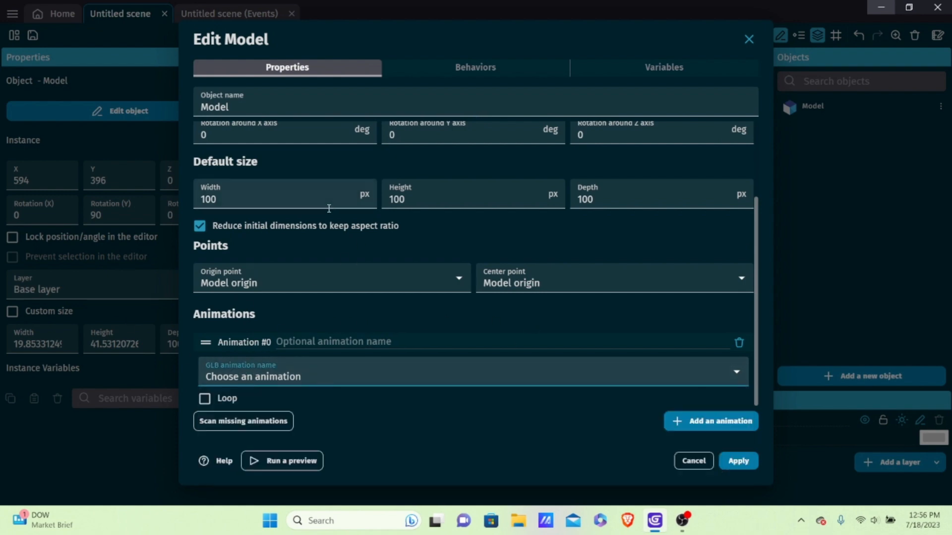
{"action": "scroll", "coordinate": [349, 204], "scroll_direction": "up", "scroll_amount": 2}
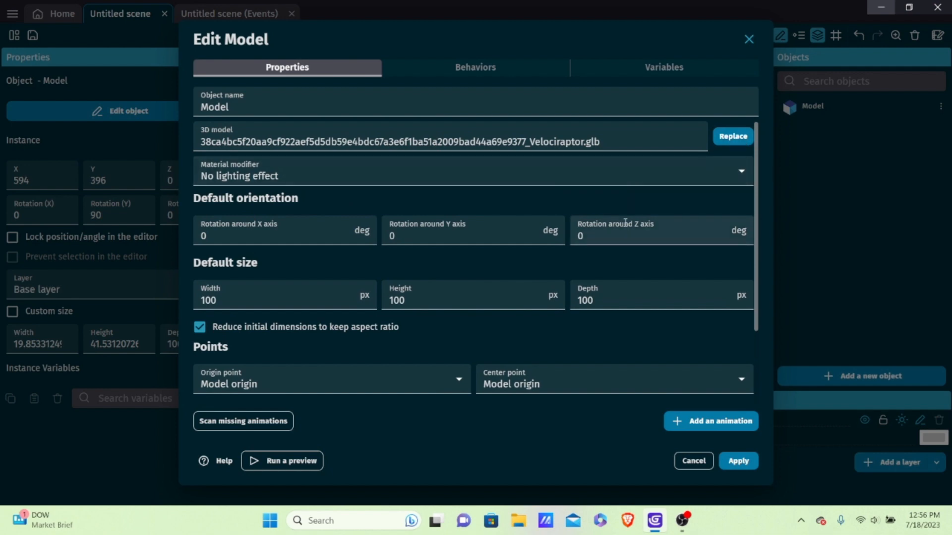
{"action": "scroll", "coordinate": [570, 235], "scroll_direction": "down", "scroll_amount": 2}
{"action": "left_click", "coordinate": [266, 378]}
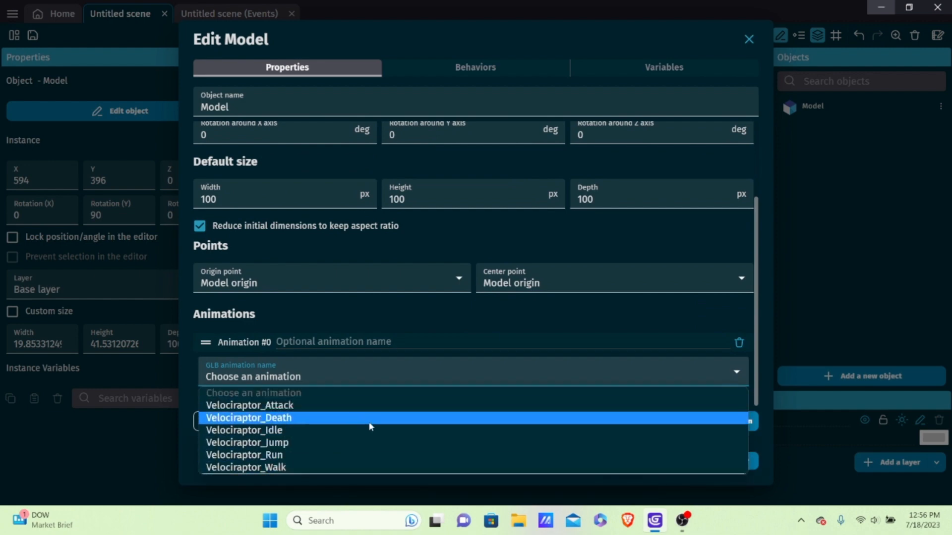
{"action": "left_click", "coordinate": [299, 455]}
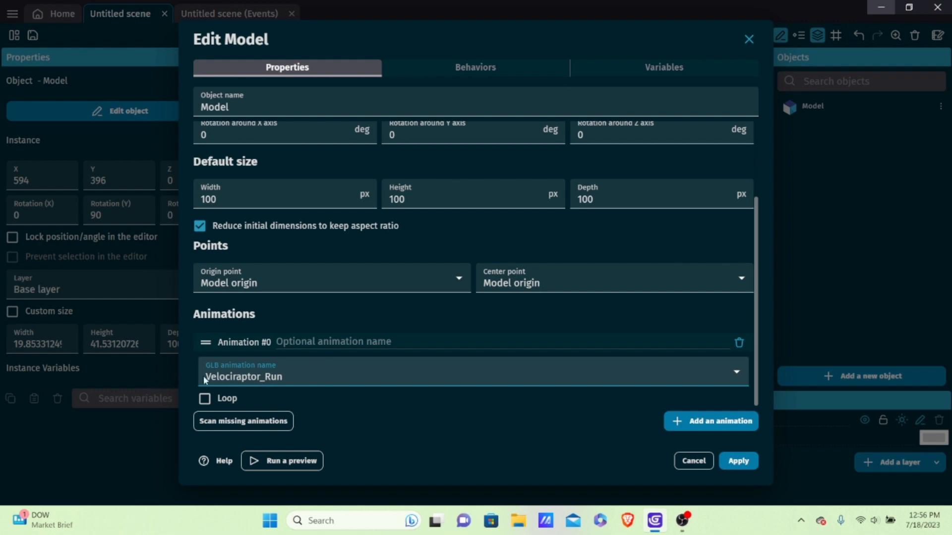
{"action": "left_click", "coordinate": [221, 400]}
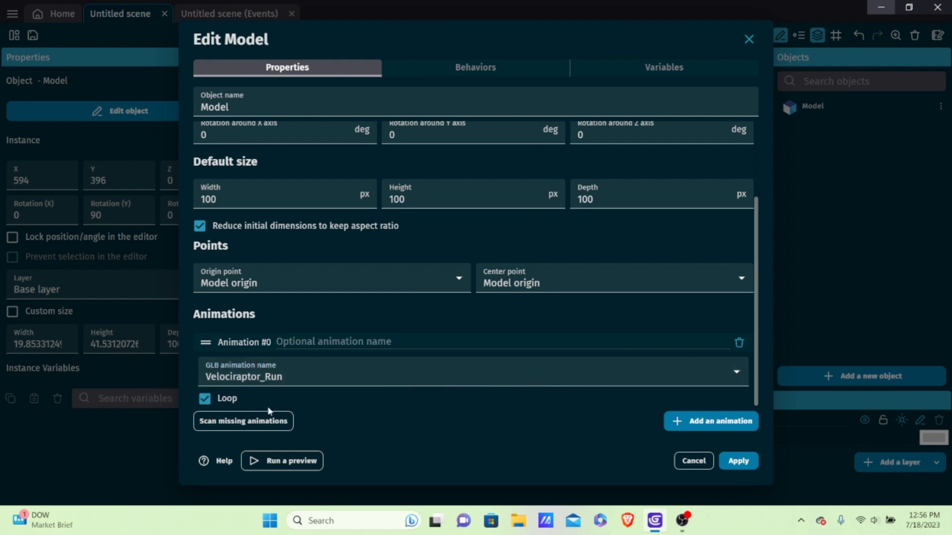
{"action": "left_click", "coordinate": [739, 461]}
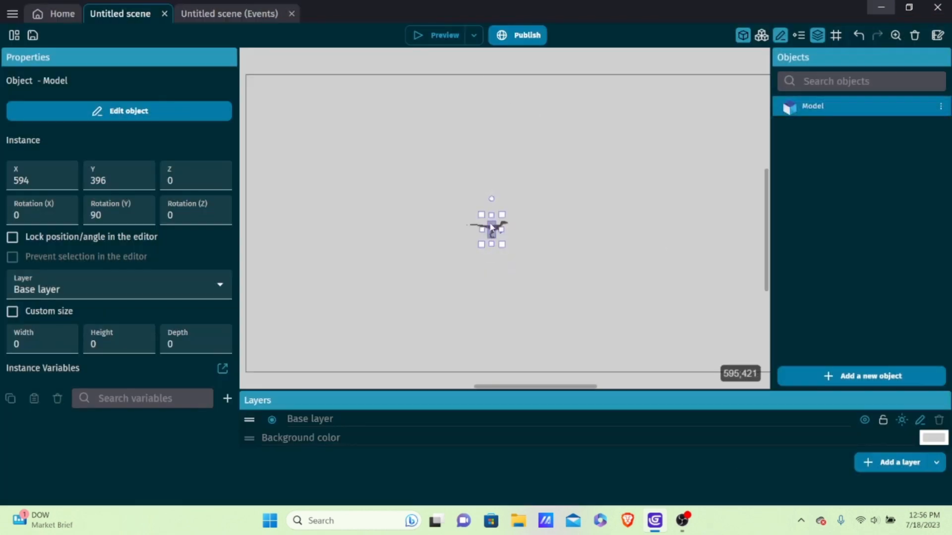
Enable custom size for the velociraptor instance and check its running animation in a scene preview.
{"action": "left_click", "coordinate": [13, 312]}
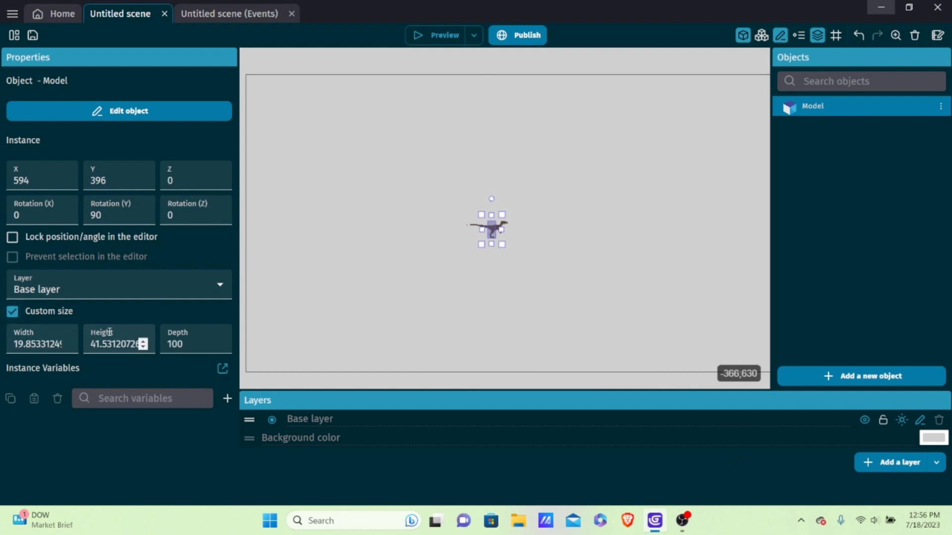
{"action": "left_click", "coordinate": [41, 342]}
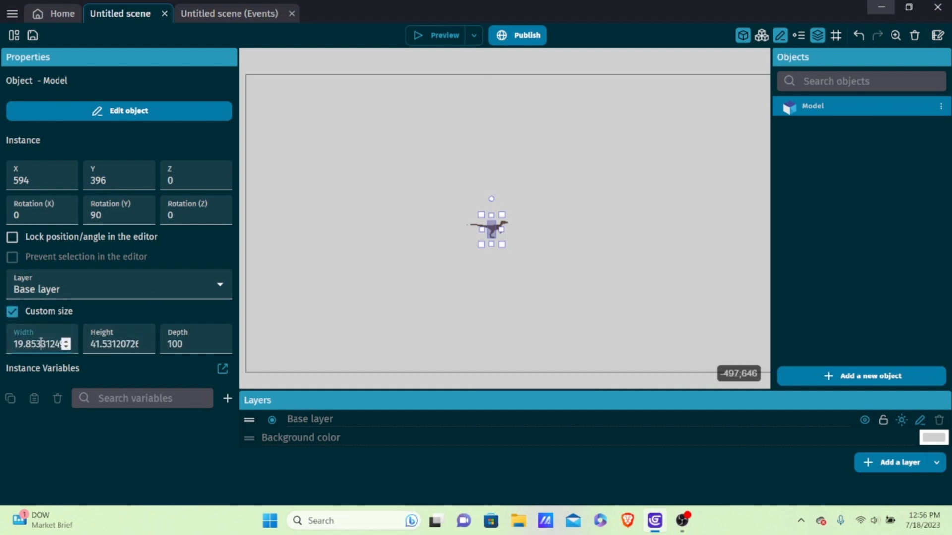
{"action": "left_click", "coordinate": [426, 31]}
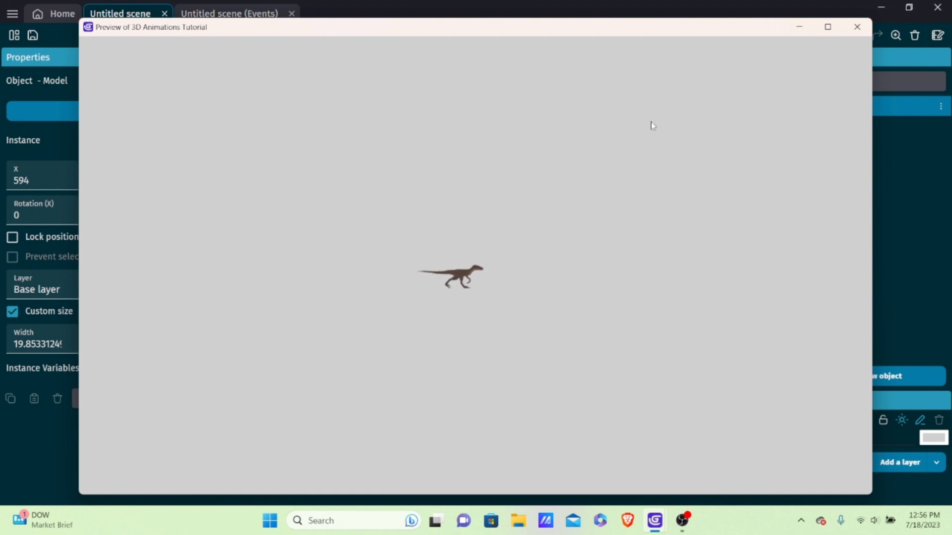
{"action": "left_click", "coordinate": [865, 27]}
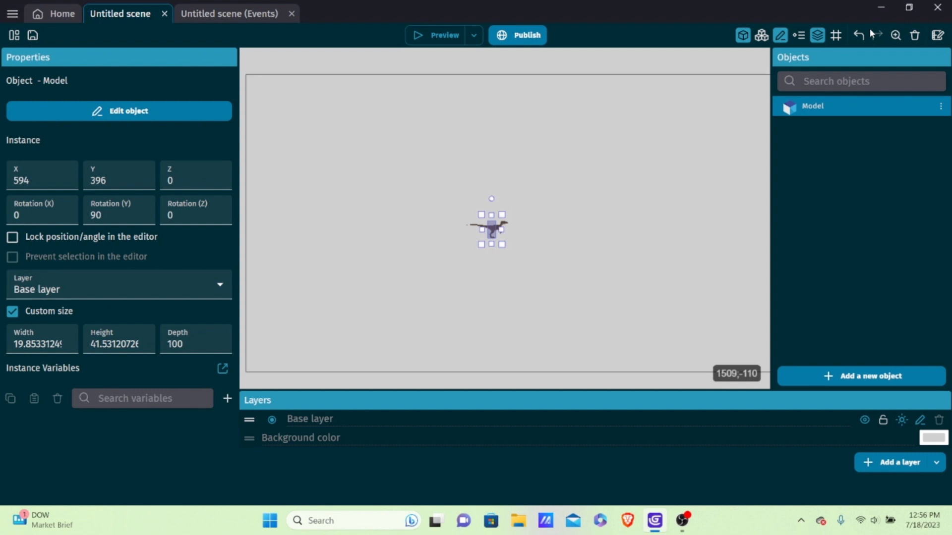
{"action": "left_click", "coordinate": [873, 33]}
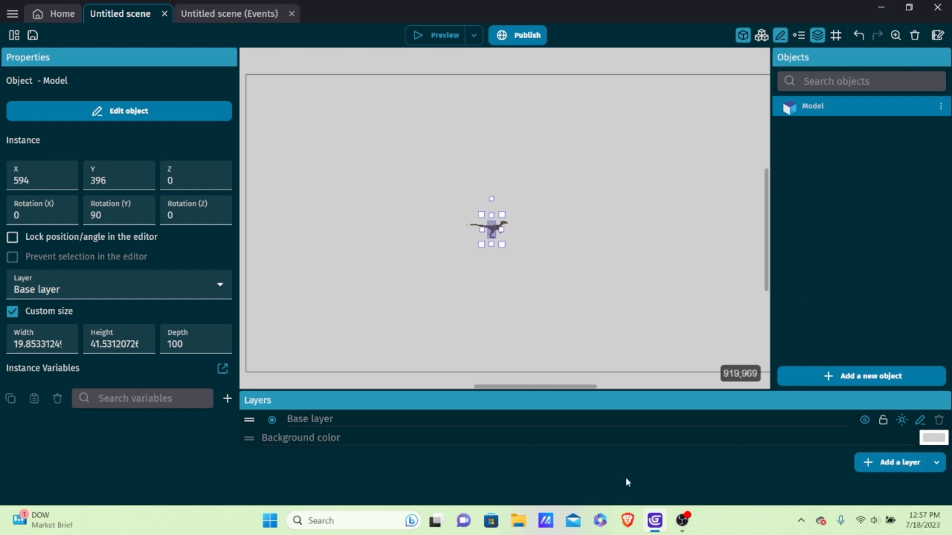
Switch to the Brave browser, open the Mario Dancing model page on Sketchfab, and inspect the model in its 3D viewer.
{"action": "left_click", "coordinate": [628, 520]}
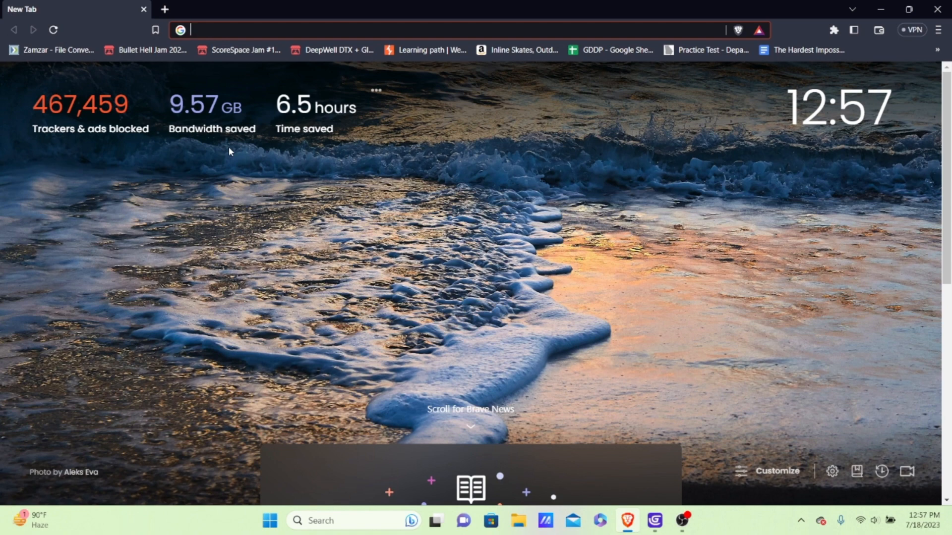
{"action": "type", "text": "sketc"}
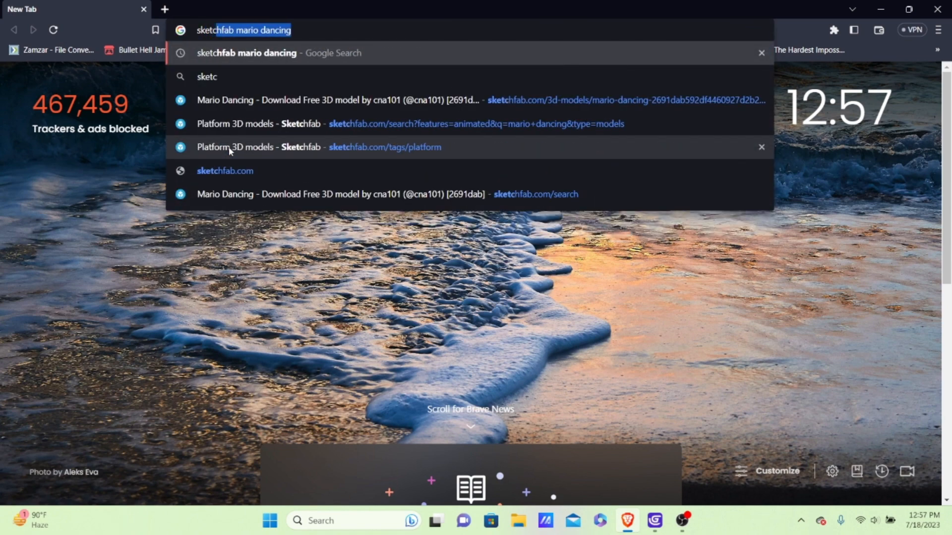
{"action": "type", "text": "hfa"}
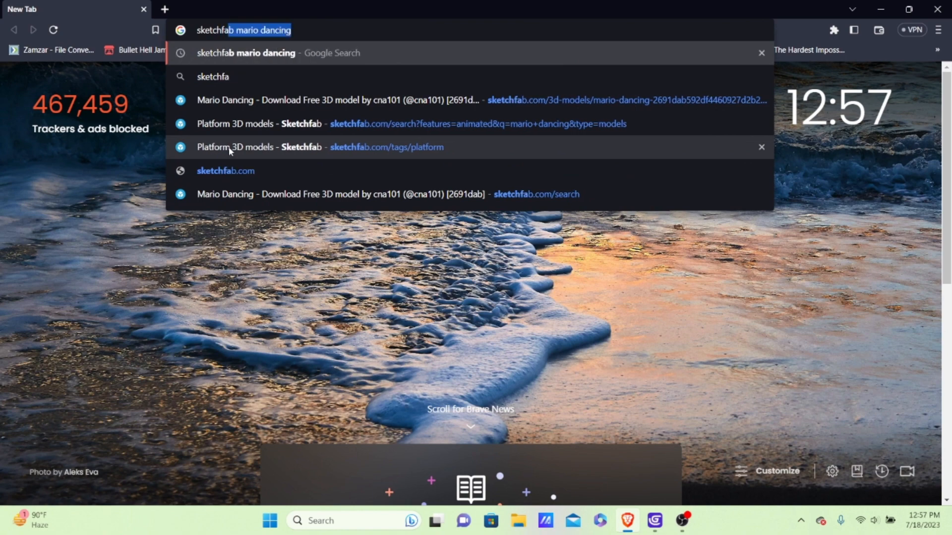
{"action": "key", "text": "Return"}
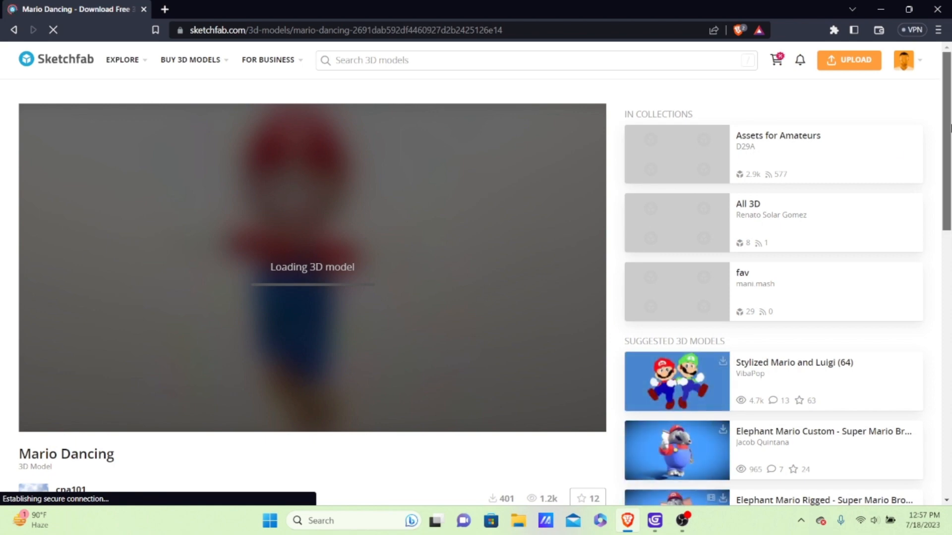
{"action": "mouse_move", "coordinate": [951, 129]}
{"action": "left_mouse_down"}
{"action": "mouse_move", "coordinate": [950, 164]}
{"action": "mouse_move", "coordinate": [951, 147]}
{"action": "left_mouse_up"}
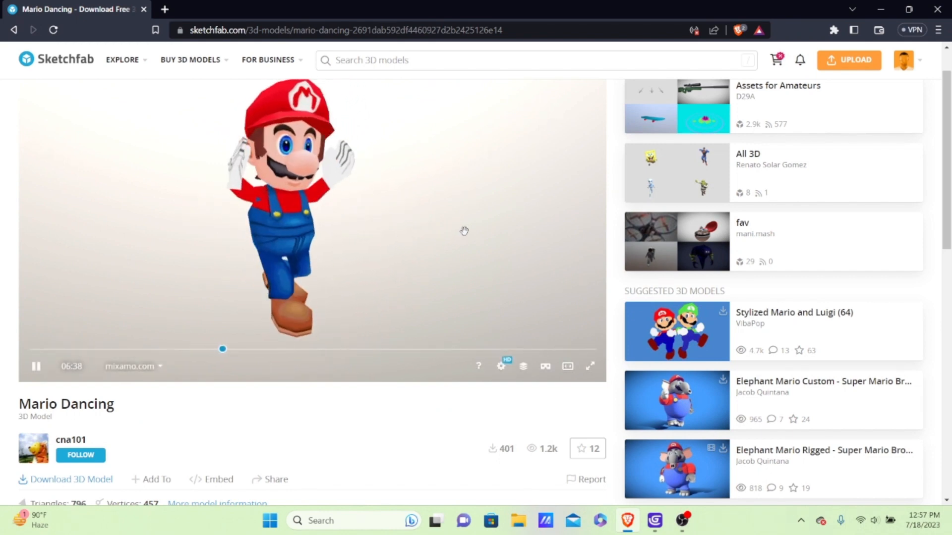
{"action": "scroll", "coordinate": [370, 297], "scroll_direction": "down", "scroll_amount": 10}
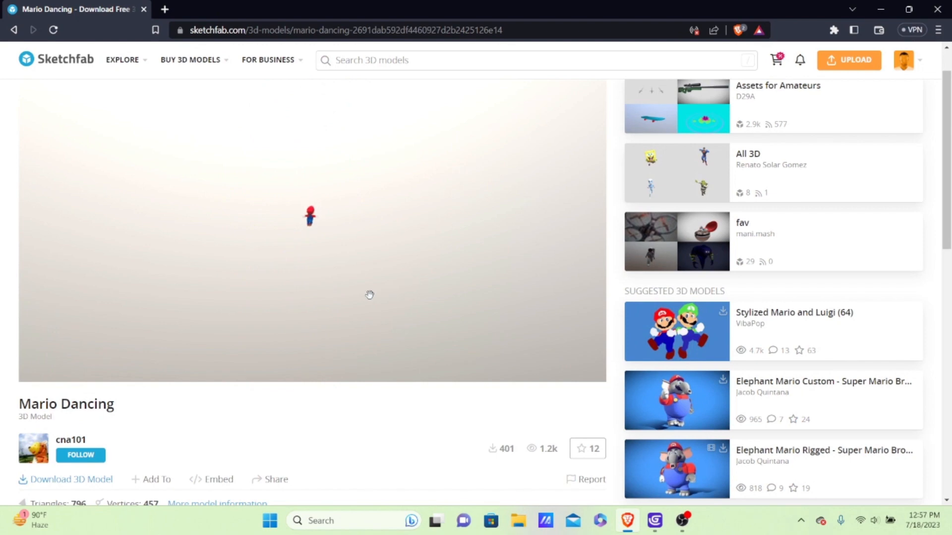
{"action": "scroll", "coordinate": [370, 295], "scroll_direction": "up", "scroll_amount": 2}
{"action": "scroll", "coordinate": [385, 288], "scroll_direction": "down", "scroll_amount": 8}
{"action": "scroll", "coordinate": [385, 288], "scroll_direction": "up", "scroll_amount": 2}
{"action": "scroll", "coordinate": [385, 287], "scroll_direction": "up", "scroll_amount": 3}
{"action": "scroll", "coordinate": [187, 429], "scroll_direction": "down", "scroll_amount": 5}
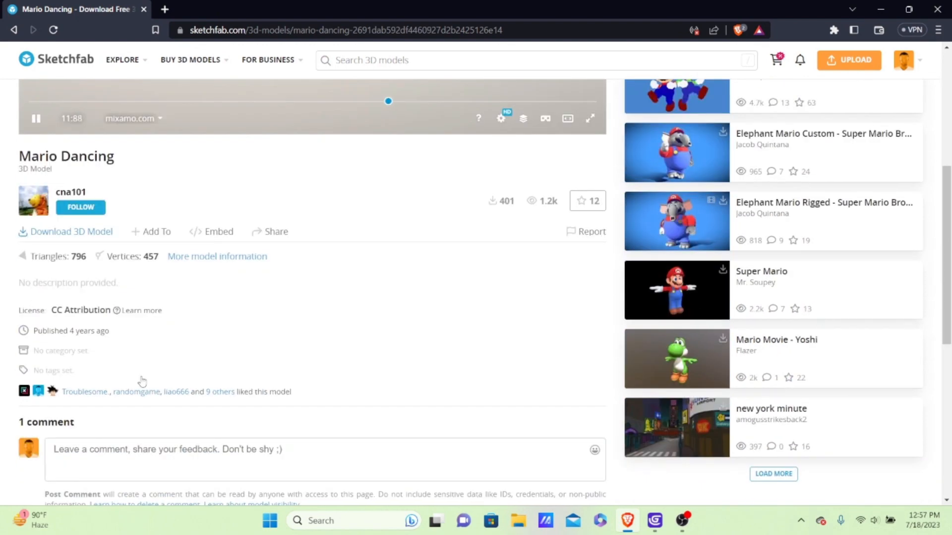
Download the Mario Dancing model in GLB format and save it to the Desktop as mario_dancing.glb.
{"action": "left_click", "coordinate": [91, 232]}
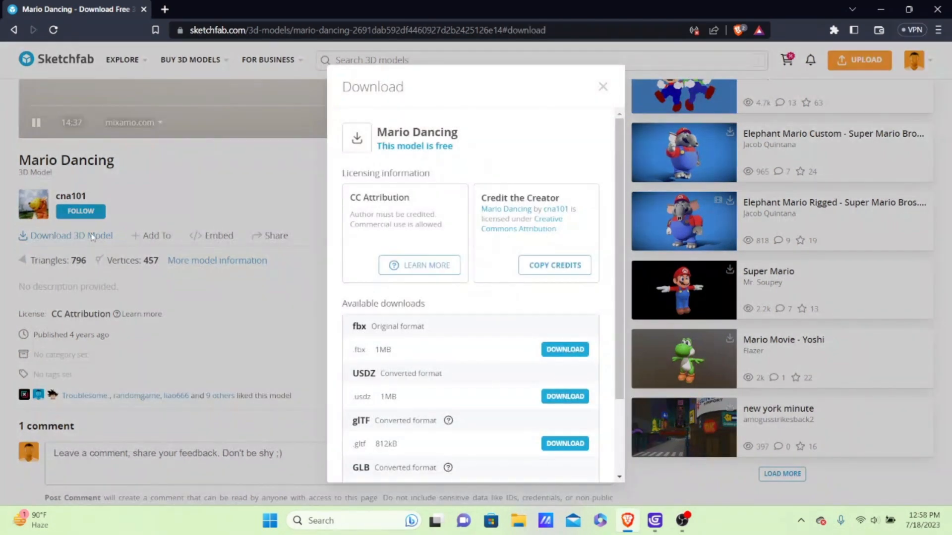
{"action": "scroll", "coordinate": [454, 330], "scroll_direction": "down", "scroll_amount": 2}
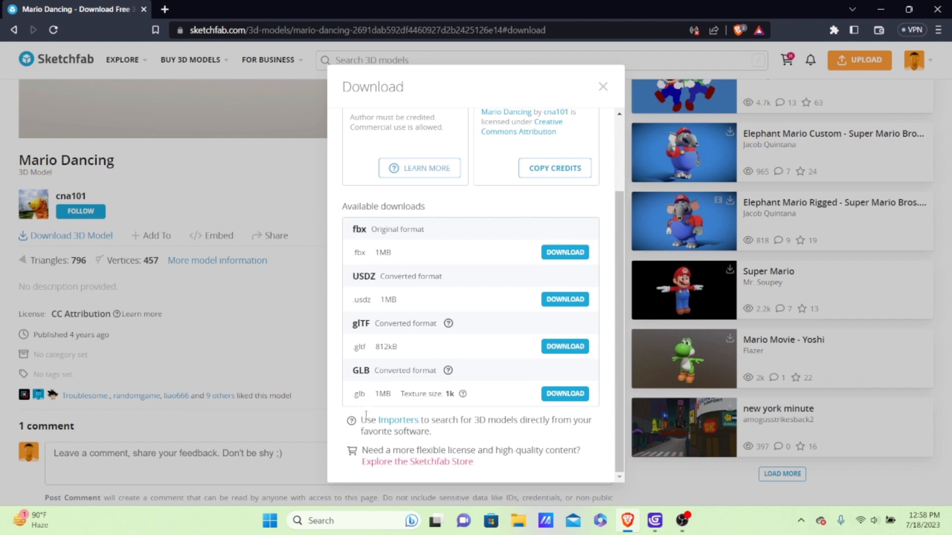
{"action": "scroll", "coordinate": [364, 396], "scroll_direction": "up", "scroll_amount": 2}
{"action": "scroll", "coordinate": [362, 382], "scroll_direction": "down", "scroll_amount": 2}
{"action": "left_click", "coordinate": [563, 393]}
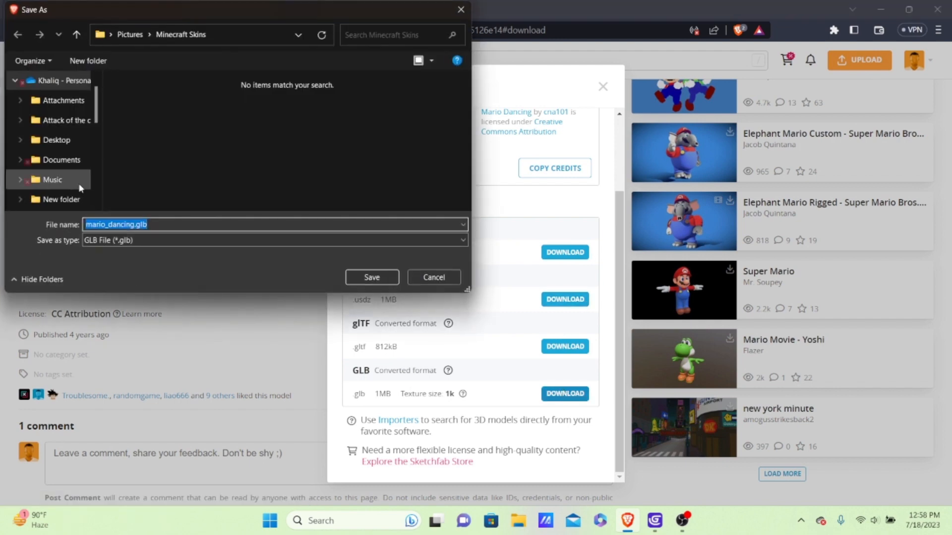
{"action": "scroll", "coordinate": [80, 173], "scroll_direction": "down", "scroll_amount": 5}
{"action": "left_click", "coordinate": [53, 143]}
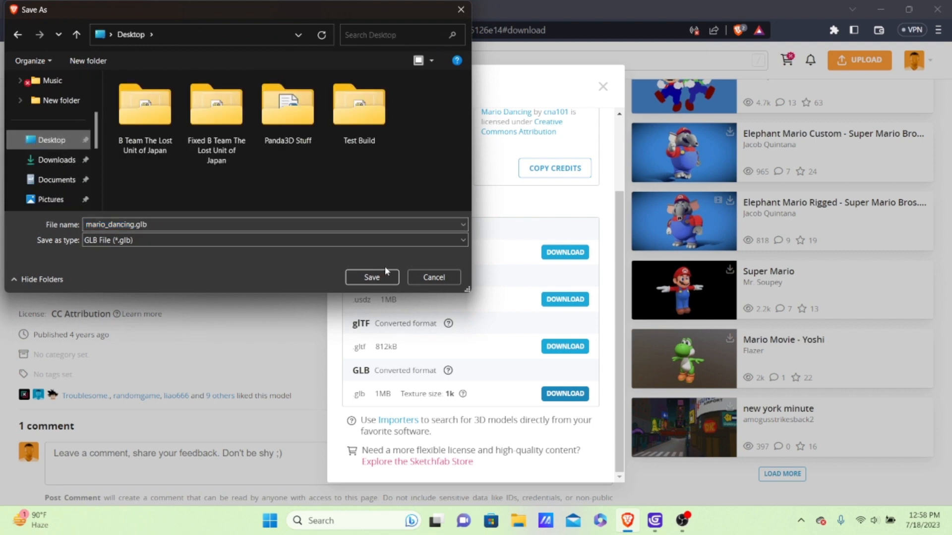
{"action": "left_click", "coordinate": [372, 277]}
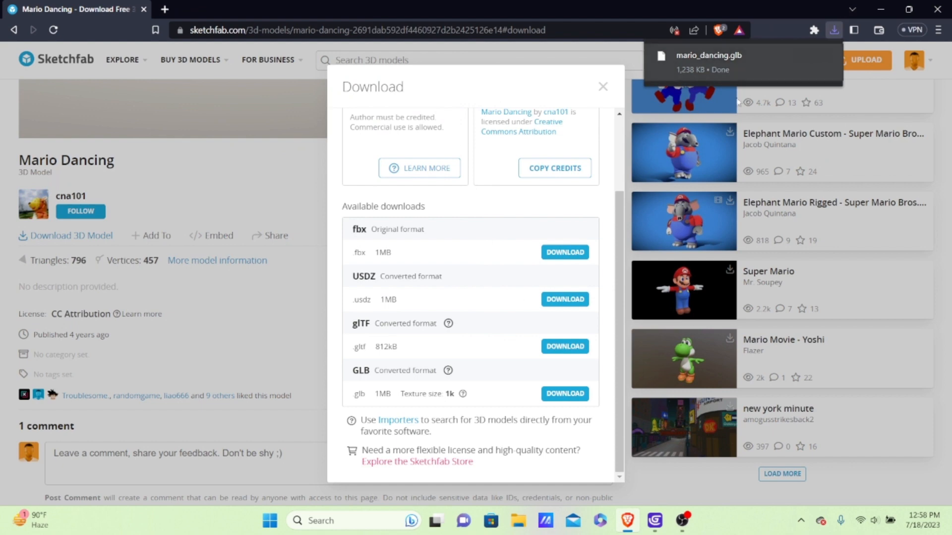
Switch to Blender, look up the glTF 2.0 (.glb/.gltf) export option, and close Blender.
{"action": "left_click", "coordinate": [884, 8]}
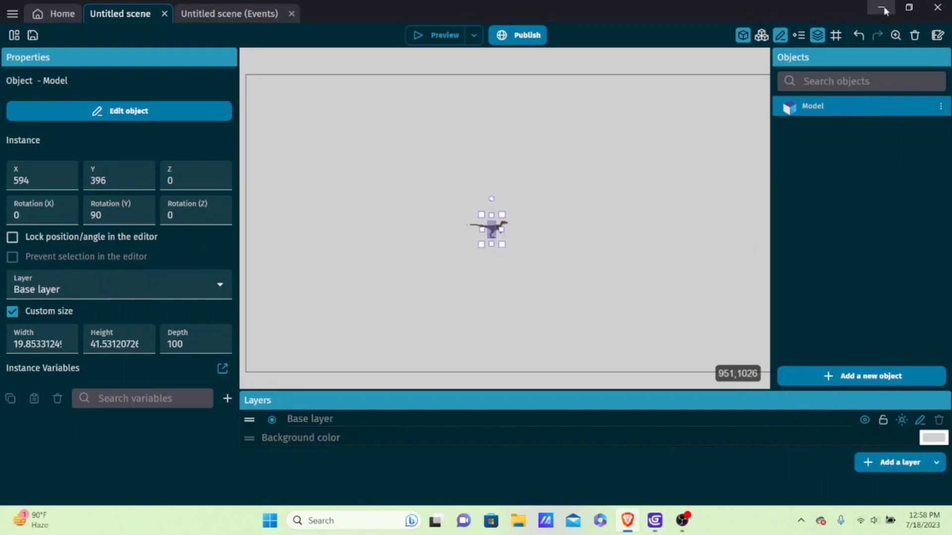
{"action": "left_click", "coordinate": [883, 8]}
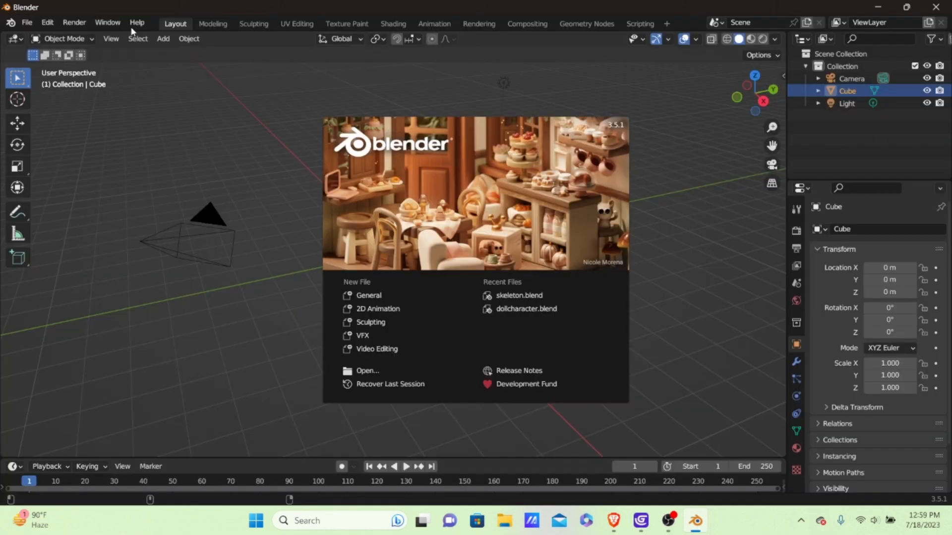
{"action": "left_click", "coordinate": [643, 141]}
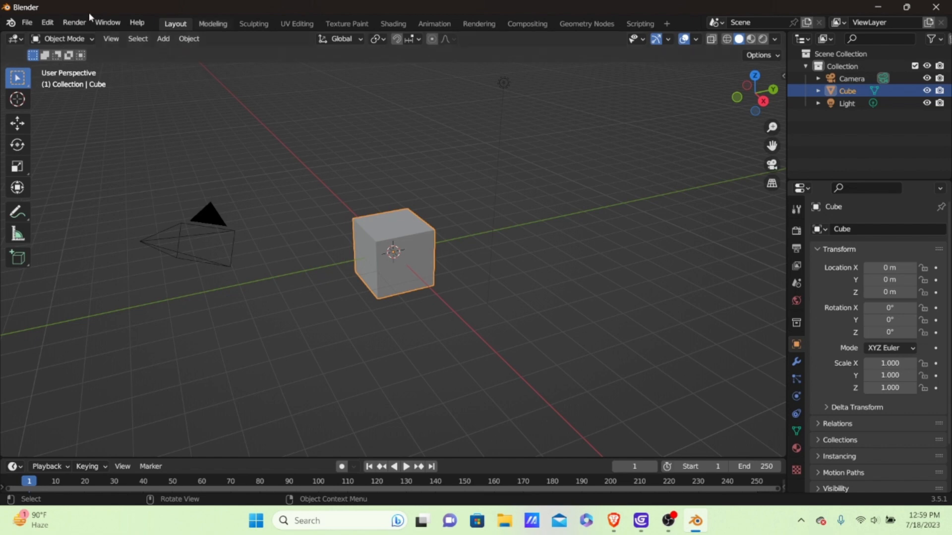
{"action": "left_click", "coordinate": [22, 25]}
{"action": "mouse_move", "coordinate": [63, 206]}
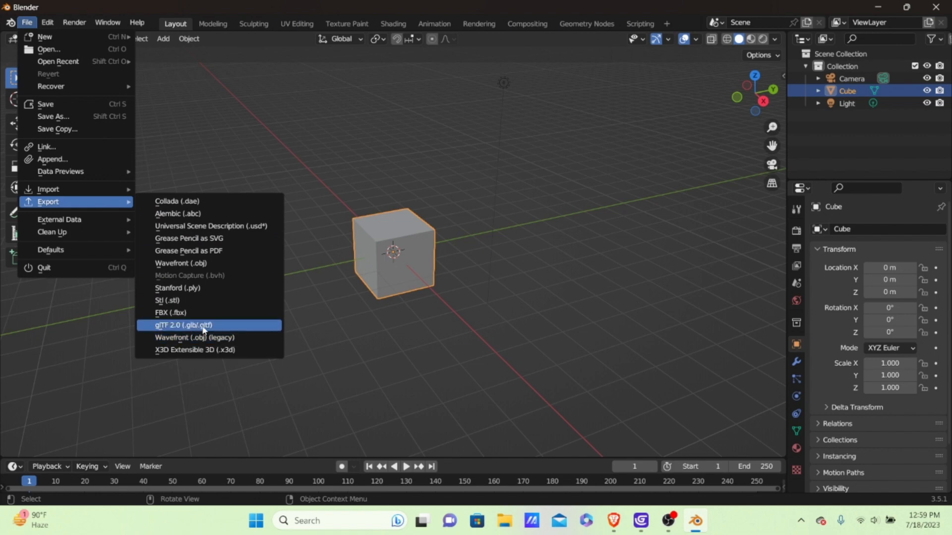
{"action": "key", "text": "Escape"}
{"action": "left_click", "coordinate": [27, 22]}
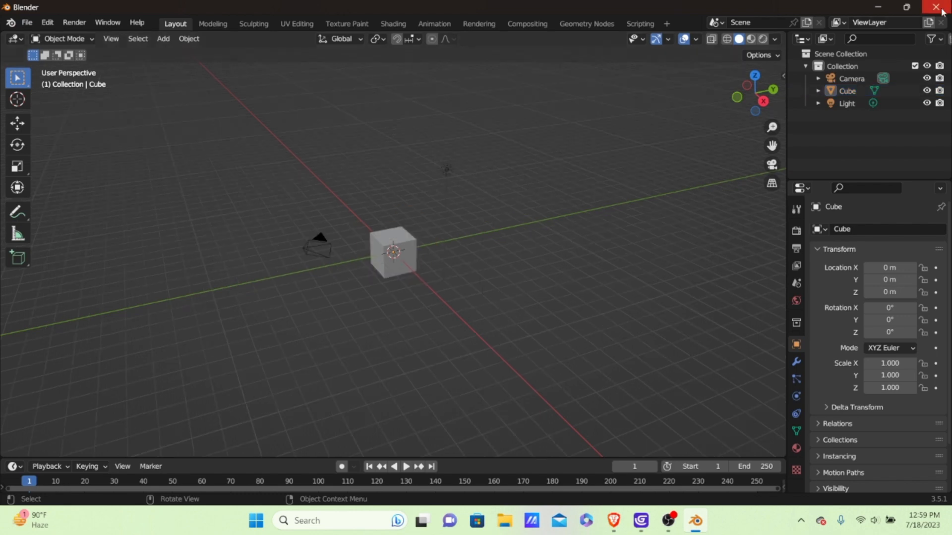
{"action": "left_click", "coordinate": [940, 8]}
{"action": "left_click", "coordinate": [498, 281]}
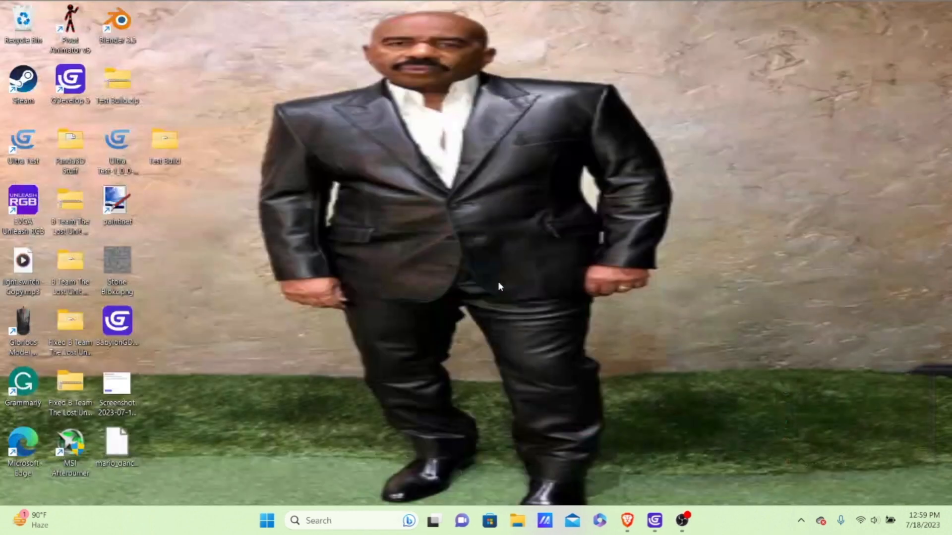
Switch back to GDevelop and replace the Model object's 3D model with mario_dancing.glb from the Desktop.
{"action": "left_click", "coordinate": [661, 526]}
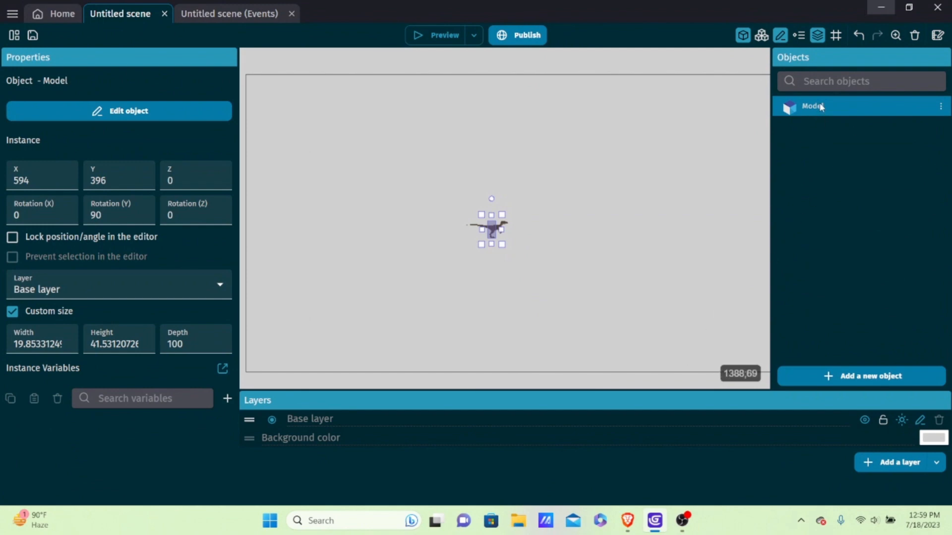
{"action": "double_click", "coordinate": [787, 107]}
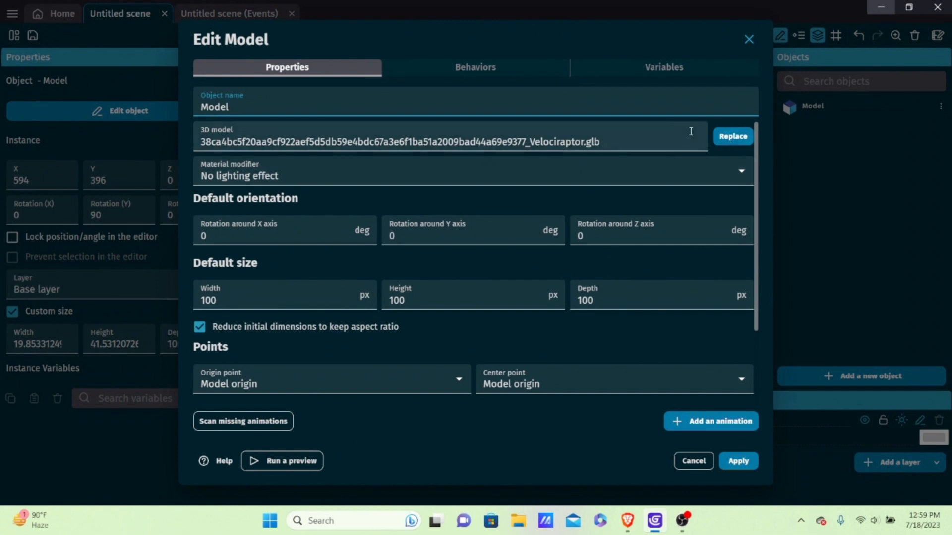
{"action": "left_click", "coordinate": [733, 136]}
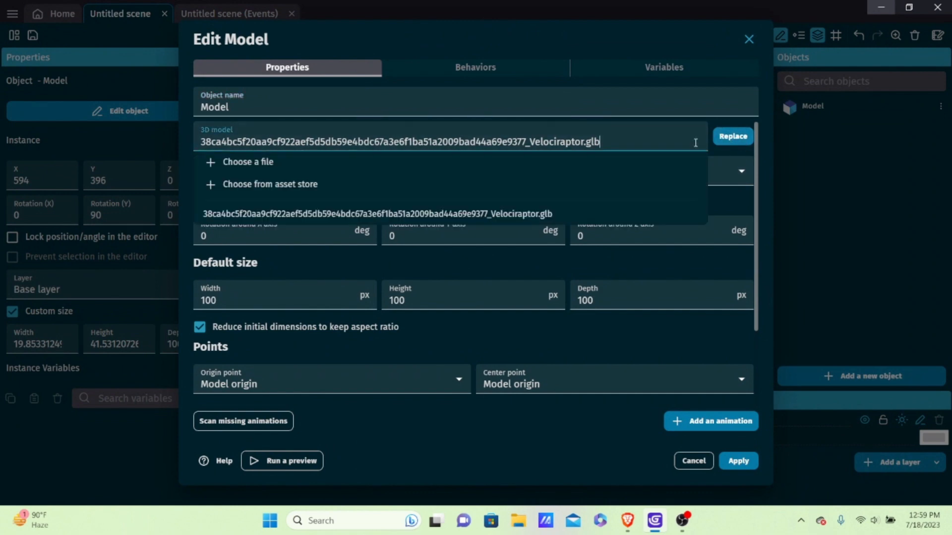
{"action": "left_click", "coordinate": [290, 167]}
{"action": "scroll", "coordinate": [500, 315], "scroll_direction": "down", "scroll_amount": 1}
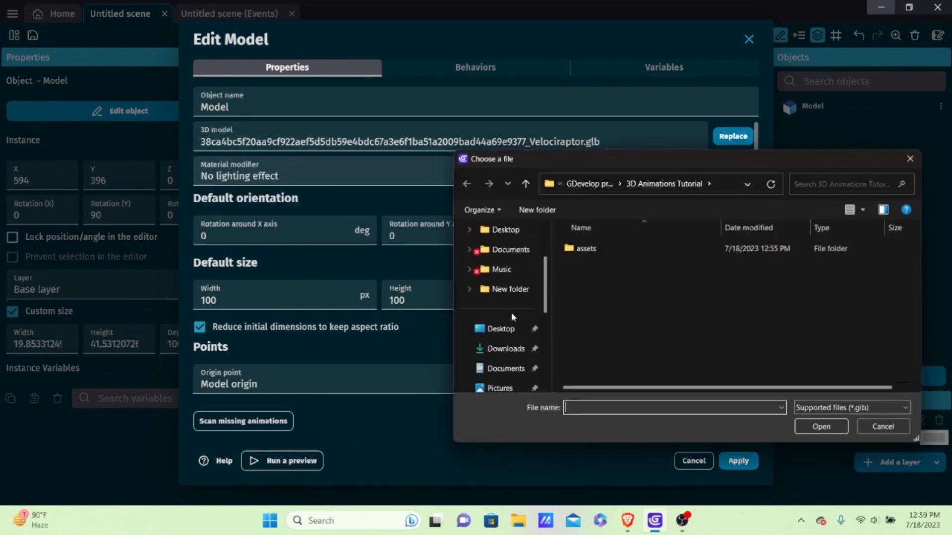
{"action": "left_click", "coordinate": [498, 330]}
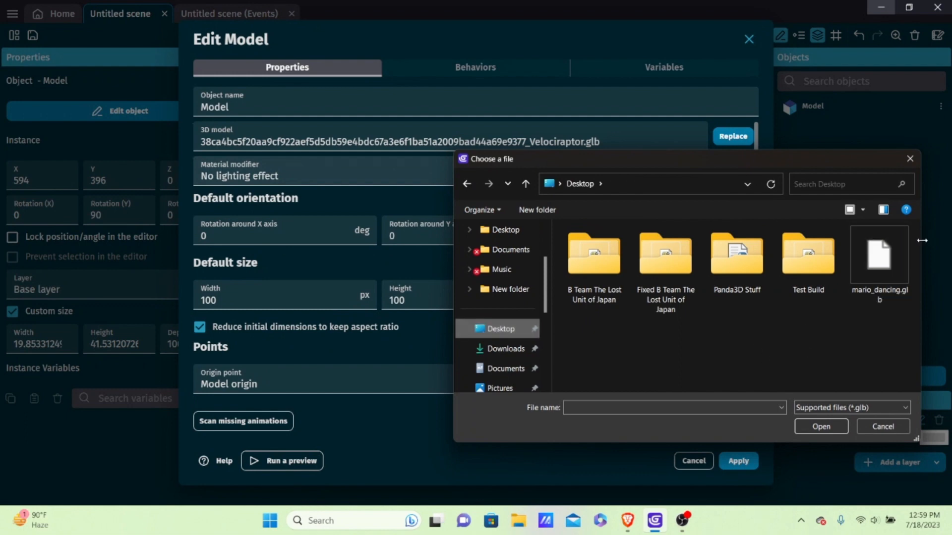
{"action": "double_click", "coordinate": [888, 262]}
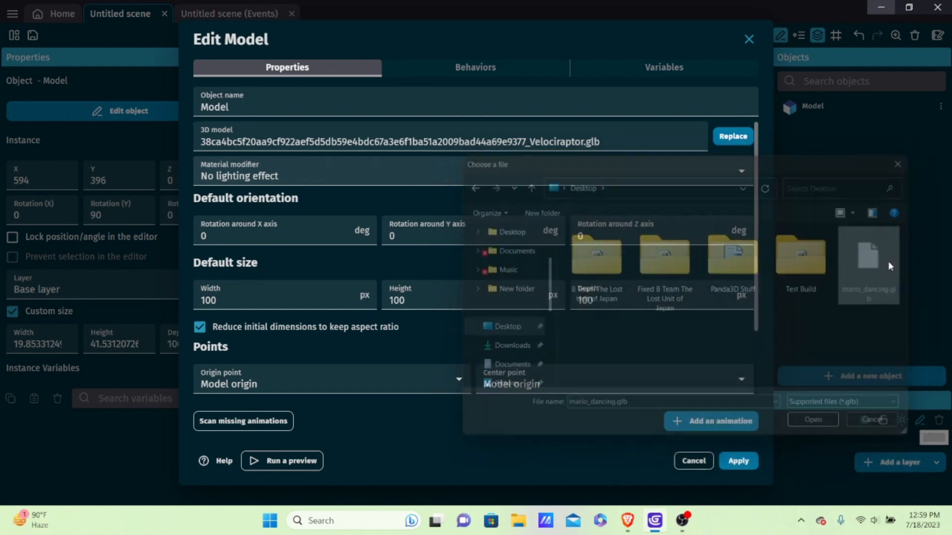
{"action": "left_click", "coordinate": [570, 263]}
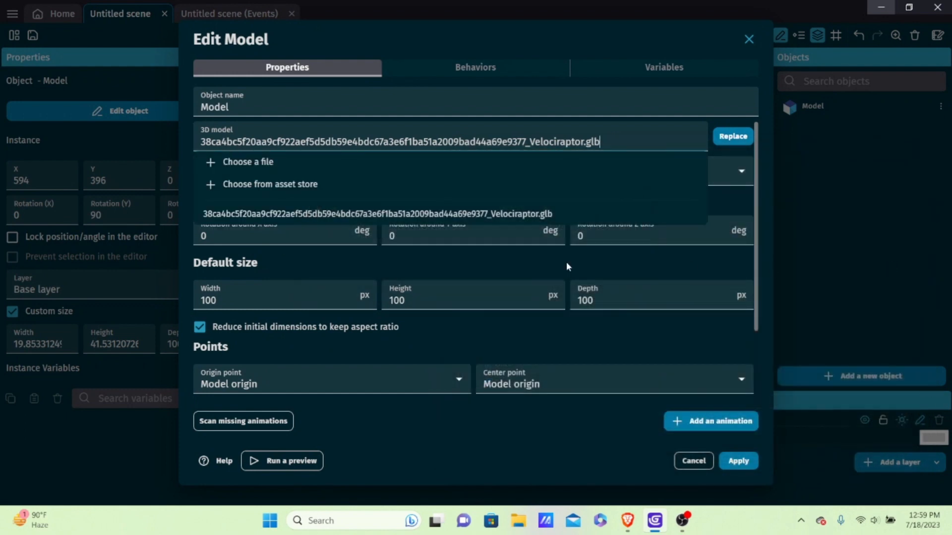
Try to assign the mixamo.com GLB animation to Animation #0 of the Model object.
{"action": "scroll", "coordinate": [564, 248], "scroll_direction": "down", "scroll_amount": 2}
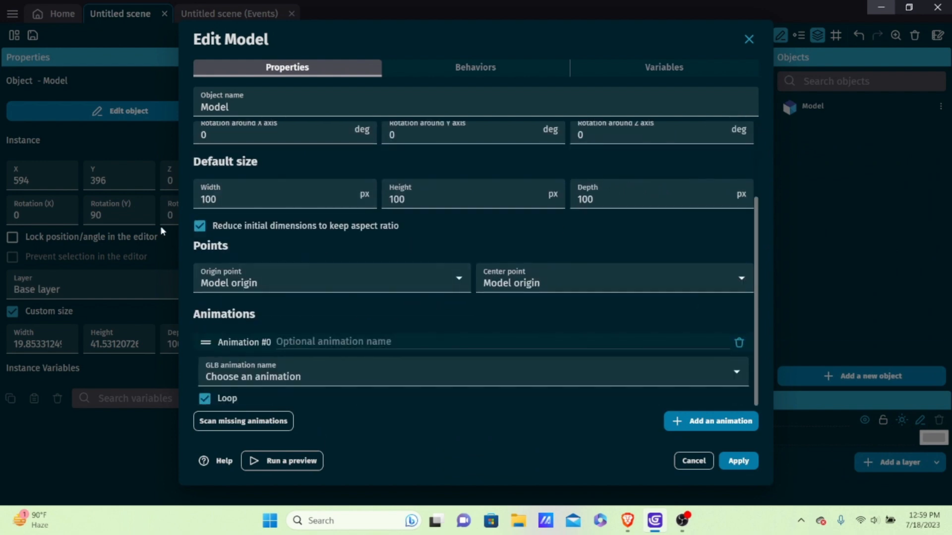
{"action": "scroll", "coordinate": [335, 254], "scroll_direction": "up", "scroll_amount": 1}
{"action": "scroll", "coordinate": [281, 312], "scroll_direction": "down", "scroll_amount": 1}
{"action": "scroll", "coordinate": [322, 287], "scroll_direction": "up", "scroll_amount": 2}
{"action": "scroll", "coordinate": [352, 278], "scroll_direction": "down", "scroll_amount": 2}
{"action": "left_click", "coordinate": [295, 375]}
{"action": "left_click", "coordinate": [295, 376]}
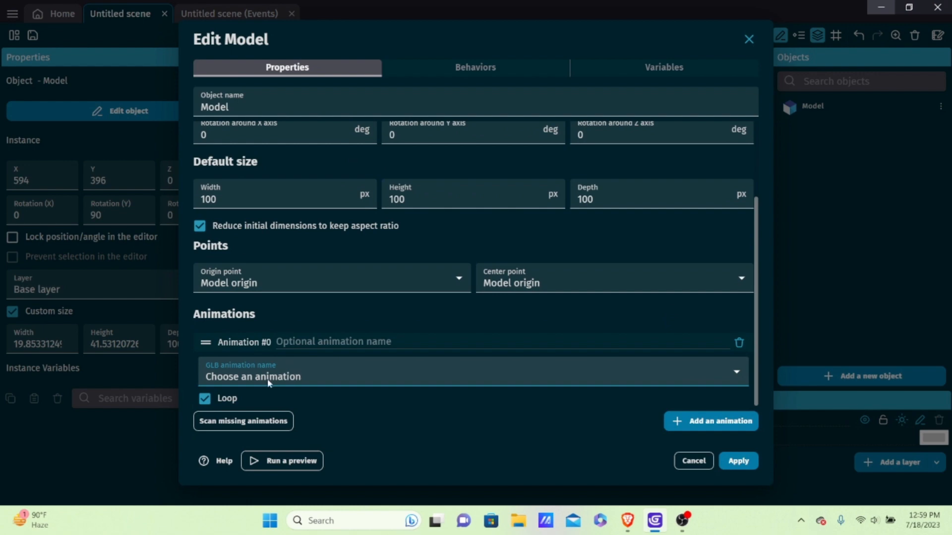
{"action": "left_click", "coordinate": [269, 380]}
{"action": "left_click", "coordinate": [286, 392]}
{"action": "left_click", "coordinate": [301, 376]}
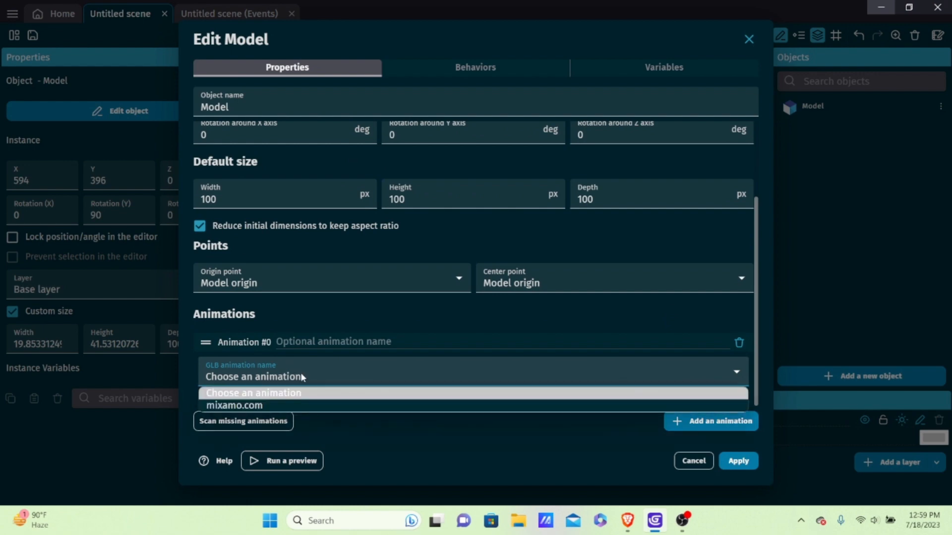
{"action": "left_click", "coordinate": [295, 376]}
Scan for missing animations, delete the added Animation #1, and retry choosing a GLB animation for Animation #0.
{"action": "left_click", "coordinate": [226, 420]}
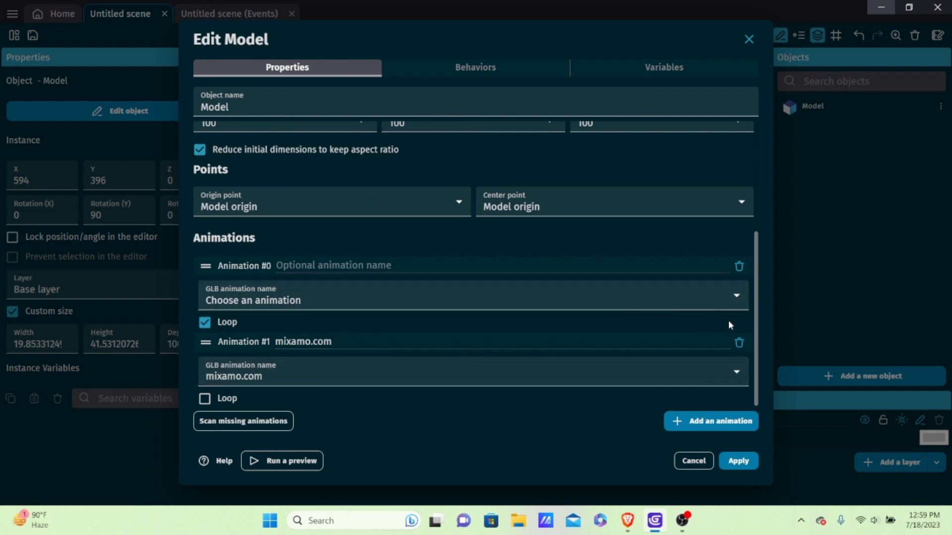
{"action": "left_click", "coordinate": [739, 343]}
{"action": "left_click", "coordinate": [330, 379]}
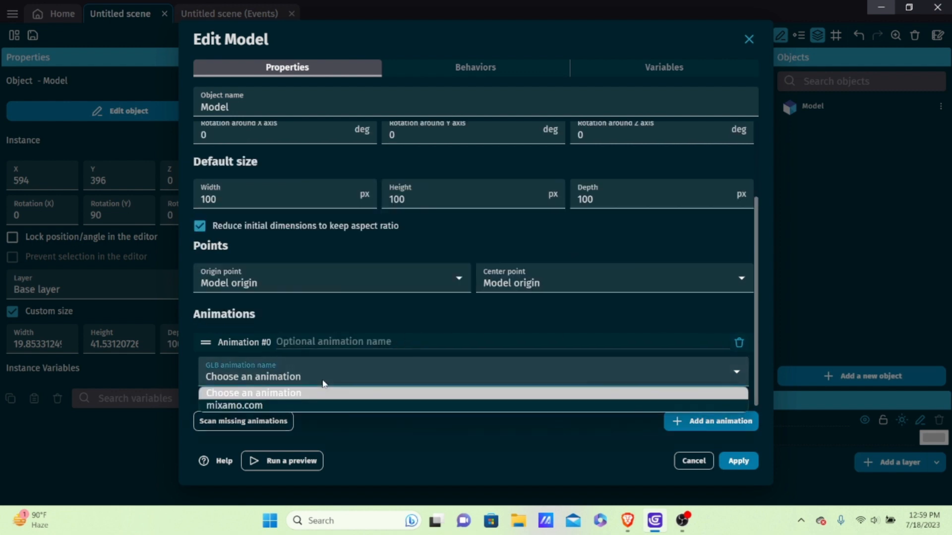
{"action": "left_click", "coordinate": [237, 392]}
Scan for missing animations, keep only the mixamo.com animation with looping enabled by deleting the empty entry, and apply the changes.
{"action": "left_click", "coordinate": [240, 421]}
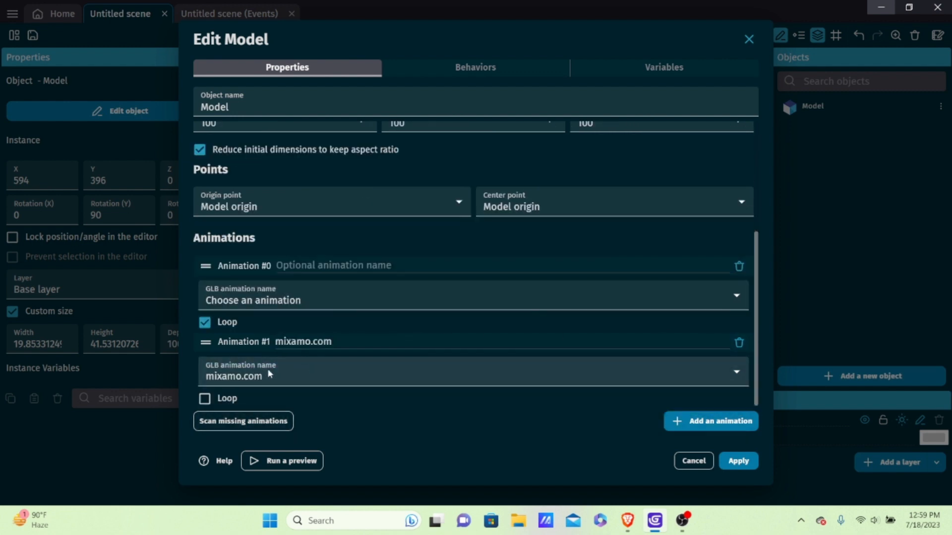
{"action": "left_click", "coordinate": [279, 379]}
{"action": "left_click", "coordinate": [278, 379]}
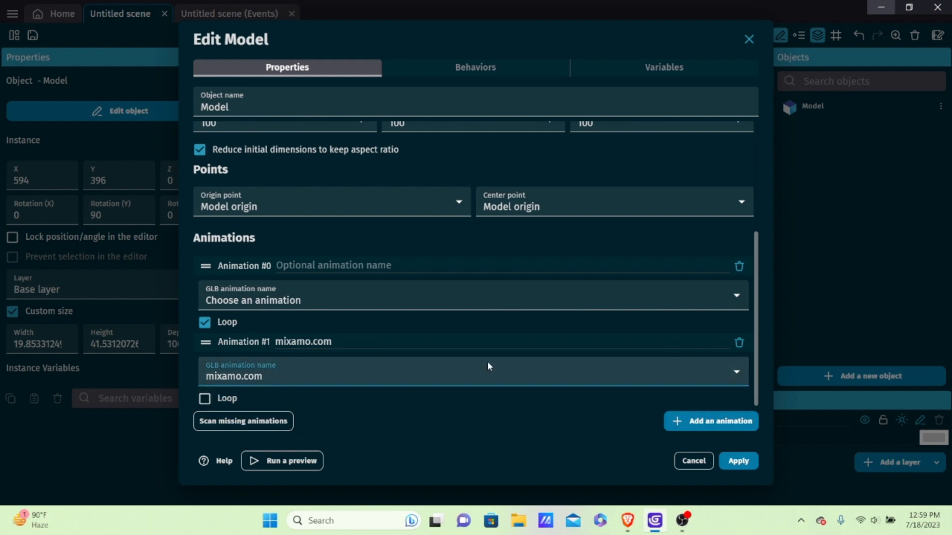
{"action": "scroll", "coordinate": [549, 347], "scroll_direction": "up", "scroll_amount": 3}
{"action": "scroll", "coordinate": [550, 346], "scroll_direction": "down", "scroll_amount": 3}
{"action": "left_click", "coordinate": [740, 267]}
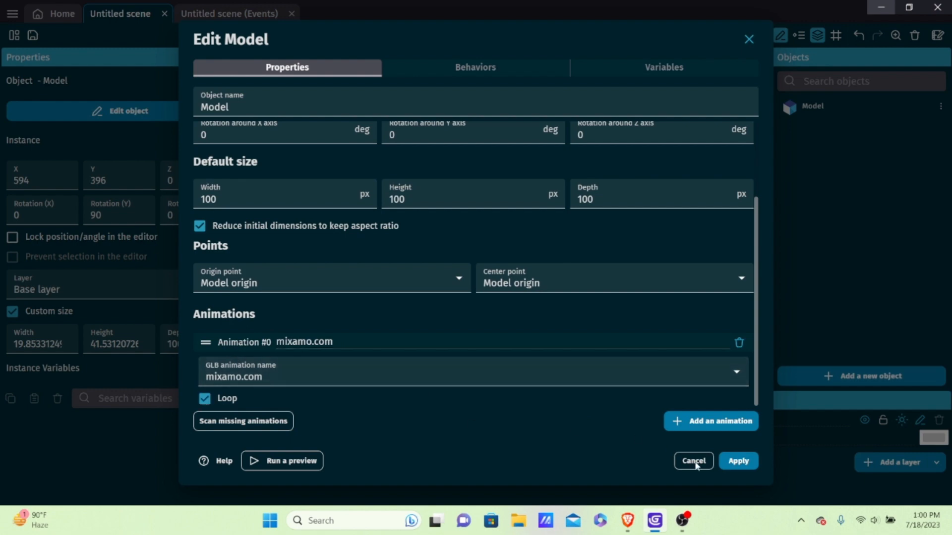
{"action": "left_click", "coordinate": [739, 461]}
{"action": "scroll", "coordinate": [570, 270], "scroll_direction": "up", "scroll_amount": 5}
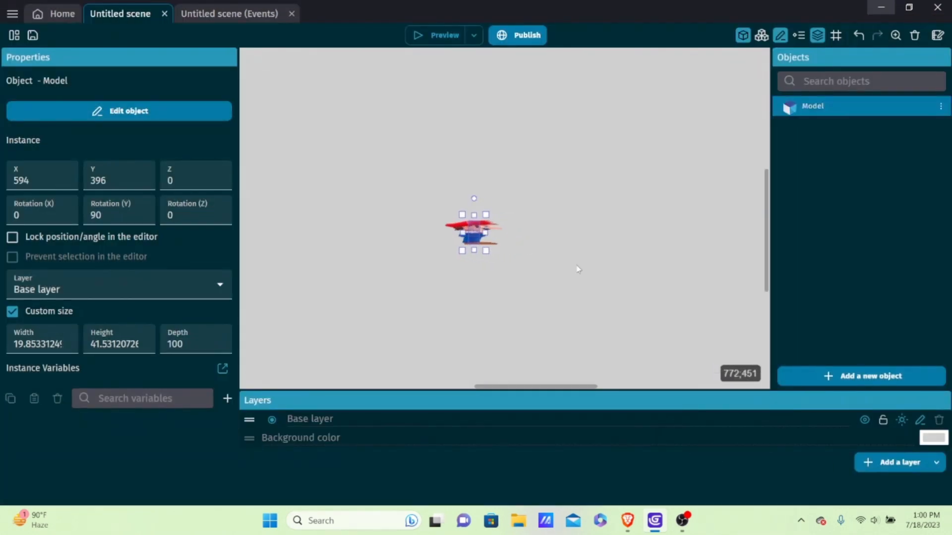
{"action": "scroll", "coordinate": [486, 246], "scroll_direction": "down", "scroll_amount": 5}
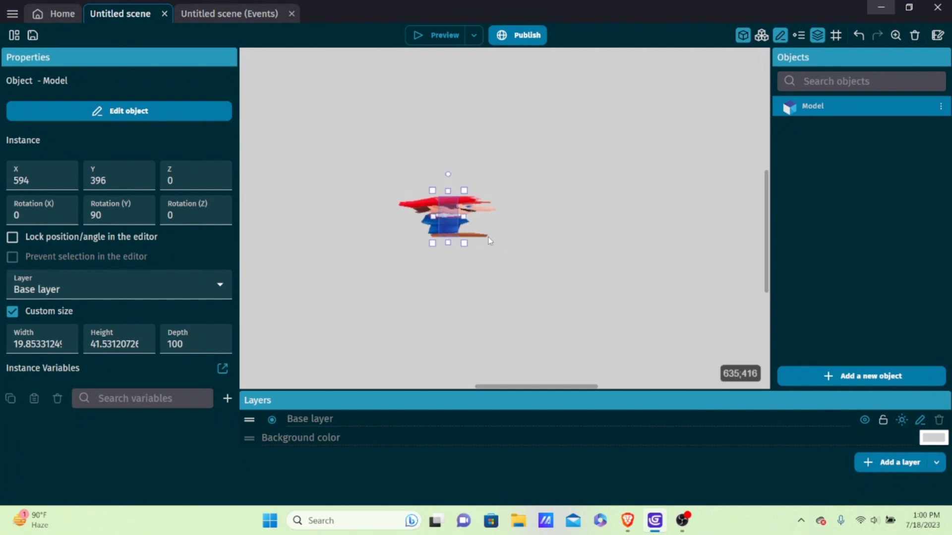
Set the Mario instance's Y rotation to 0 and preview the scene.
{"action": "left_click", "coordinate": [114, 215]}
{"action": "key", "text": "BackSpace"}
{"action": "key", "text": "BackSpace"}
{"action": "type", "text": "0"}
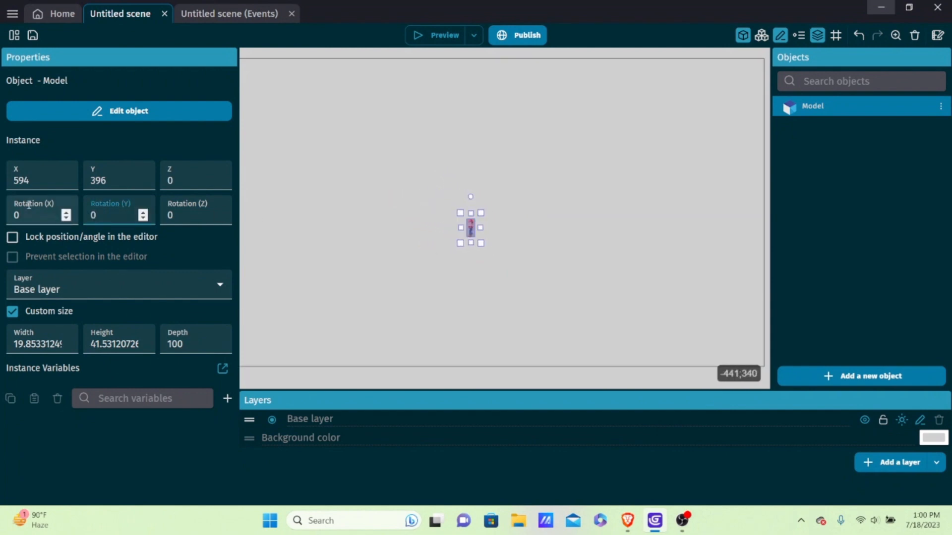
{"action": "left_click", "coordinate": [455, 227]}
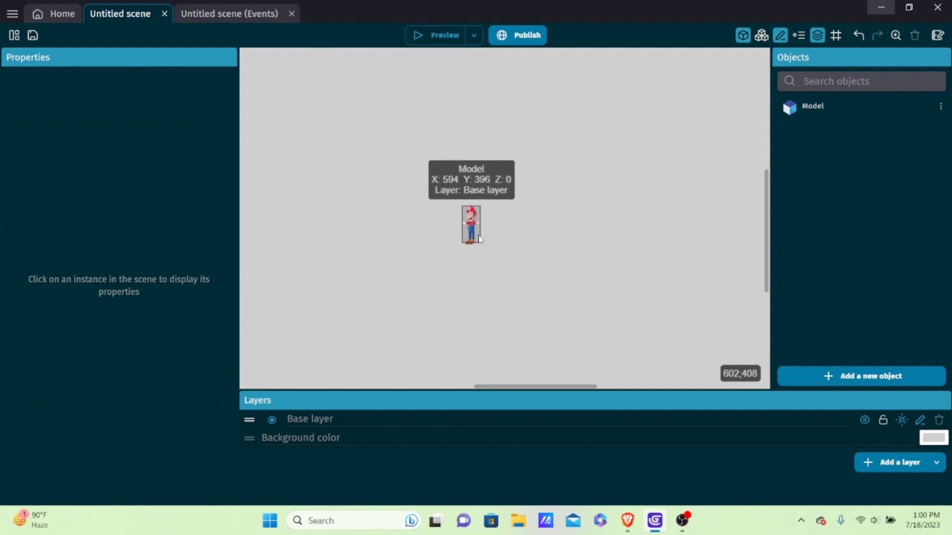
{"action": "left_click", "coordinate": [478, 238]}
{"action": "left_click", "coordinate": [439, 36]}
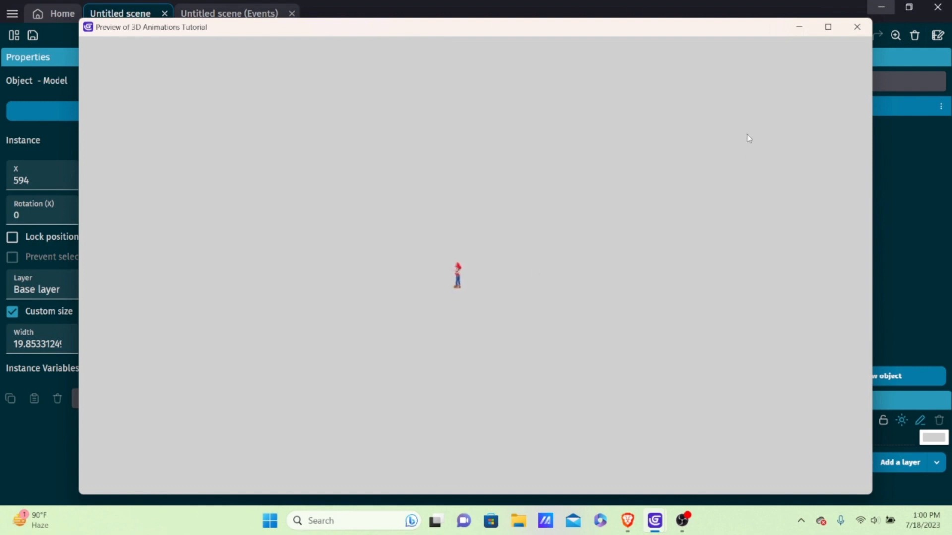
{"action": "left_click", "coordinate": [857, 27]}
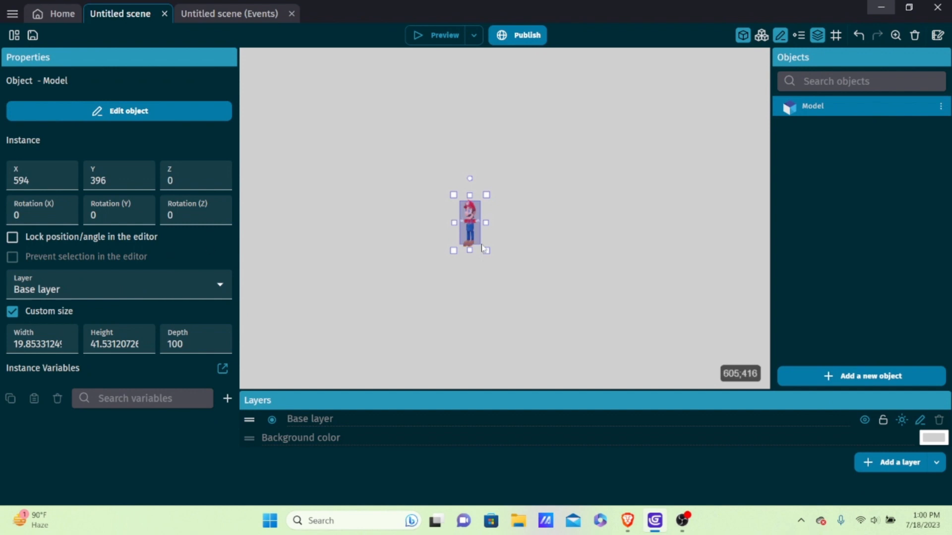
Move the Mario instance to X 605, Y 407, resize it to width 50 and height 70, and check it in a preview.
{"action": "mouse_move", "coordinate": [475, 228]}
{"action": "left_mouse_down"}
{"action": "mouse_move", "coordinate": [485, 248]}
{"action": "mouse_move", "coordinate": [486, 239]}
{"action": "left_mouse_up"}
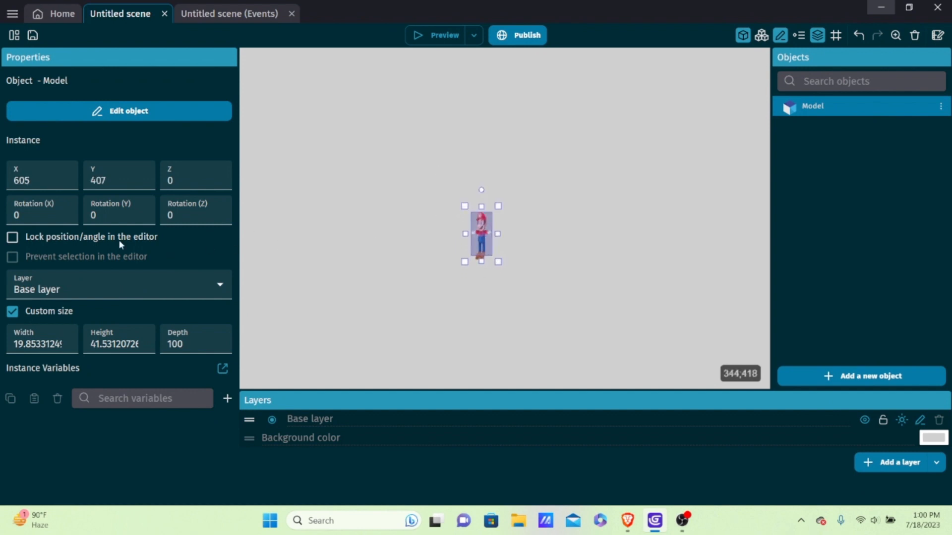
{"action": "left_click", "coordinate": [39, 341]}
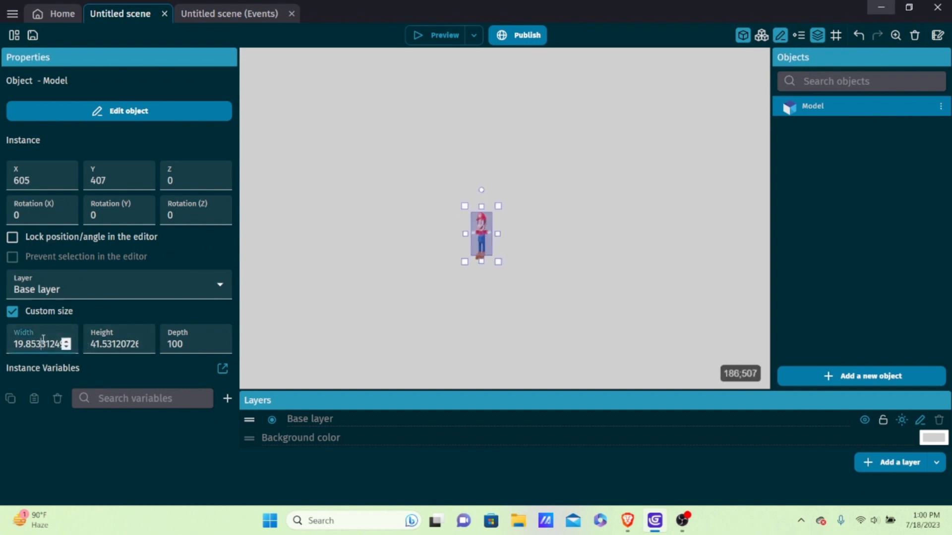
{"action": "key", "text": "ctrl+a"}
{"action": "key", "text": "BackSpace"}
{"action": "type", "text": "50"}
{"action": "key", "text": "BackSpace"}
{"action": "type", "text": "0"}
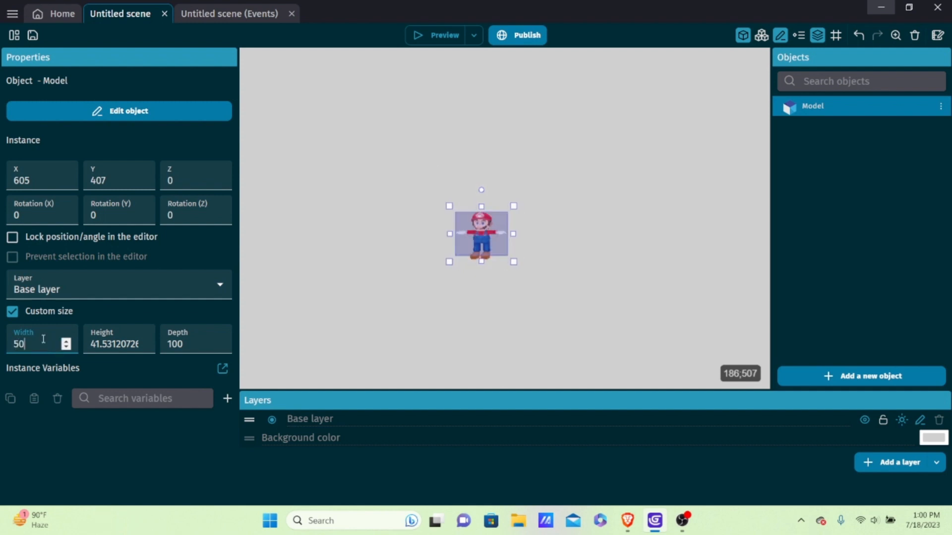
{"action": "double_click", "coordinate": [100, 343]}
{"action": "type", "text": "70"}
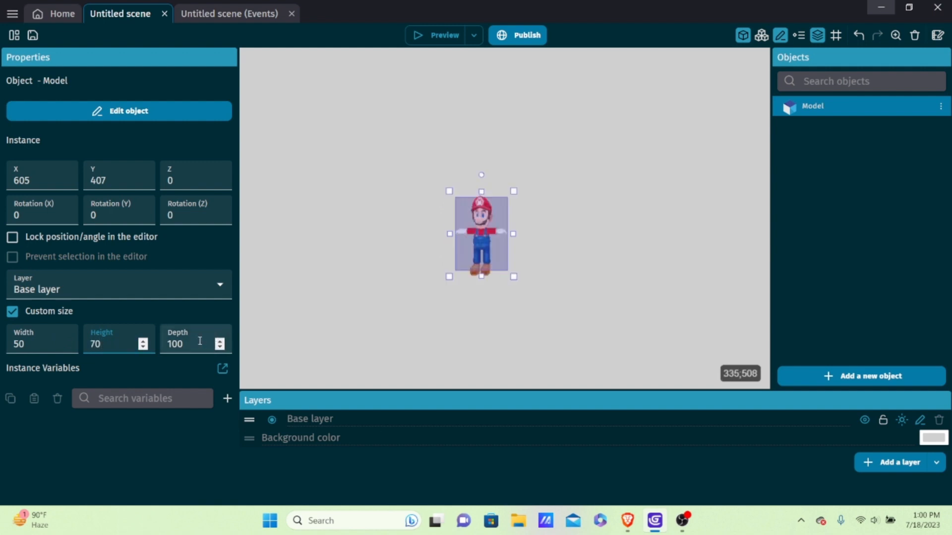
{"action": "left_click", "coordinate": [434, 35]}
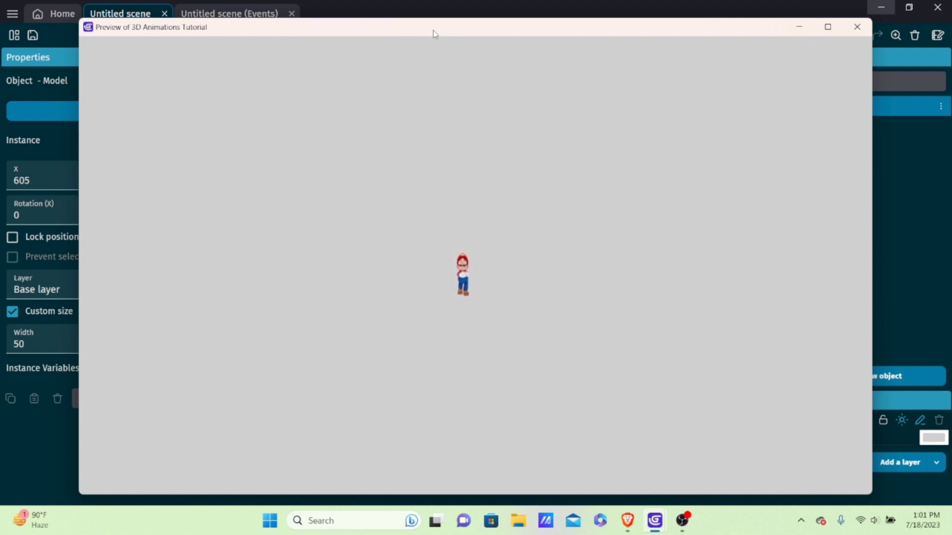
{"action": "left_click", "coordinate": [857, 27]}
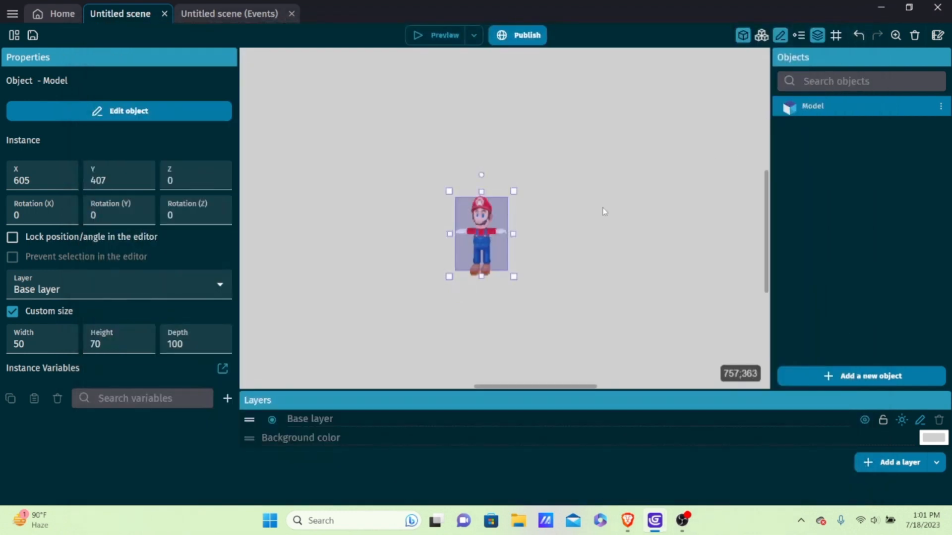
Delete the Mario instance from the scene and remove the Model object from the project.
{"action": "key", "text": "Delete"}
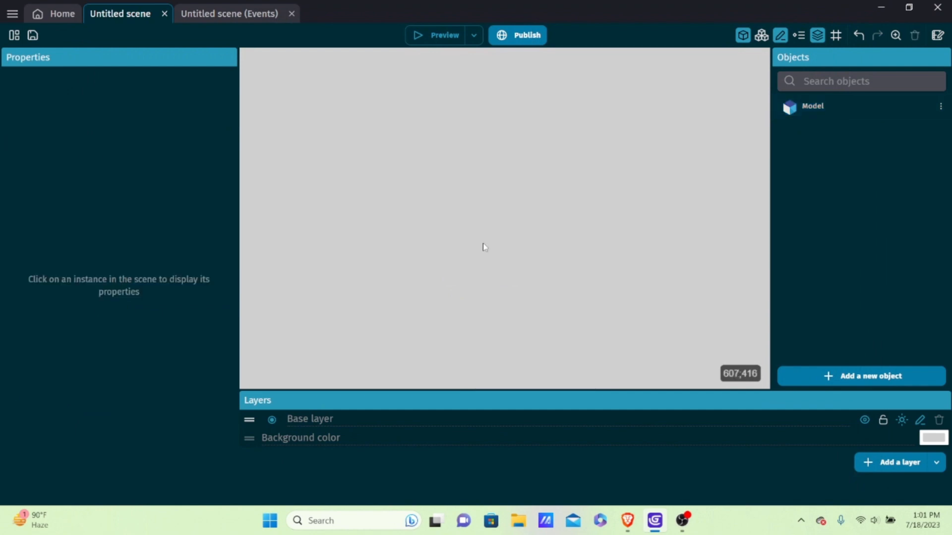
{"action": "left_click", "coordinate": [941, 107]}
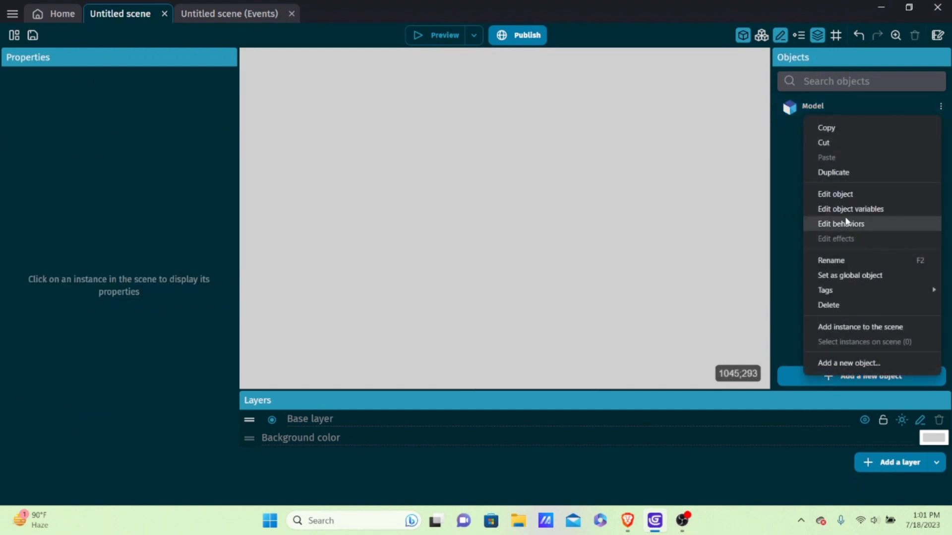
{"action": "left_click", "coordinate": [860, 306]}
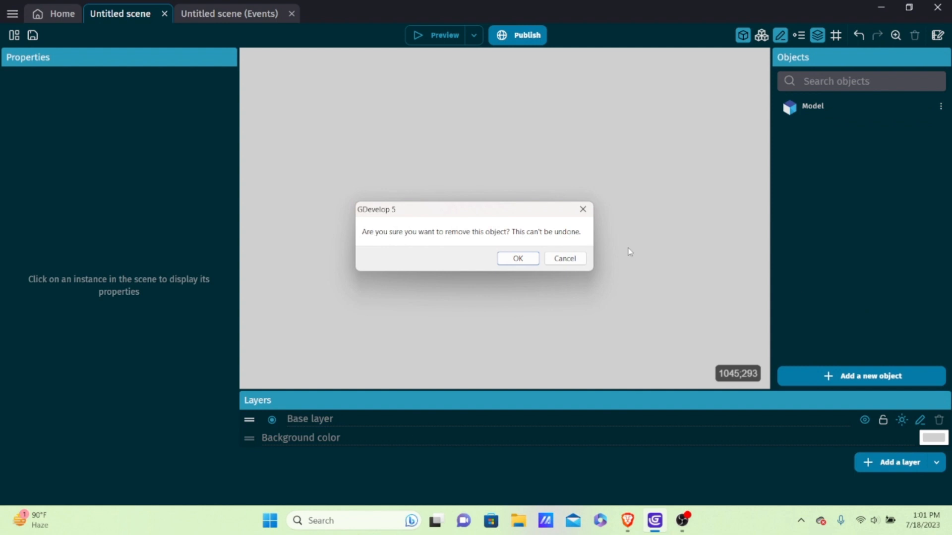
{"action": "left_click", "coordinate": [524, 258]}
{"action": "left_click", "coordinate": [525, 262]}
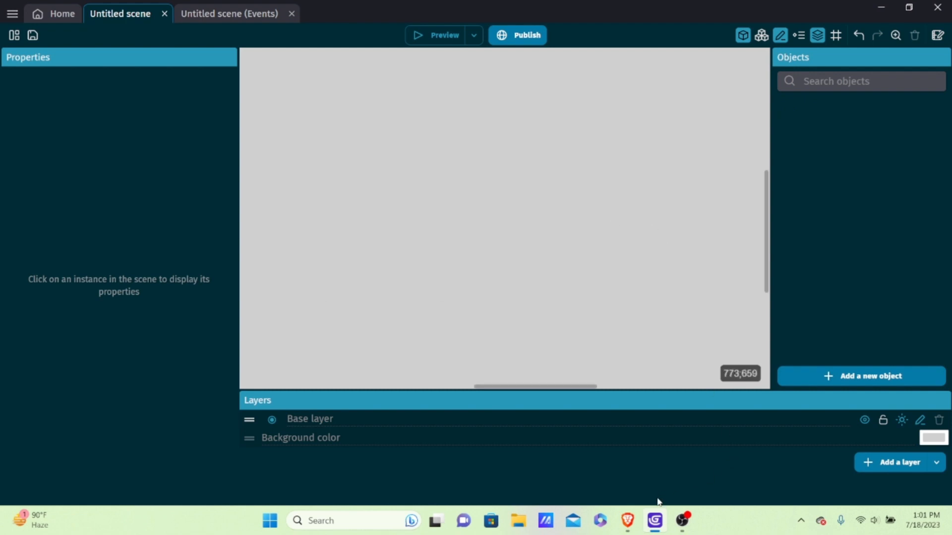
Switch to the Brave browser and close the download dialog of the Mario Dancing model on Sketchfab.
{"action": "left_click", "coordinate": [628, 520]}
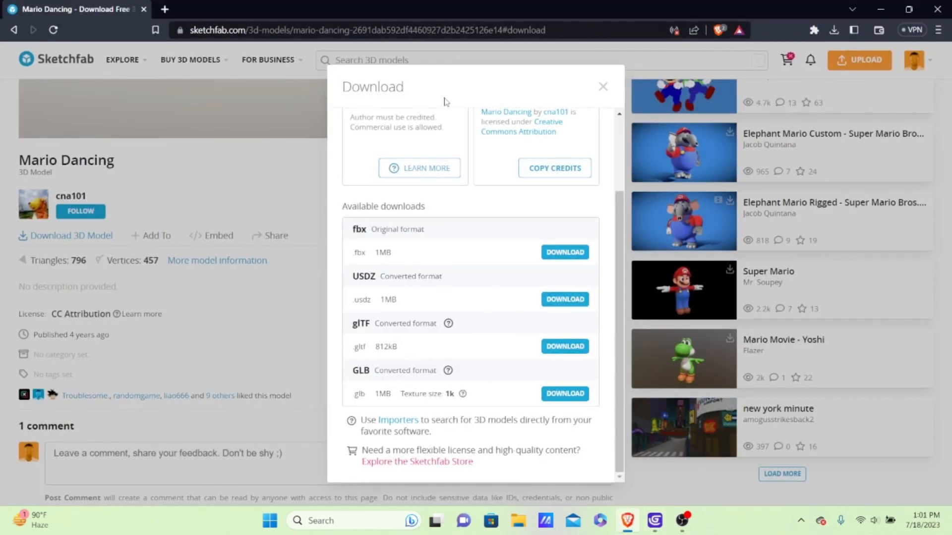
{"action": "scroll", "coordinate": [429, 158], "scroll_direction": "up", "scroll_amount": 2}
{"action": "left_click", "coordinate": [603, 86]}
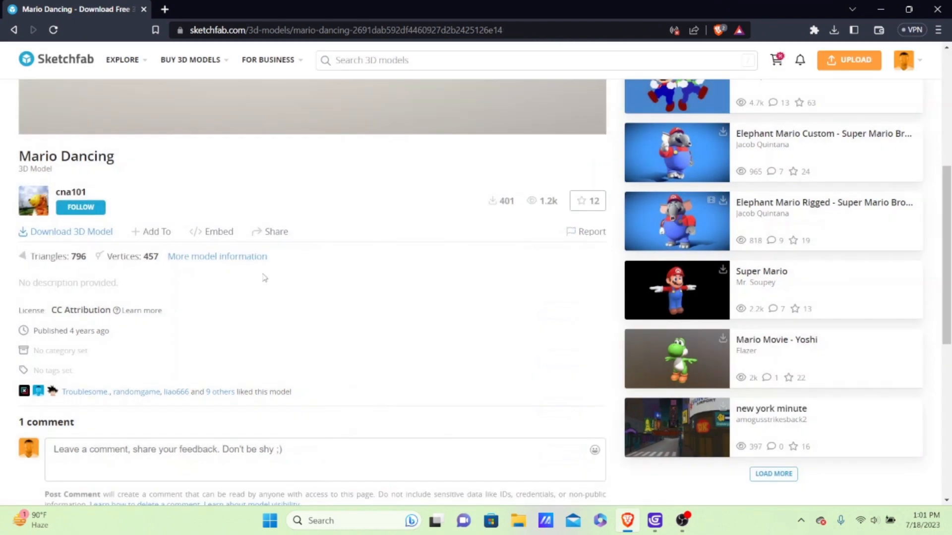
{"action": "scroll", "coordinate": [296, 249], "scroll_direction": "up", "scroll_amount": 5}
Search Sketchfab for "lp platform character", restricted to animated and downloadable models.
{"action": "left_click", "coordinate": [382, 67]}
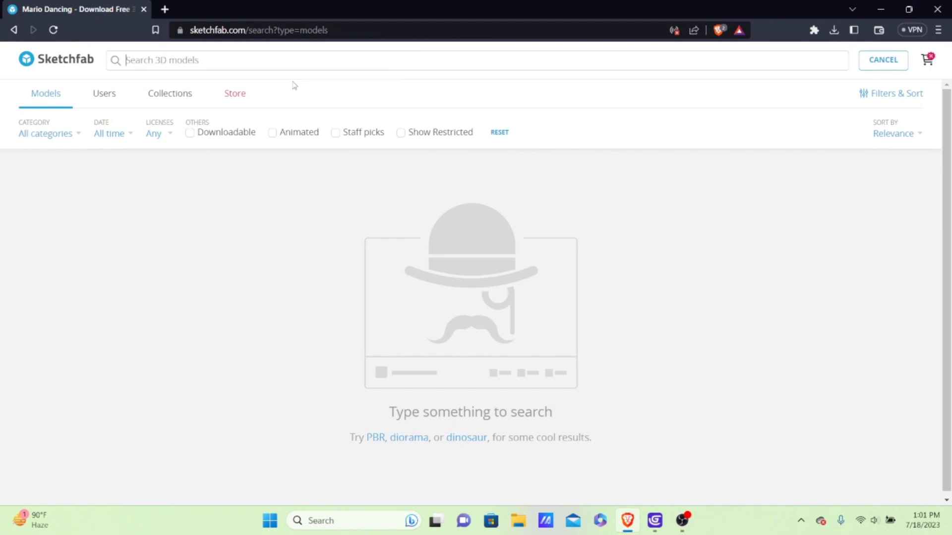
{"action": "type", "text": "lp"}
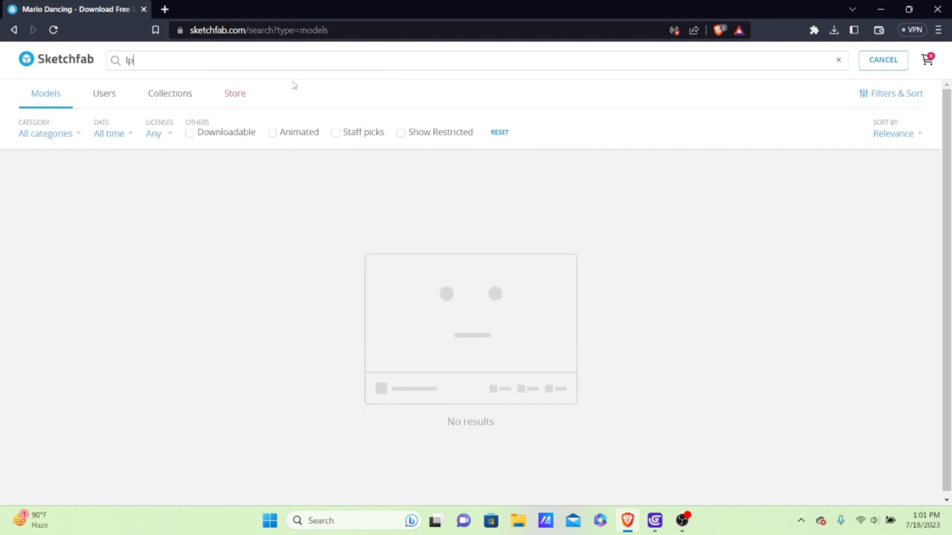
{"action": "type", "text": " pla"}
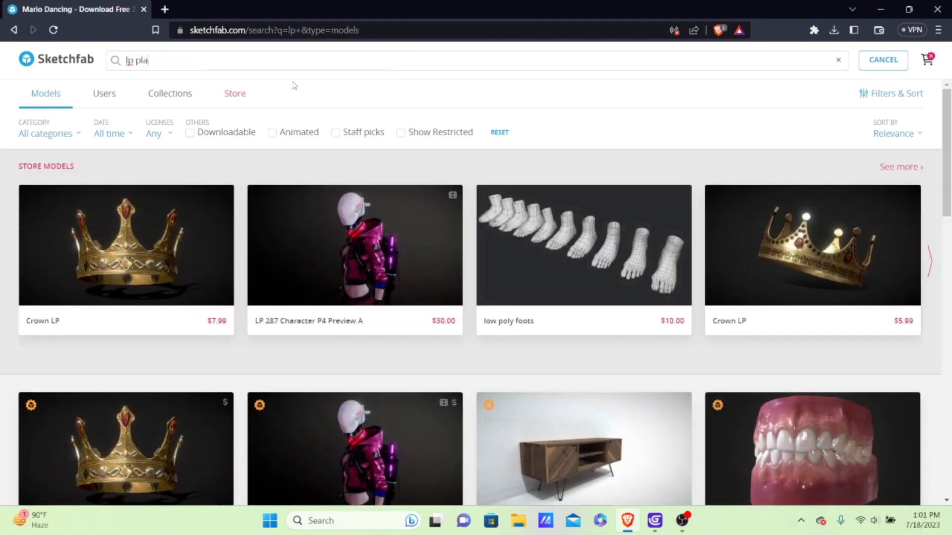
{"action": "type", "text": "tform"}
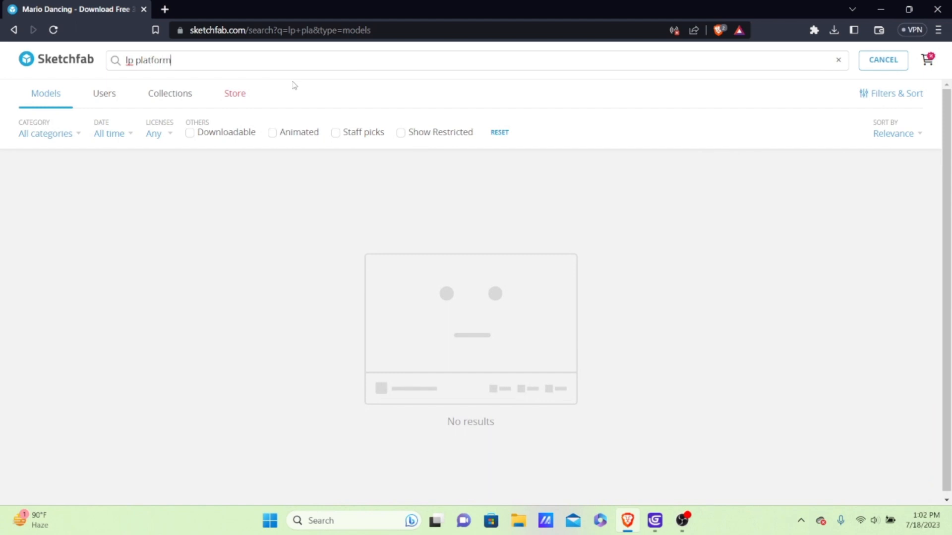
{"action": "type", "text": " character"}
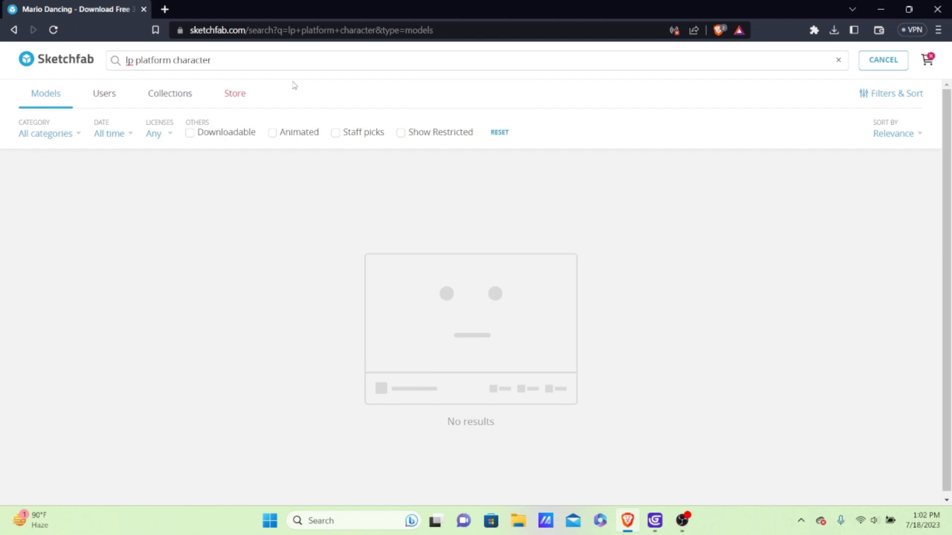
{"action": "left_click", "coordinate": [289, 134]}
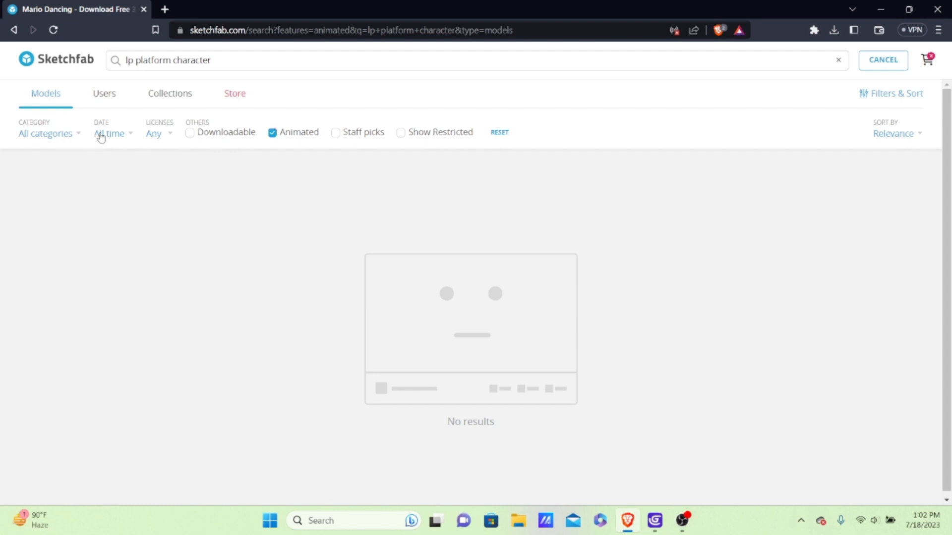
{"action": "left_click", "coordinate": [197, 134]}
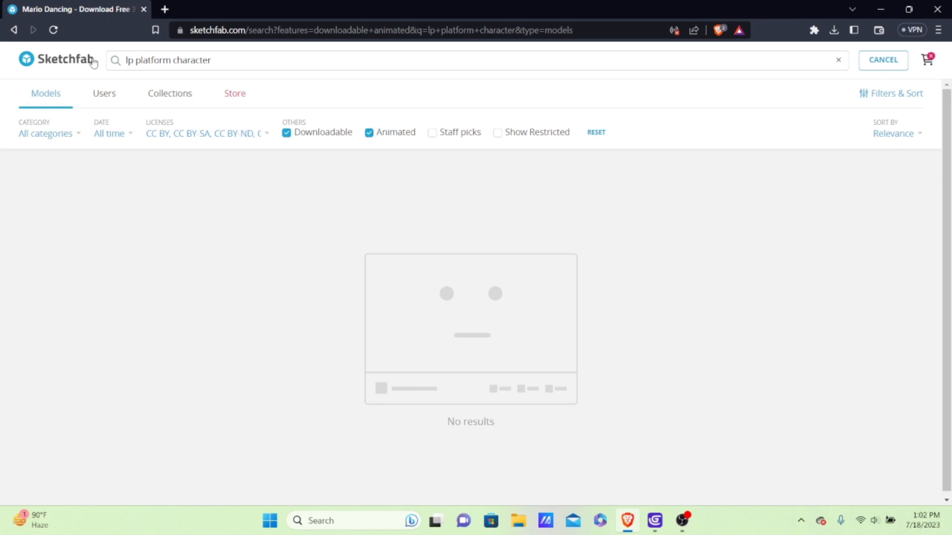
Start a fresh Sketchfab search for "lp platform hero" and open the LP Platform Hero model.
{"action": "left_click", "coordinate": [90, 64]}
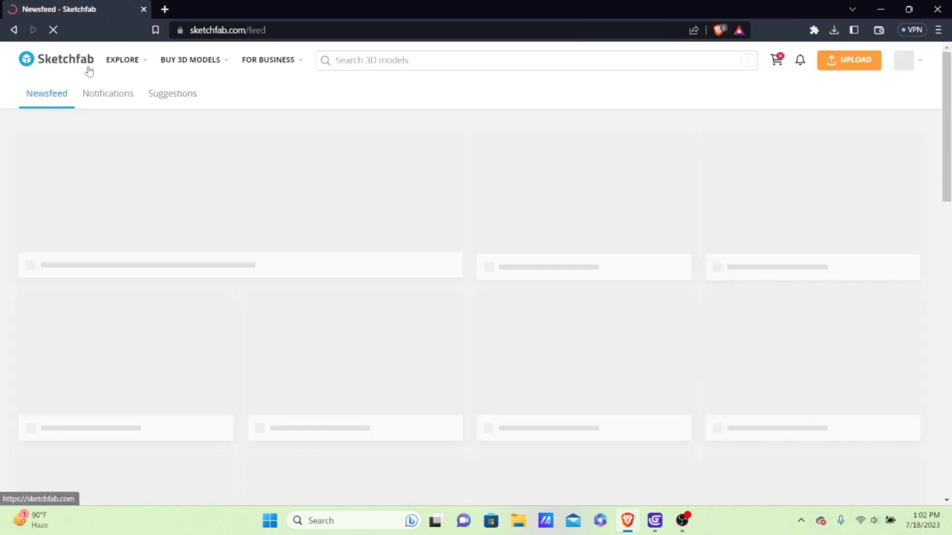
{"action": "left_click", "coordinate": [421, 62]}
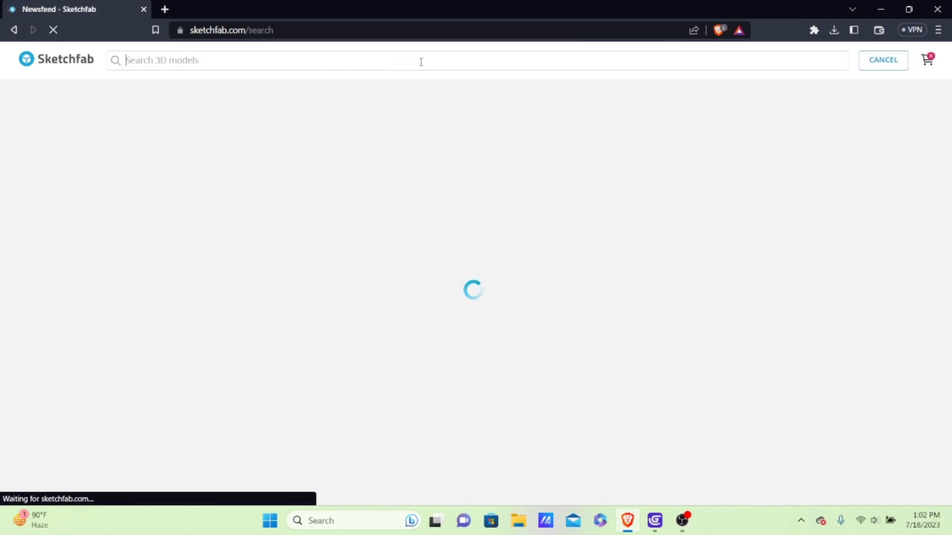
{"action": "type", "text": "lp "}
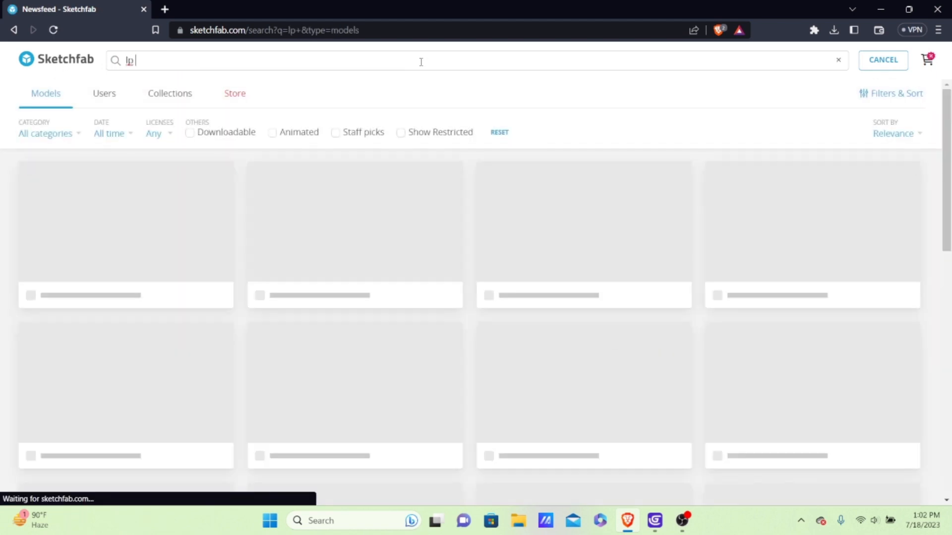
{"action": "type", "text": "platfor"}
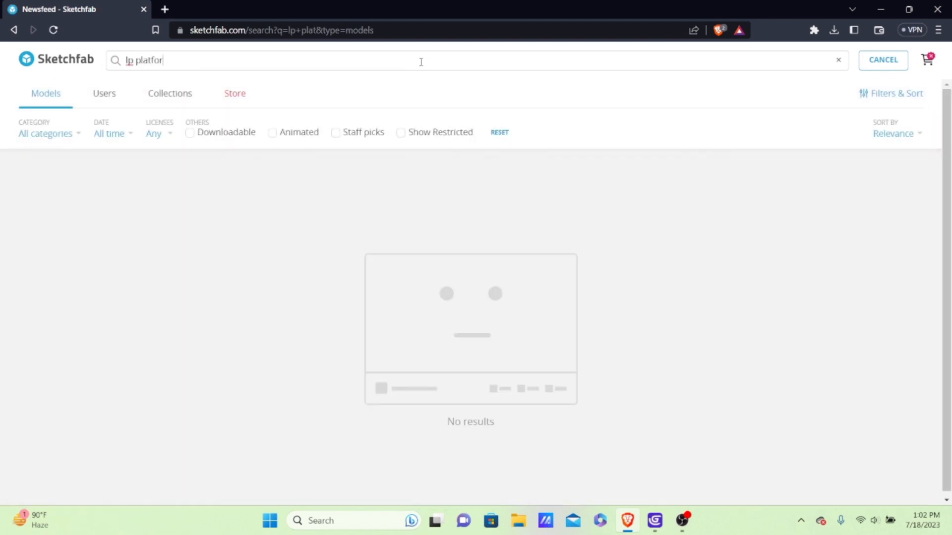
{"action": "type", "text": "m hero"}
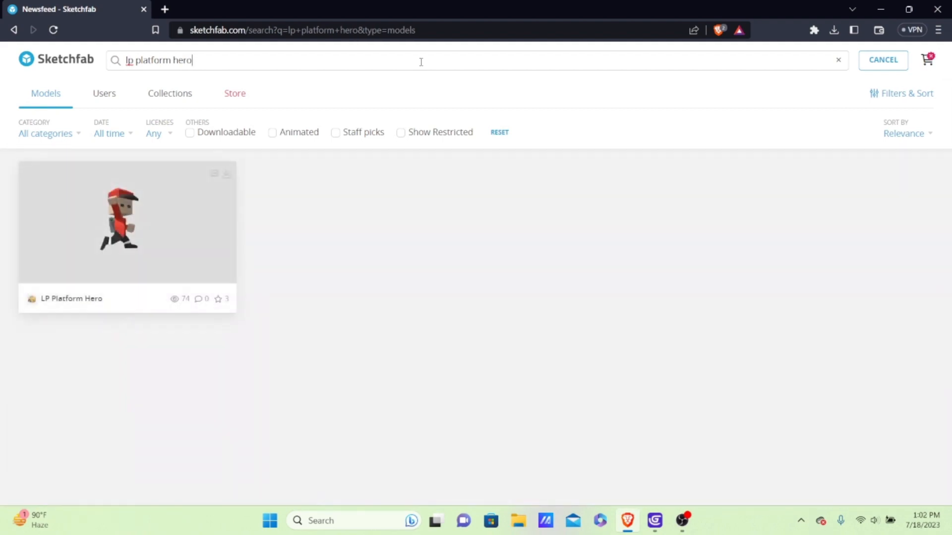
{"action": "left_click", "coordinate": [147, 249]}
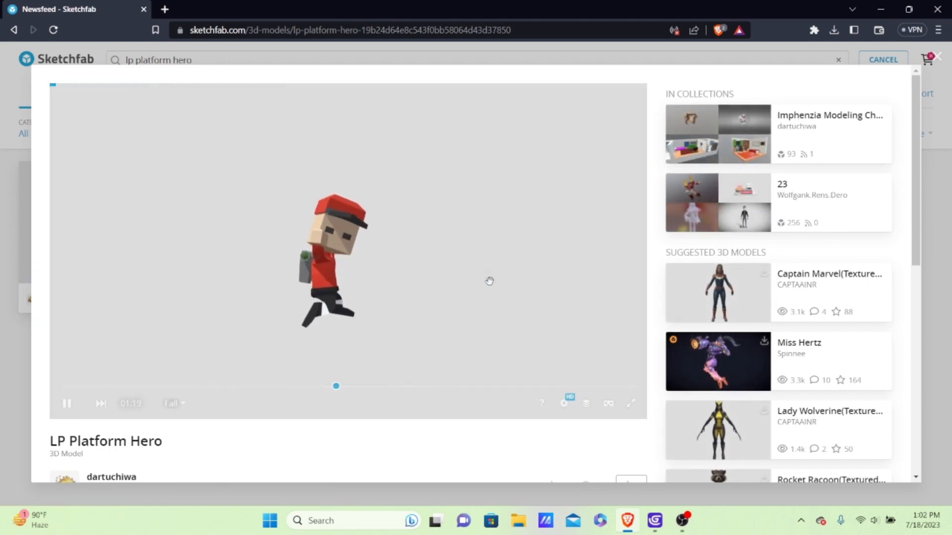
{"action": "scroll", "coordinate": [292, 273], "scroll_direction": "down", "scroll_amount": 5}
{"action": "scroll", "coordinate": [296, 264], "scroll_direction": "up", "scroll_amount": 6}
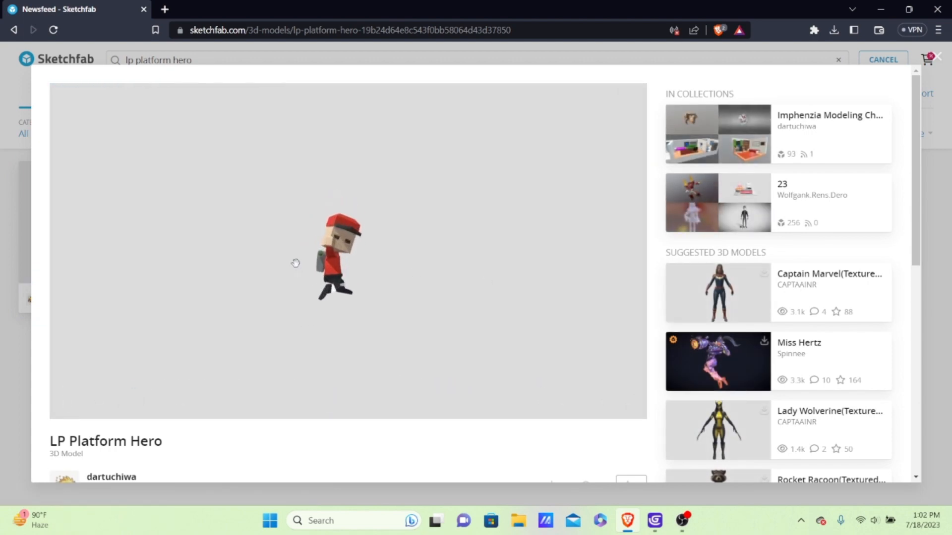
{"action": "scroll", "coordinate": [367, 384], "scroll_direction": "down", "scroll_amount": 4}
{"action": "scroll", "coordinate": [405, 410], "scroll_direction": "up", "scroll_amount": 4}
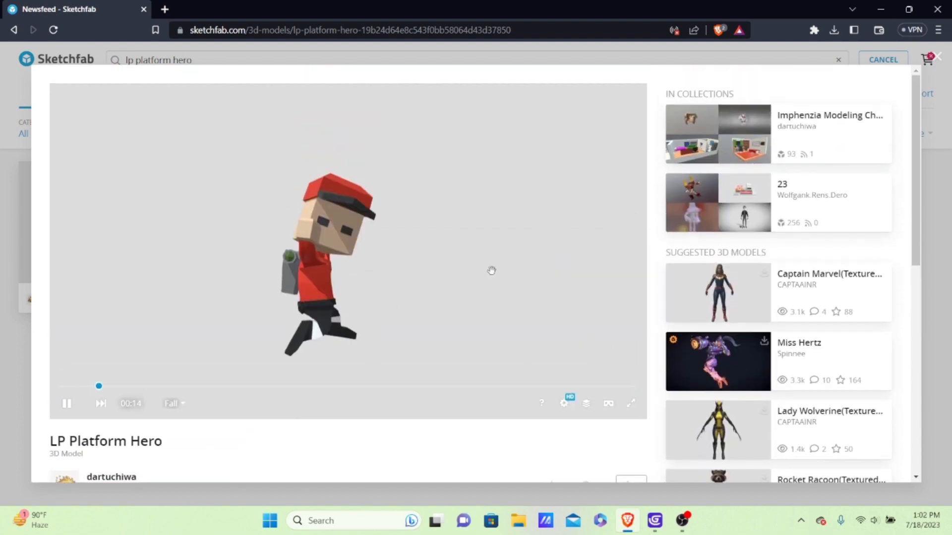
Download the LP Platform Hero model in its original glb format and save lp-platform-hero.zip to the Desktop.
{"action": "scroll", "coordinate": [416, 416], "scroll_direction": "down", "scroll_amount": 6}
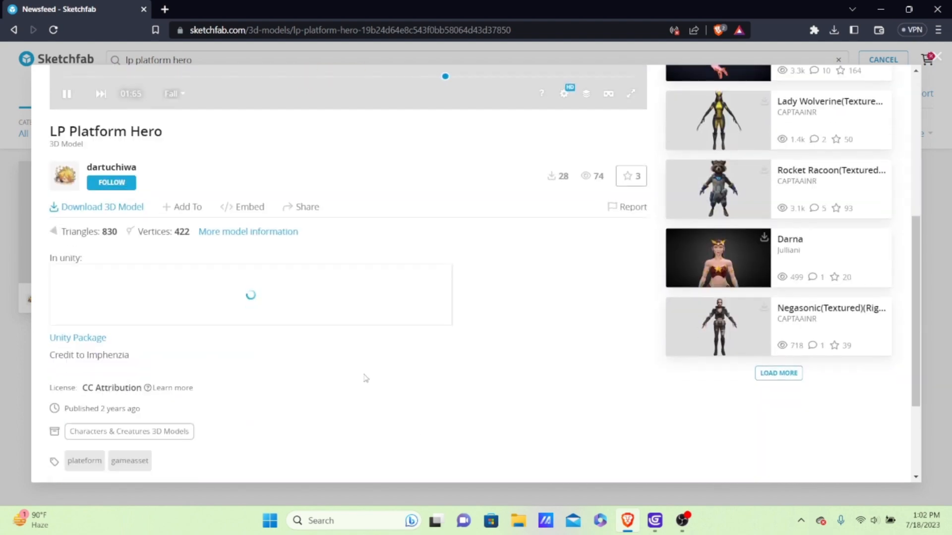
{"action": "left_click", "coordinate": [116, 212]}
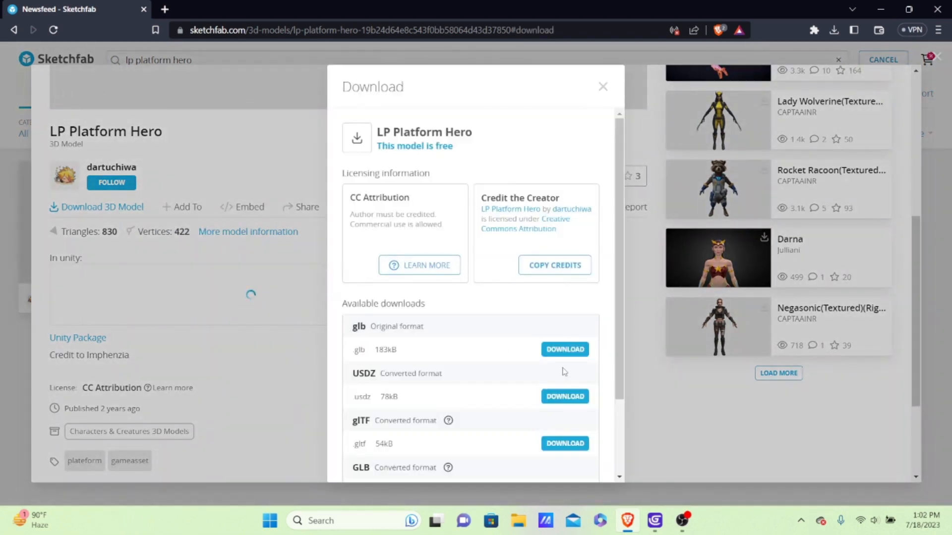
{"action": "left_click", "coordinate": [563, 351]}
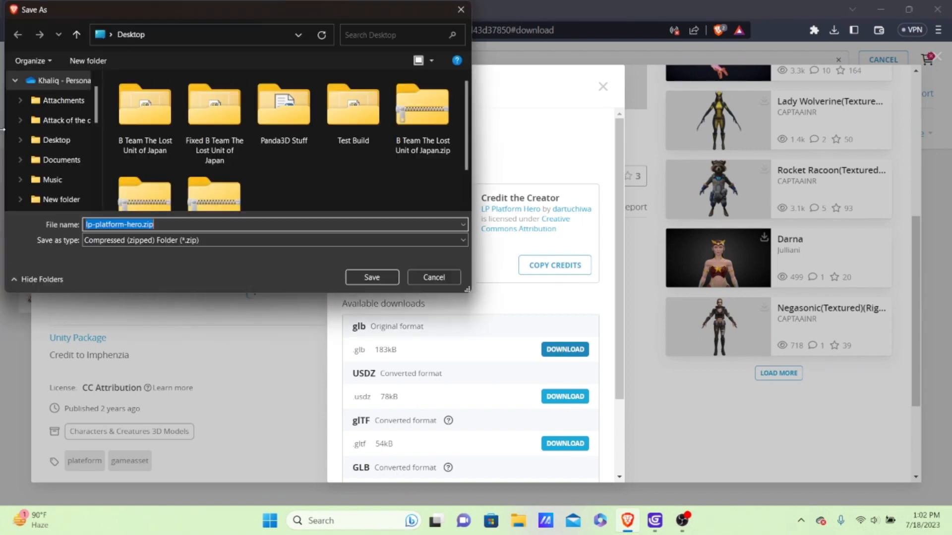
{"action": "scroll", "coordinate": [68, 160], "scroll_direction": "down", "scroll_amount": 3}
{"action": "left_click", "coordinate": [52, 120]}
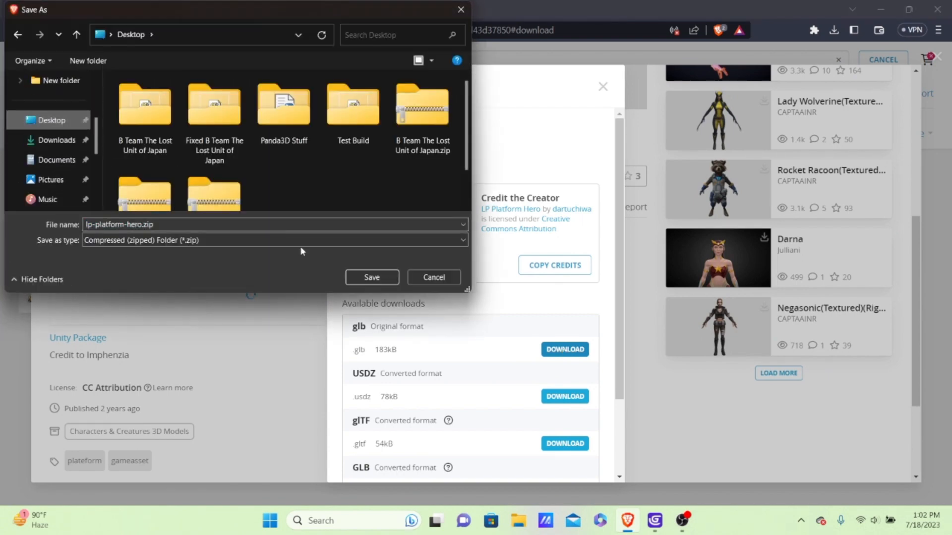
{"action": "left_click", "coordinate": [371, 277]}
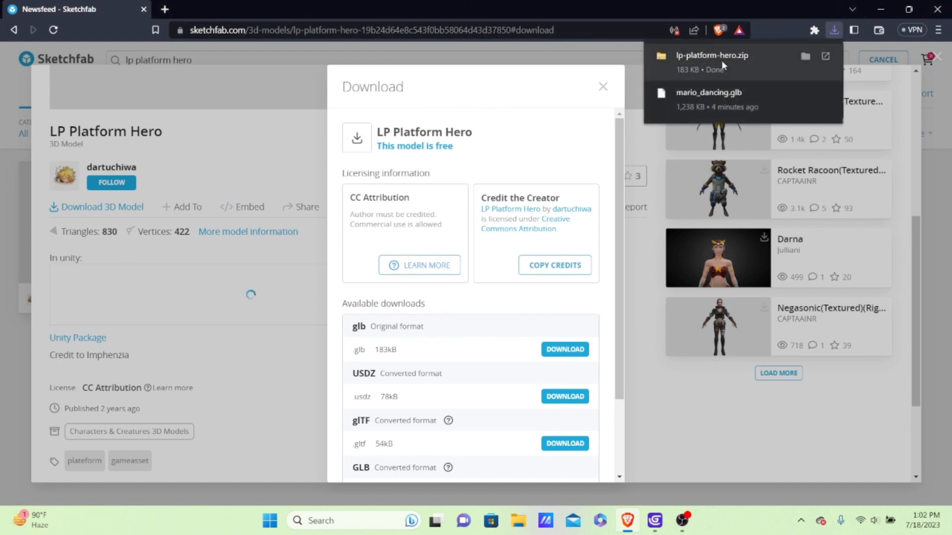
Show the downloaded lp-platform-hero.zip in its folder and extract it to the Desktop as lp-platform-hero.
{"action": "left_click", "coordinate": [807, 56]}
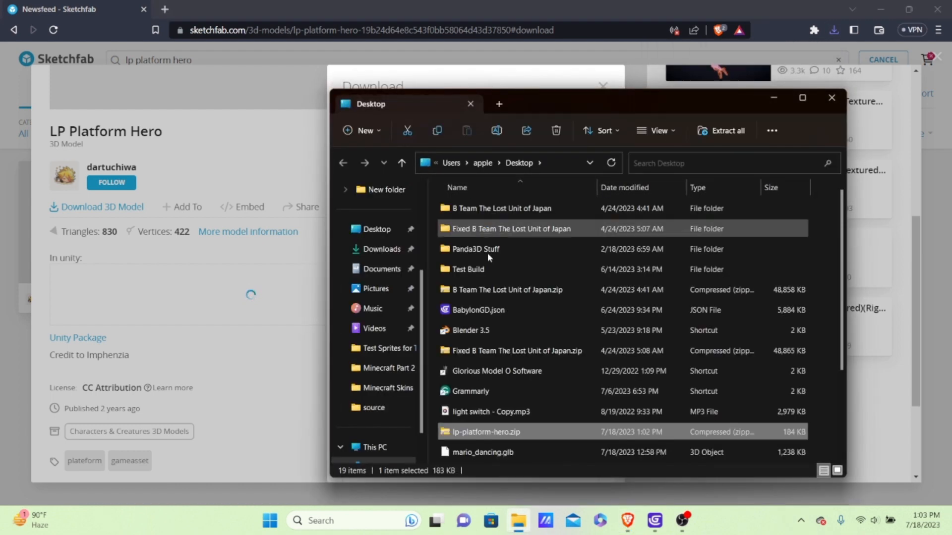
{"action": "scroll", "coordinate": [487, 253], "scroll_direction": "down", "scroll_amount": 2}
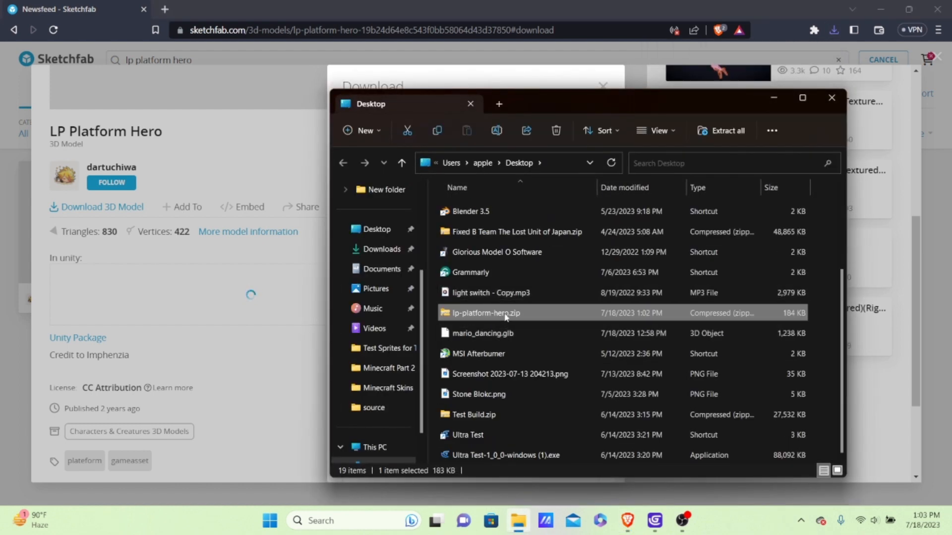
{"action": "right_click", "coordinate": [506, 316]}
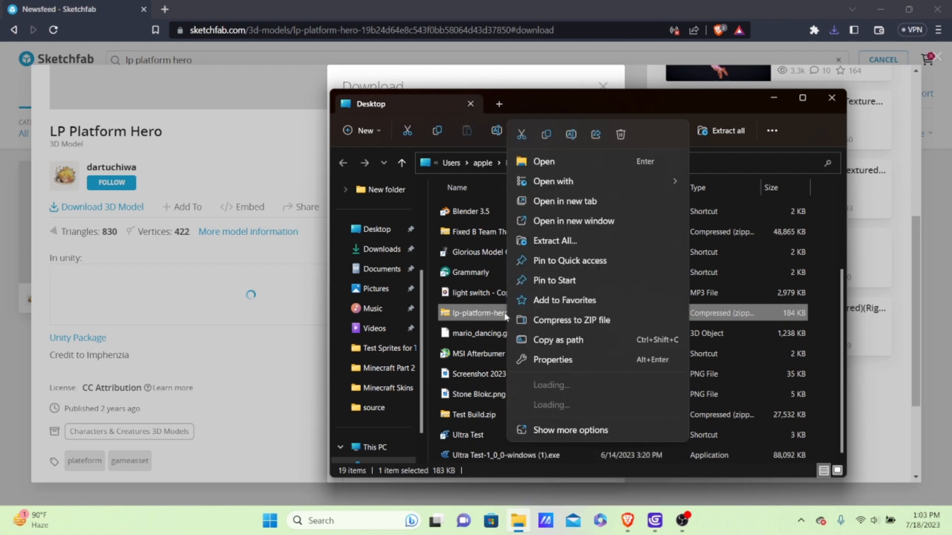
{"action": "left_click", "coordinate": [575, 242]}
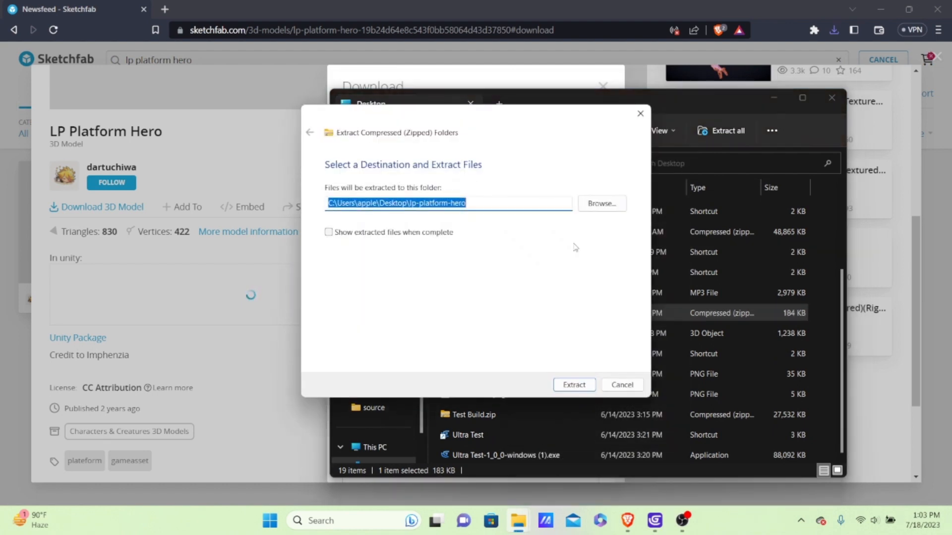
{"action": "left_click", "coordinate": [575, 386]}
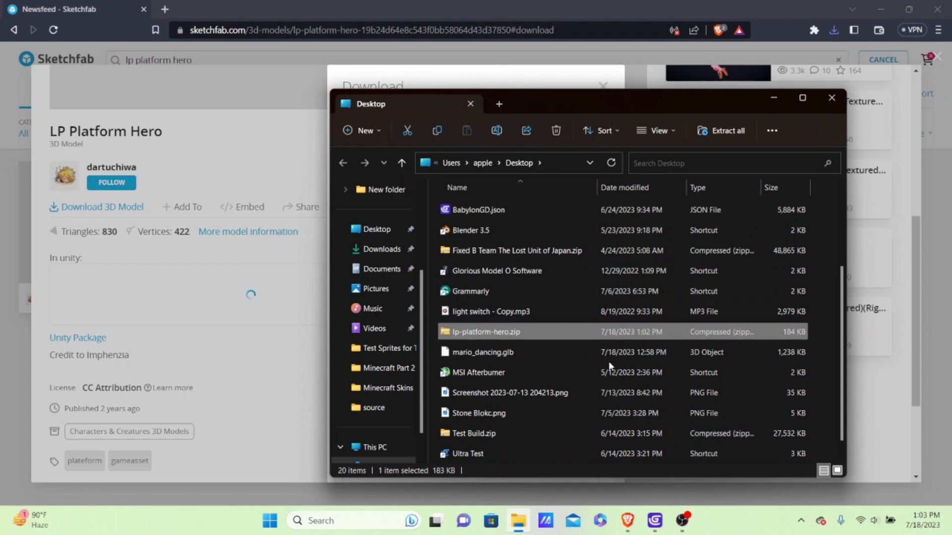
Inspect the source folder inside the extracted lp-platform-hero folder and close the file window.
{"action": "scroll", "coordinate": [482, 280], "scroll_direction": "down", "scroll_amount": 1}
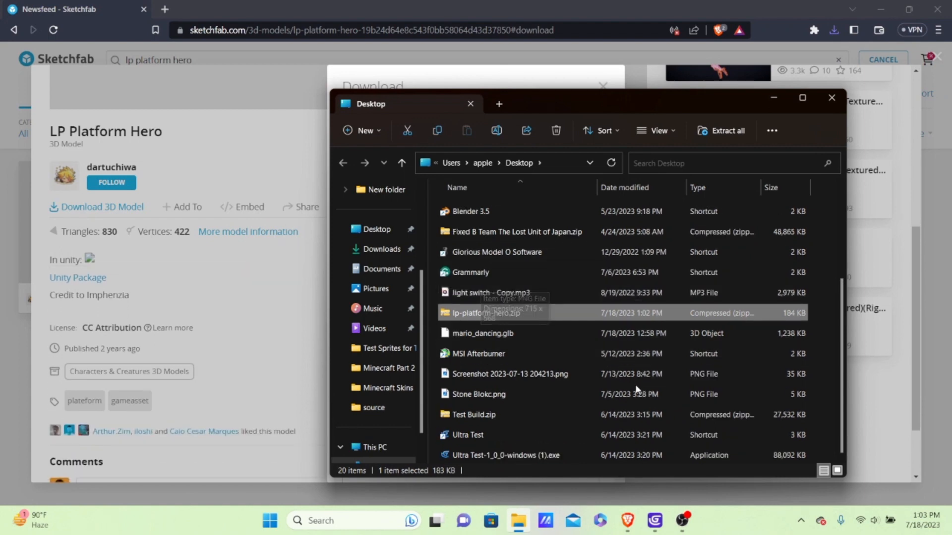
{"action": "scroll", "coordinate": [518, 248], "scroll_direction": "up", "scroll_amount": 3}
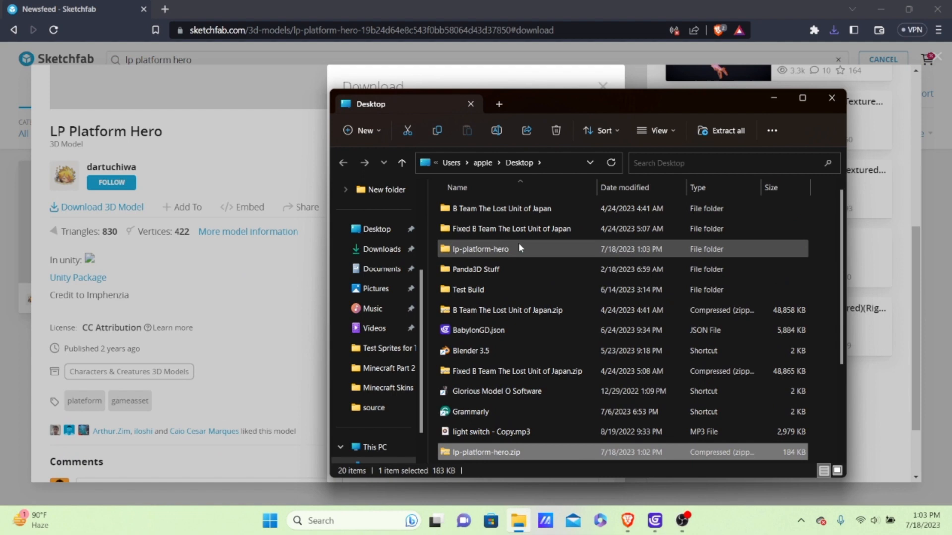
{"action": "double_click", "coordinate": [491, 250]}
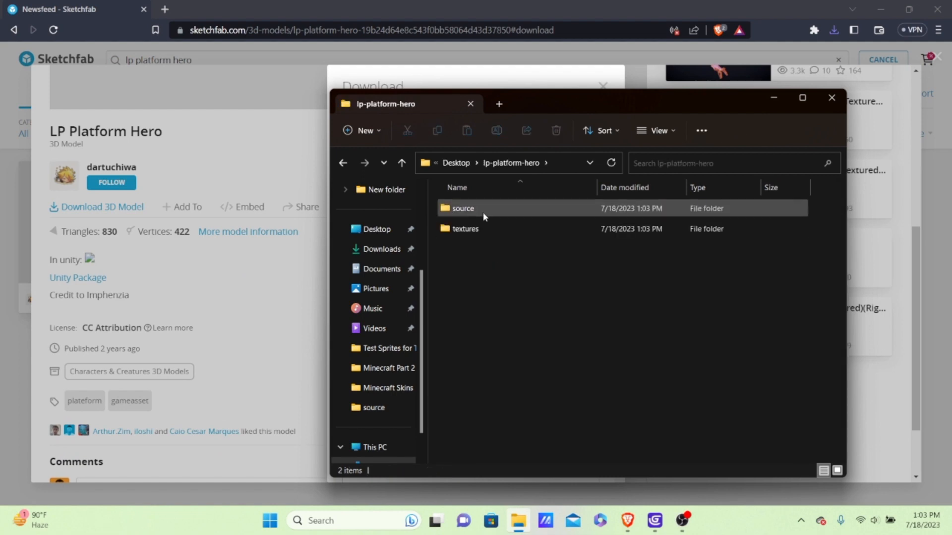
{"action": "double_click", "coordinate": [483, 212]}
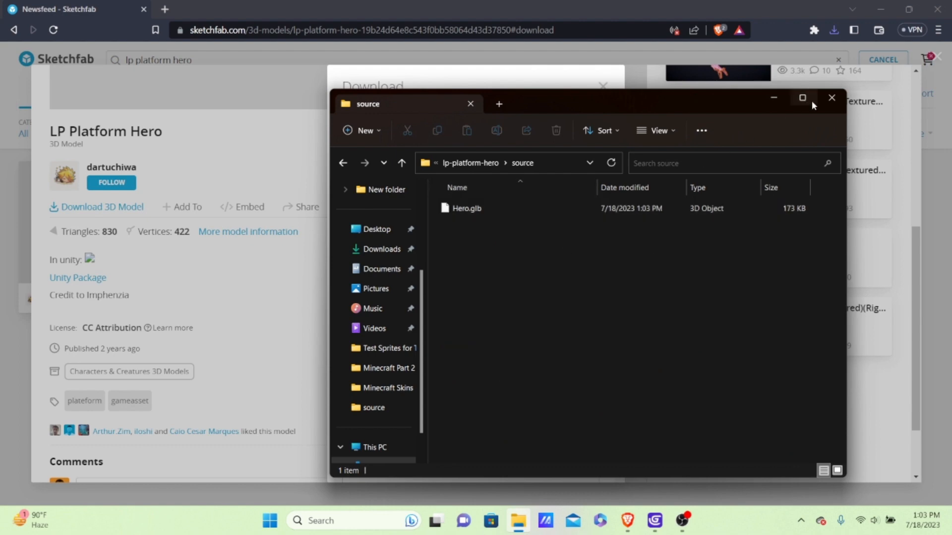
{"action": "left_click", "coordinate": [832, 98]}
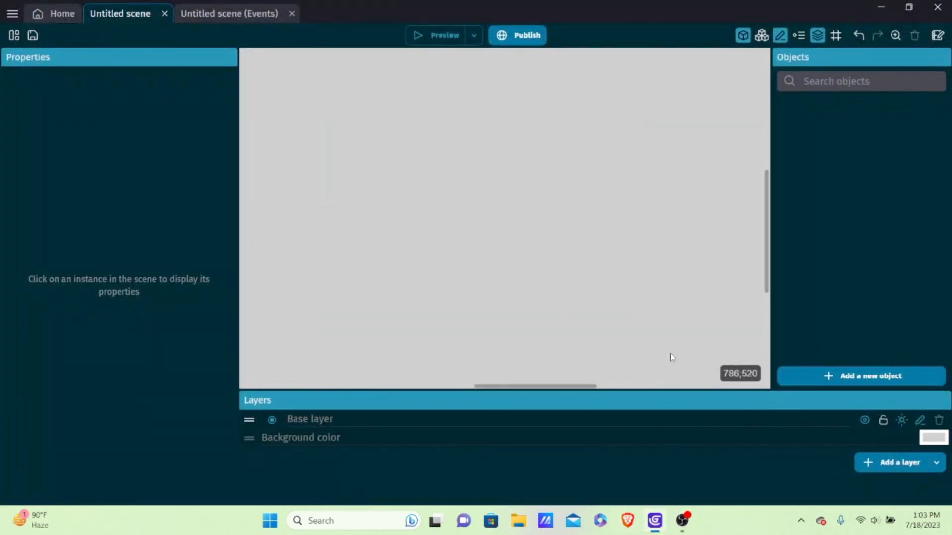
Add a new 3D Model object to the scene from scratch and name it Player.
{"action": "left_click", "coordinate": [834, 376]}
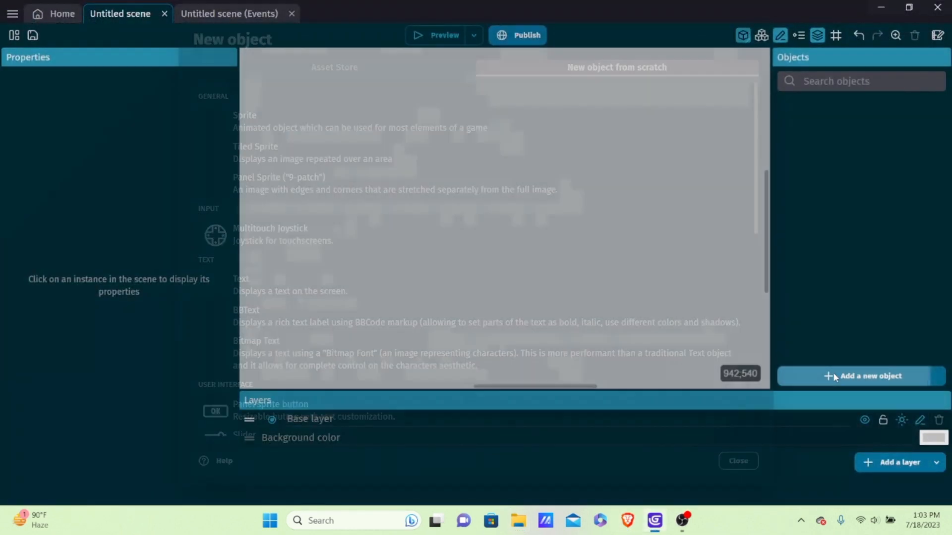
{"action": "scroll", "coordinate": [546, 276], "scroll_direction": "down", "scroll_amount": 10}
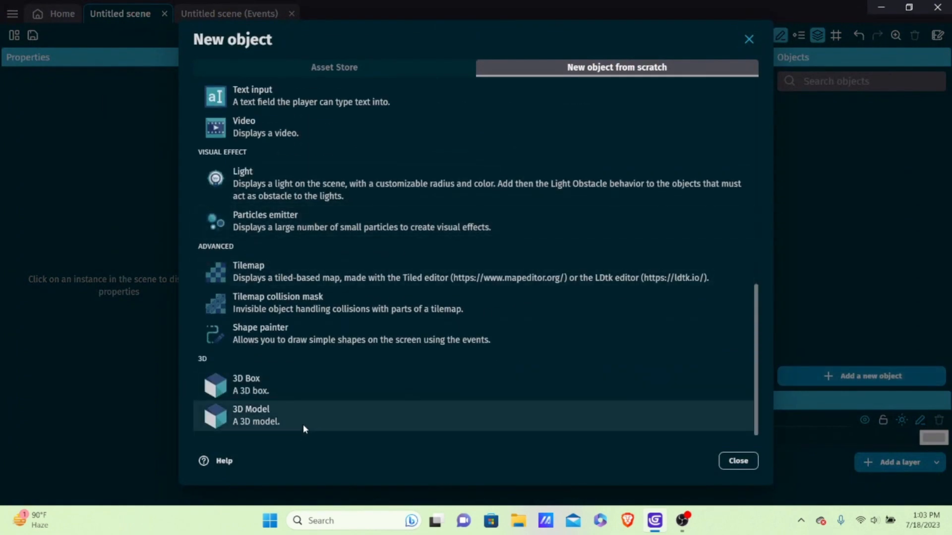
{"action": "left_click", "coordinate": [303, 419]}
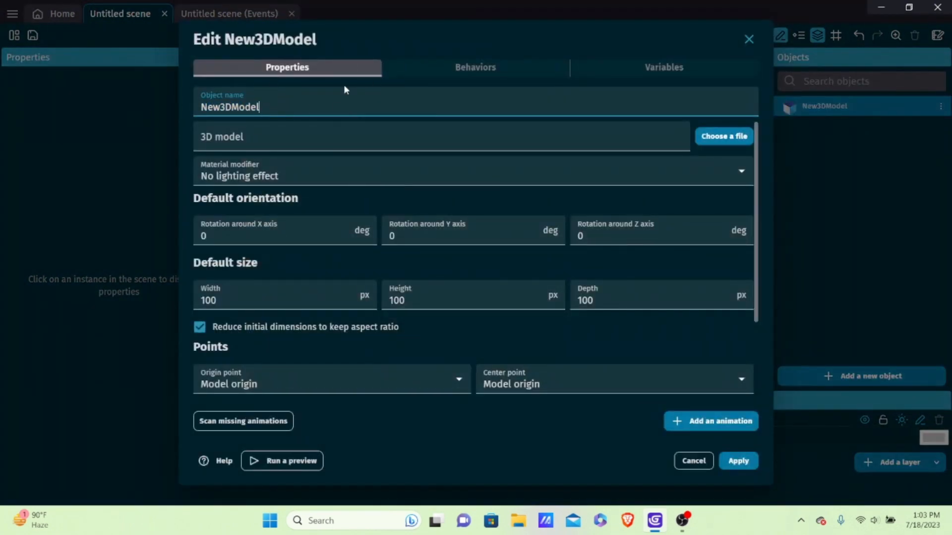
{"action": "key", "text": "ctrl+a"}
{"action": "key", "text": "BackSpace"}
{"action": "type", "text": "Player"}
Load Hero.glb from the Desktop's lp-platform-hero folder as the Player's 3D model, copying it into the project folder.
{"action": "left_click", "coordinate": [723, 137]}
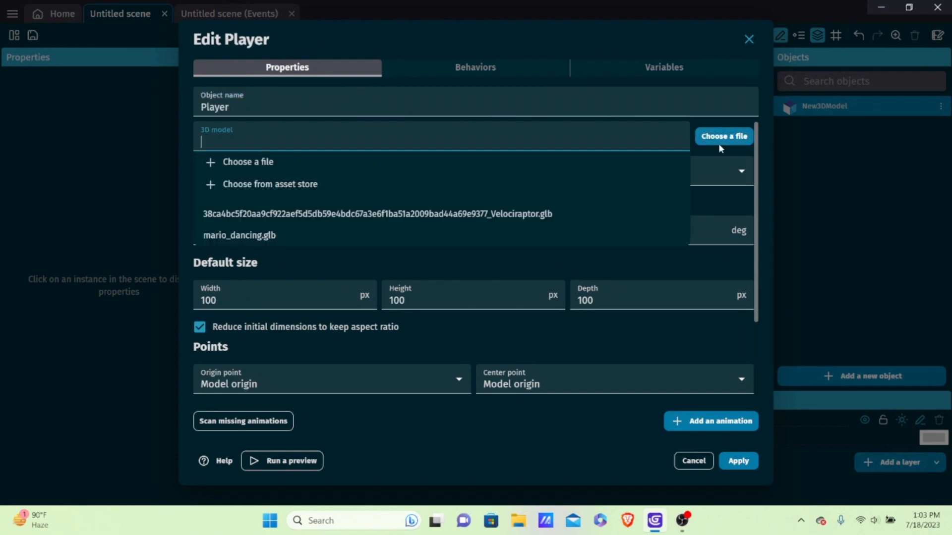
{"action": "left_click", "coordinate": [360, 166]}
{"action": "scroll", "coordinate": [502, 289], "scroll_direction": "down", "scroll_amount": 2}
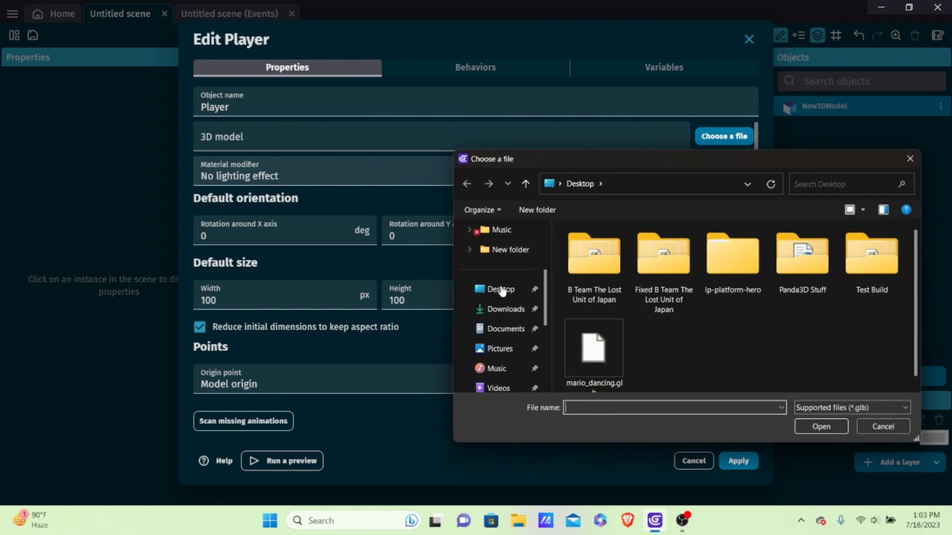
{"action": "left_click", "coordinate": [501, 290]}
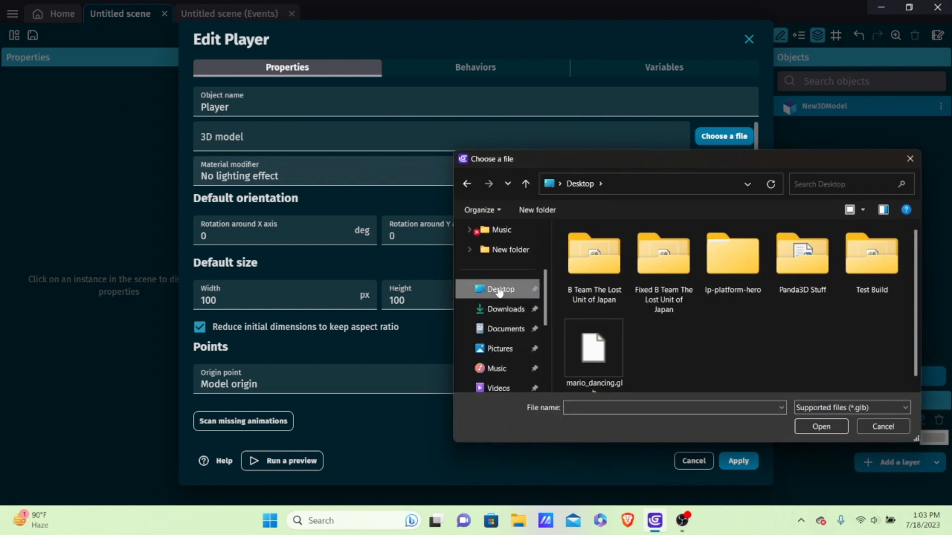
{"action": "left_click", "coordinate": [501, 310]}
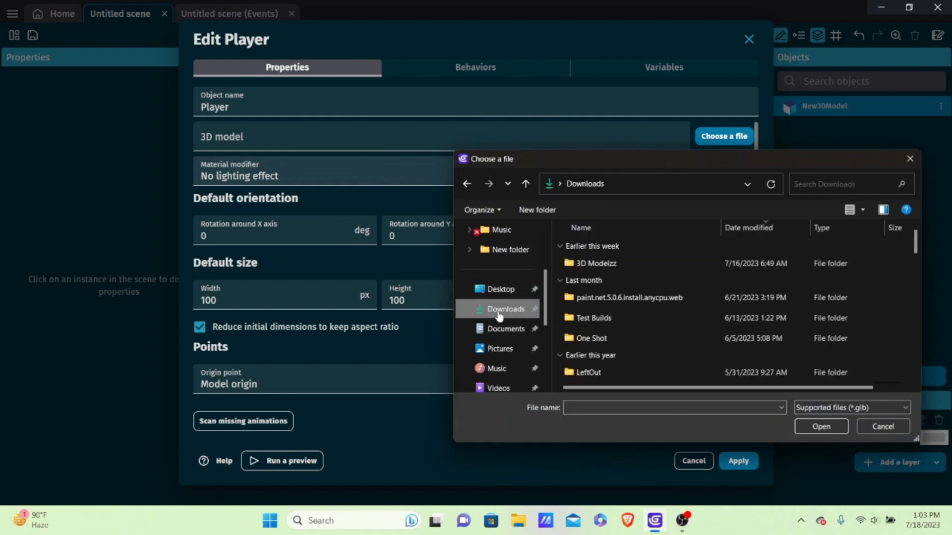
{"action": "left_click", "coordinate": [501, 290]}
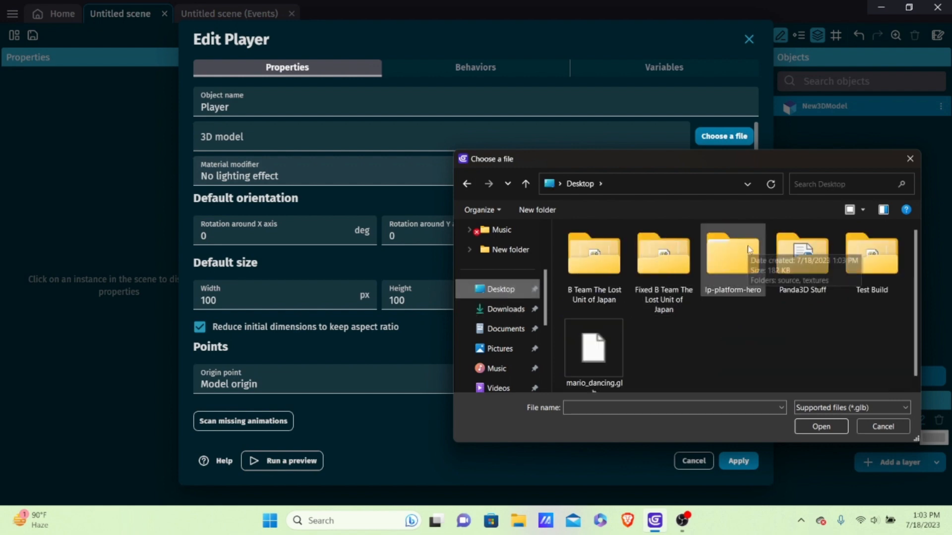
{"action": "double_click", "coordinate": [748, 248]}
{"action": "double_click", "coordinate": [590, 269]}
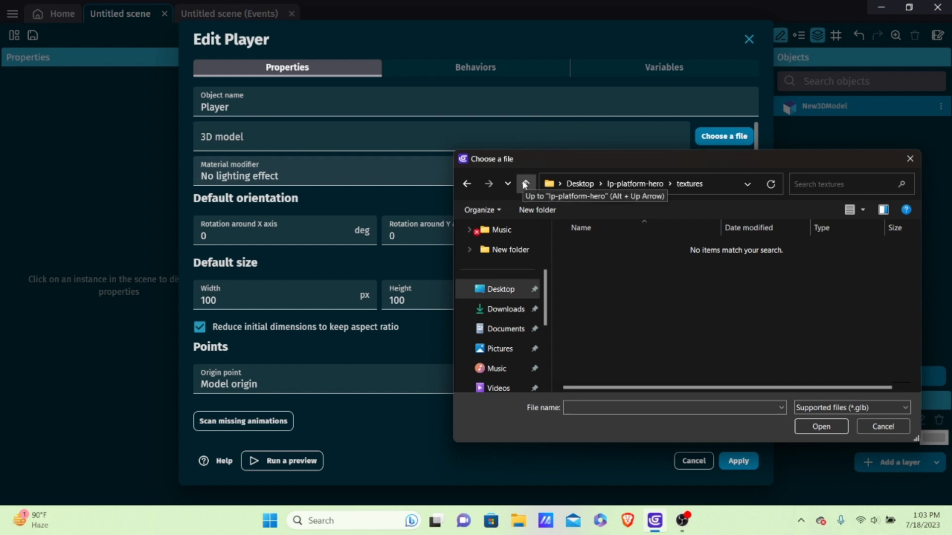
{"action": "left_click", "coordinate": [525, 185]}
{"action": "double_click", "coordinate": [603, 249]}
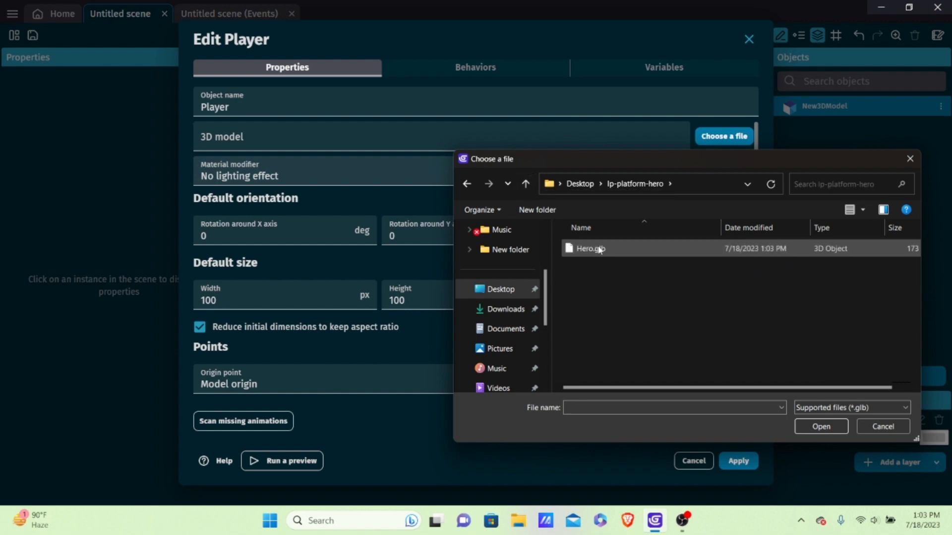
{"action": "double_click", "coordinate": [600, 250]}
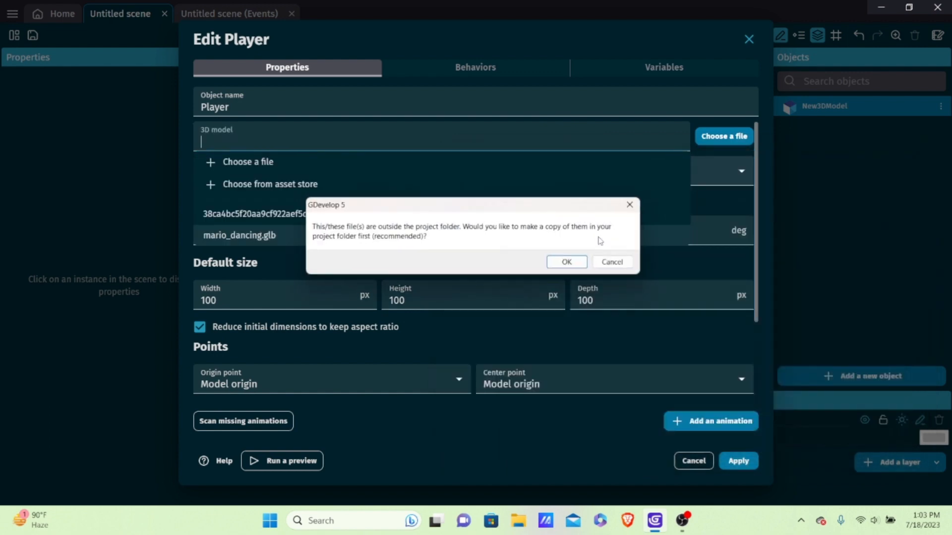
{"action": "left_click", "coordinate": [579, 265]}
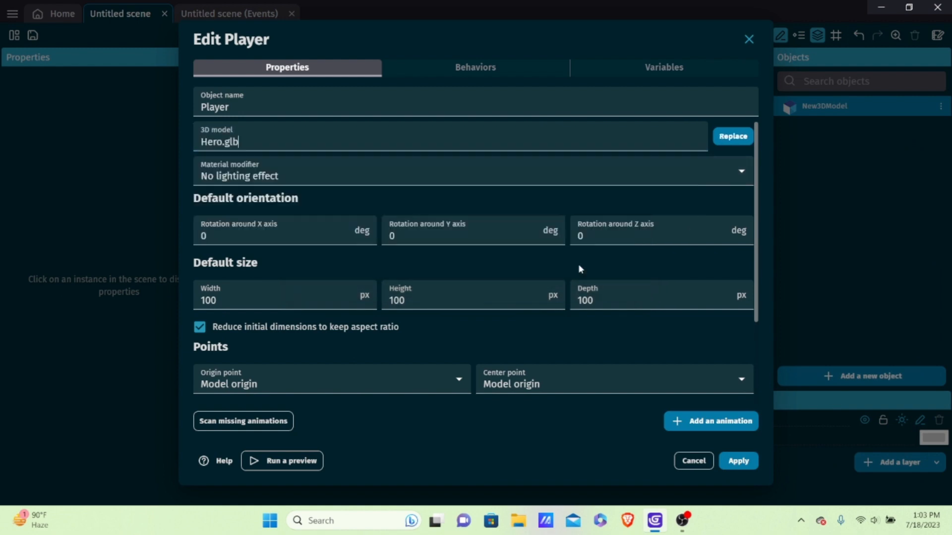
Add an animation entry to the Player to review the available GLB animation names, and delete the entry.
{"action": "scroll", "coordinate": [536, 301], "scroll_direction": "down", "scroll_amount": 3}
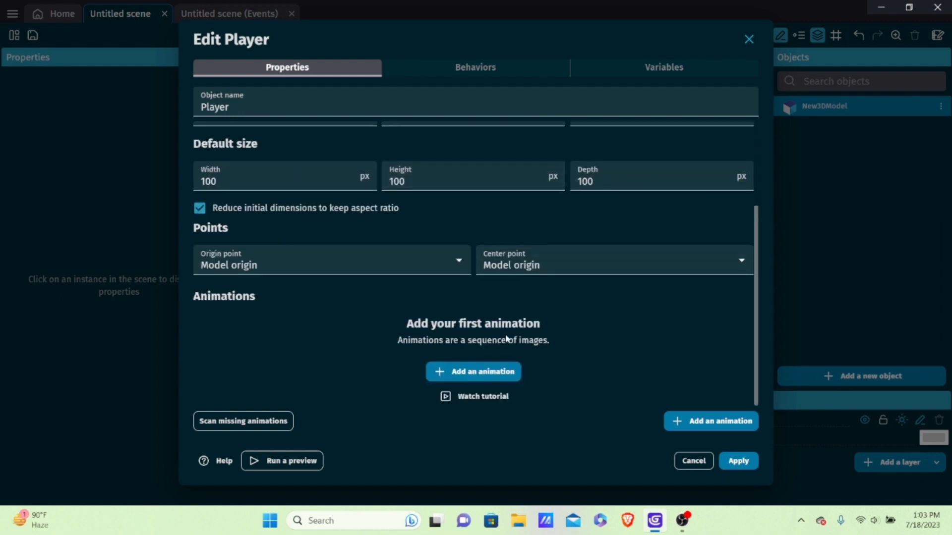
{"action": "left_click", "coordinate": [480, 372]}
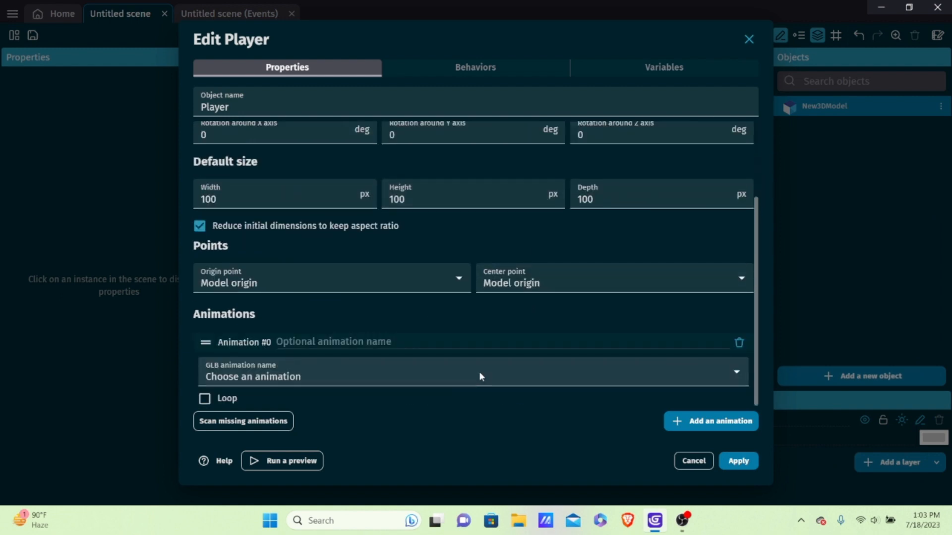
{"action": "left_click", "coordinate": [286, 377]}
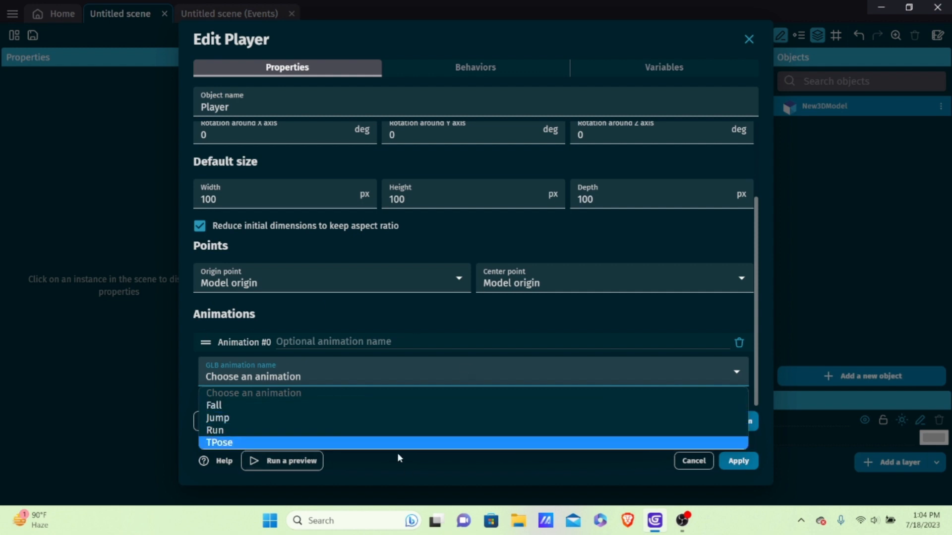
{"action": "left_click", "coordinate": [323, 365]}
{"action": "left_click", "coordinate": [740, 342]}
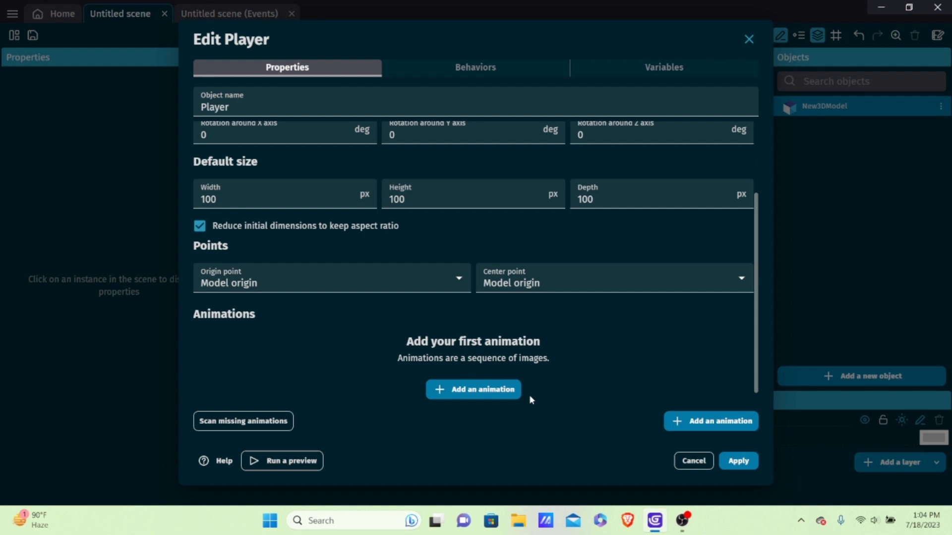
Review the material modifier options, keep No lighting effect, and apply the Player's settings.
{"action": "scroll", "coordinate": [529, 395], "scroll_direction": "up", "scroll_amount": 2}
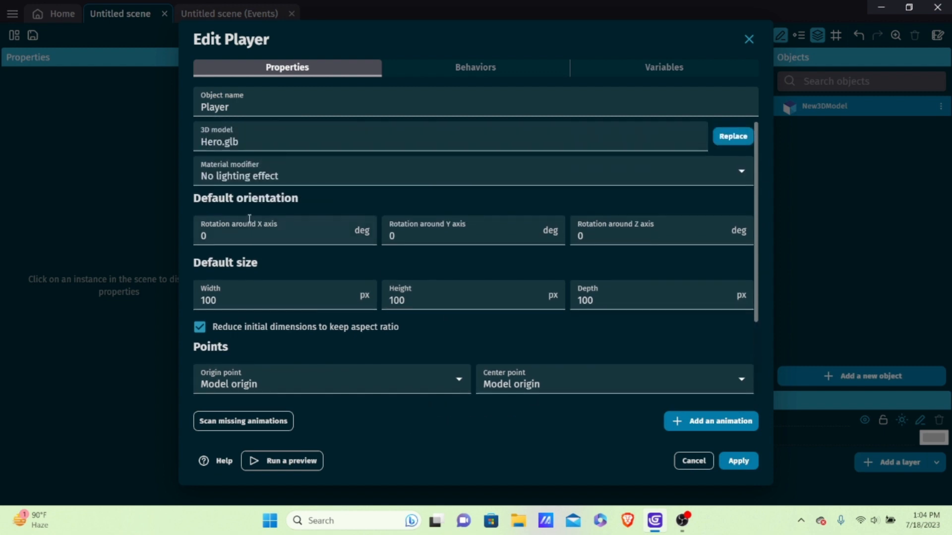
{"action": "left_click", "coordinate": [280, 175]}
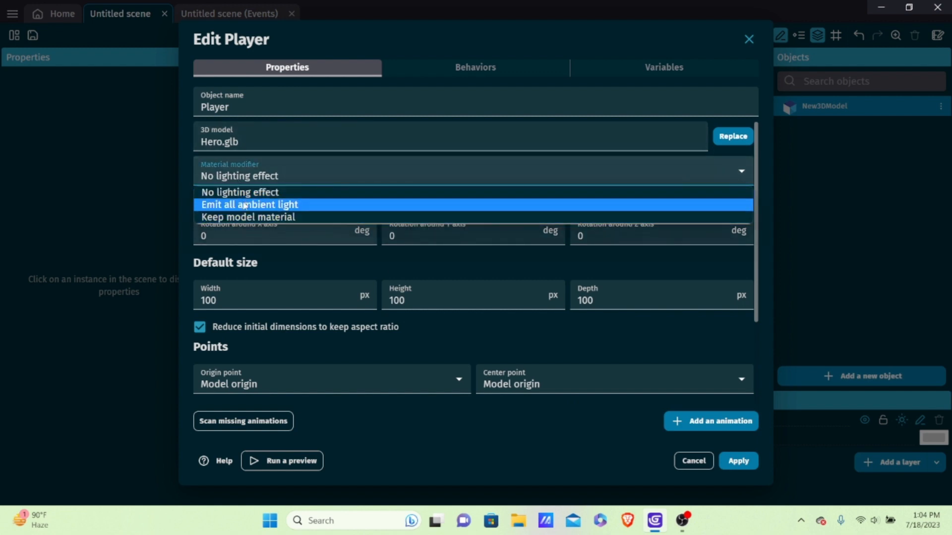
{"action": "left_click", "coordinate": [356, 281]}
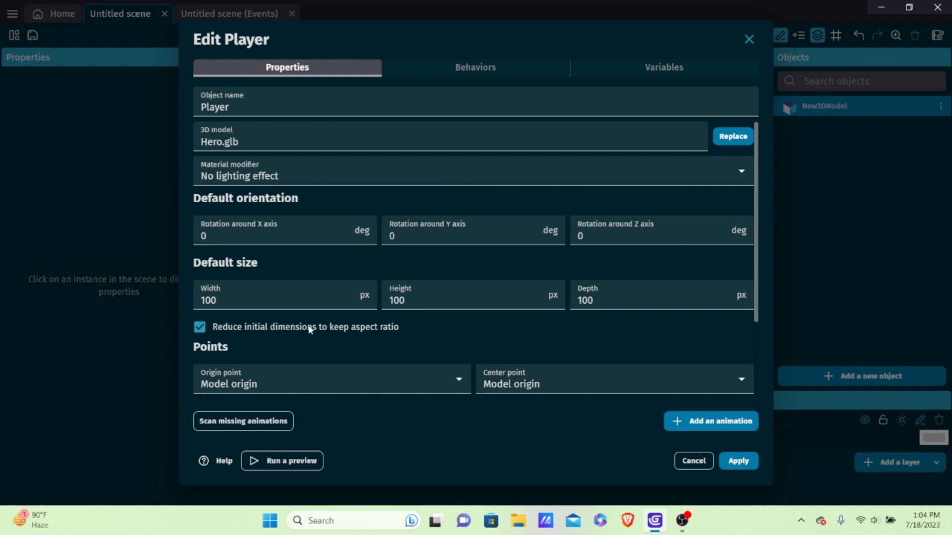
{"action": "scroll", "coordinate": [308, 327], "scroll_direction": "down", "scroll_amount": 3}
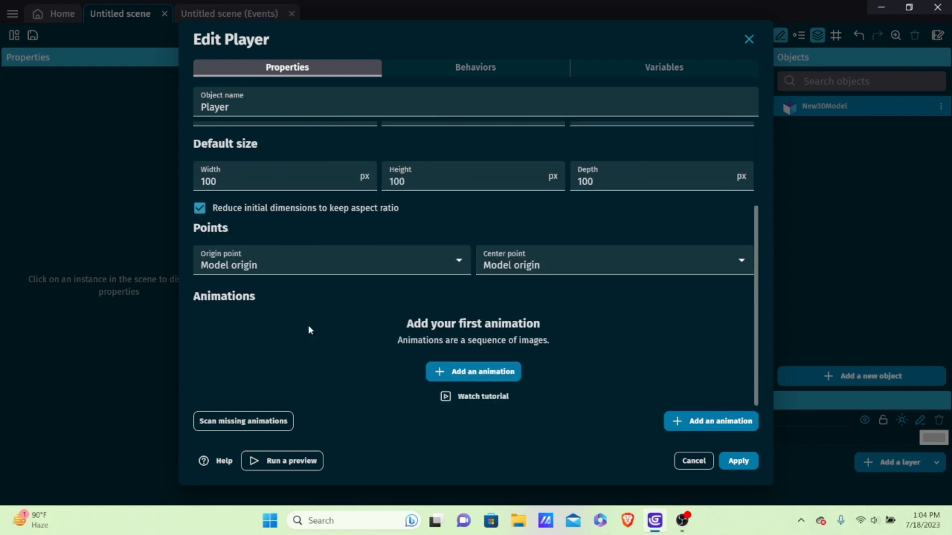
{"action": "left_click", "coordinate": [739, 461]}
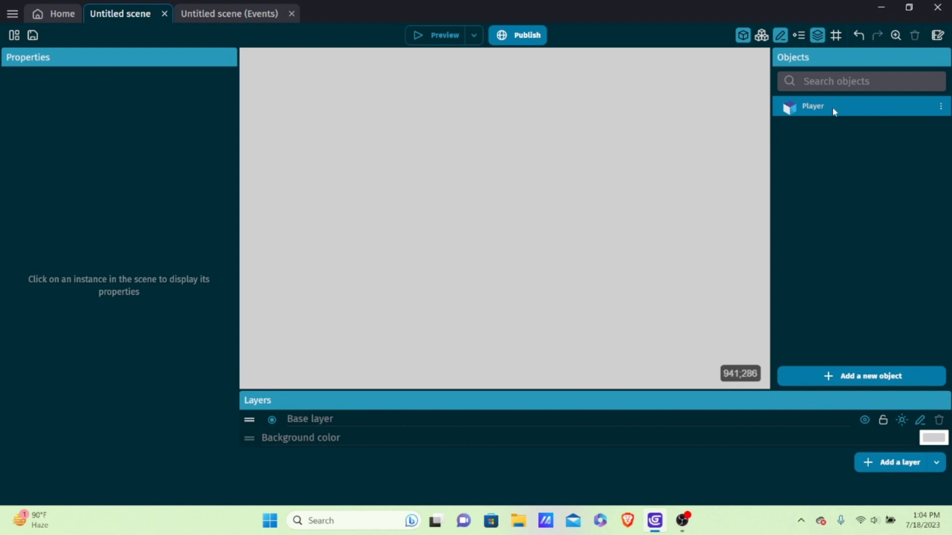
Place a Player instance in the scene at about X 577, Y 390 on the base layer.
{"action": "left_click_drag", "start_coordinate": [831, 107], "coordinate": [455, 218]}
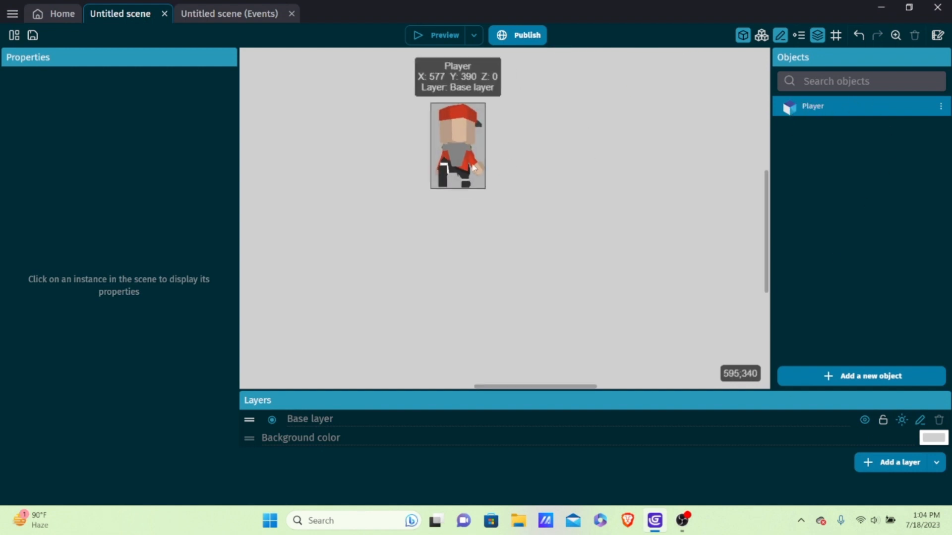
{"action": "scroll", "coordinate": [474, 170], "scroll_direction": "down", "scroll_amount": 6}
{"action": "left_click", "coordinate": [466, 160]}
{"action": "scroll", "coordinate": [511, 187], "scroll_direction": "down", "scroll_amount": 4}
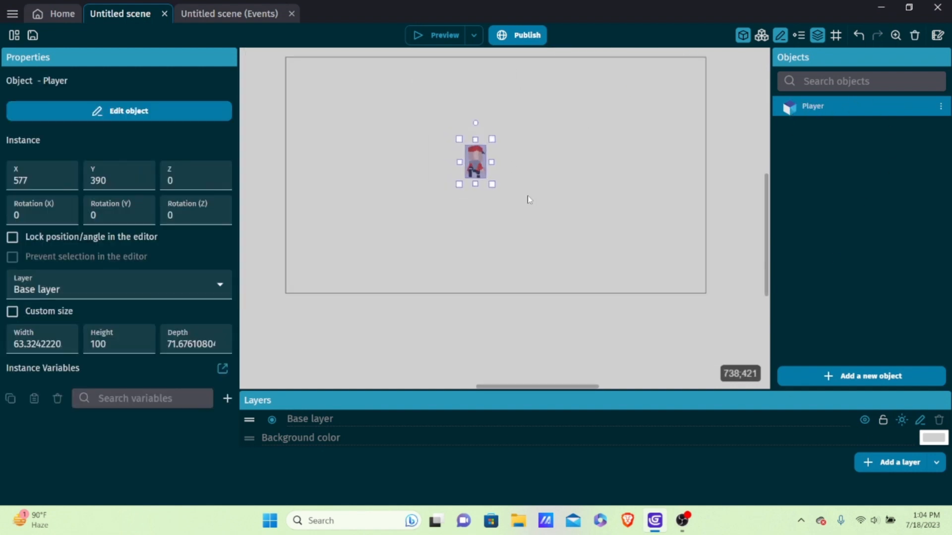
{"action": "scroll", "coordinate": [487, 296], "scroll_direction": "up", "scroll_amount": 2}
{"action": "middle_click_drag", "start_coordinate": [424, 200], "coordinate": [454, 293]}
{"action": "scroll", "coordinate": [455, 293], "scroll_direction": "down", "scroll_amount": 1}
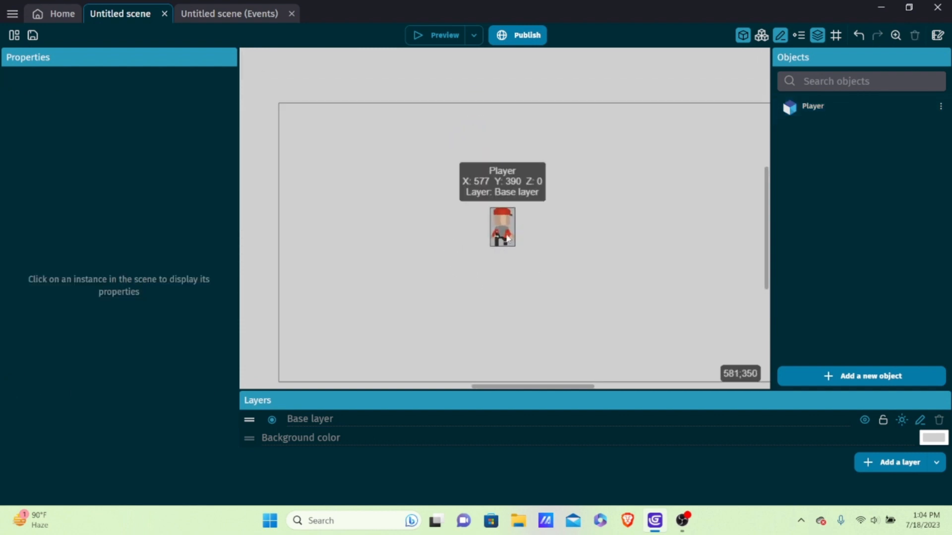
Move the Player instance to about X 408, Y 406 and set its Y rotation to -75.
{"action": "left_click", "coordinate": [506, 235]}
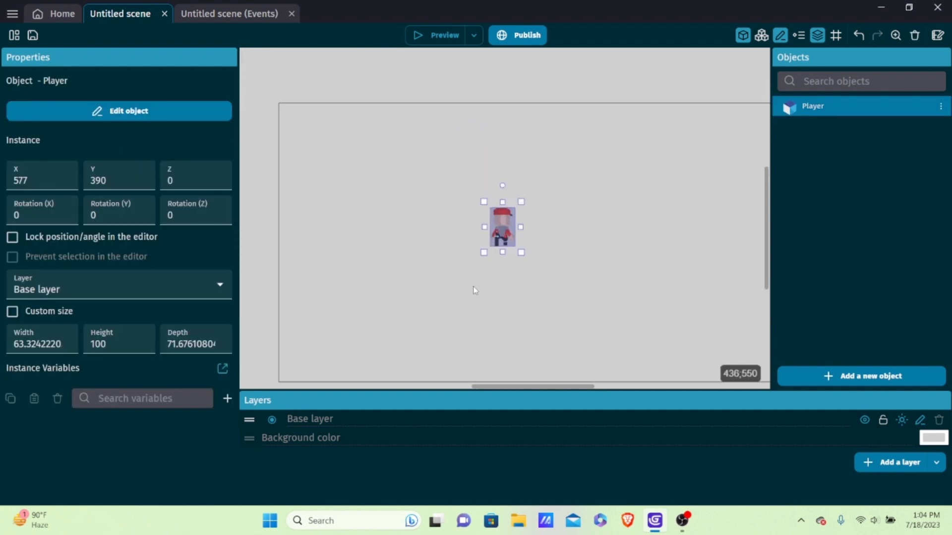
{"action": "left_click_drag", "start_coordinate": [496, 242], "coordinate": [450, 234]}
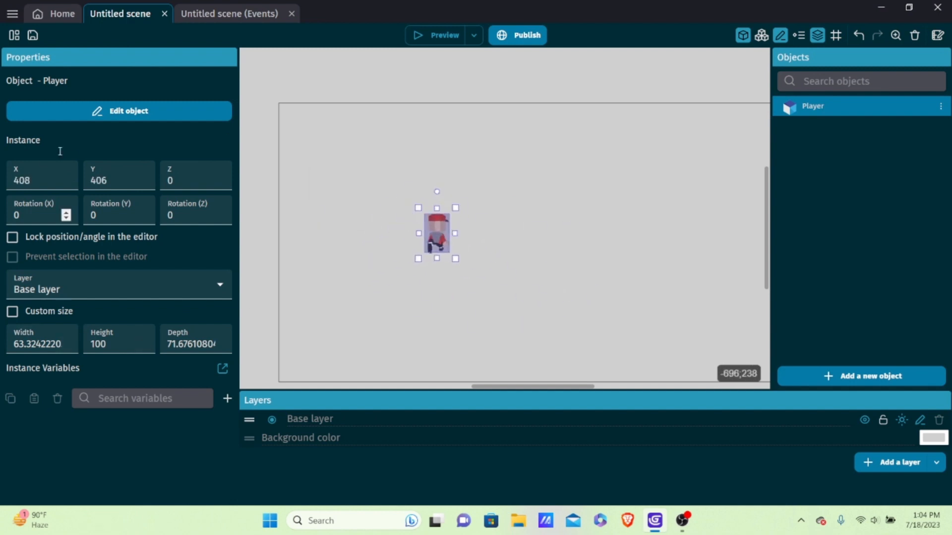
{"action": "left_click", "coordinate": [113, 214]}
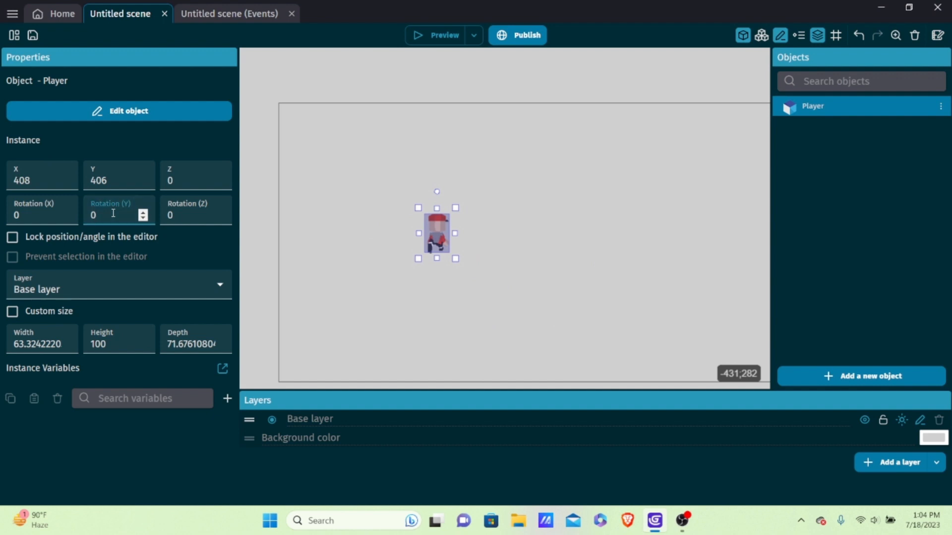
{"action": "type", "text": "-75"}
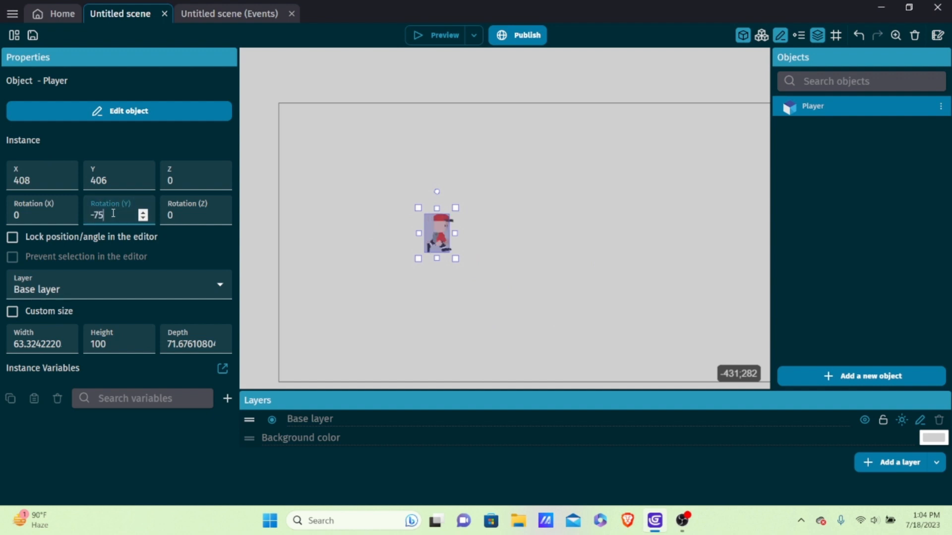
{"action": "left_click", "coordinate": [501, 313]}
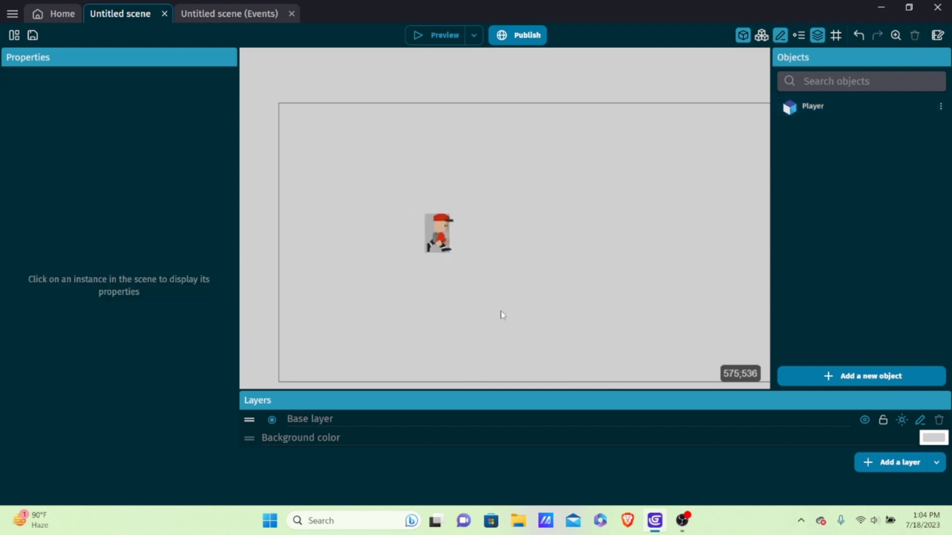
{"action": "scroll", "coordinate": [502, 314], "scroll_direction": "up", "scroll_amount": 3}
{"action": "scroll", "coordinate": [415, 173], "scroll_direction": "down", "scroll_amount": 4}
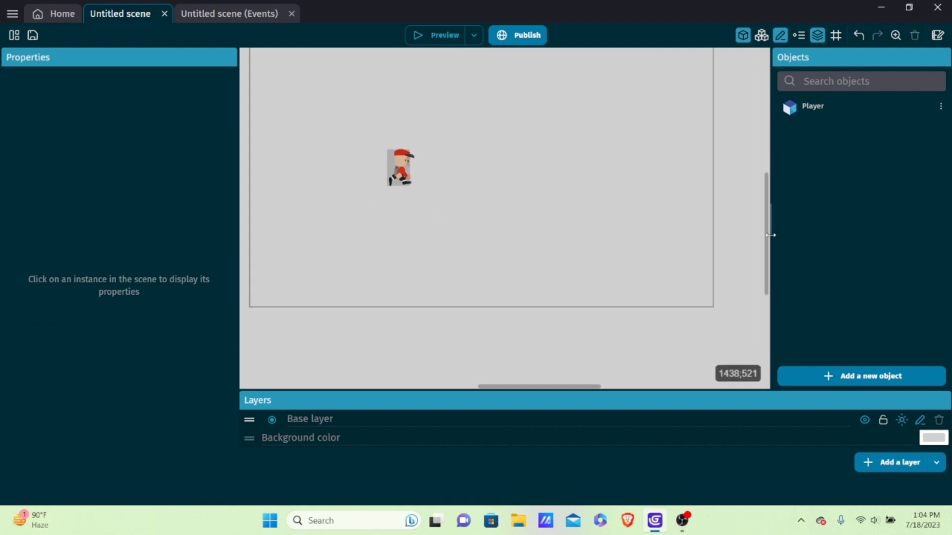
Add a new Sprite object from scratch and name it Ground.
{"action": "left_click", "coordinate": [853, 380]}
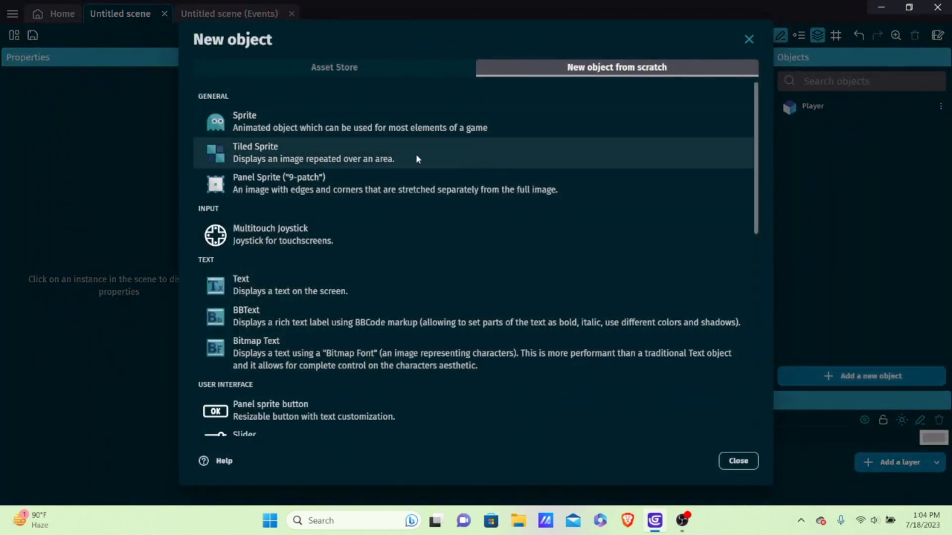
{"action": "left_click", "coordinate": [251, 130]}
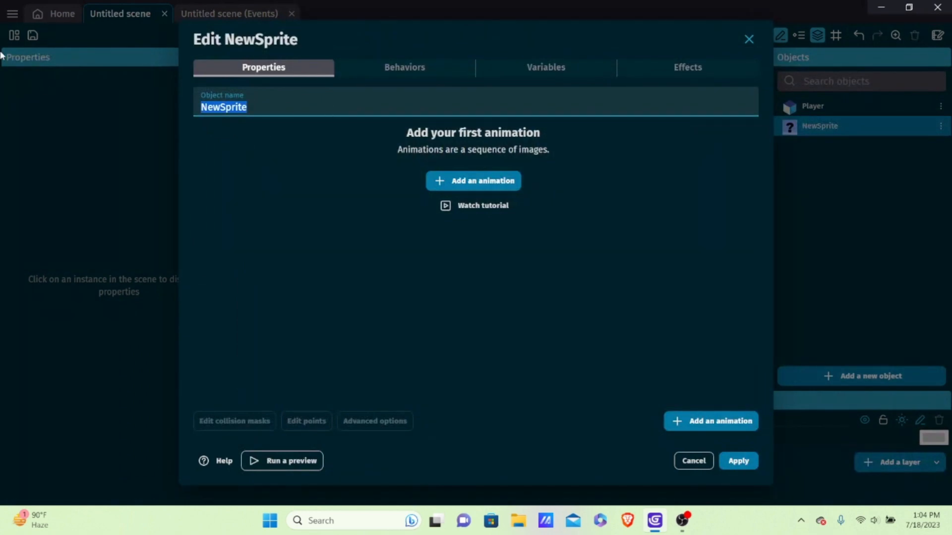
{"action": "key", "text": "BackSpace"}
{"action": "type", "text": "Ground"}
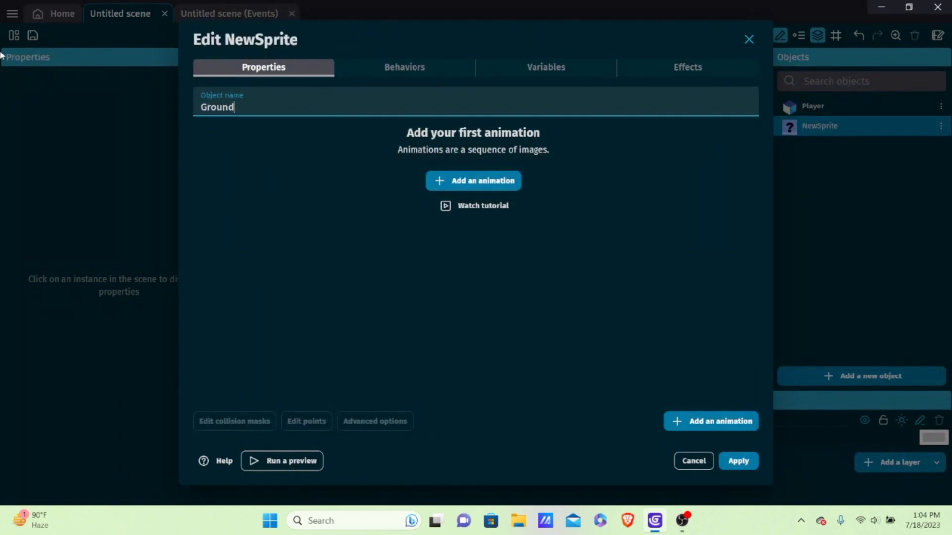
Give the Ground sprite an animation with Dirt 2 .png from the Test Sprites for Tutorials folder in Game Sprites, copying it into the project folder.
{"action": "left_click", "coordinate": [496, 180]}
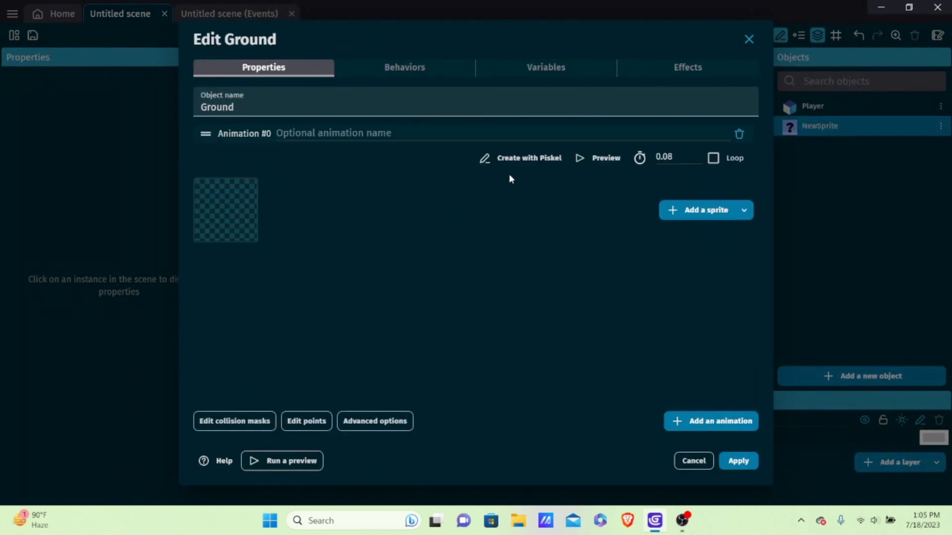
{"action": "left_click", "coordinate": [686, 211]}
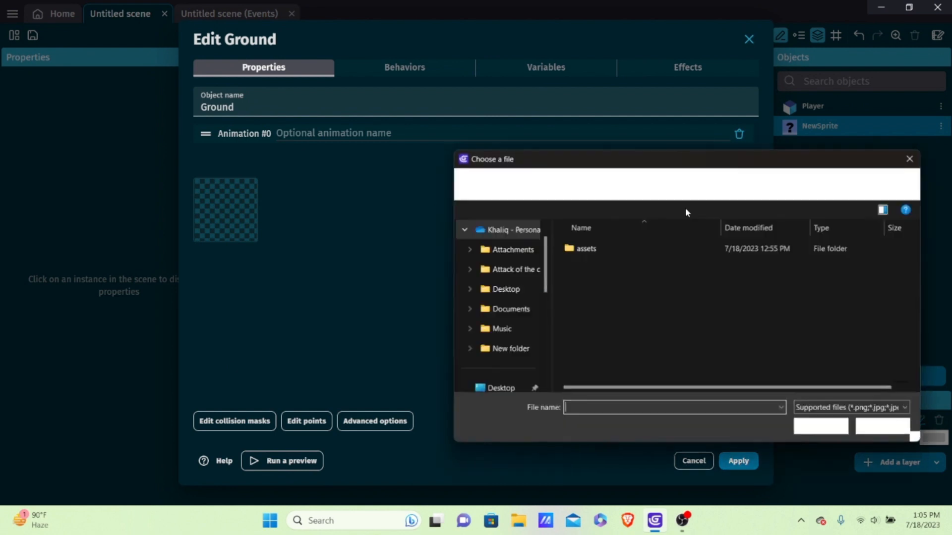
{"action": "left_click", "coordinate": [497, 329]}
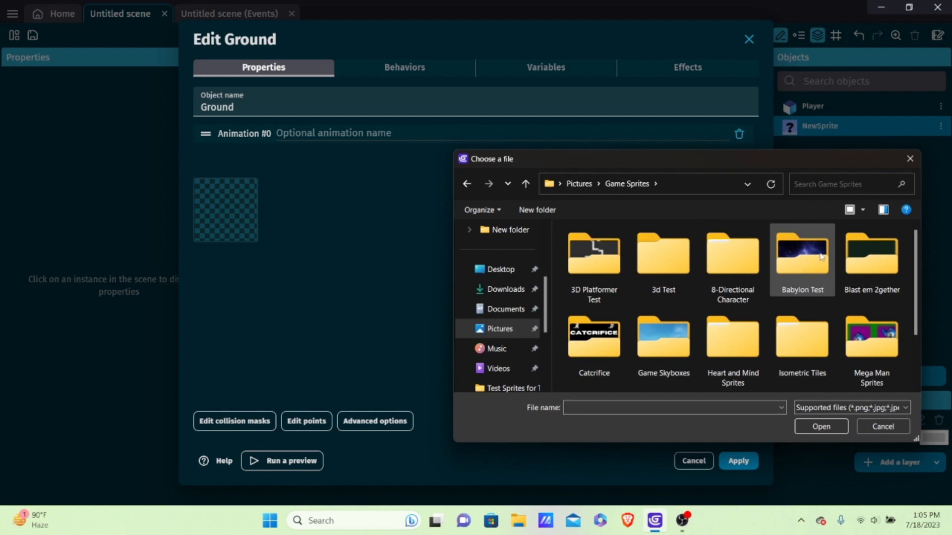
{"action": "scroll", "coordinate": [826, 297], "scroll_direction": "down", "scroll_amount": 2}
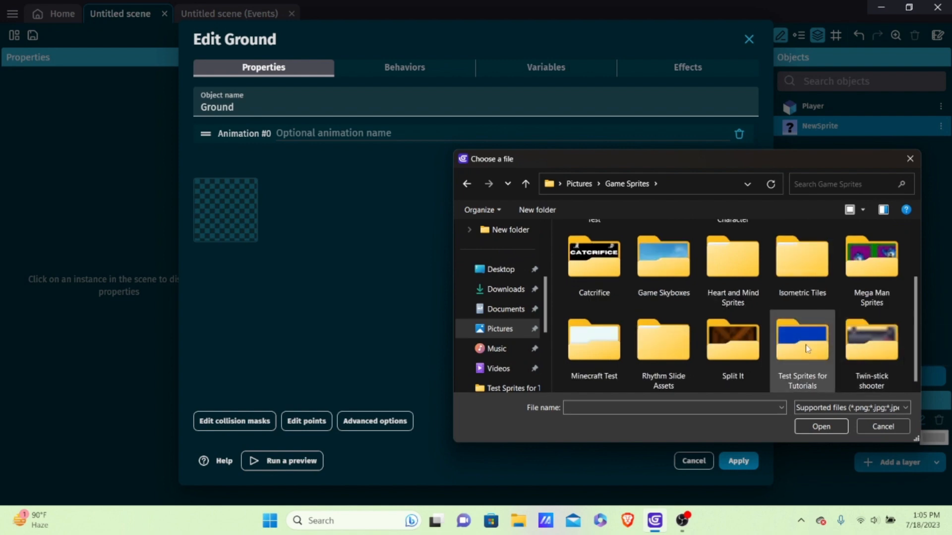
{"action": "double_click", "coordinate": [807, 349]}
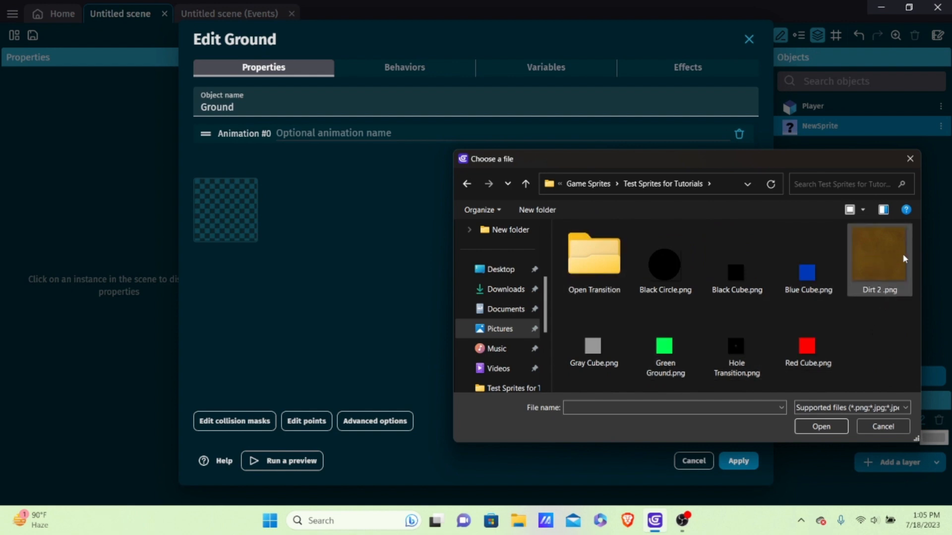
{"action": "double_click", "coordinate": [853, 256]}
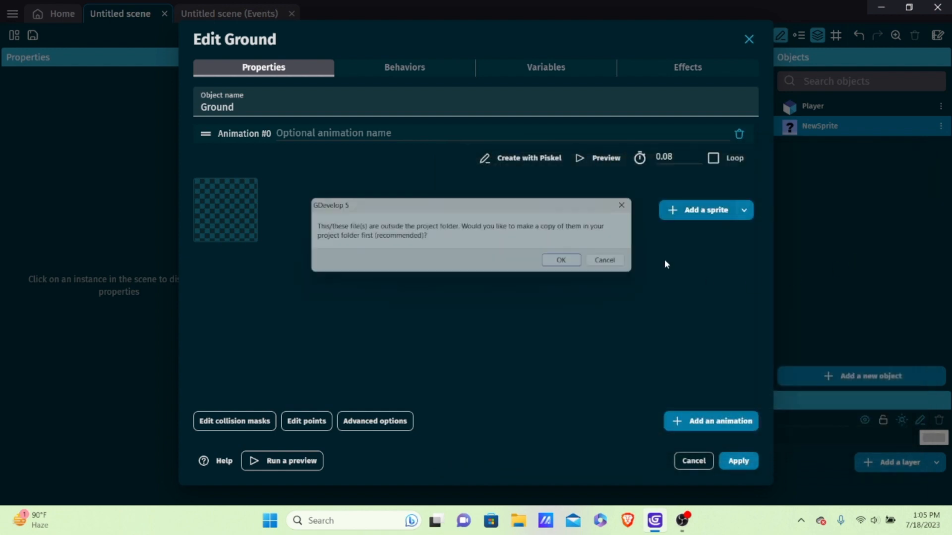
{"action": "left_click", "coordinate": [572, 263]}
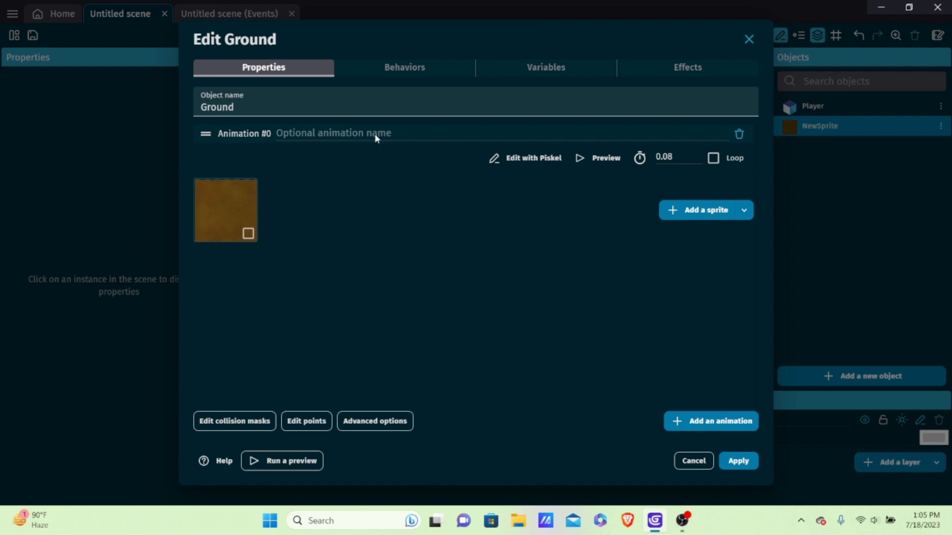
Add the Platform behavior to the Ground sprite and apply its settings.
{"action": "left_click", "coordinate": [417, 67]}
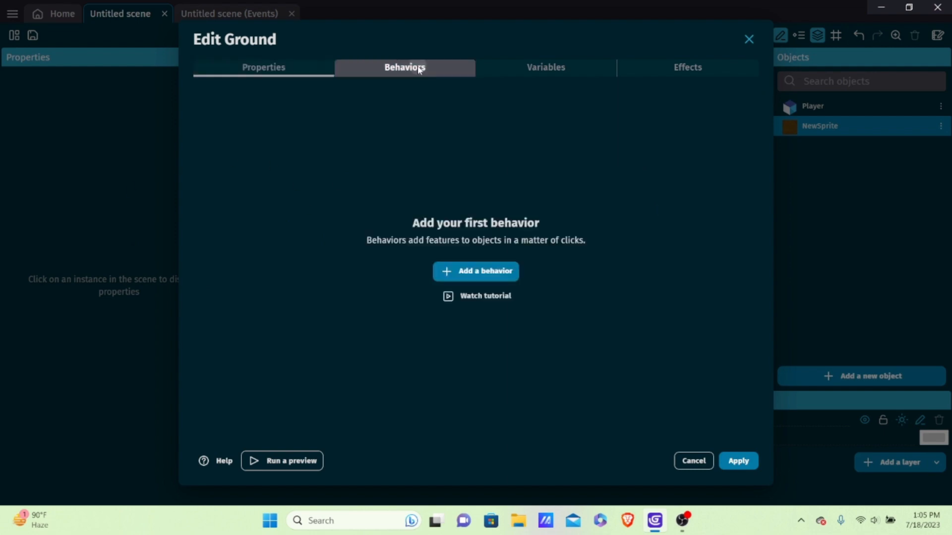
{"action": "left_click", "coordinate": [461, 276]}
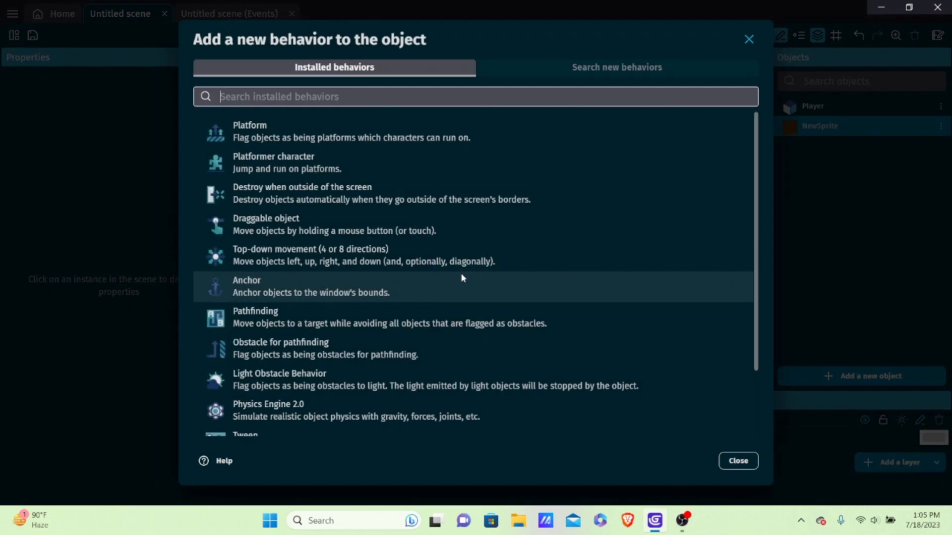
{"action": "left_click", "coordinate": [298, 139]}
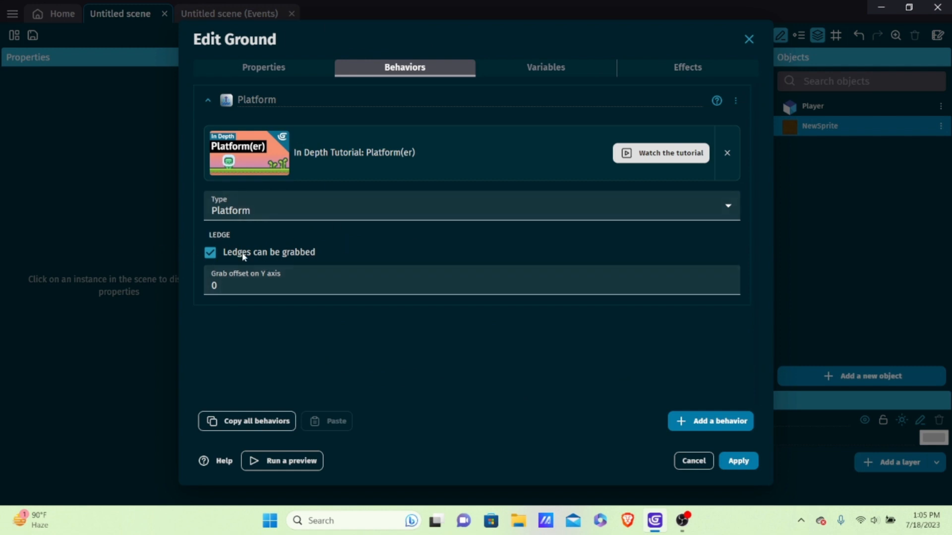
{"action": "left_click", "coordinate": [738, 461]}
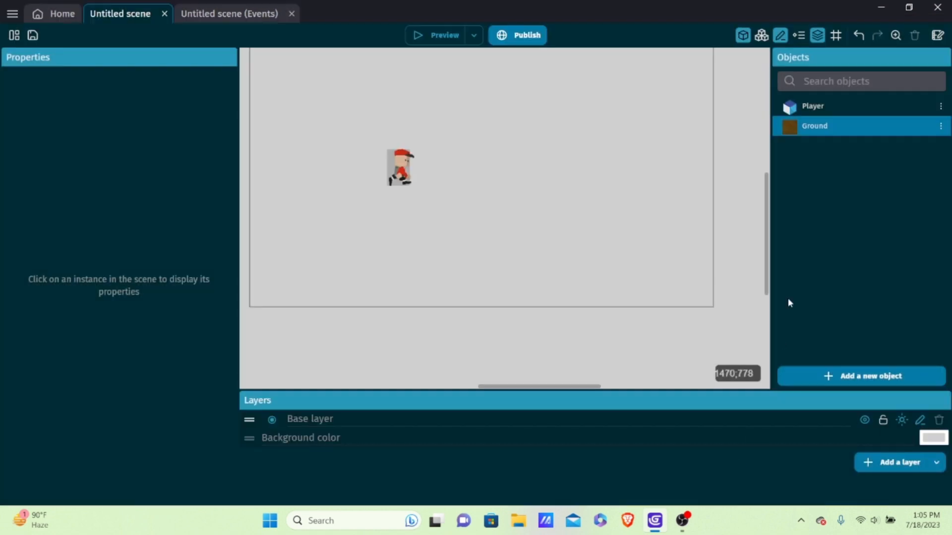
Place the Ground sprite in the scene at about X 57, Y 435 and delete that instance.
{"action": "left_click_drag", "start_coordinate": [832, 134], "coordinate": [270, 205]}
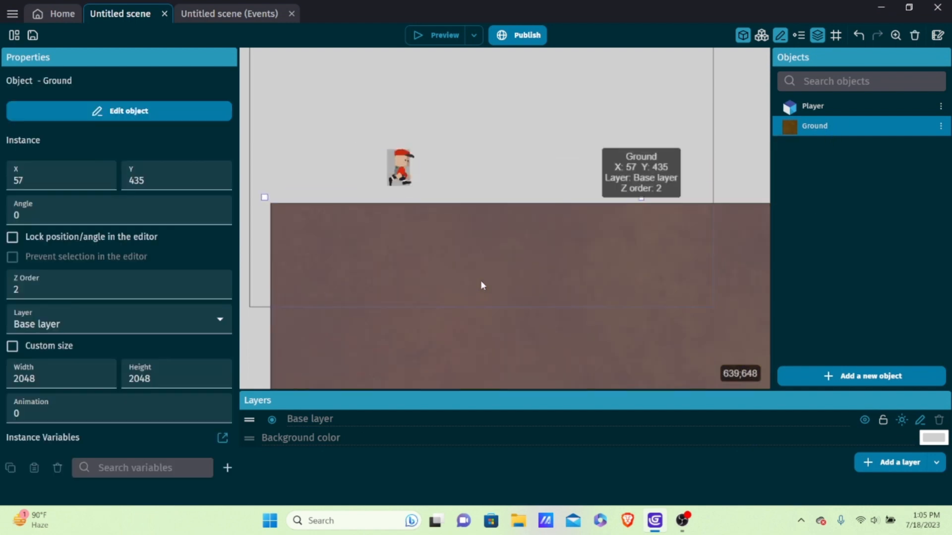
{"action": "key", "text": "Delete"}
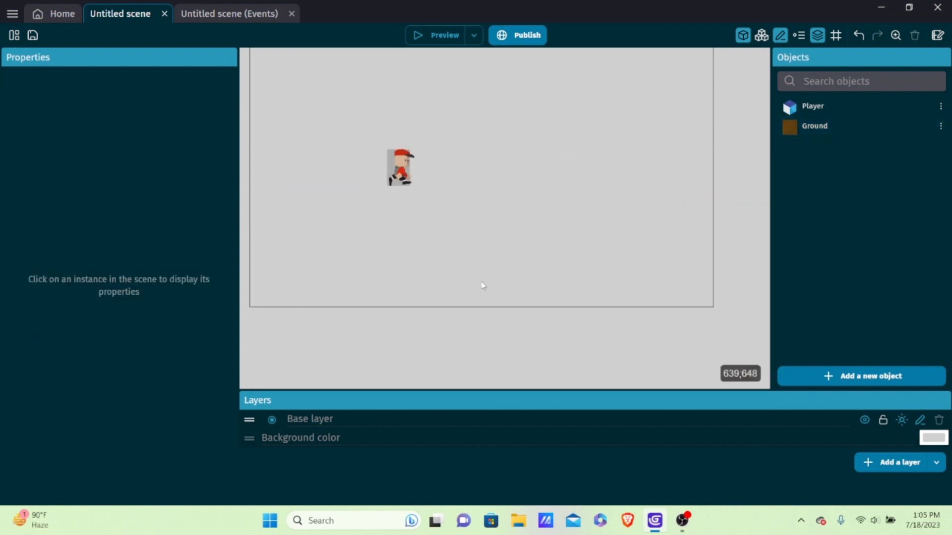
{"action": "double_click", "coordinate": [813, 129]}
{"action": "left_click", "coordinate": [694, 460]}
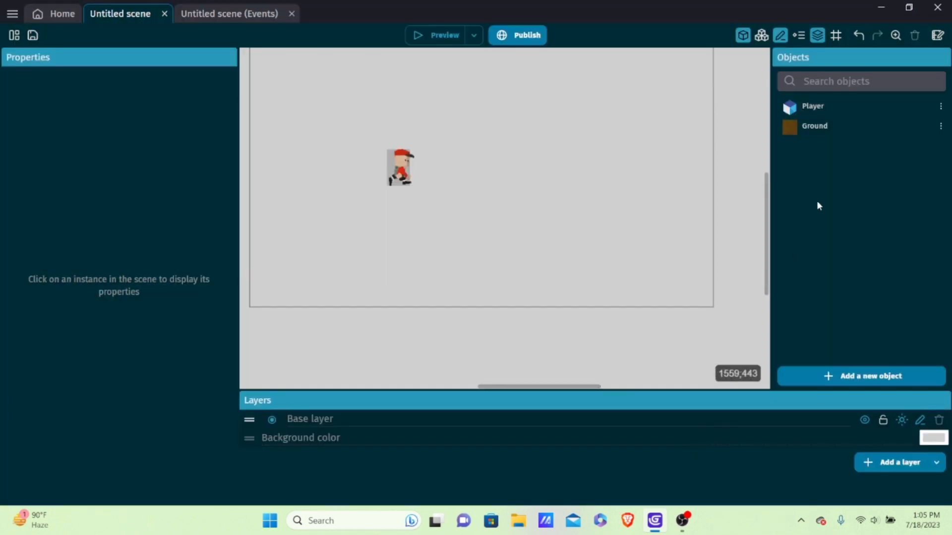
Remove the Ground sprite object from the object list.
{"action": "right_click", "coordinate": [844, 127]}
{"action": "left_click", "coordinate": [832, 324]}
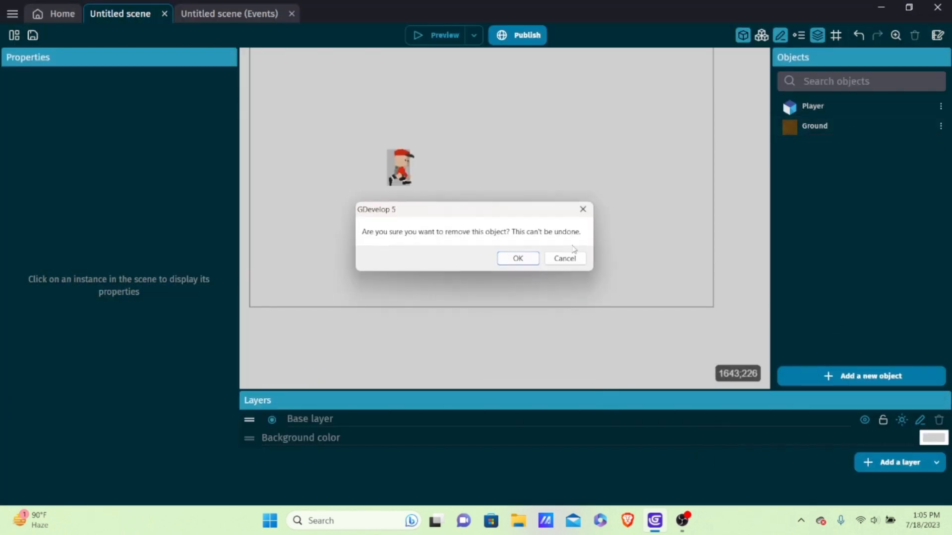
{"action": "left_click", "coordinate": [516, 259]}
{"action": "left_click", "coordinate": [539, 267]}
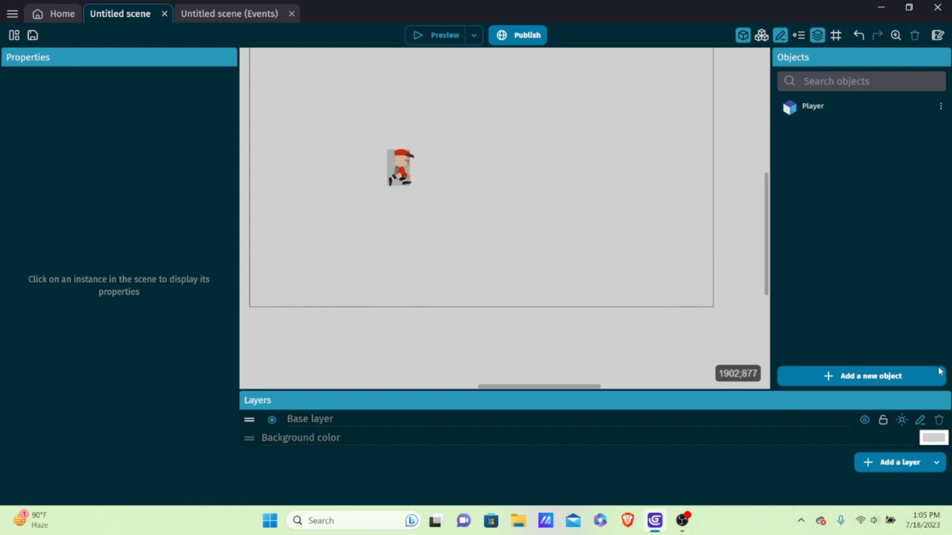
Create a new 3D Box object from scratch and name it Ground.
{"action": "left_click", "coordinate": [861, 377]}
{"action": "scroll", "coordinate": [468, 208], "scroll_direction": "down", "scroll_amount": 10}
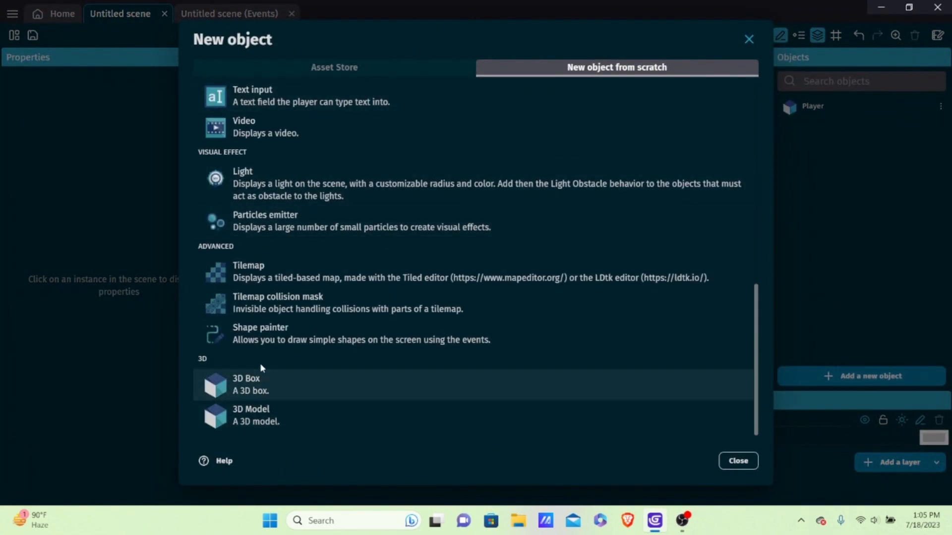
{"action": "left_click", "coordinate": [269, 381]}
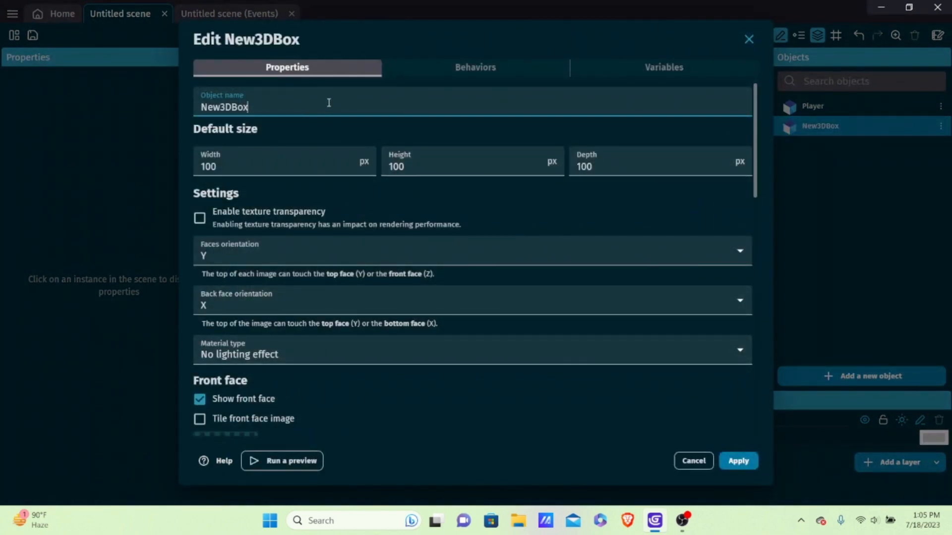
{"action": "key", "text": "ctrl+a"}
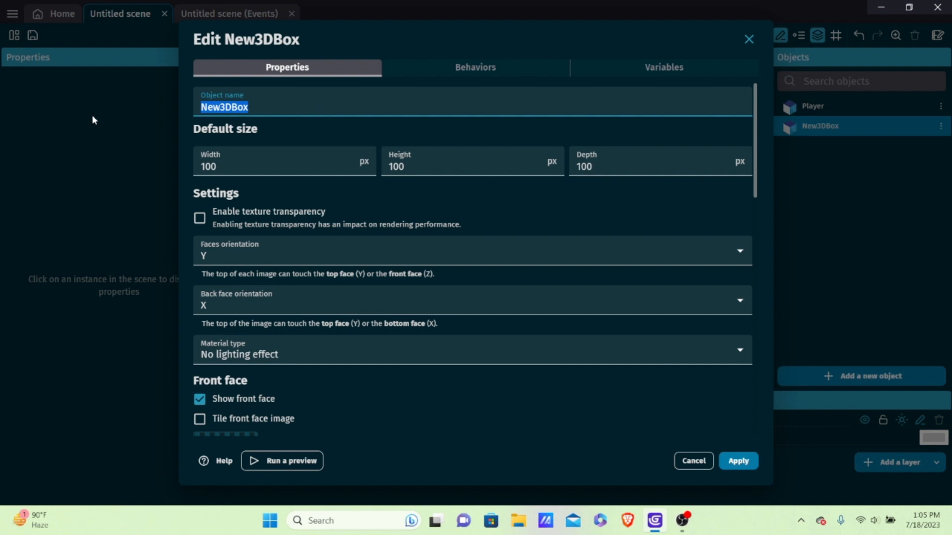
{"action": "key", "text": "BackSpace"}
{"action": "type", "text": "Ground"}
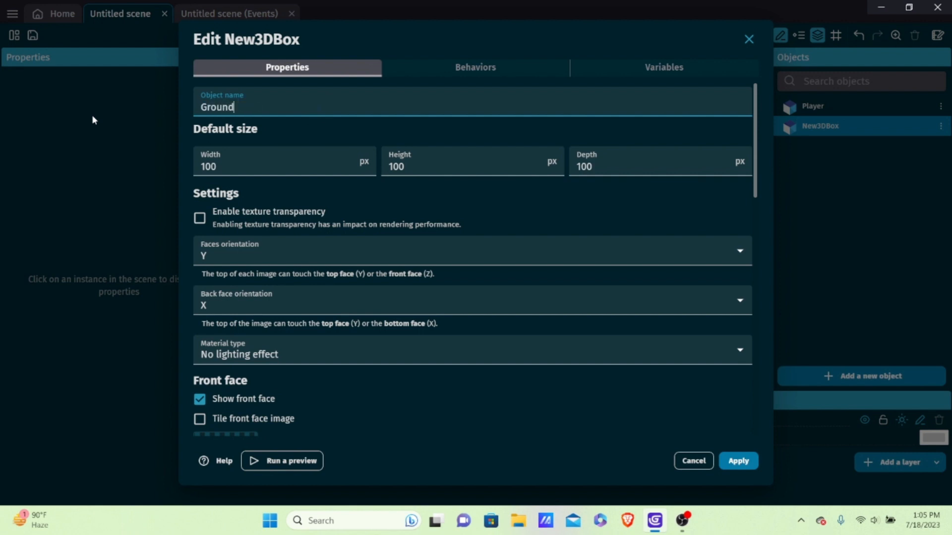
{"action": "left_click", "coordinate": [277, 381]}
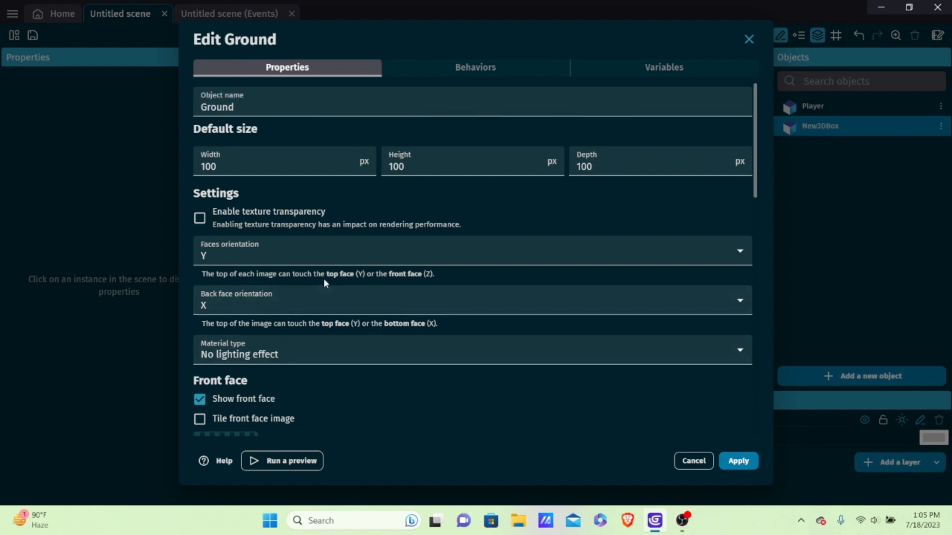
Enable the Ground box's back face and assign Dirt 2 .png as its front and back face images.
{"action": "scroll", "coordinate": [324, 279], "scroll_direction": "down", "scroll_amount": 5}
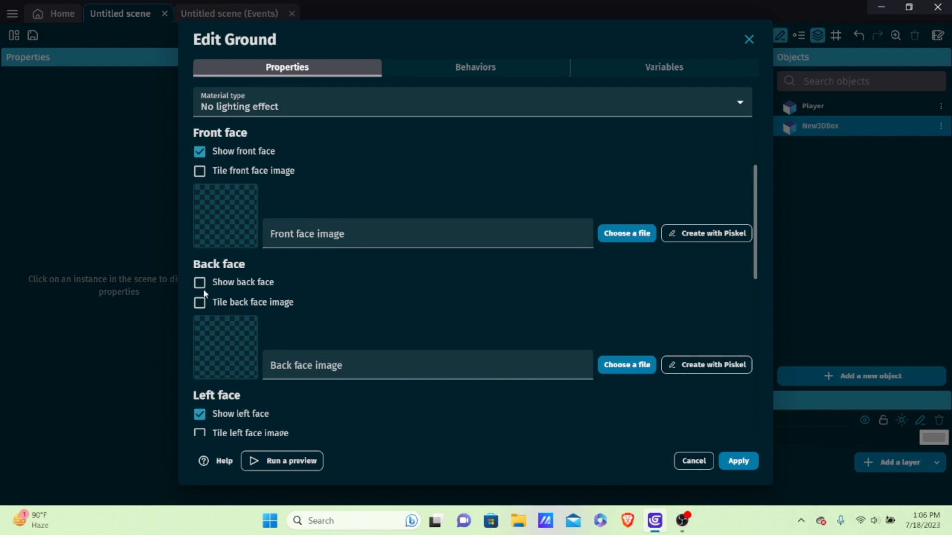
{"action": "scroll", "coordinate": [219, 287], "scroll_direction": "down", "scroll_amount": 7}
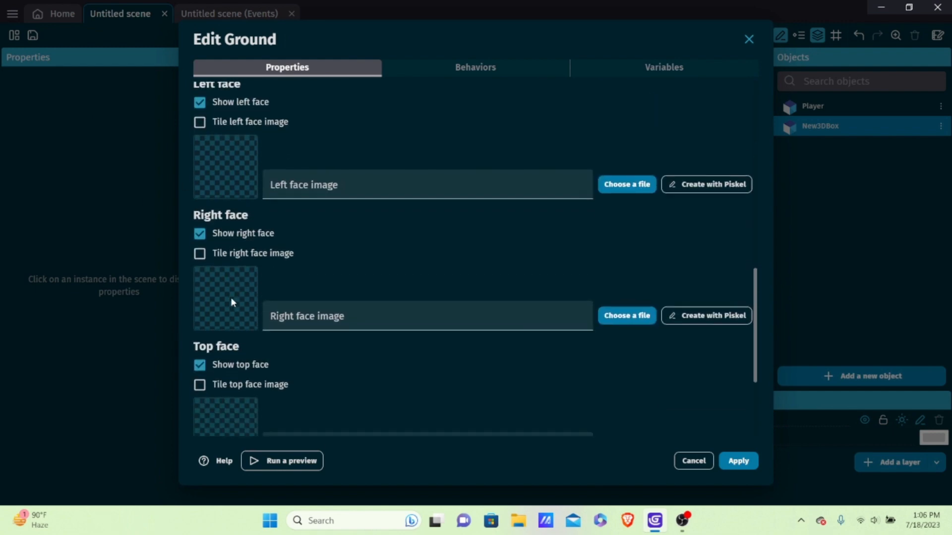
{"action": "scroll", "coordinate": [246, 262], "scroll_direction": "down", "scroll_amount": 2}
{"action": "scroll", "coordinate": [319, 332], "scroll_direction": "up", "scroll_amount": 10}
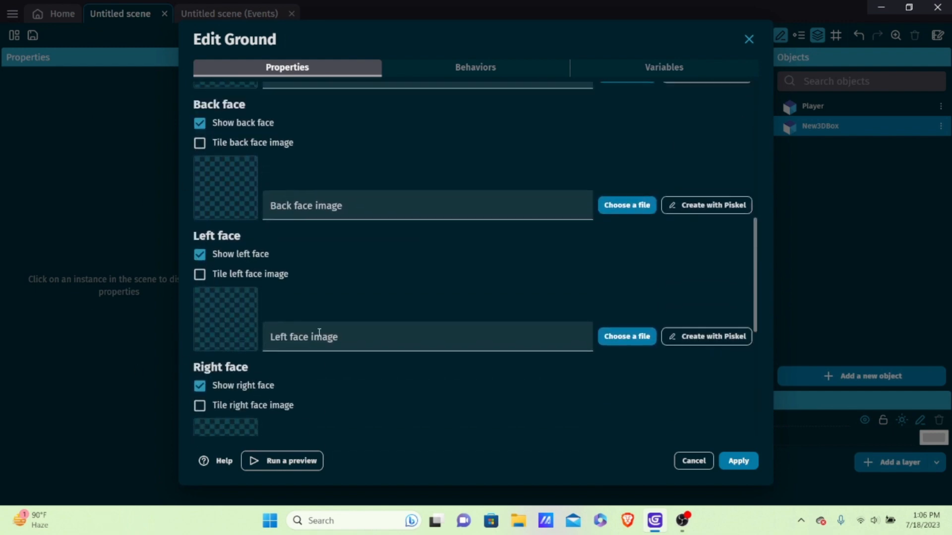
{"action": "scroll", "coordinate": [322, 325], "scroll_direction": "up", "scroll_amount": 3}
{"action": "scroll", "coordinate": [347, 287], "scroll_direction": "down", "scroll_amount": 5}
{"action": "left_click", "coordinate": [342, 234]}
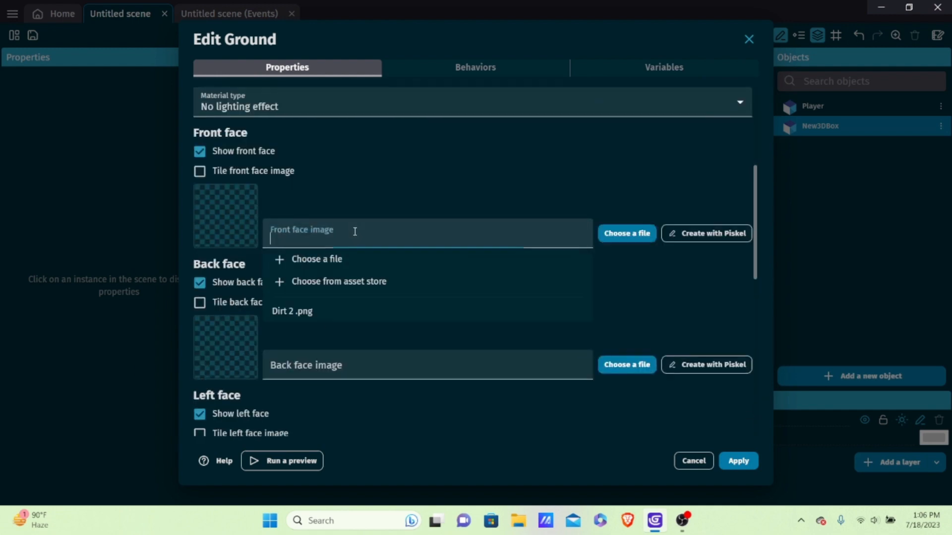
{"action": "left_click", "coordinate": [313, 316]}
{"action": "scroll", "coordinate": [341, 317], "scroll_direction": "down", "scroll_amount": 2}
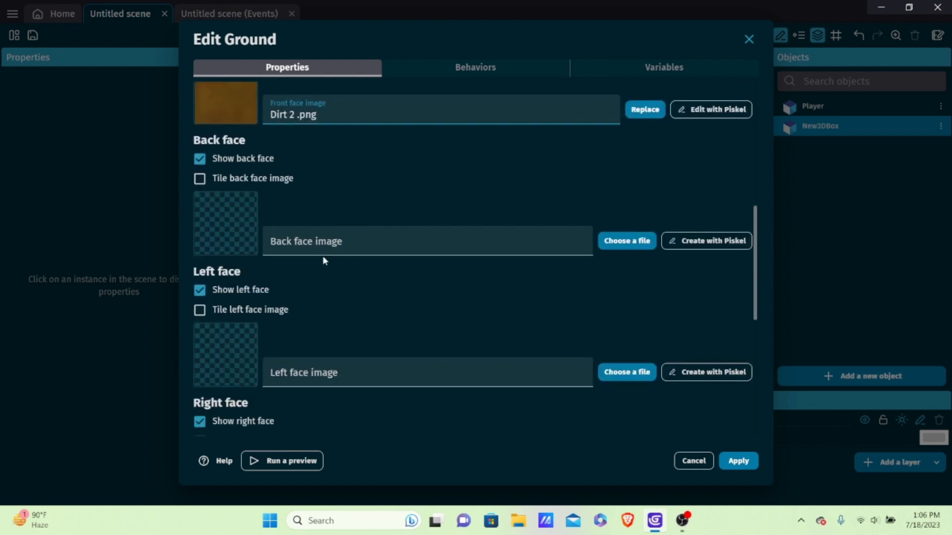
{"action": "left_click", "coordinate": [324, 247]}
{"action": "left_click", "coordinate": [313, 318]}
{"action": "scroll", "coordinate": [307, 340], "scroll_direction": "down", "scroll_amount": 2}
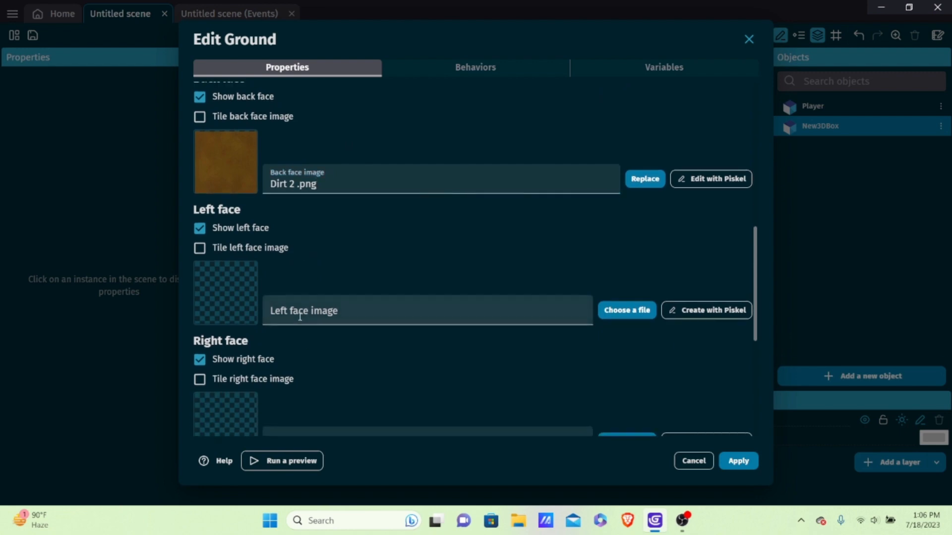
Assign Dirt 2 .png to the Ground box's left, right, top and bottom faces and apply the object settings.
{"action": "left_click", "coordinate": [311, 322]}
{"action": "left_click", "coordinate": [309, 282]}
{"action": "left_click", "coordinate": [336, 314]}
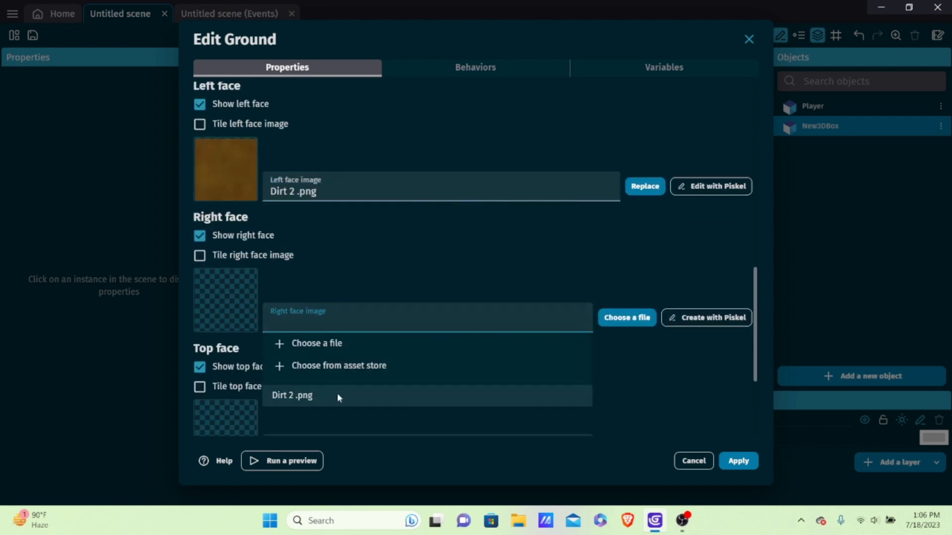
{"action": "left_click", "coordinate": [337, 393]}
{"action": "scroll", "coordinate": [357, 357], "scroll_direction": "down", "scroll_amount": 3}
{"action": "left_click", "coordinate": [341, 303]}
{"action": "left_click", "coordinate": [349, 365]}
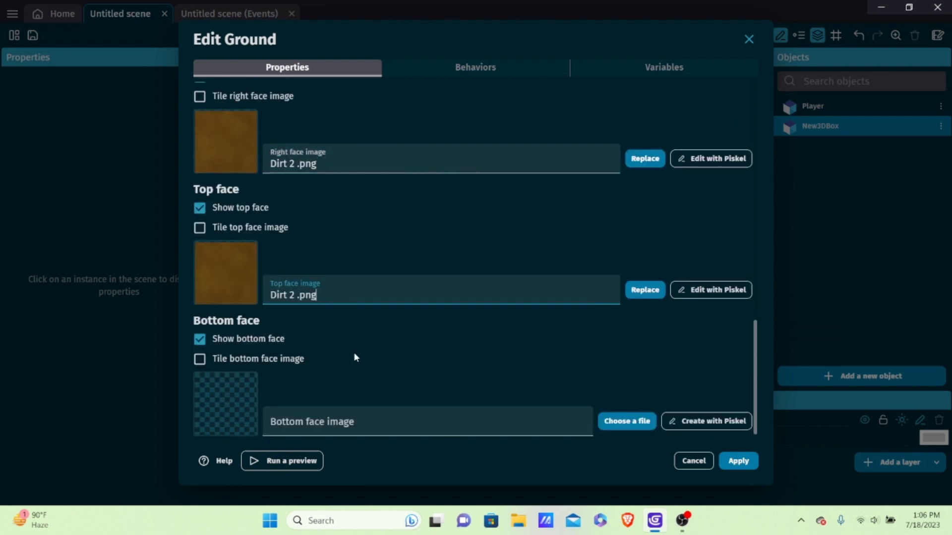
{"action": "left_click", "coordinate": [340, 419]}
{"action": "left_click", "coordinate": [329, 397]}
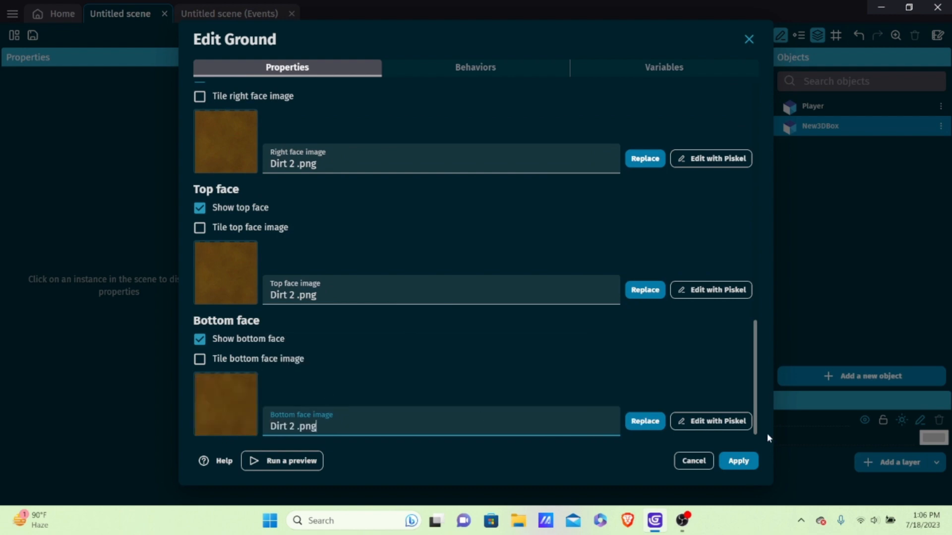
{"action": "left_click", "coordinate": [738, 461]}
Place a Ground box near the scene's lower-left corner and extend its left edge to about X -8, about 185 px wide.
{"action": "left_click_drag", "start_coordinate": [810, 124], "coordinate": [277, 232]}
{"action": "scroll", "coordinate": [307, 268], "scroll_direction": "down", "scroll_amount": 1}
{"action": "scroll", "coordinate": [321, 286], "scroll_direction": "up", "scroll_amount": 4}
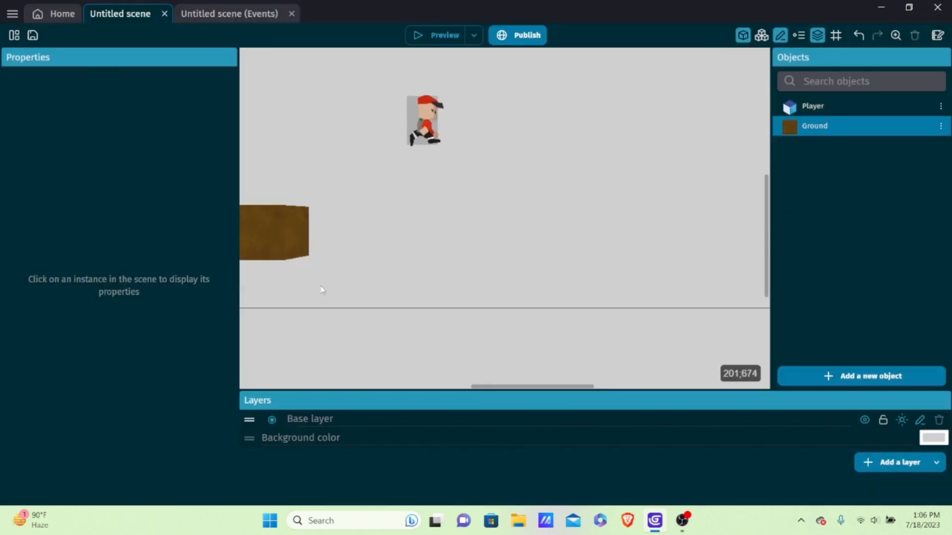
{"action": "scroll", "coordinate": [323, 278], "scroll_direction": "down", "scroll_amount": 3}
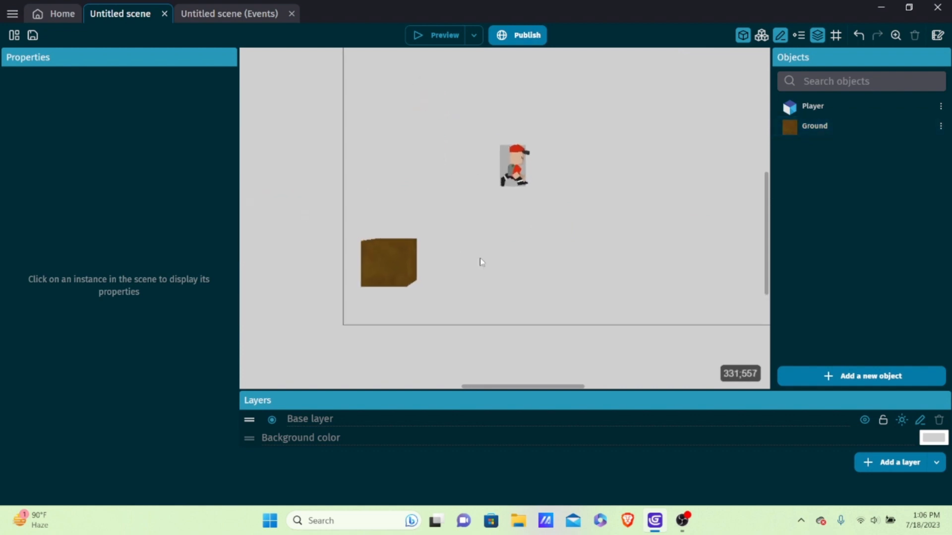
{"action": "left_click", "coordinate": [384, 270]}
{"action": "left_click_drag", "start_coordinate": [361, 261], "coordinate": [332, 263]}
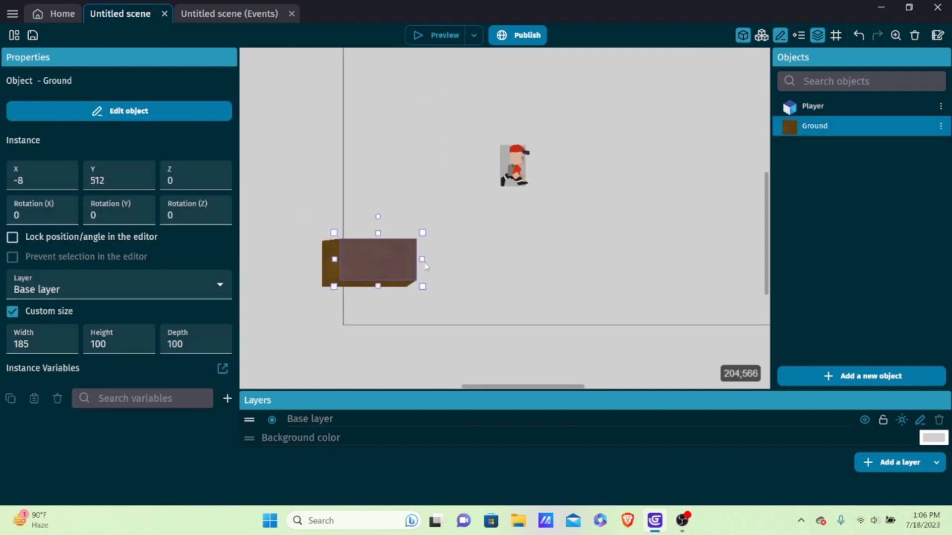
Stretch the Ground box past the scene's right border to about 1375 px wide and move it to about X -6, Y 541.
{"action": "left_click_drag", "start_coordinate": [425, 263], "coordinate": [761, 272]}
{"action": "scroll", "coordinate": [630, 349], "scroll_direction": "down", "scroll_amount": 1}
{"action": "left_click", "coordinate": [610, 344]}
{"action": "scroll", "coordinate": [610, 344], "scroll_direction": "down", "scroll_amount": 1}
{"action": "scroll", "coordinate": [504, 305], "scroll_direction": "up", "scroll_amount": 3}
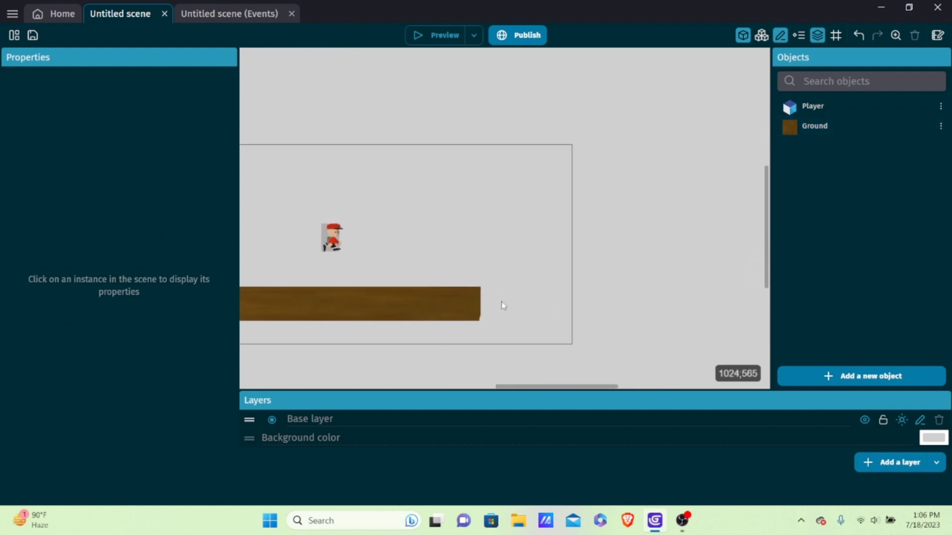
{"action": "left_click", "coordinate": [476, 304]}
{"action": "left_click_drag", "start_coordinate": [485, 301], "coordinate": [611, 303]}
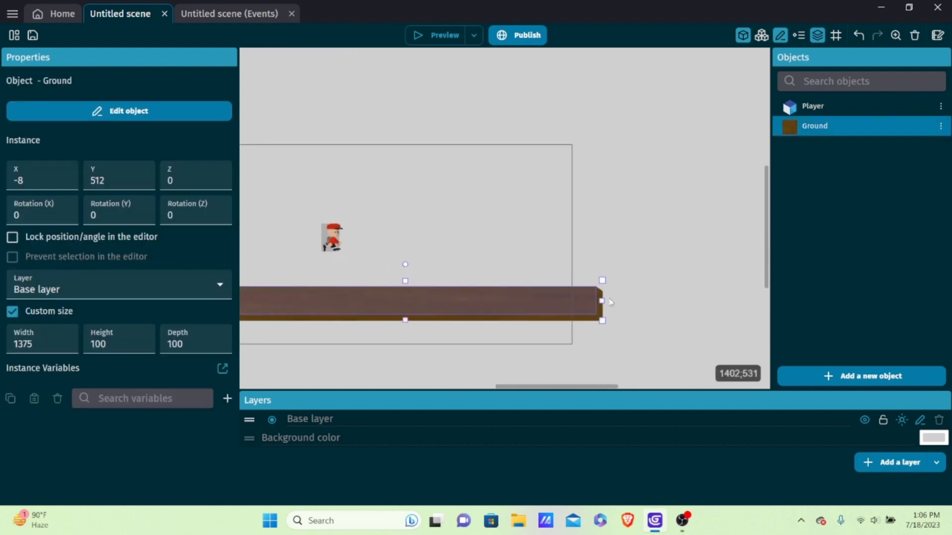
{"action": "left_click_drag", "start_coordinate": [386, 303], "coordinate": [383, 313]}
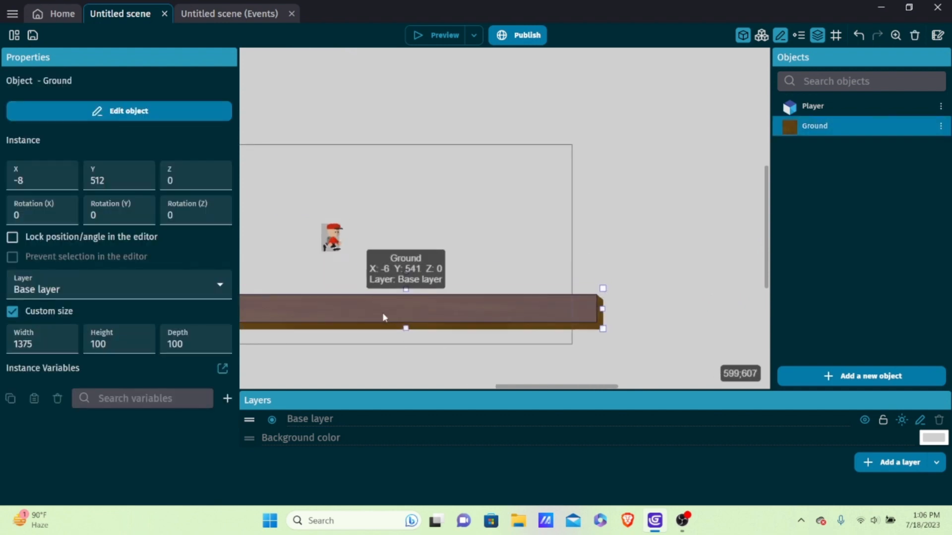
Add the Platformer character behavior to the Player object and apply its settings.
{"action": "left_click", "coordinate": [825, 105]}
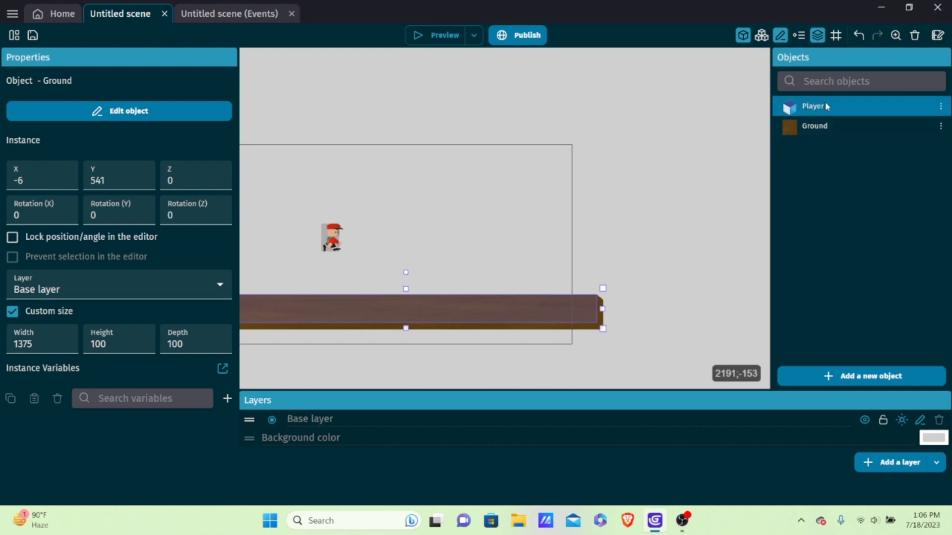
{"action": "double_click", "coordinate": [825, 105]}
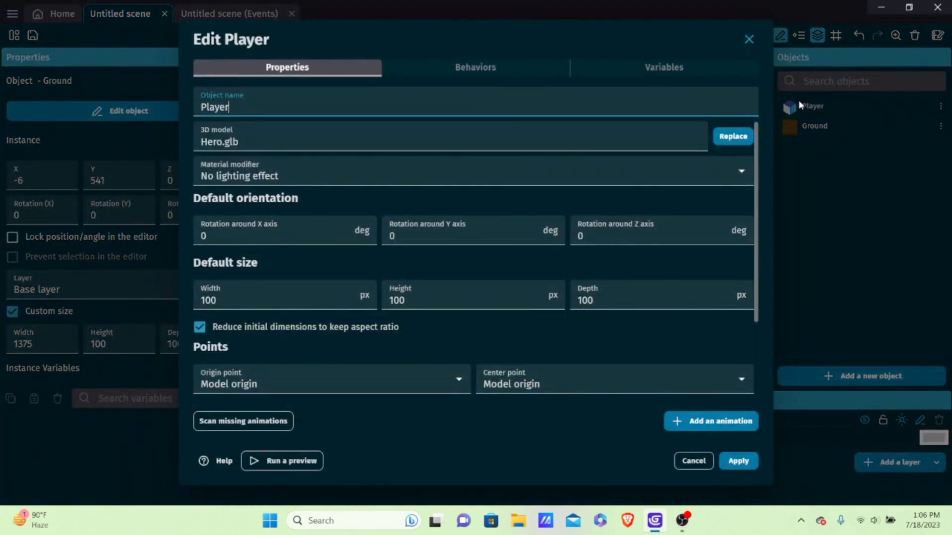
{"action": "left_click", "coordinate": [510, 69]}
{"action": "left_click", "coordinate": [482, 271]}
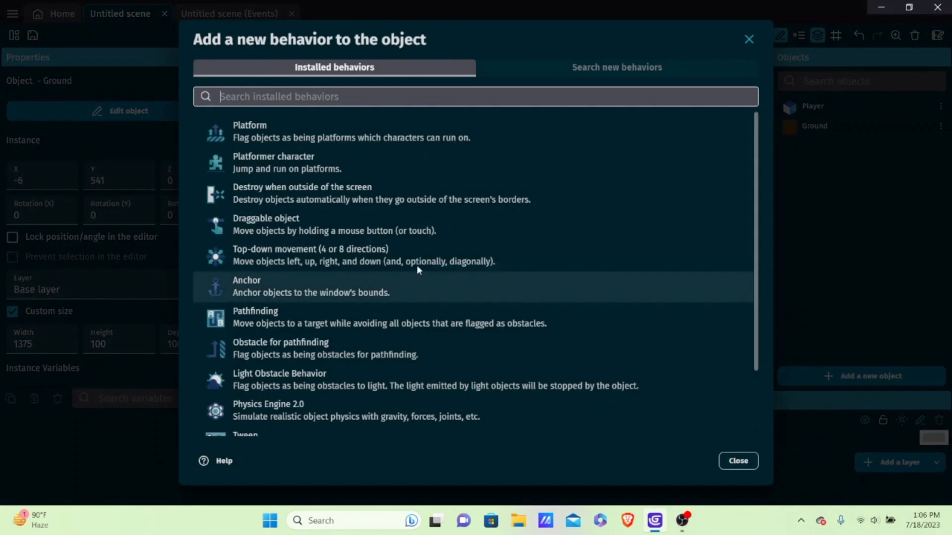
{"action": "left_click", "coordinate": [315, 168]}
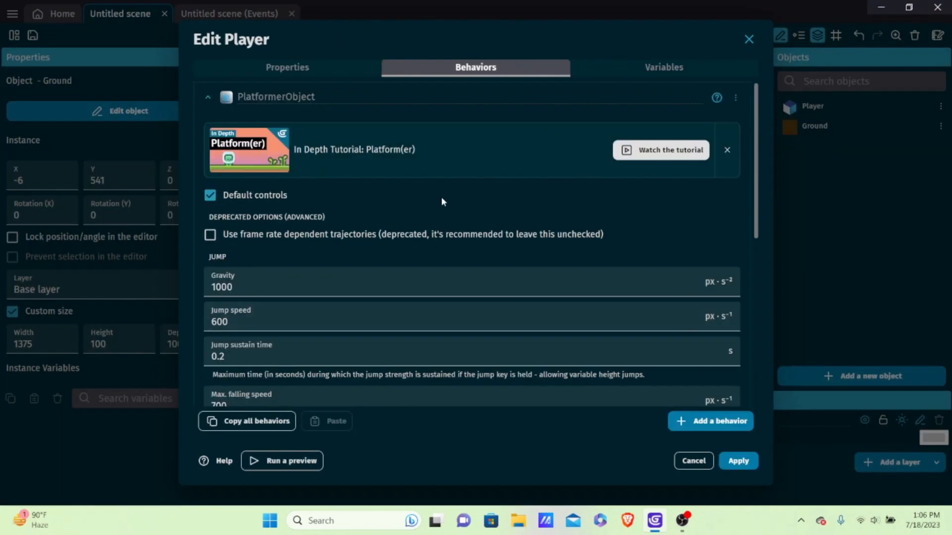
{"action": "left_click", "coordinate": [739, 462]}
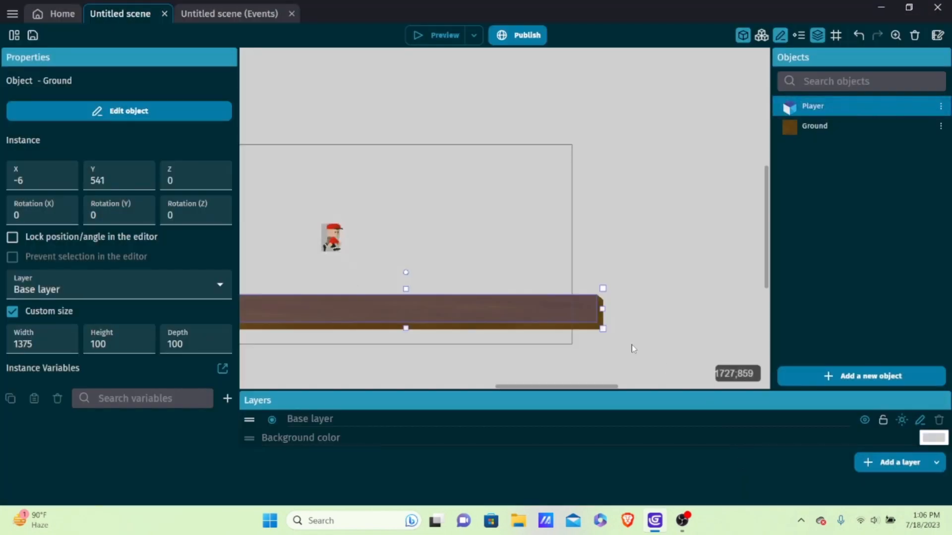
Preview the scene to see how the Player lands, and check the Player object's behavior settings.
{"action": "left_click", "coordinate": [430, 35]}
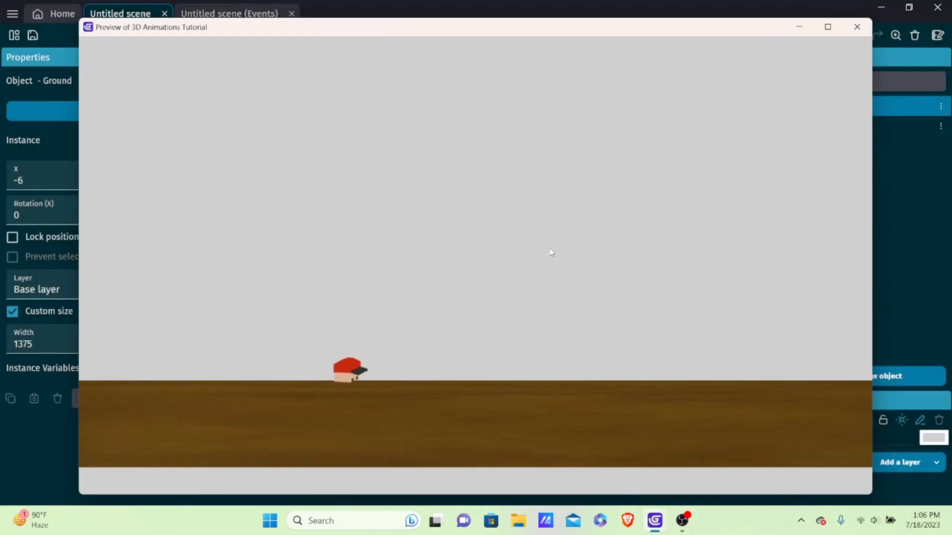
{"action": "left_click", "coordinate": [857, 26]}
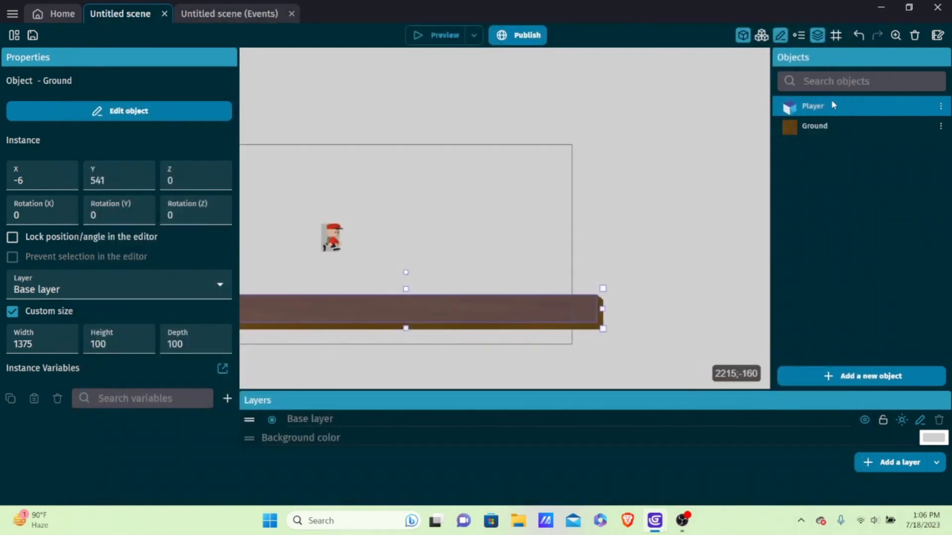
{"action": "double_click", "coordinate": [832, 104]}
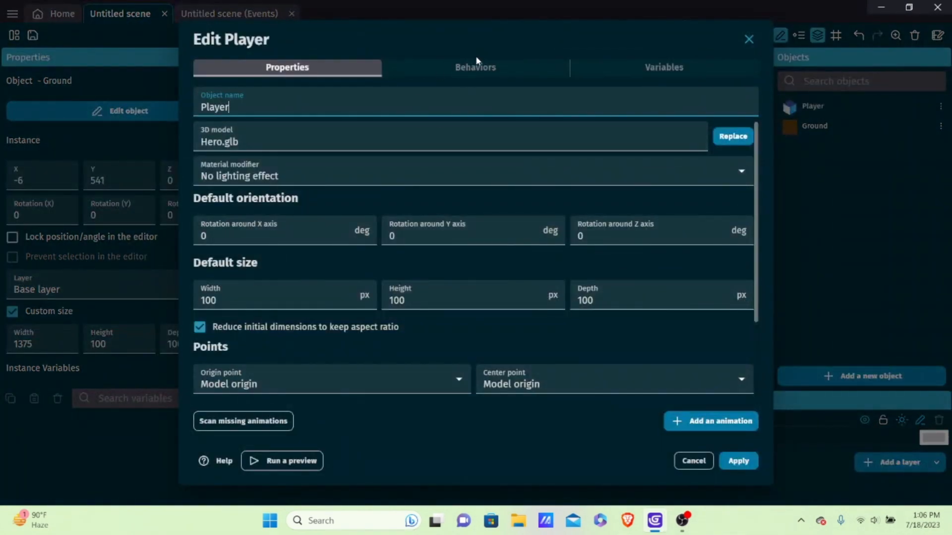
{"action": "left_click", "coordinate": [469, 72]}
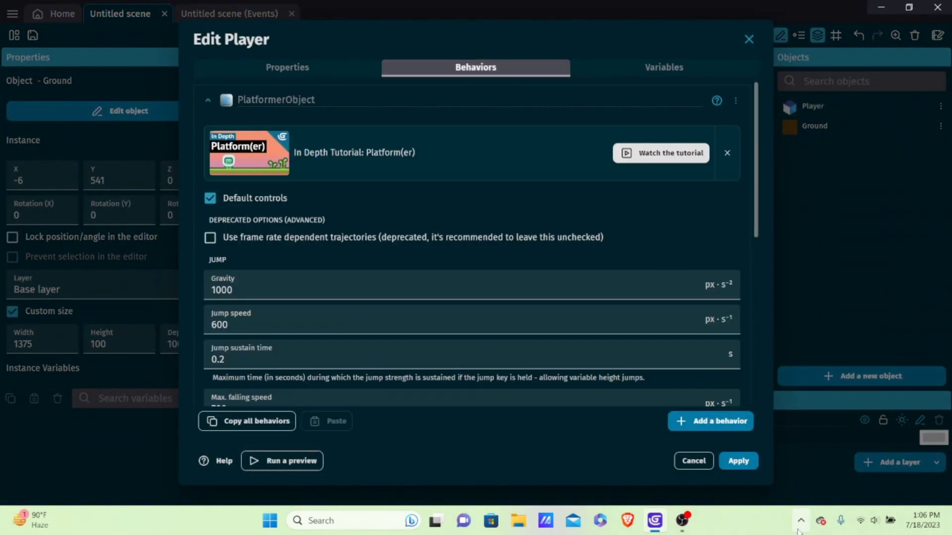
{"action": "left_click", "coordinate": [735, 464]}
Add the Platform behavior to the Ground box, apply its settings and preview the scene.
{"action": "double_click", "coordinate": [854, 129]}
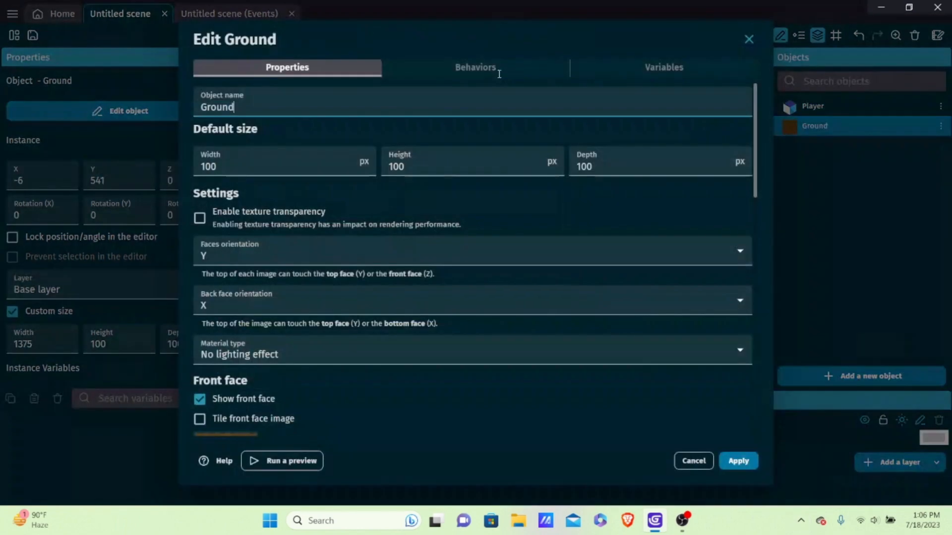
{"action": "left_click", "coordinate": [505, 72]}
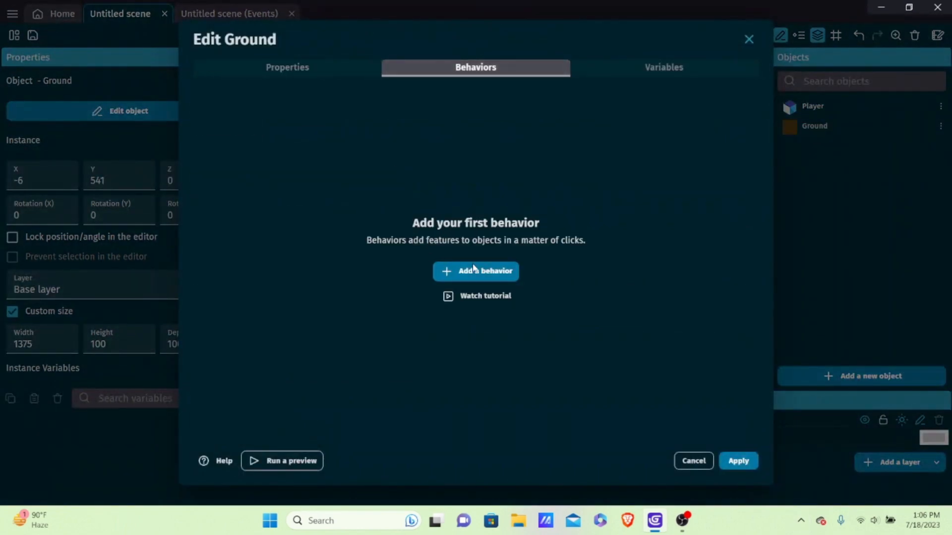
{"action": "left_click", "coordinate": [474, 269]}
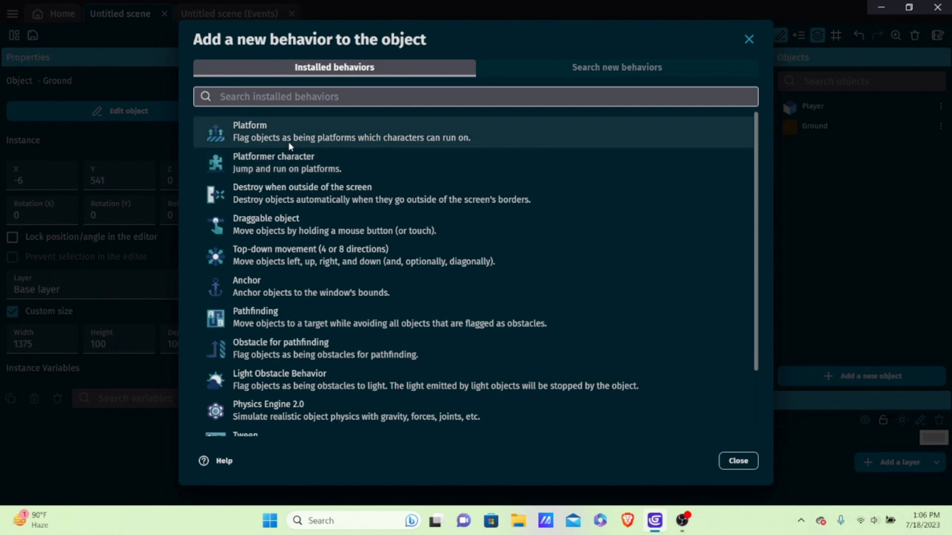
{"action": "left_click", "coordinate": [290, 146]}
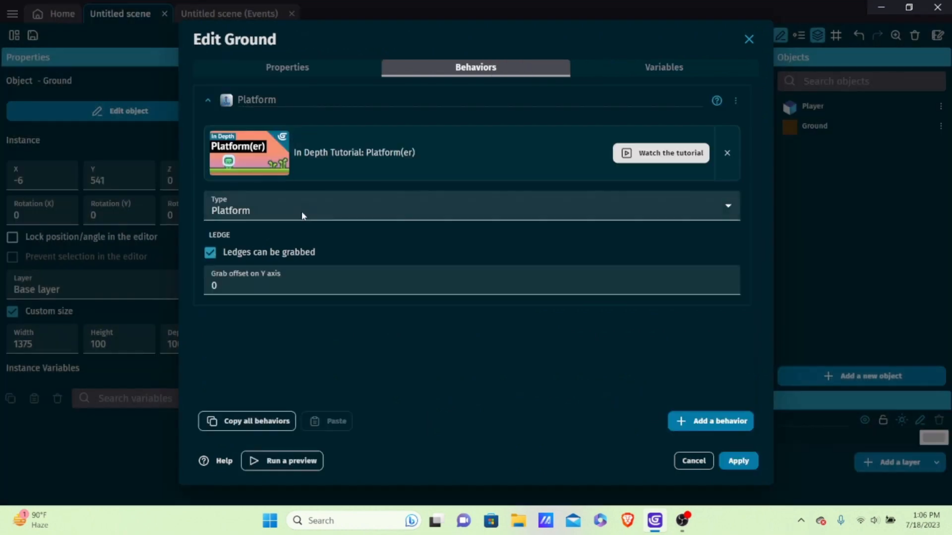
{"action": "left_click", "coordinate": [737, 461]}
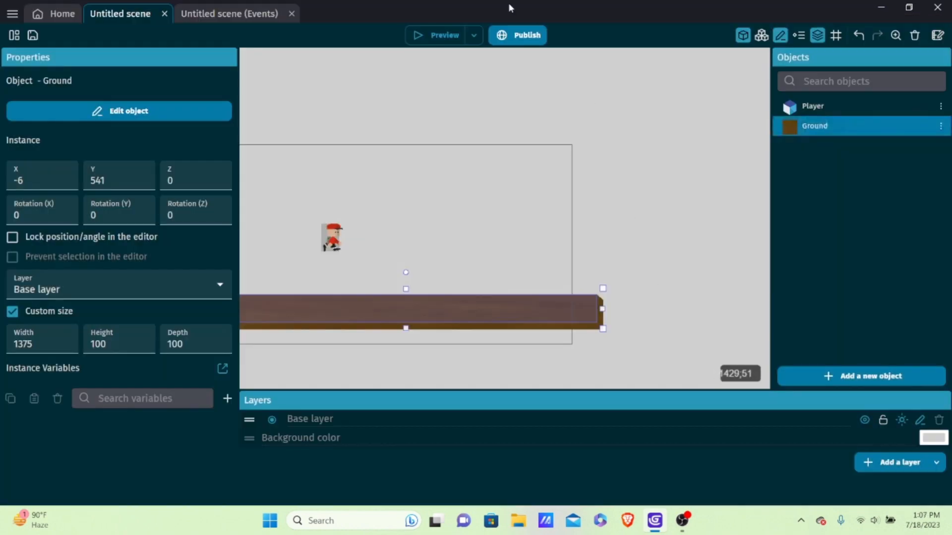
{"action": "left_click", "coordinate": [448, 33]}
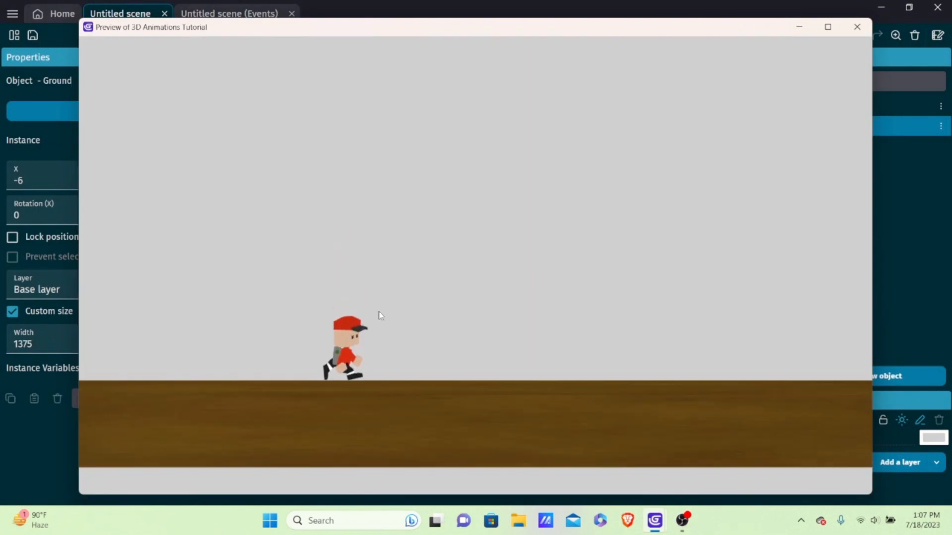
Test the Player's movement by running it right and left across the Ground in the preview, and close the preview.
{"action": "key", "text": "Right"}
{"action": "key", "text": "Left"}
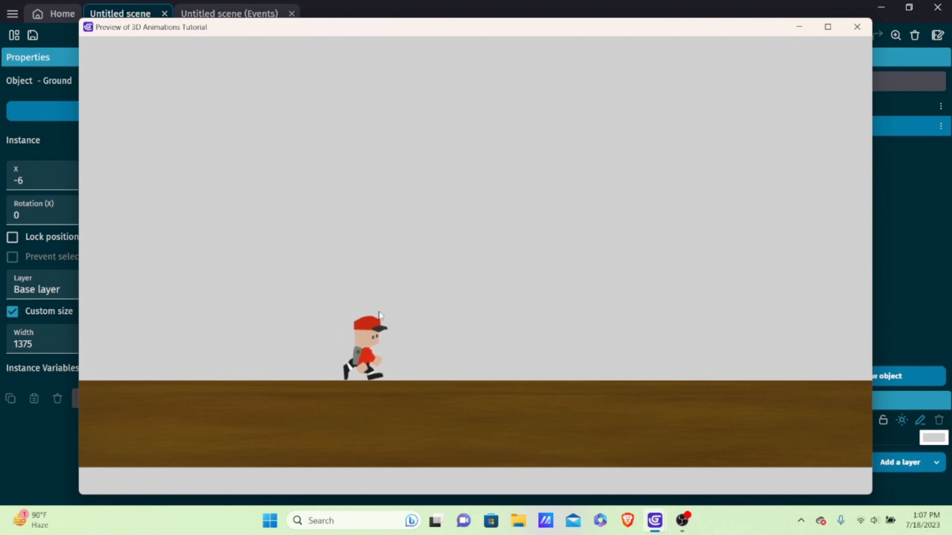
{"action": "key", "text": "Right"}
{"action": "key", "text": "Left"}
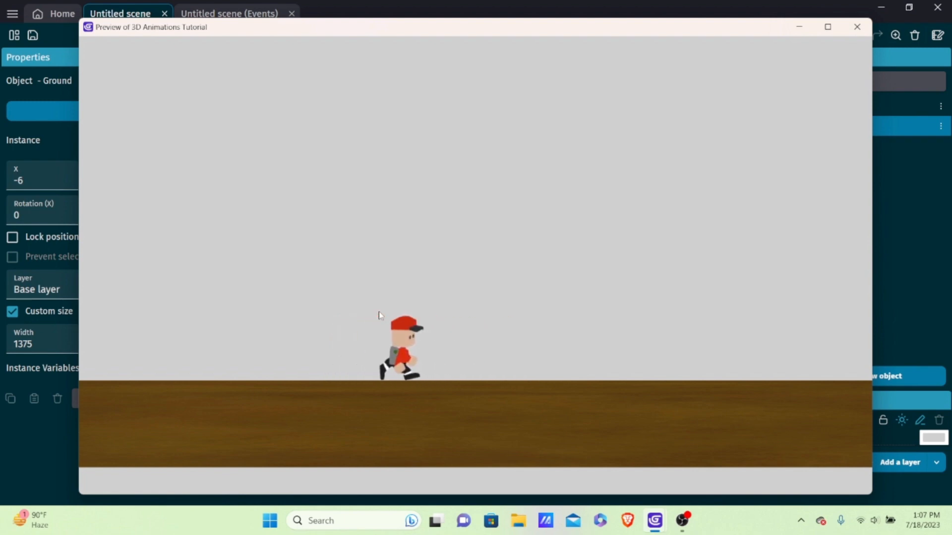
{"action": "key", "text": "Right"}
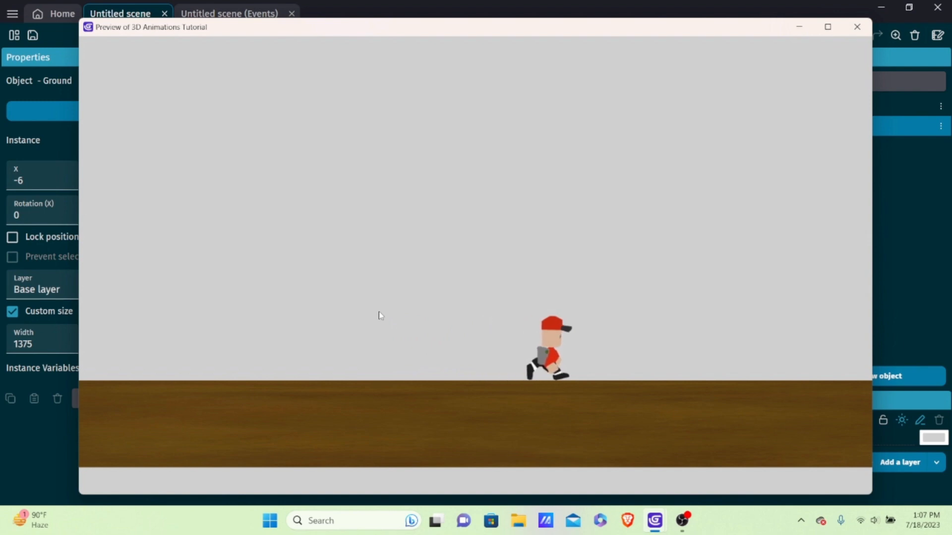
{"action": "key", "text": "Right"}
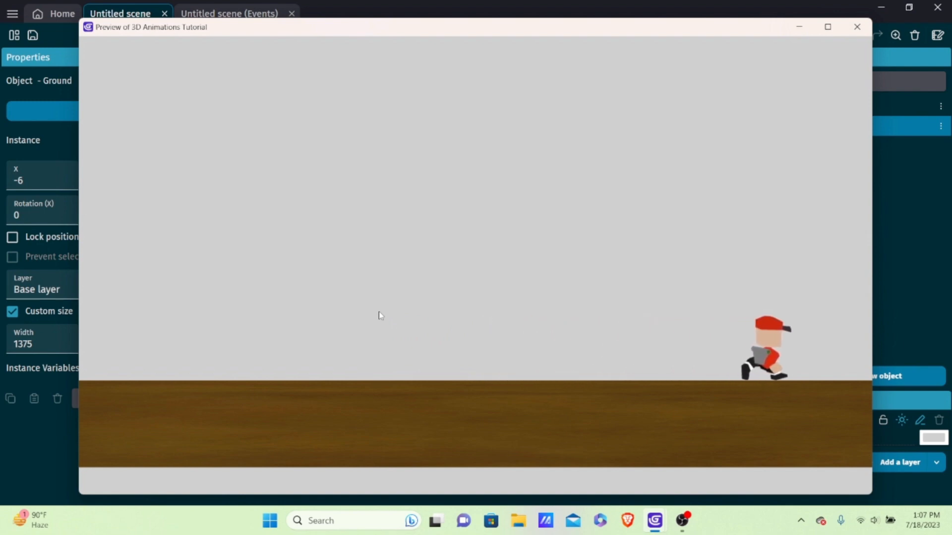
{"action": "key", "text": "Left"}
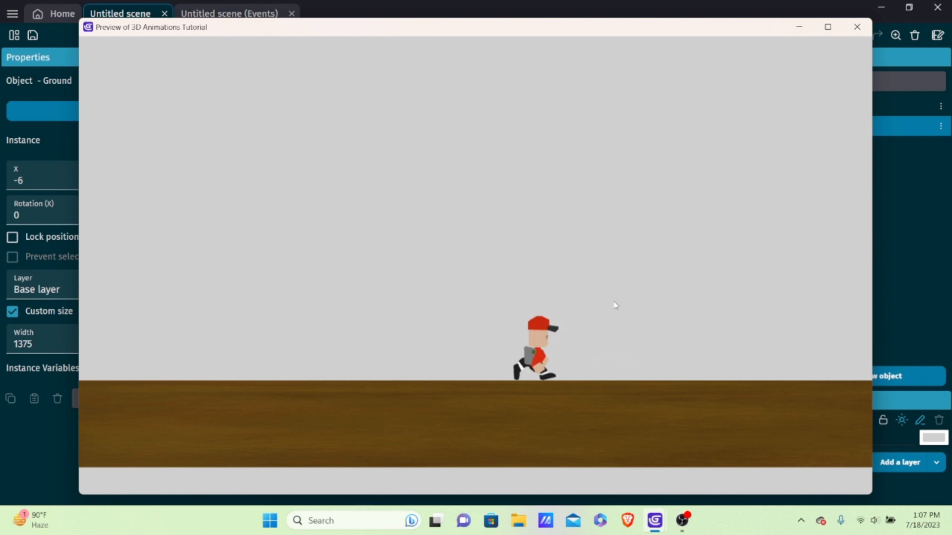
{"action": "key", "text": "Left"}
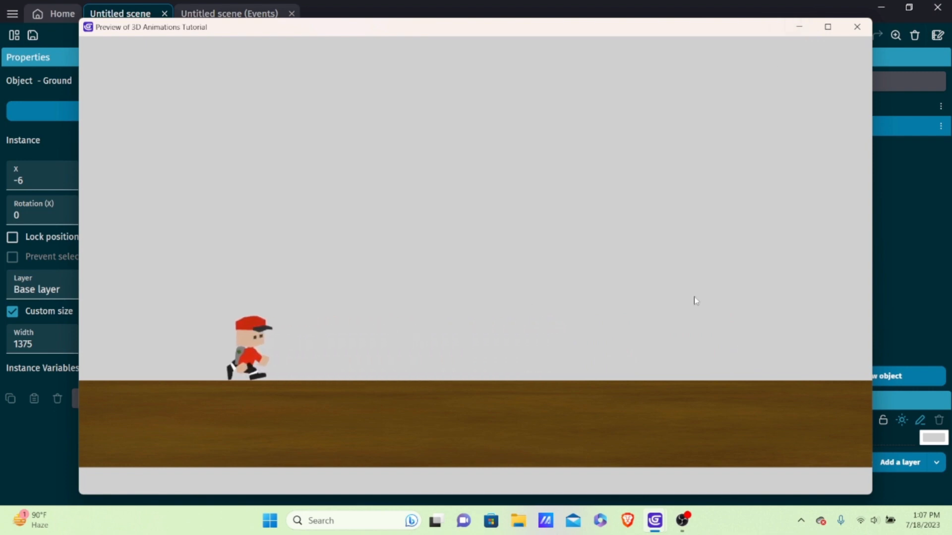
{"action": "left_click", "coordinate": [857, 27]}
Assign the Run GLB animation to the Player object's Animation #0 and apply the settings.
{"action": "double_click", "coordinate": [814, 105]}
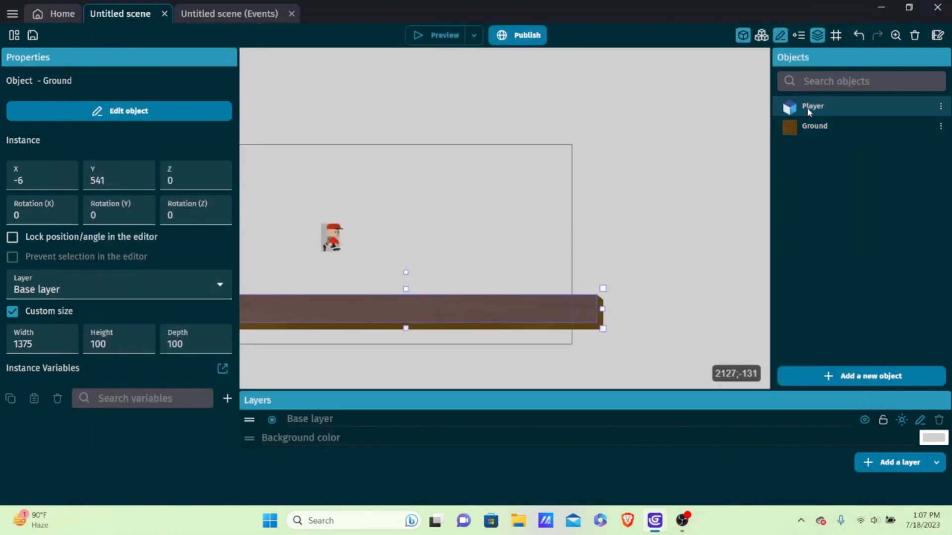
{"action": "scroll", "coordinate": [563, 240], "scroll_direction": "down", "scroll_amount": 3}
{"action": "left_click", "coordinate": [486, 373]}
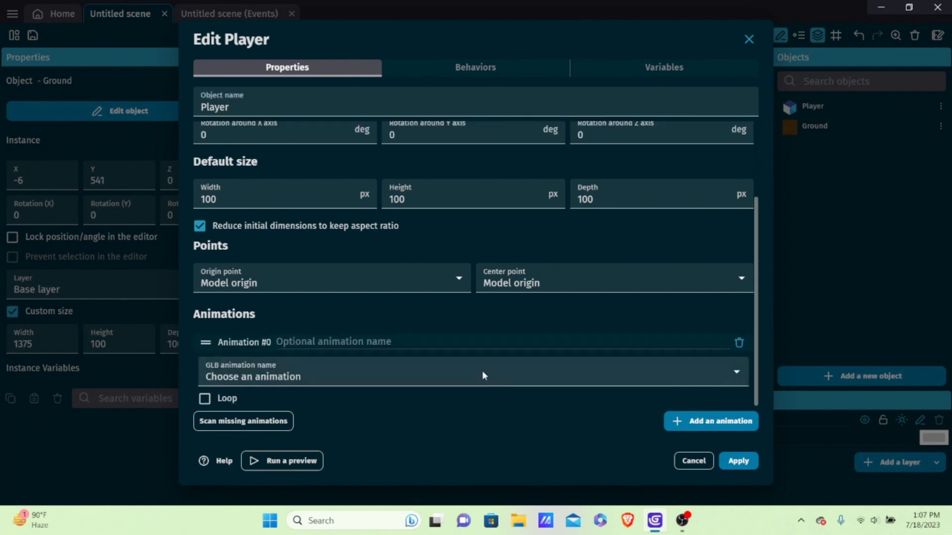
{"action": "left_click", "coordinate": [482, 374]}
{"action": "left_click", "coordinate": [210, 392]}
{"action": "left_click", "coordinate": [214, 376]}
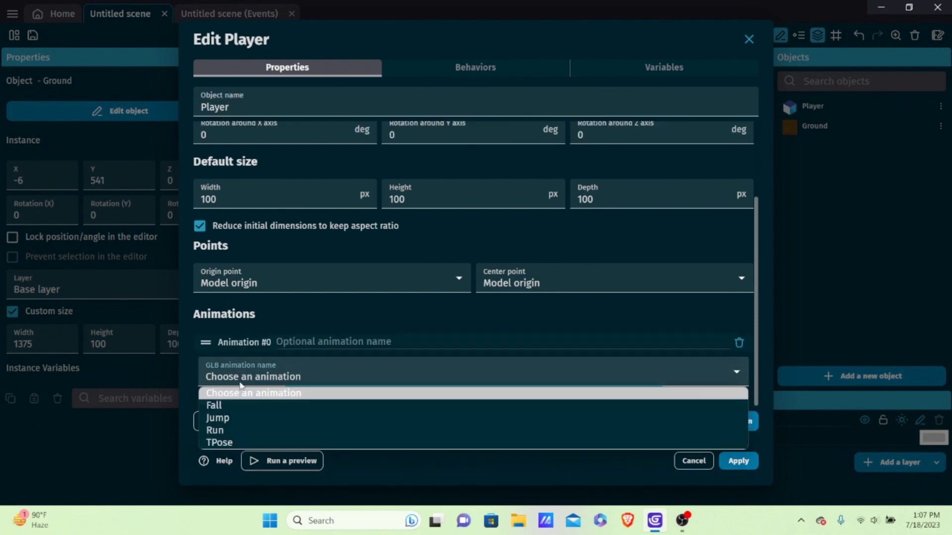
{"action": "left_click", "coordinate": [239, 429]}
{"action": "left_click", "coordinate": [738, 461]}
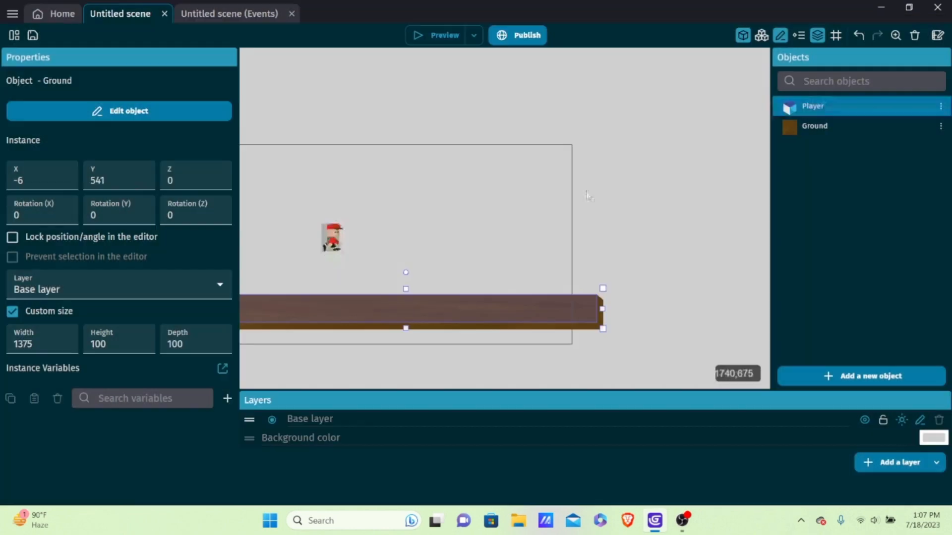
Preview the scene, run the Player right and left to check its Run animation, and close the preview.
{"action": "left_click", "coordinate": [435, 33]}
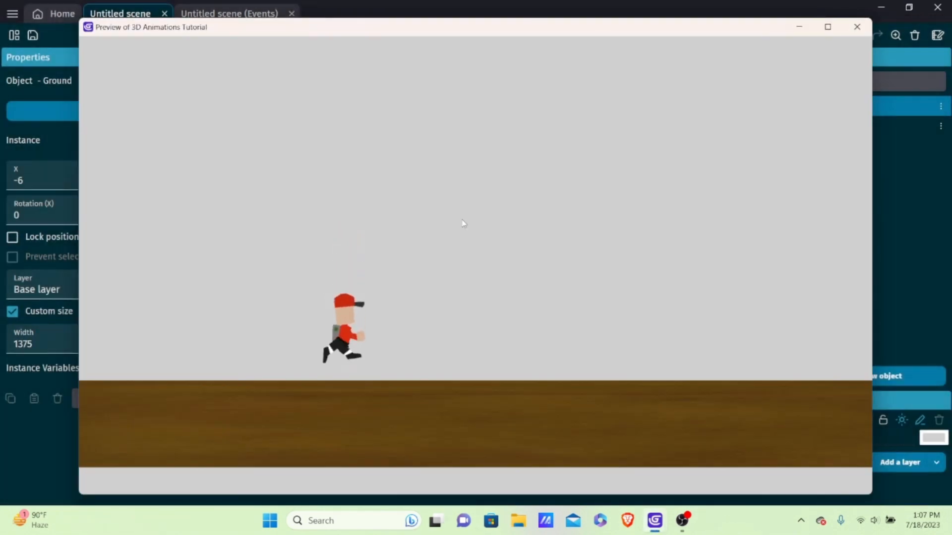
{"action": "key", "text": "Right"}
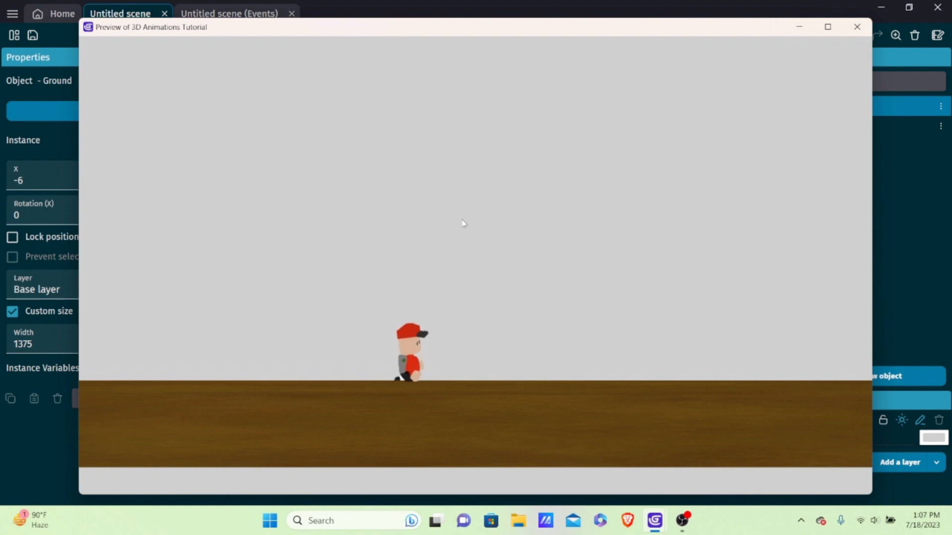
{"action": "key", "text": "Right"}
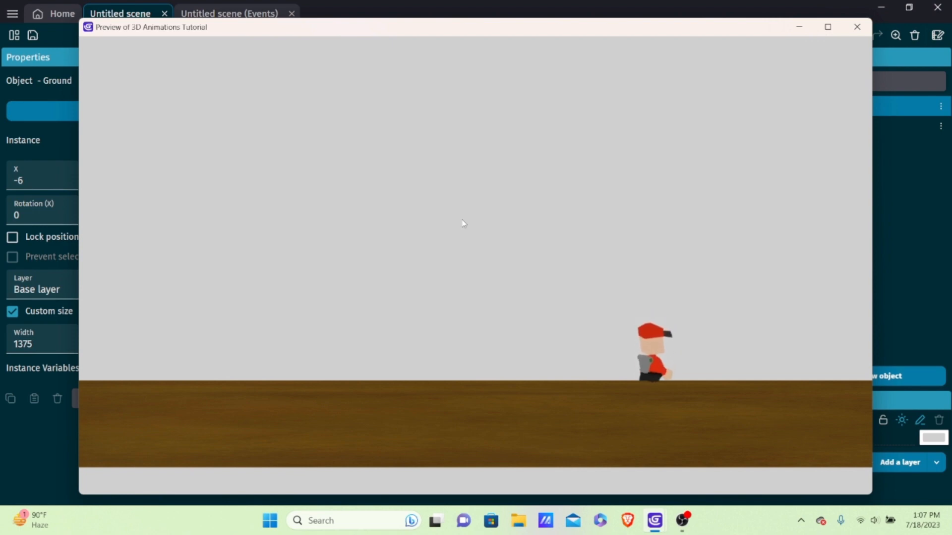
{"action": "key", "text": "Left"}
{"action": "key", "text": "Left"}
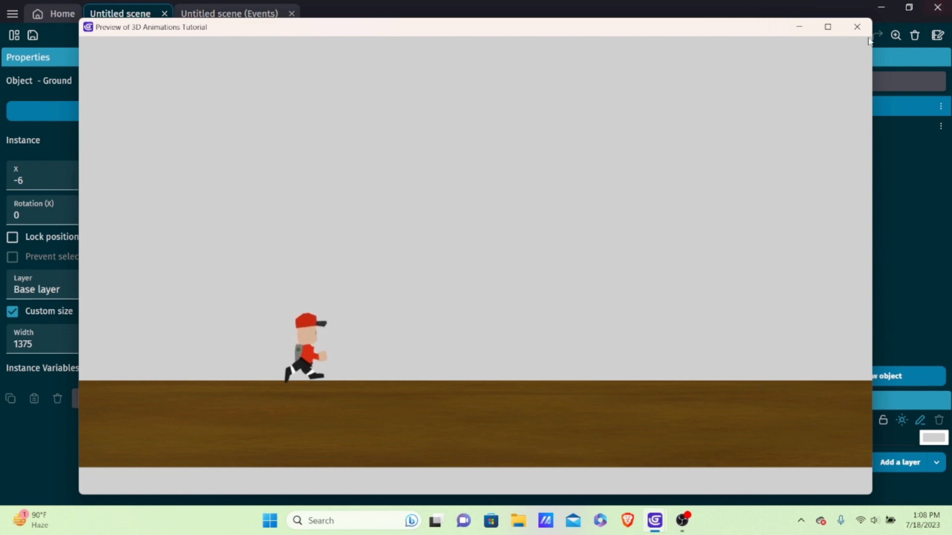
{"action": "left_click", "coordinate": [858, 27]}
{"action": "mouse_move", "coordinate": [664, 531]}
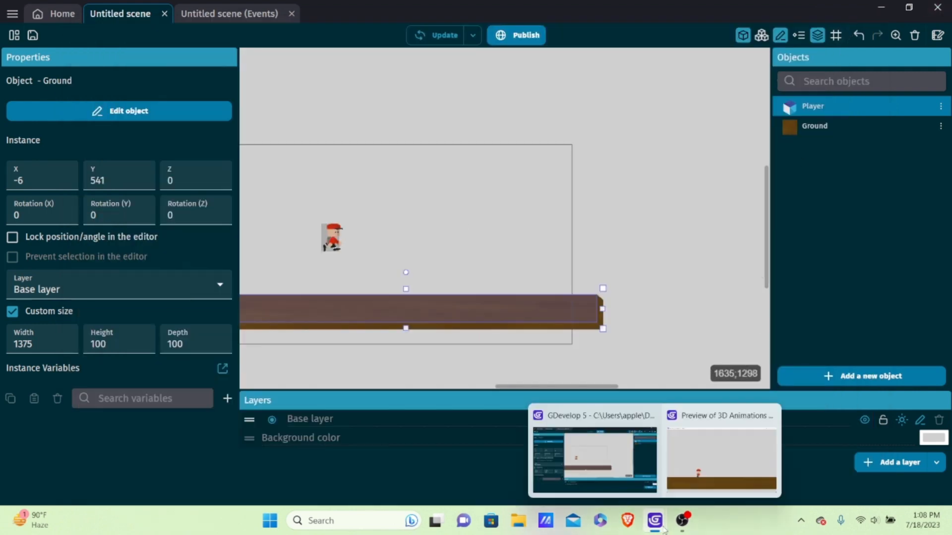
{"action": "left_click", "coordinate": [769, 433]}
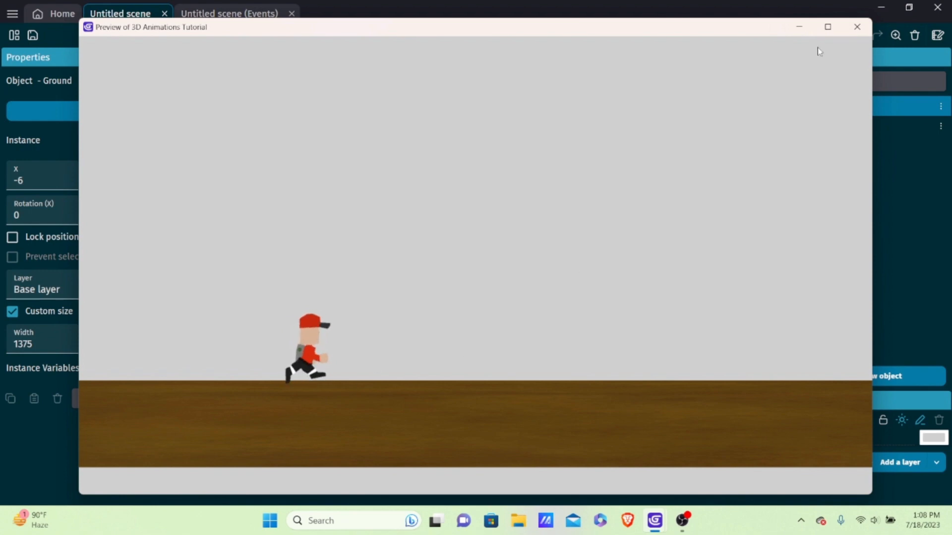
{"action": "left_click", "coordinate": [866, 27]}
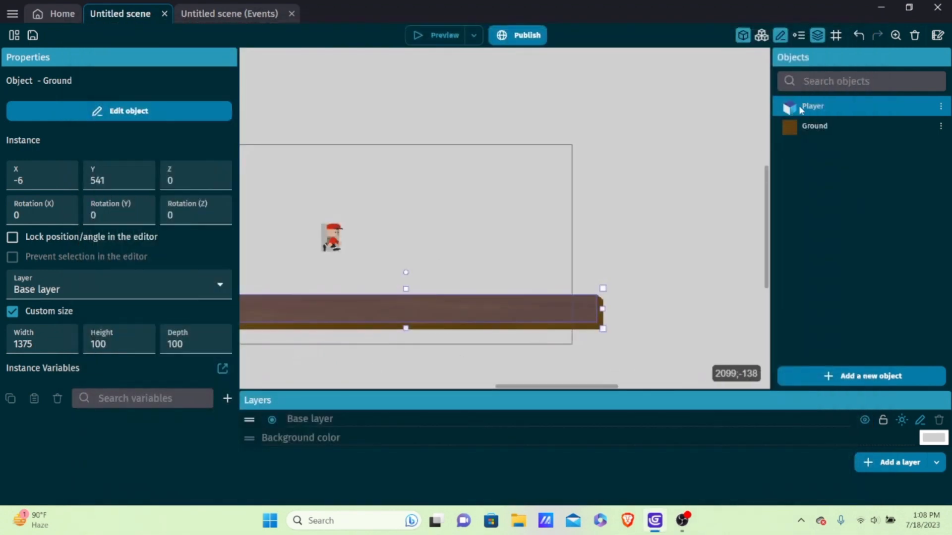
Open the Player object's behaviors and bring up the options of its PlatformerObject behavior.
{"action": "double_click", "coordinate": [799, 106]}
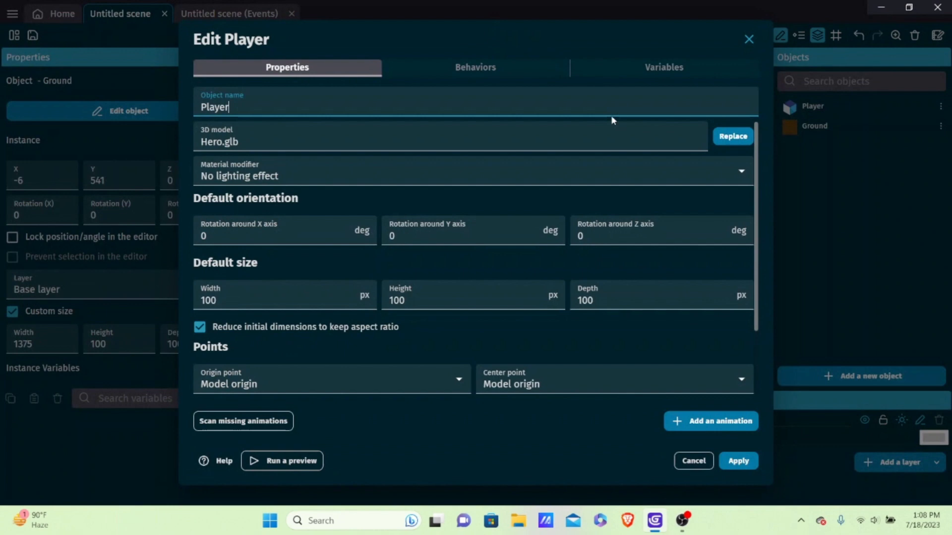
{"action": "left_click", "coordinate": [480, 68]}
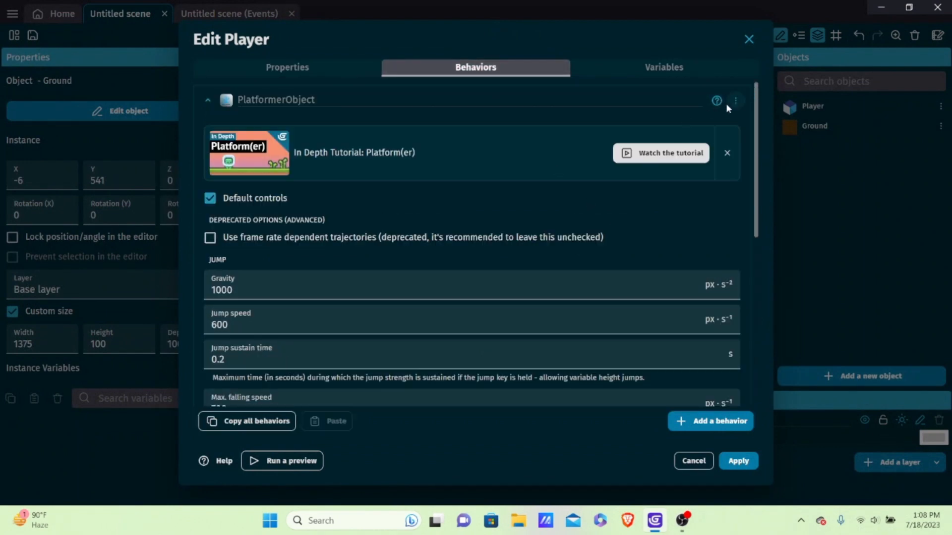
{"action": "left_click", "coordinate": [736, 101]}
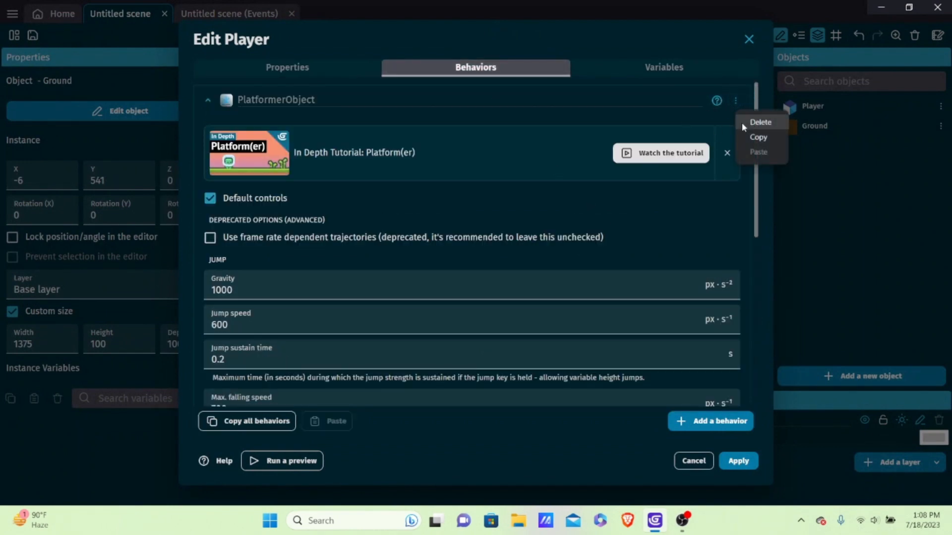
Remove the PlatformerObject behavior from the Player object and apply the change.
{"action": "left_click", "coordinate": [761, 122]}
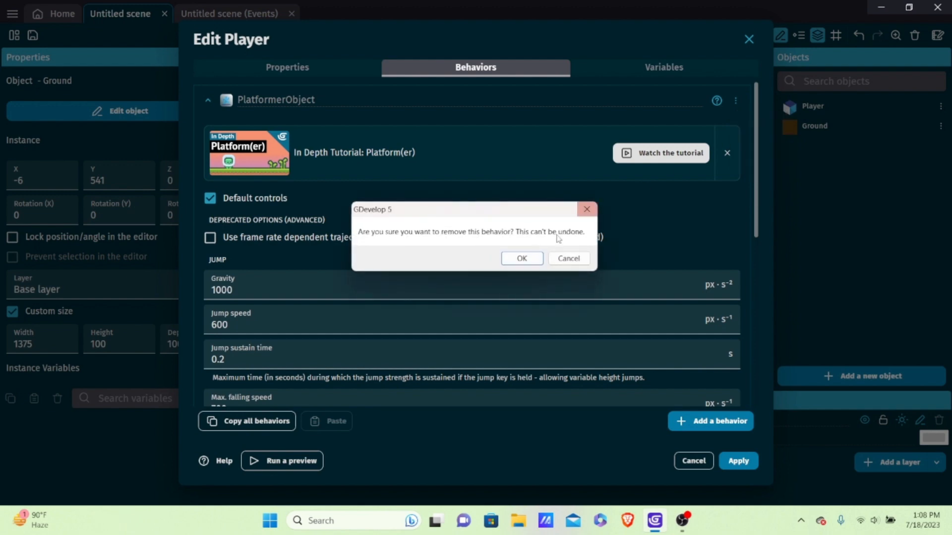
{"action": "left_click", "coordinate": [516, 258]}
{"action": "left_click", "coordinate": [738, 461]}
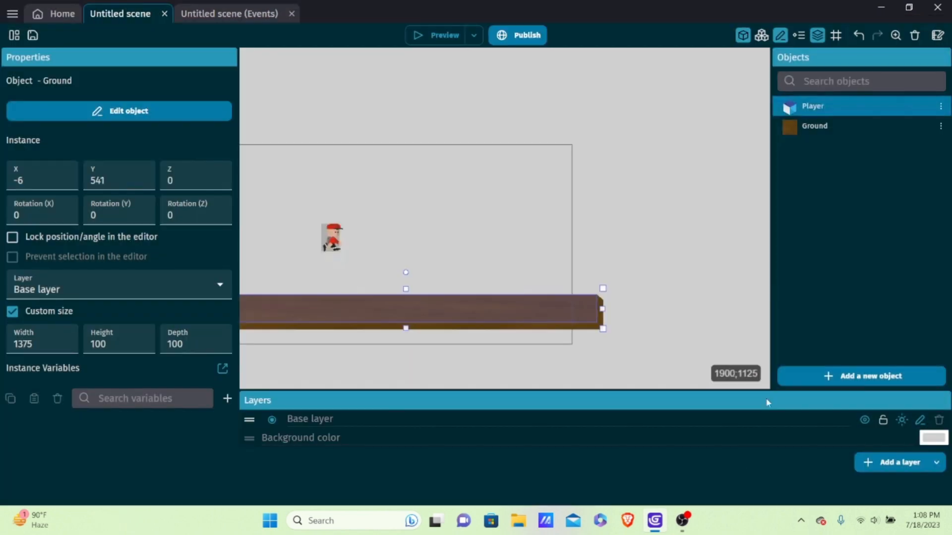
Create a new Sprite object from scratch and name it RealPlayer.
{"action": "left_click", "coordinate": [829, 376]}
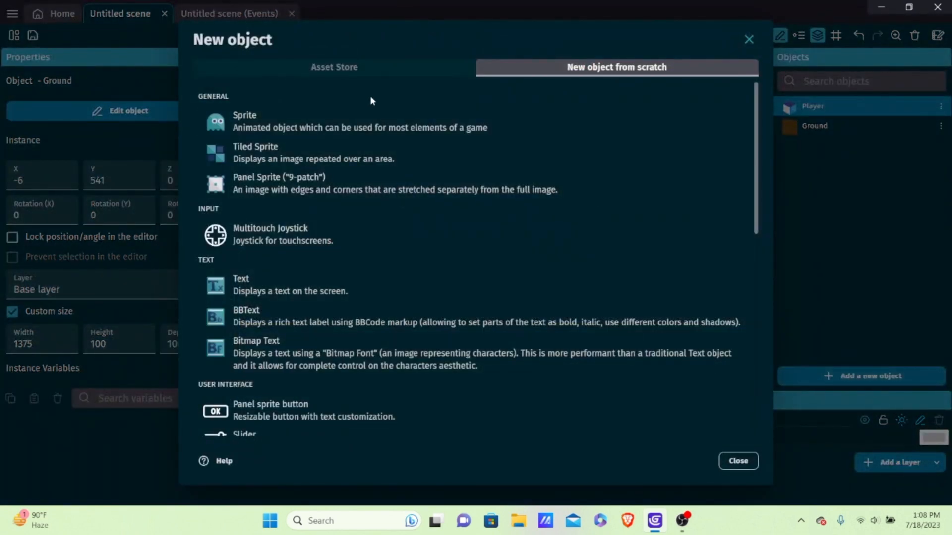
{"action": "left_click", "coordinate": [290, 119]}
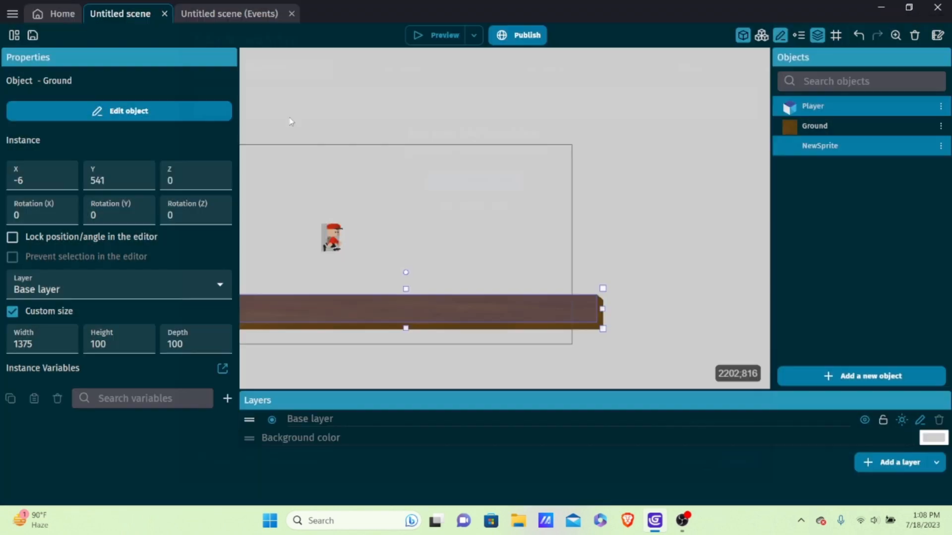
{"action": "double_click", "coordinate": [361, 100]}
{"action": "key", "text": "BackSpace"}
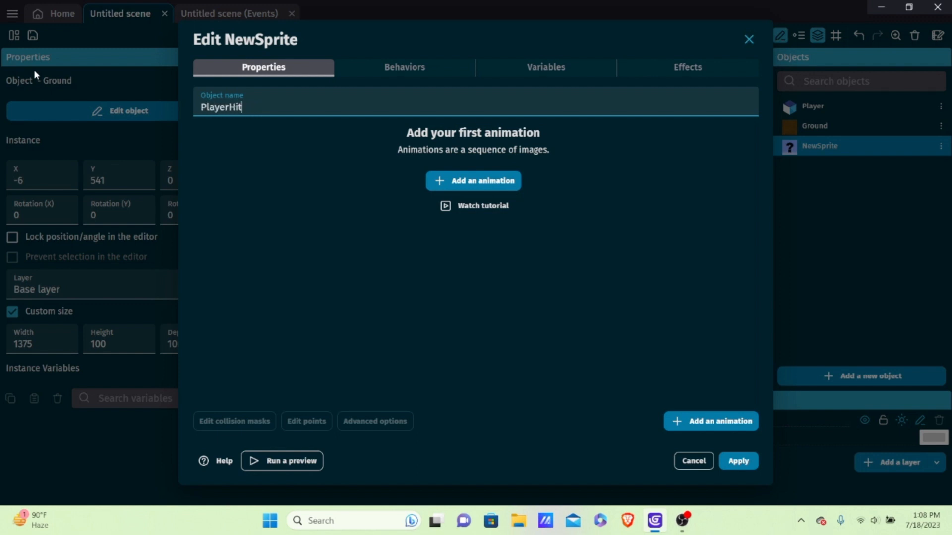
{"action": "key", "text": "BackSpace"}
{"action": "key", "text": "BackSpace"}
{"action": "key", "text": "BackSpace"}
{"action": "key", "text": "BackSpace"}
{"action": "key", "text": "BackSpace"}
{"action": "key", "text": "BackSpace"}
{"action": "key", "text": "BackSpace"}
{"action": "key", "text": "BackSpace"}
{"action": "key", "text": "BackSpace"}
Add an animation to RealPlayer using the red square image file, copying the file into the project folder.
{"action": "left_click", "coordinate": [480, 181]}
{"action": "left_click", "coordinate": [693, 217]}
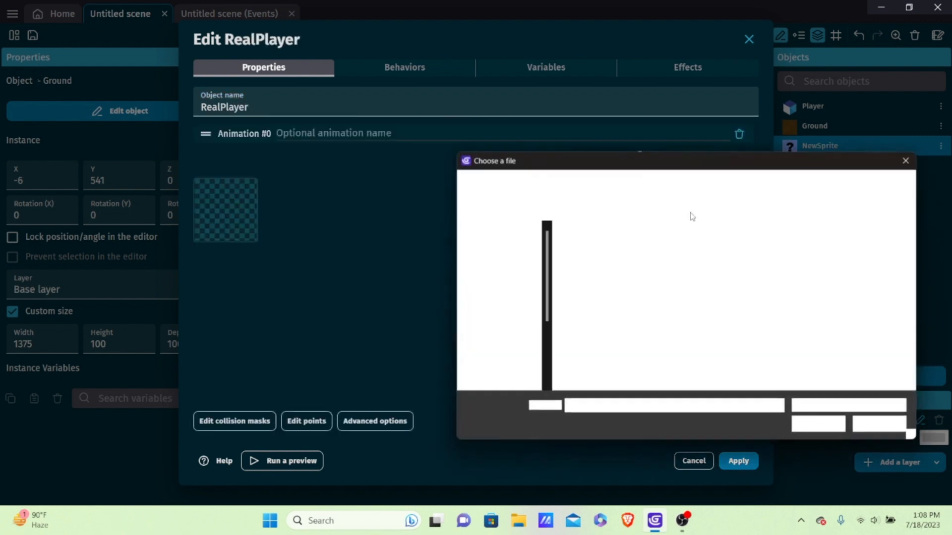
{"action": "double_click", "coordinate": [800, 354]}
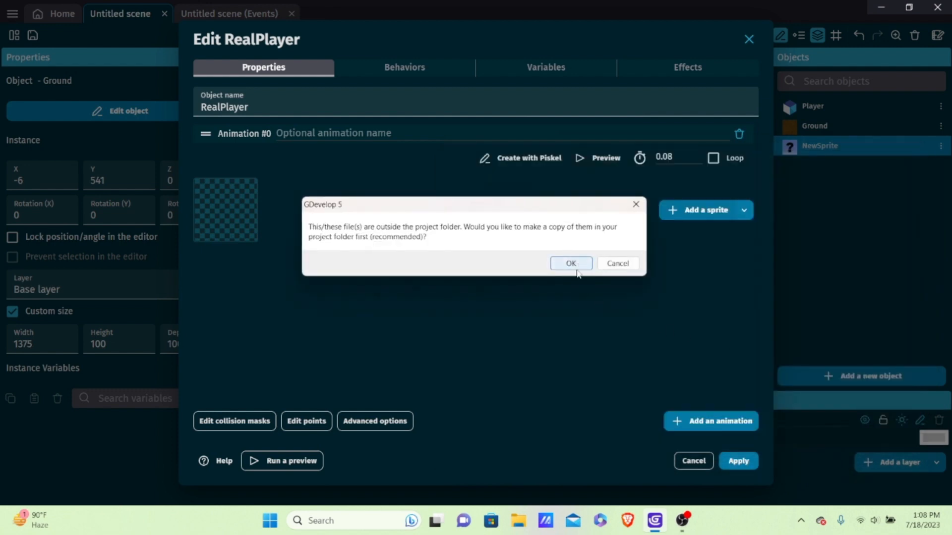
{"action": "left_click", "coordinate": [577, 270]}
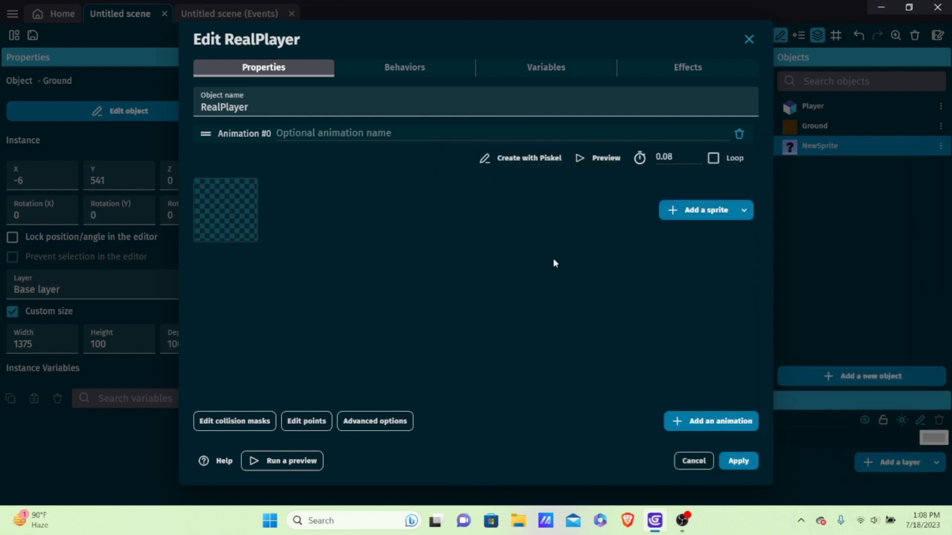
Add the Platformer character behavior to RealPlayer with default settings and place an instance in the scene beside the character.
{"action": "left_click", "coordinate": [406, 70]}
{"action": "left_click", "coordinate": [459, 276]}
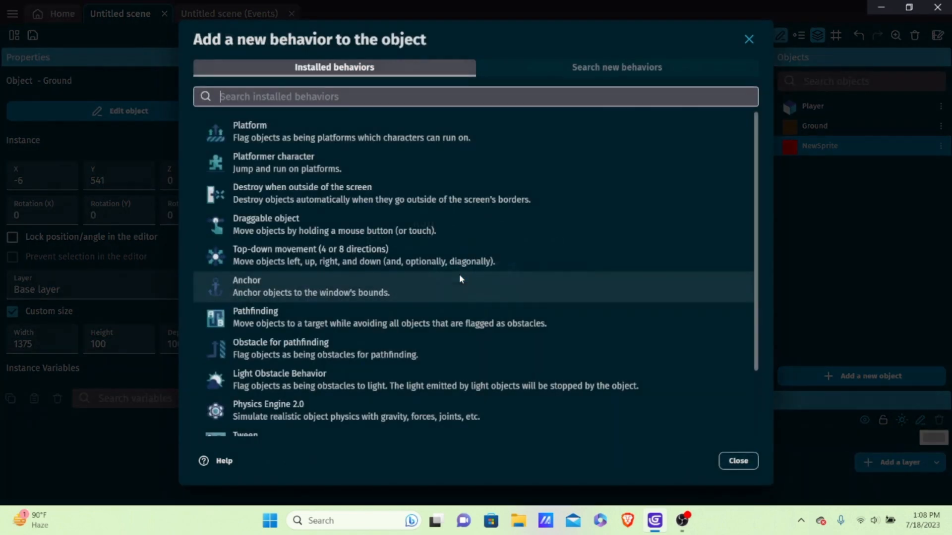
{"action": "left_click", "coordinate": [314, 154]}
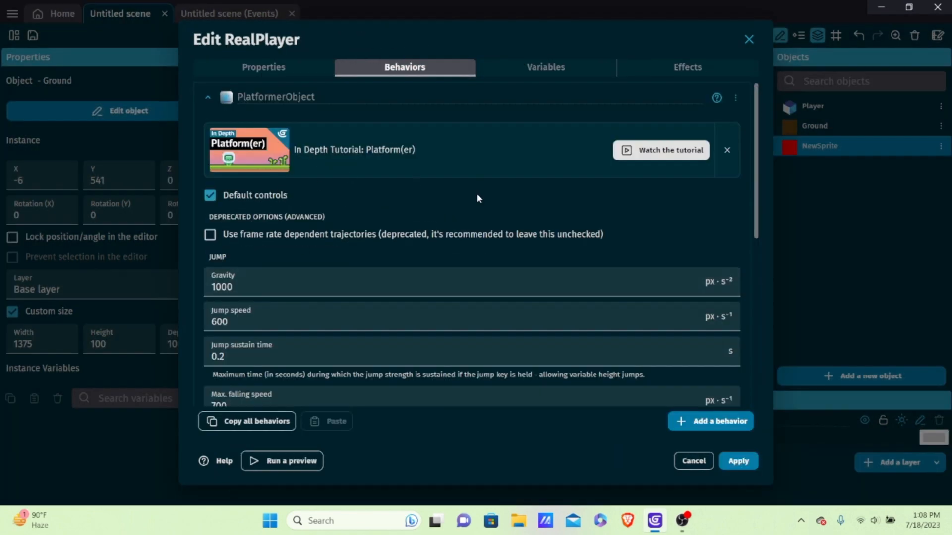
{"action": "scroll", "coordinate": [545, 293], "scroll_direction": "down", "scroll_amount": 5}
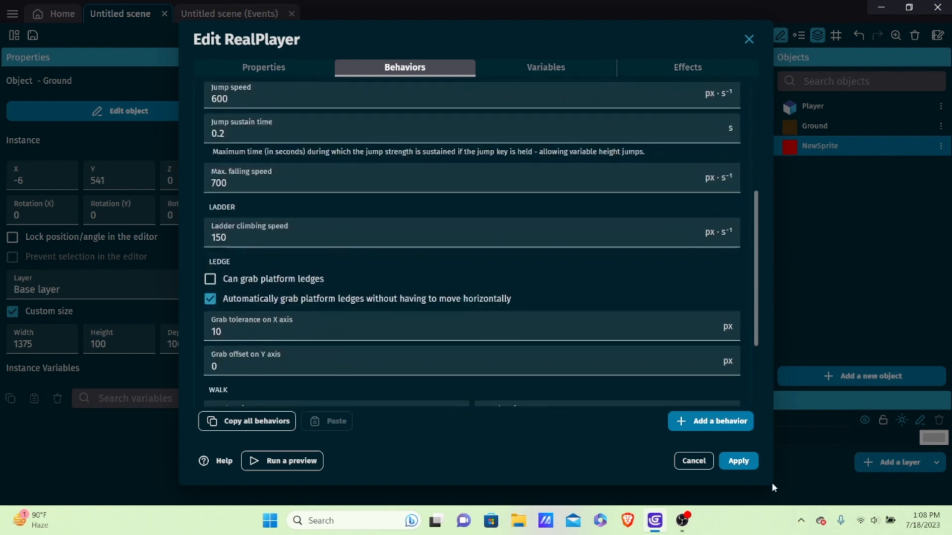
{"action": "left_click", "coordinate": [739, 461]}
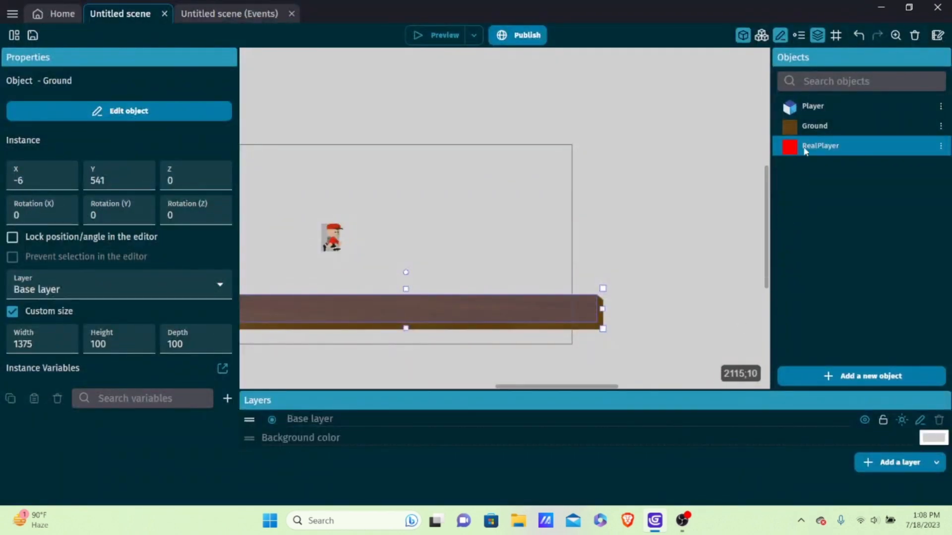
{"action": "left_click_drag", "start_coordinate": [818, 146], "coordinate": [380, 242]}
Examine the Player object's size, point and animation properties, and RealPlayer's sprite and collision mask settings.
{"action": "double_click", "coordinate": [813, 145]}
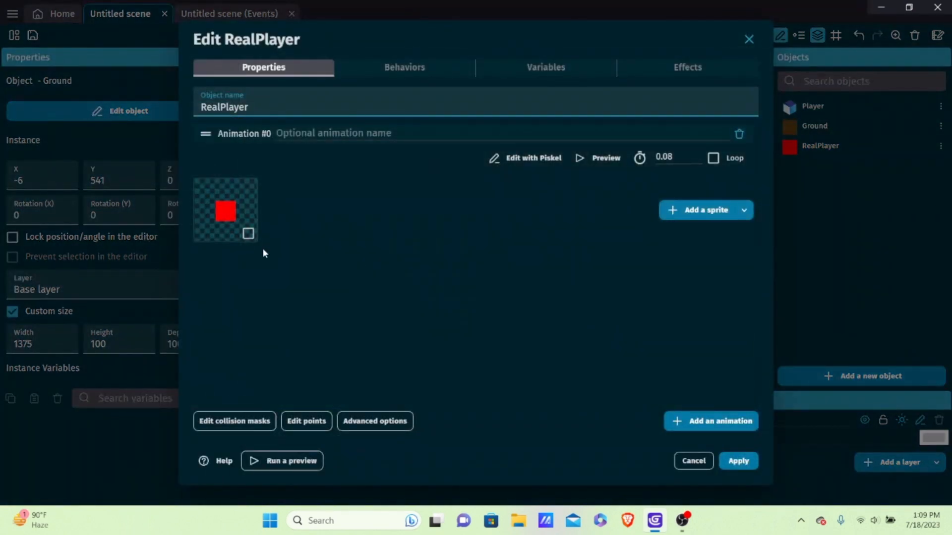
{"action": "left_click", "coordinate": [739, 461]}
{"action": "double_click", "coordinate": [803, 105]}
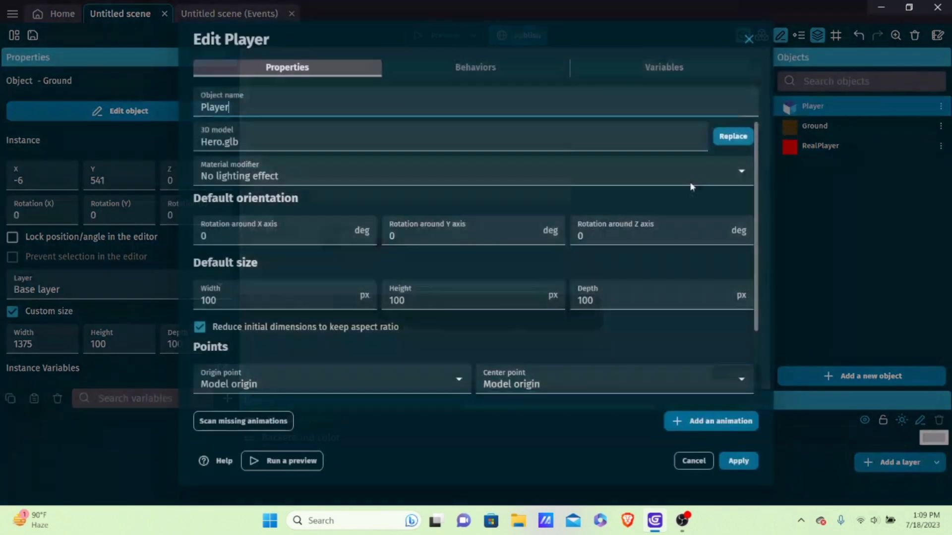
{"action": "scroll", "coordinate": [298, 231], "scroll_direction": "down", "scroll_amount": 2}
{"action": "scroll", "coordinate": [298, 231], "scroll_direction": "up", "scroll_amount": 3}
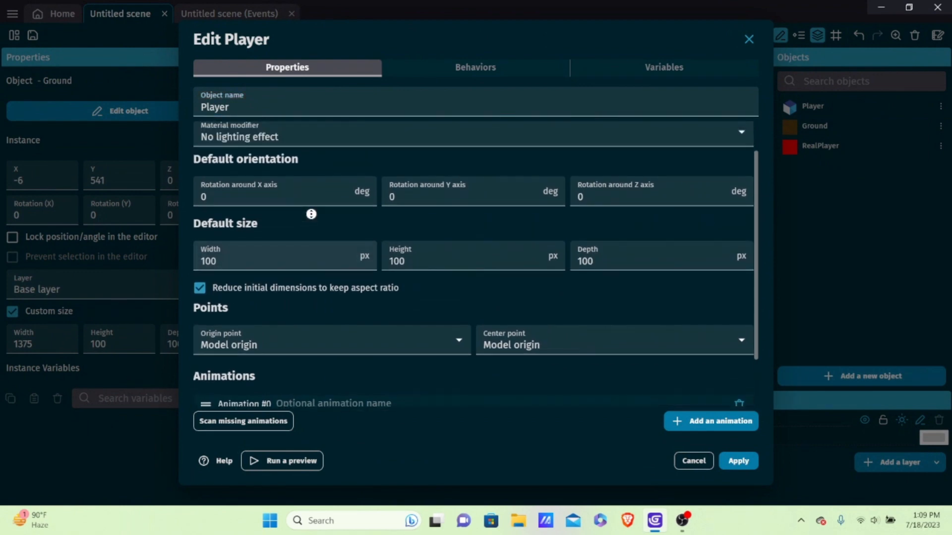
{"action": "scroll", "coordinate": [347, 296], "scroll_direction": "down", "scroll_amount": 2}
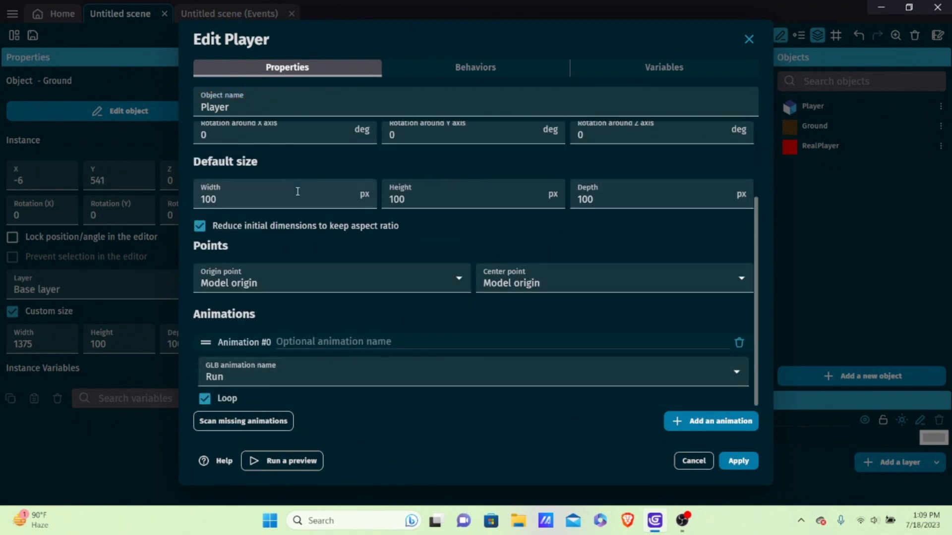
{"action": "left_click", "coordinate": [739, 462]}
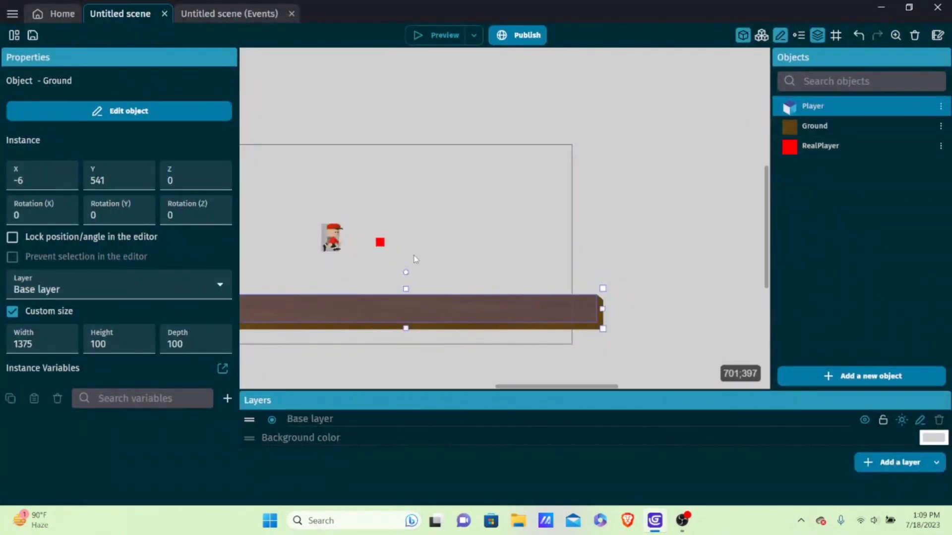
{"action": "double_click", "coordinate": [803, 148]}
{"action": "left_click", "coordinate": [219, 421]}
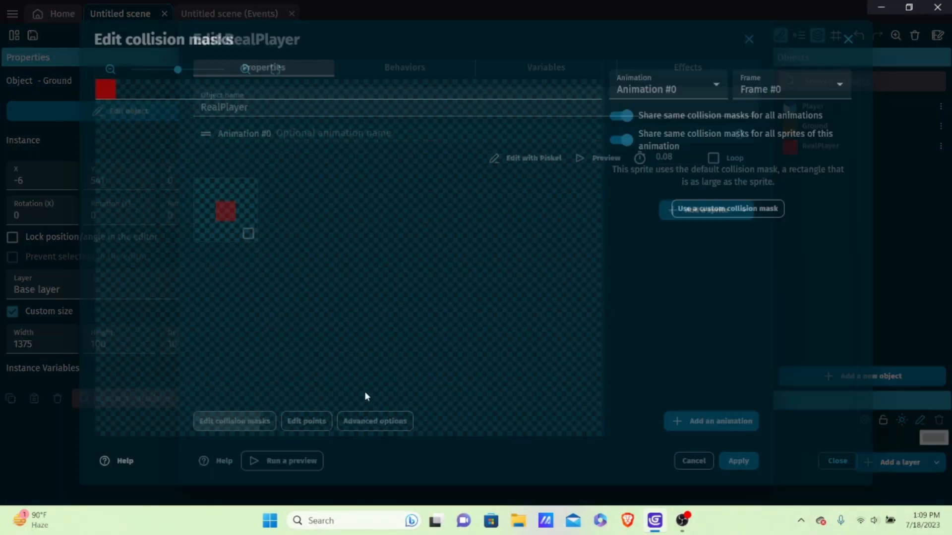
{"action": "left_click", "coordinate": [835, 461]}
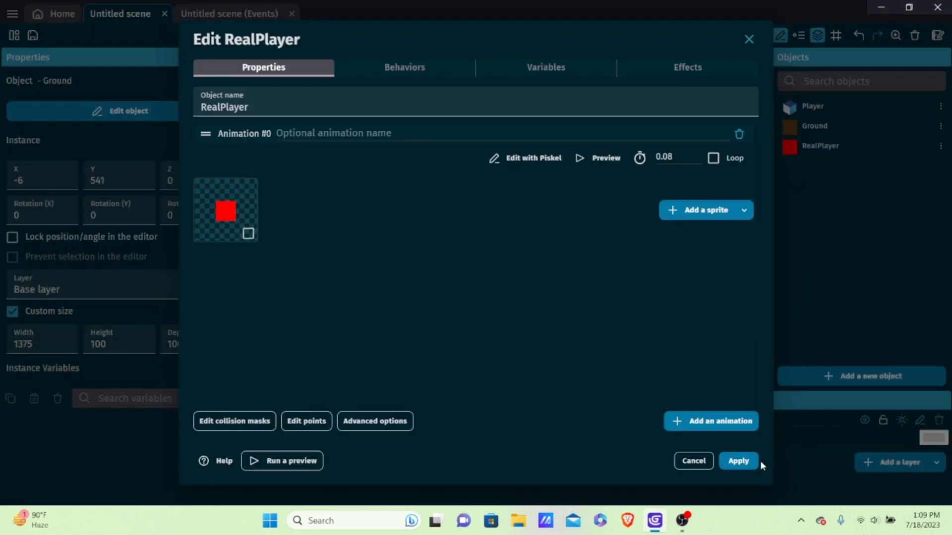
{"action": "left_click", "coordinate": [751, 461]}
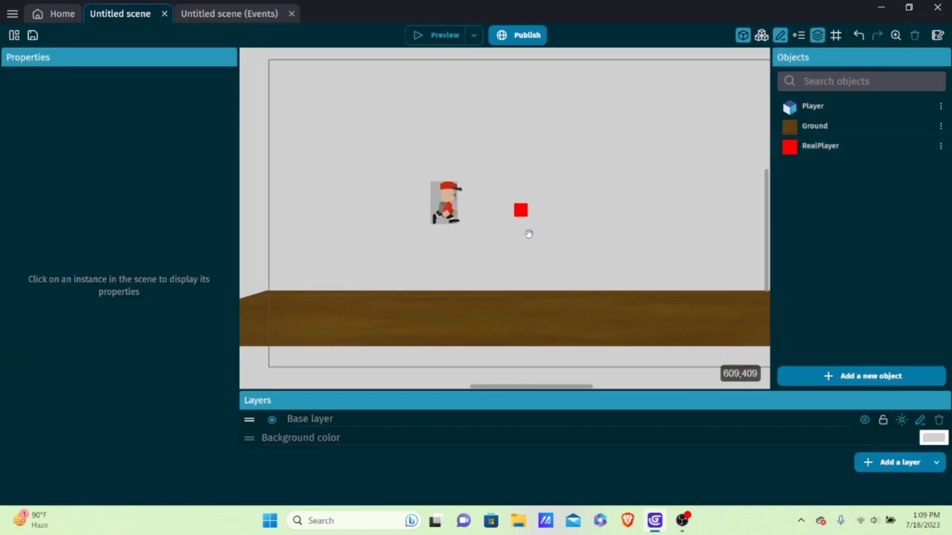
Resize the RealPlayer instance to about 52 by 97 to match the character, and move it to about X 248, Y 380.
{"action": "left_click_drag", "start_coordinate": [519, 219], "coordinate": [414, 131]}
{"action": "scroll", "coordinate": [488, 250], "scroll_direction": "up", "scroll_amount": 6}
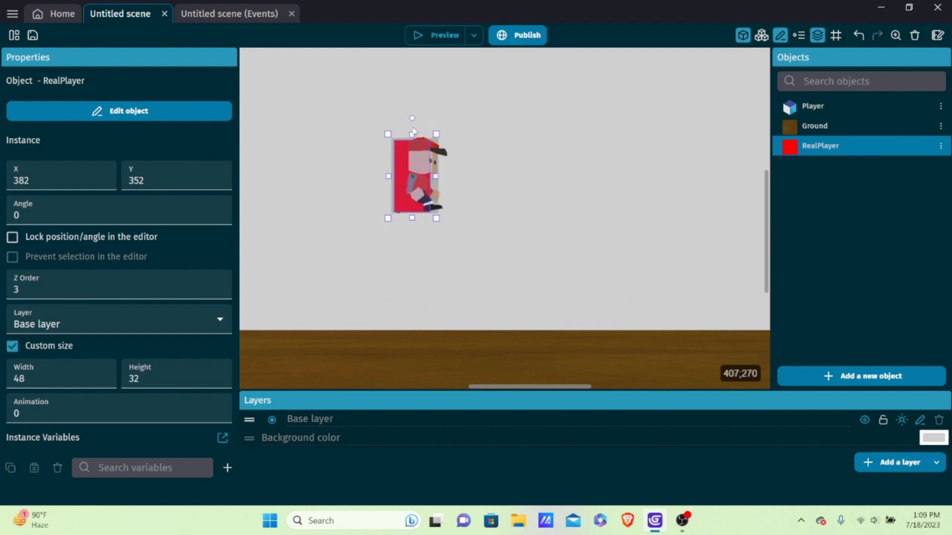
{"action": "left_click_drag", "start_coordinate": [436, 176], "coordinate": [361, 248]}
{"action": "left_click", "coordinate": [514, 198]}
{"action": "scroll", "coordinate": [517, 197], "scroll_direction": "down", "scroll_amount": 2, "text": "ctrl"}
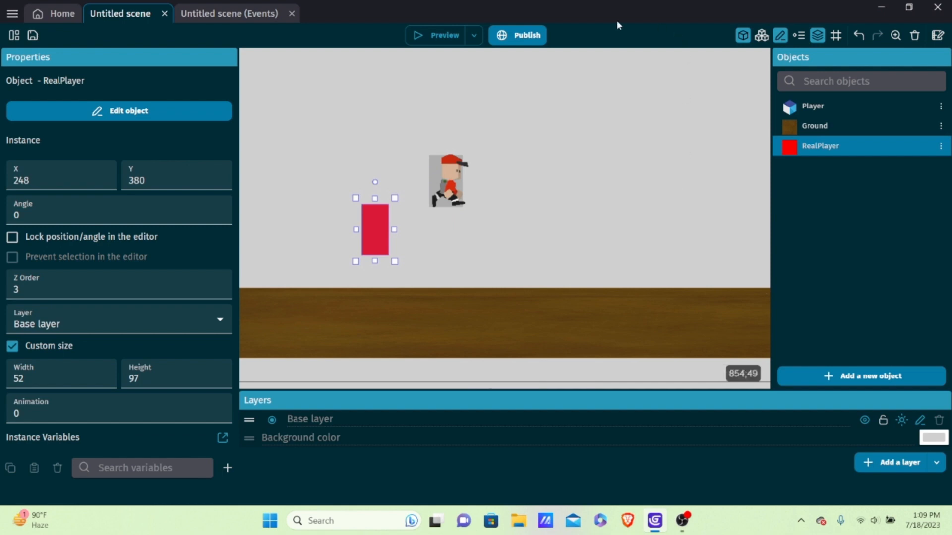
Preview the scene to test the red RealPlayer block on the ground, and check RealPlayer's properties.
{"action": "left_click", "coordinate": [431, 39]}
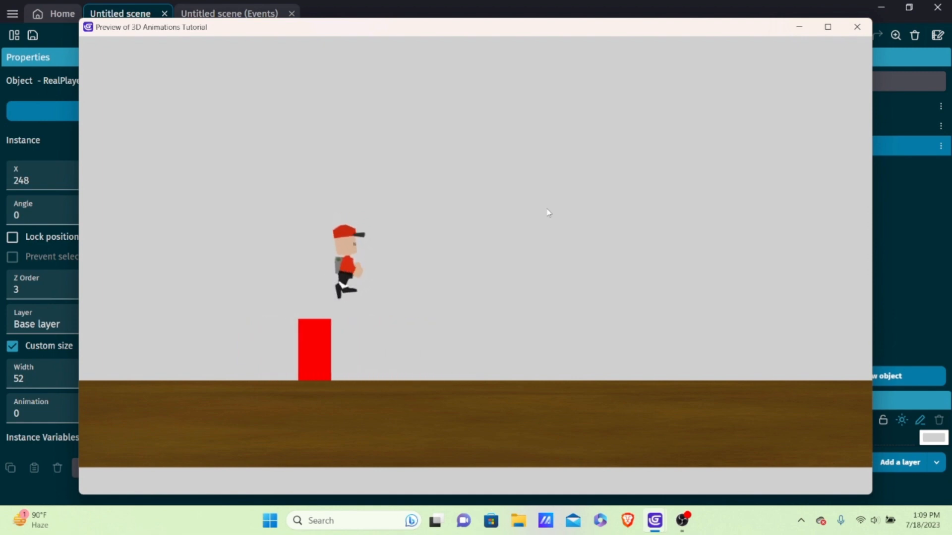
{"action": "left_click", "coordinate": [857, 27]}
{"action": "double_click", "coordinate": [808, 148]}
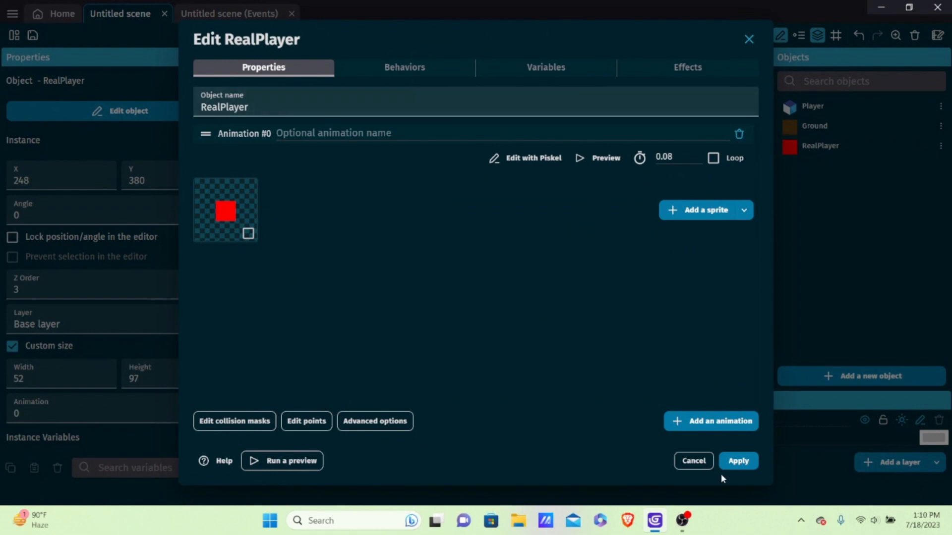
{"action": "key", "text": "Escape"}
Delete the Run animation from the Player object and apply the change.
{"action": "double_click", "coordinate": [801, 110]}
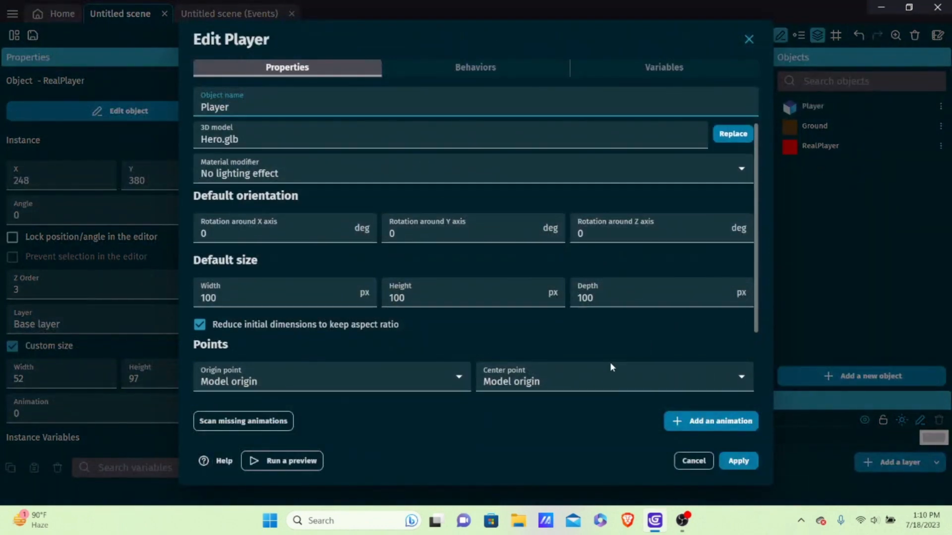
{"action": "scroll", "coordinate": [609, 362], "scroll_direction": "down", "scroll_amount": 3}
{"action": "left_click", "coordinate": [740, 343]}
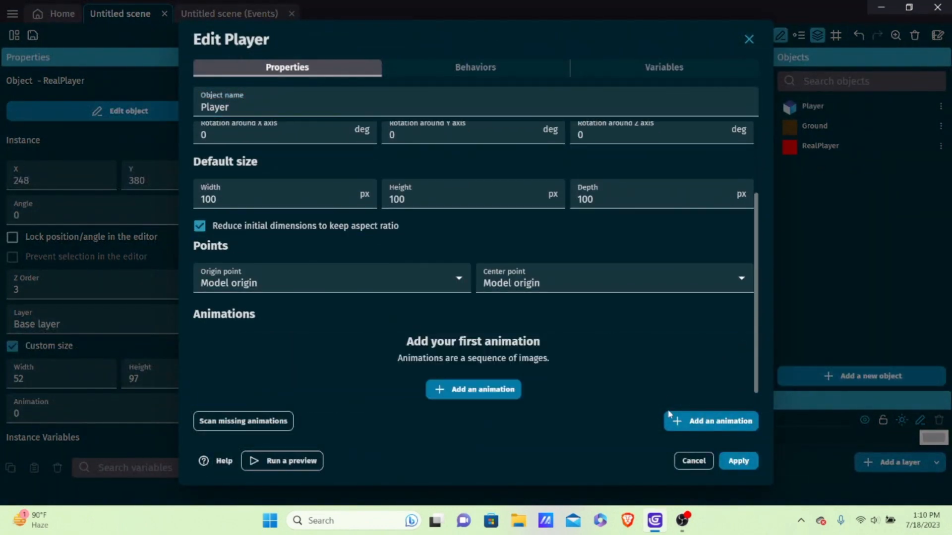
{"action": "left_click", "coordinate": [740, 463]}
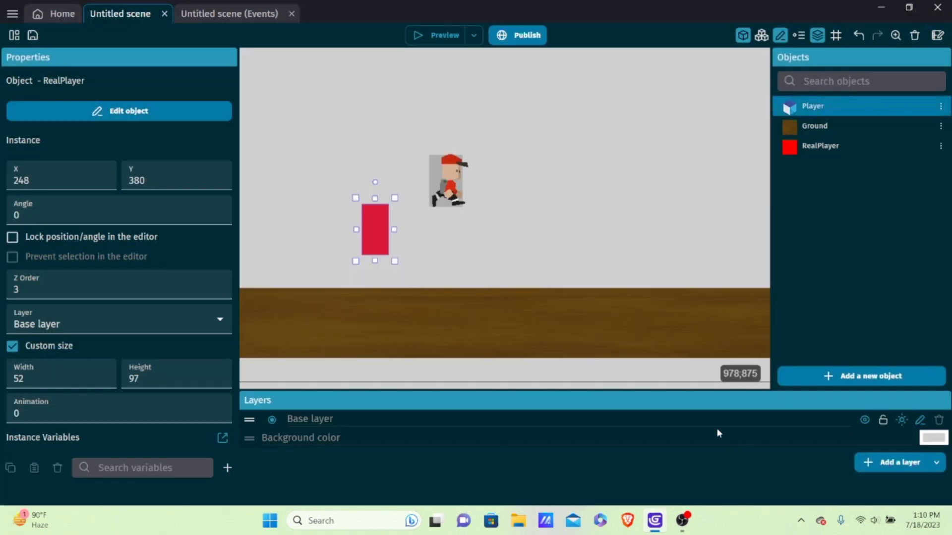
Add a first event to the scene's events and start a Position action for the Player object.
{"action": "left_click", "coordinate": [230, 18]}
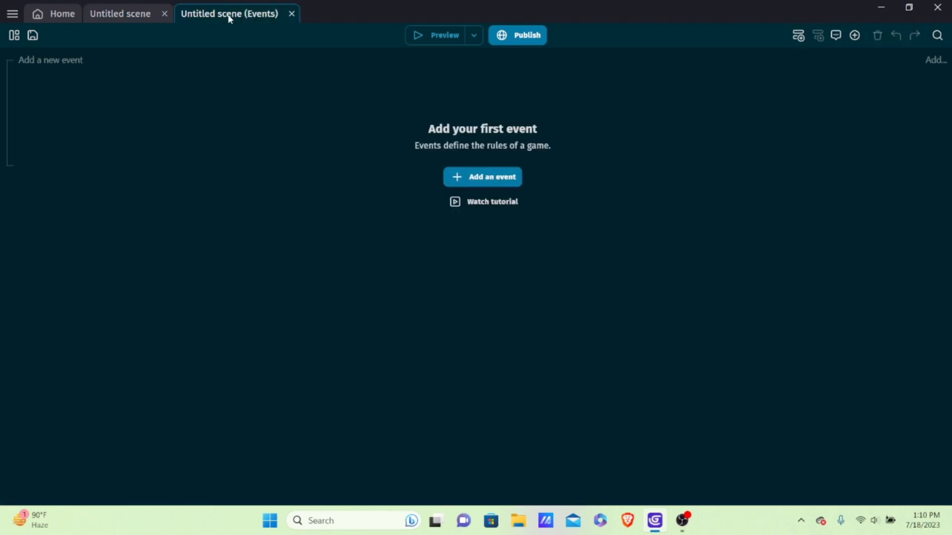
{"action": "left_click", "coordinate": [483, 177]}
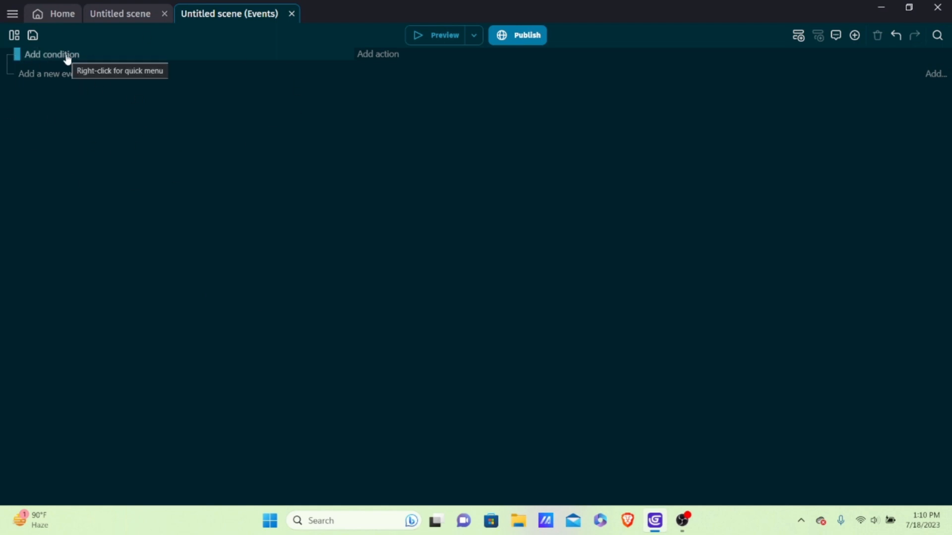
{"action": "left_click", "coordinate": [376, 55]}
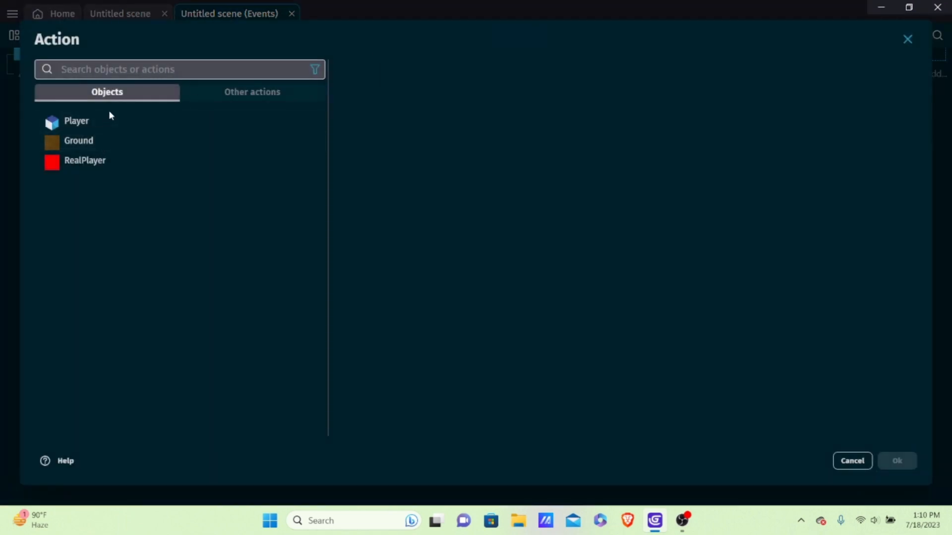
{"action": "left_click", "coordinate": [128, 122]}
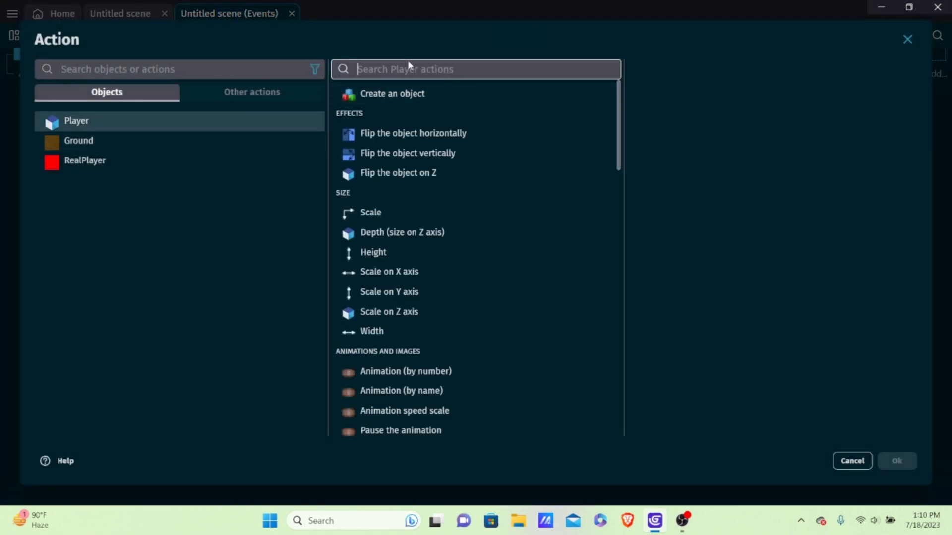
{"action": "type", "text": "pos"}
{"action": "left_click", "coordinate": [418, 98]}
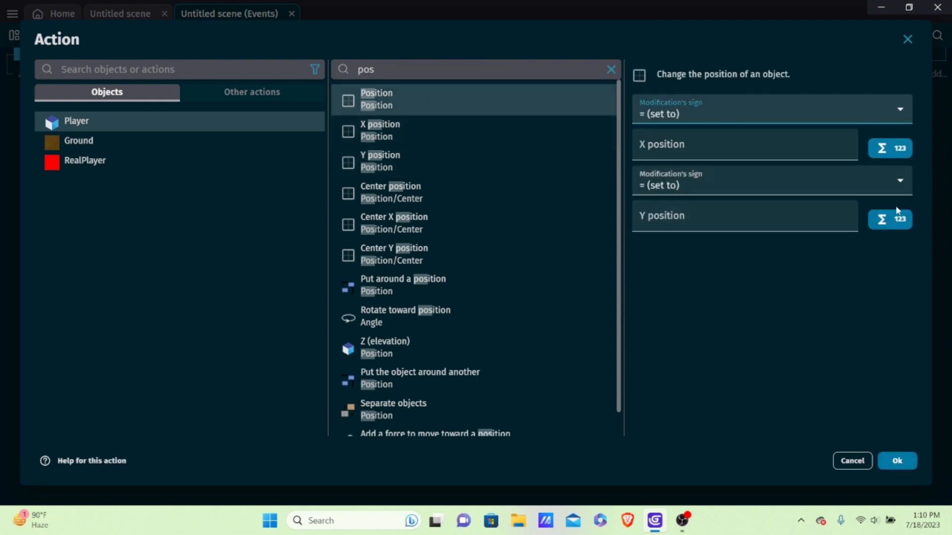
Set the Player's position action to X RealPlayer.X() and Y RealPlayer.Y(), and preview the scene.
{"action": "left_click", "coordinate": [726, 140]}
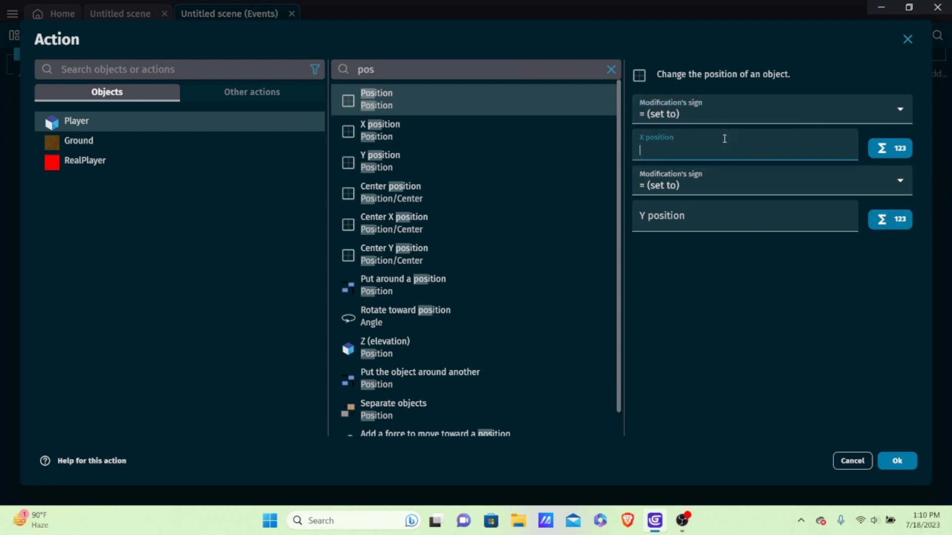
{"action": "type", "text": "Rea"}
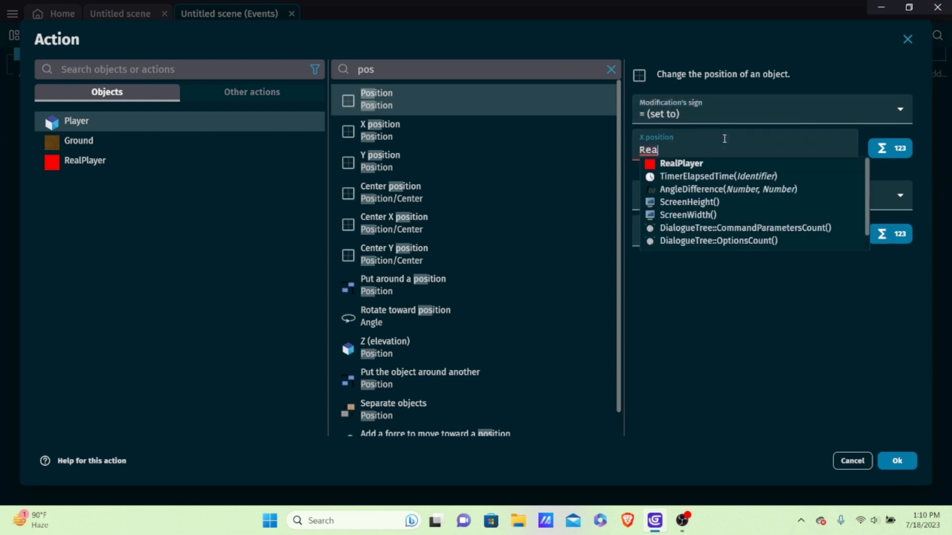
{"action": "key", "text": "Return"}
{"action": "type", "text": "X"}
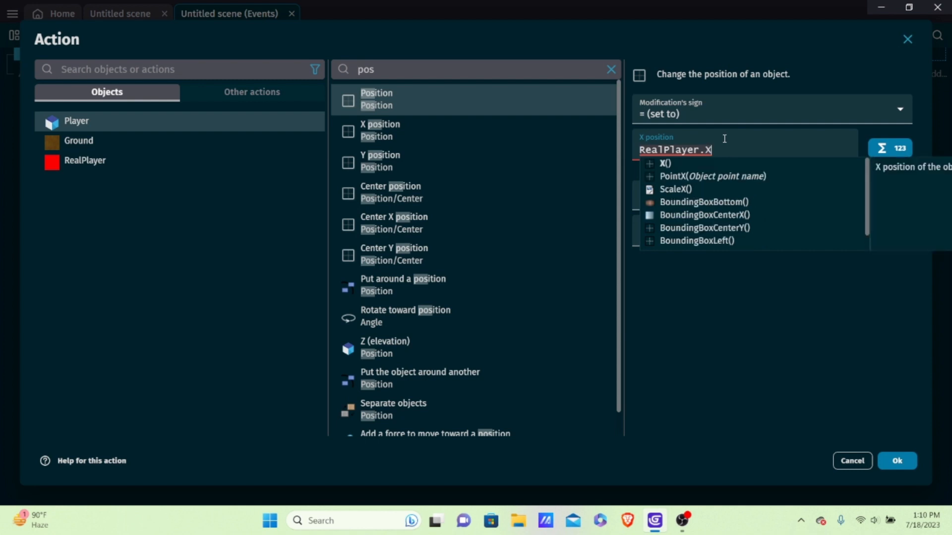
{"action": "key", "text": "Return"}
{"action": "left_click", "coordinate": [689, 224]}
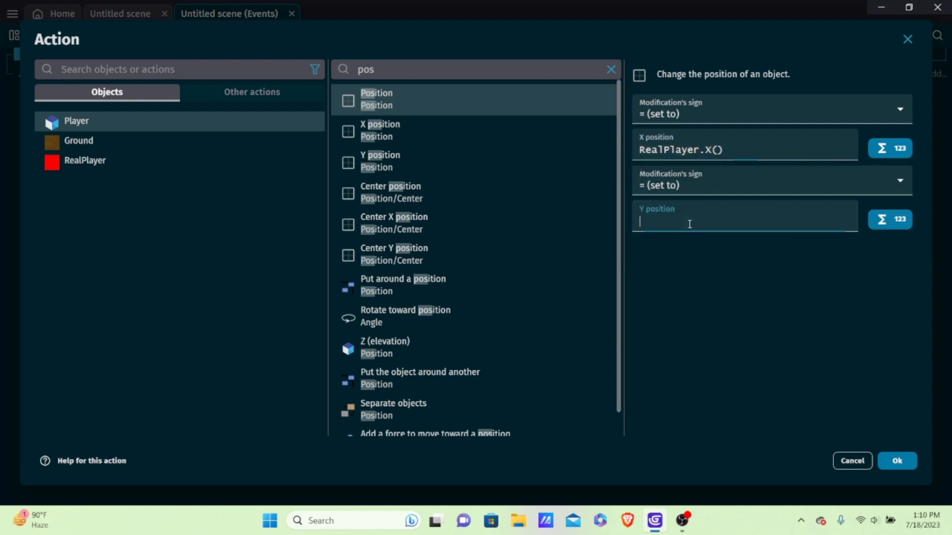
{"action": "type", "text": "REal"}
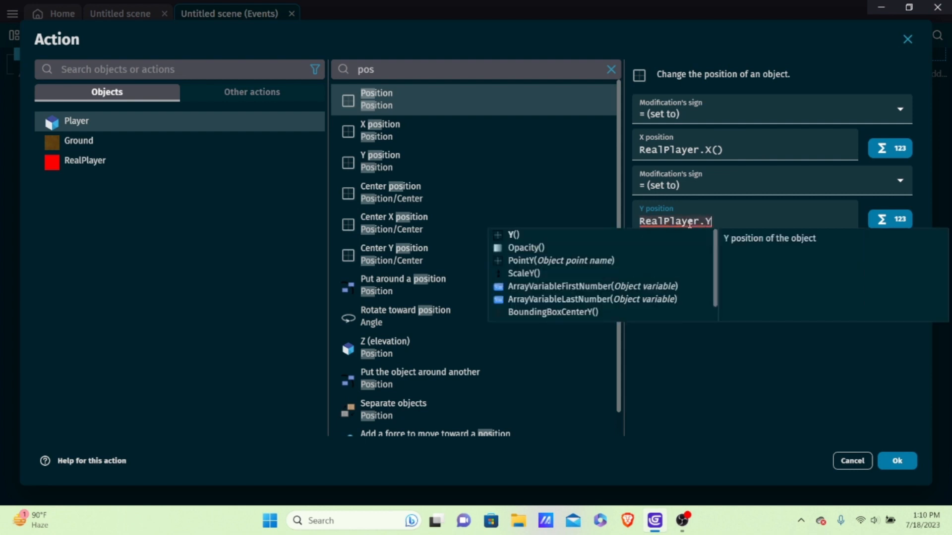
{"action": "type", "text": "()"}
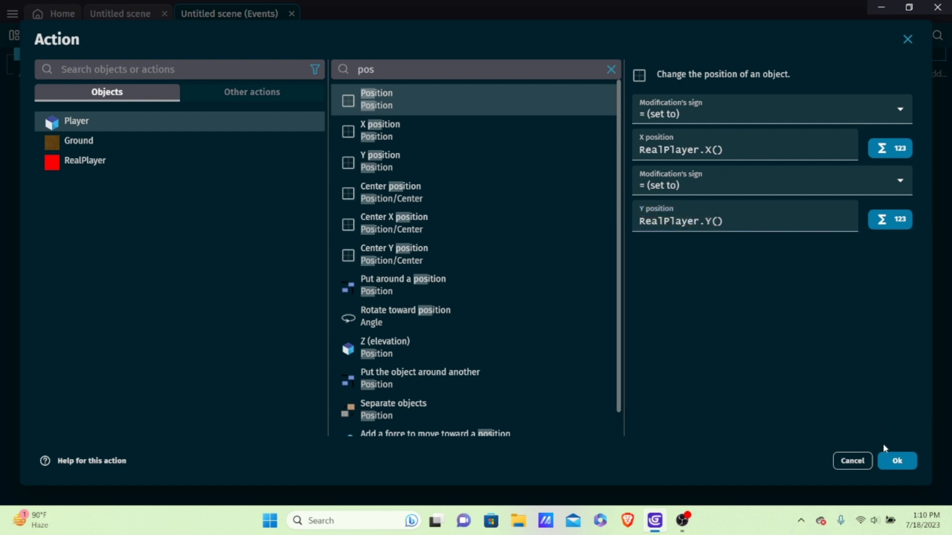
{"action": "left_click", "coordinate": [895, 461]}
{"action": "left_click", "coordinate": [428, 35]}
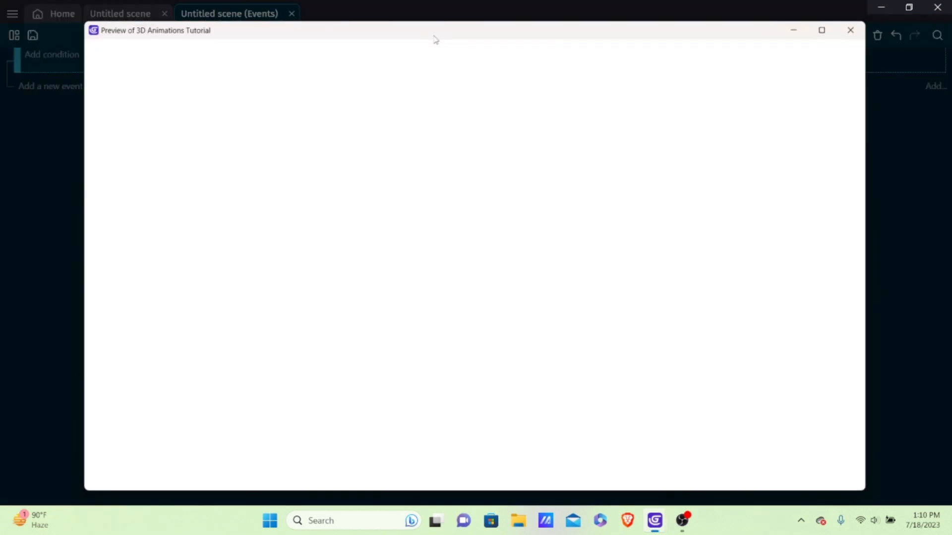
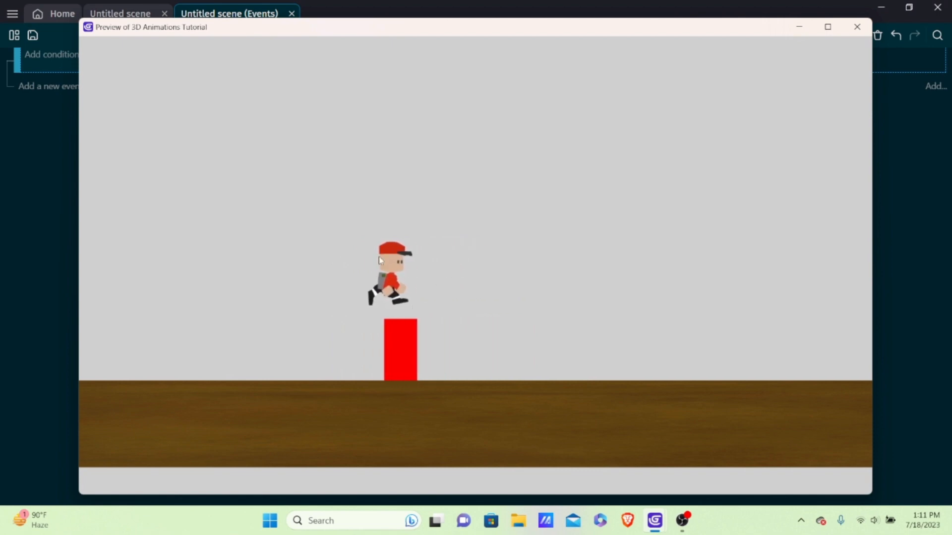
{"action": "left_click", "coordinate": [857, 27]}
Offset the Player's position action to RealPlayer.X() + 5 and RealPlayer.Y() + 93, and preview the alignment.
{"action": "double_click", "coordinate": [758, 54]}
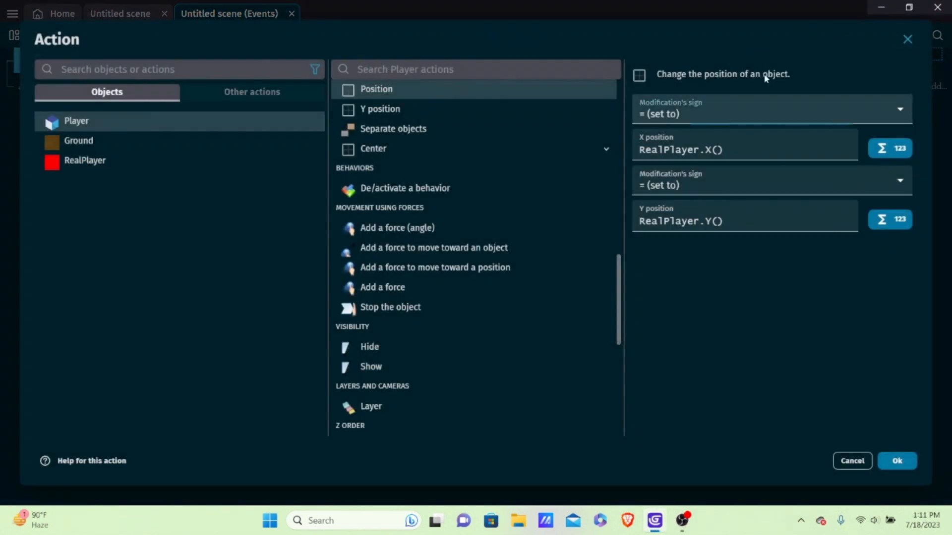
{"action": "left_click", "coordinate": [760, 213]}
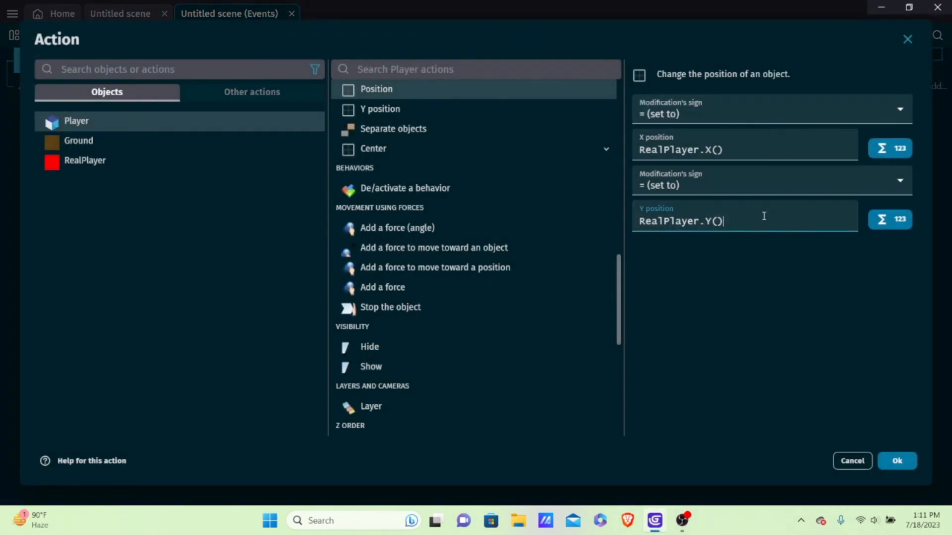
{"action": "type", "text": "+ 93"}
{"action": "left_click", "coordinate": [748, 151]}
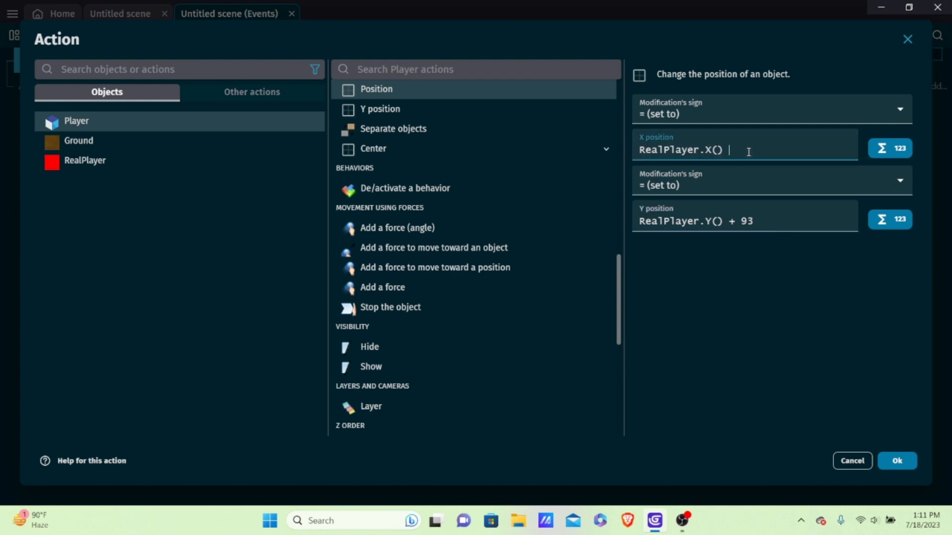
{"action": "type", "text": "+ 5"}
{"action": "left_click", "coordinate": [864, 444]}
{"action": "left_click", "coordinate": [896, 461]}
{"action": "left_click", "coordinate": [441, 35]}
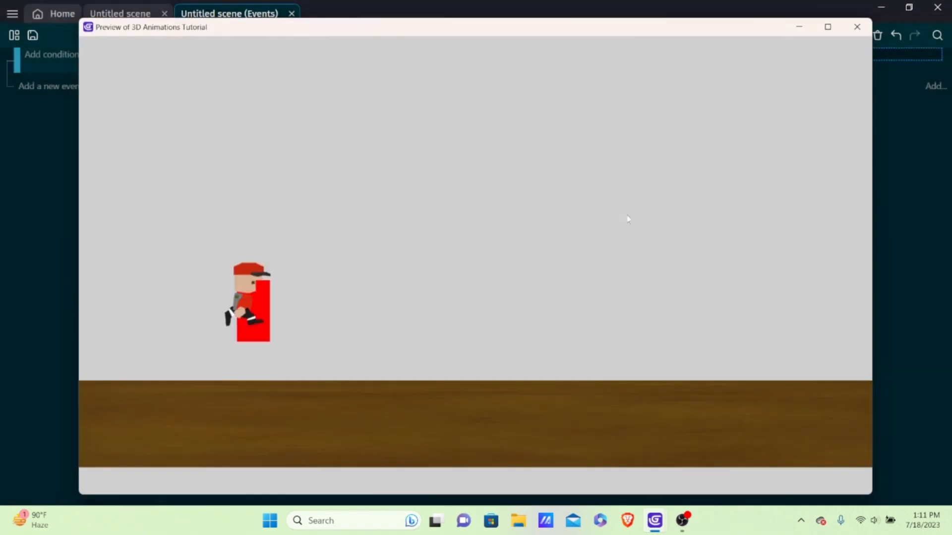
{"action": "left_click", "coordinate": [857, 28]}
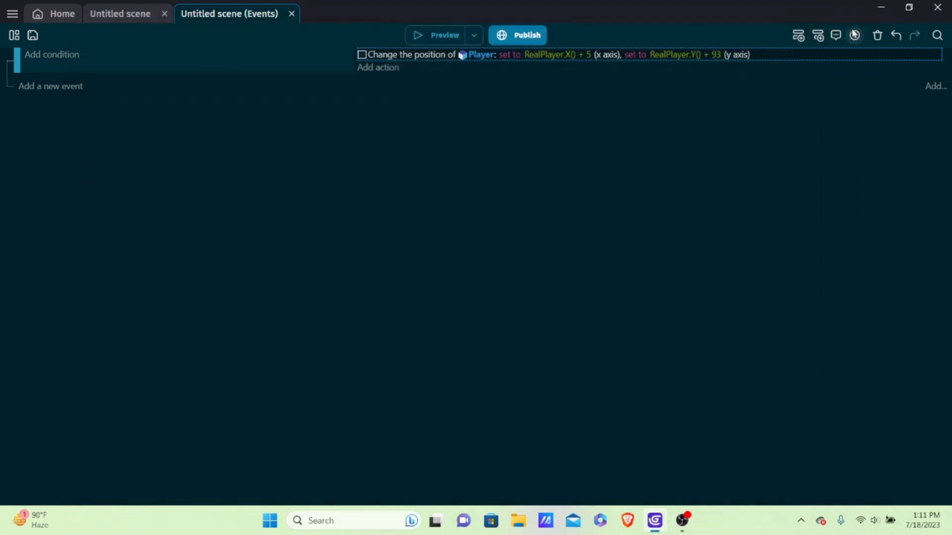
Change the Player's Y position expression to RealPlayer.Y() + 100 and preview the scene.
{"action": "double_click", "coordinate": [772, 57]}
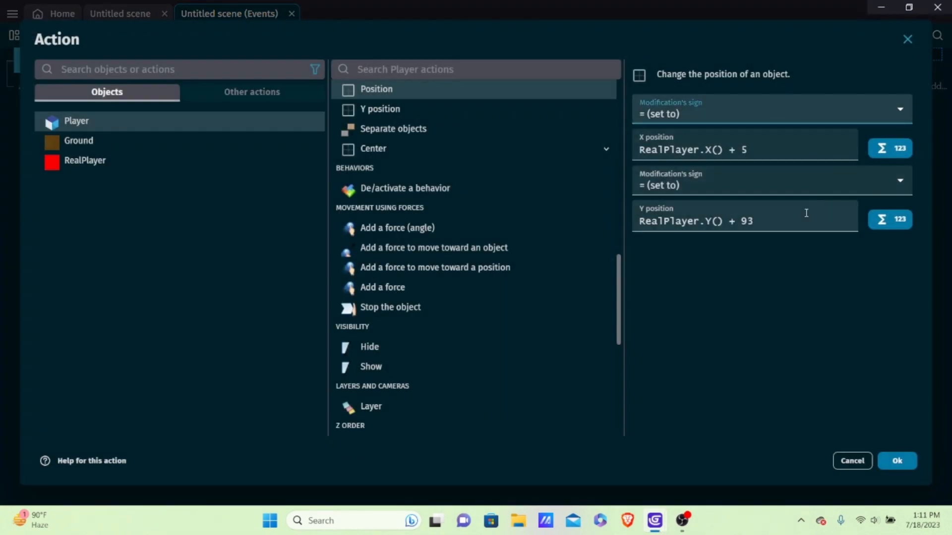
{"action": "left_click", "coordinate": [791, 224]}
{"action": "key", "text": "BackSpace"}
{"action": "key", "text": "BackSpace"}
{"action": "type", "text": "100"}
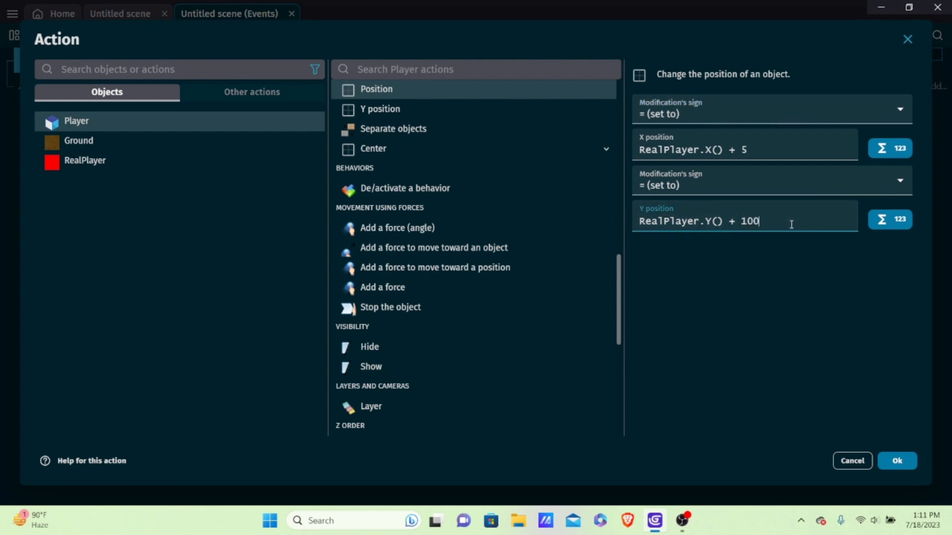
{"action": "left_click", "coordinate": [785, 258]}
{"action": "left_click", "coordinate": [890, 465]}
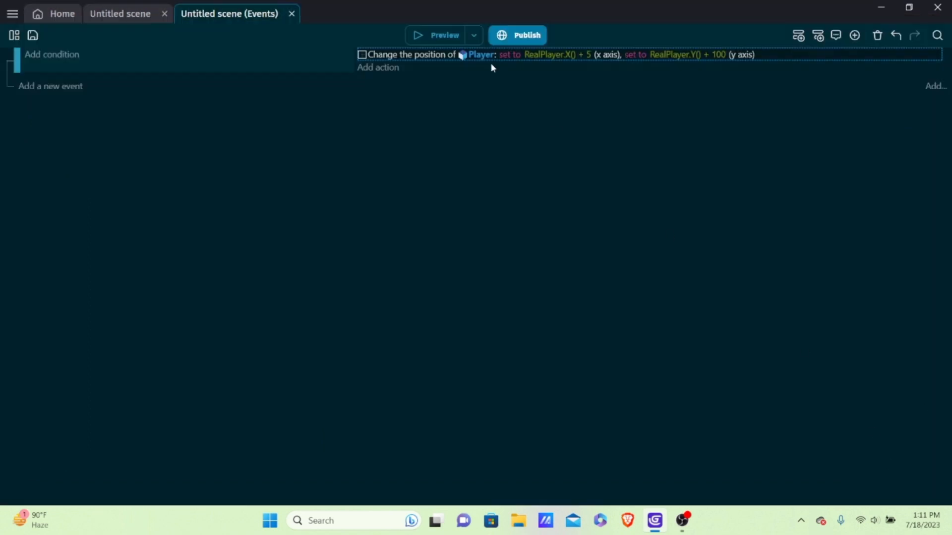
{"action": "left_click", "coordinate": [441, 31]}
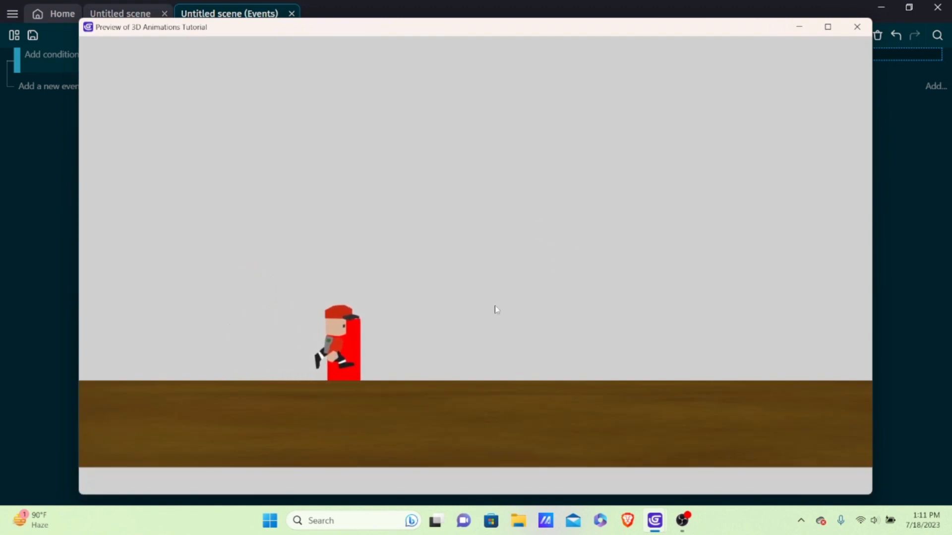
{"action": "left_click", "coordinate": [857, 26]}
Raise the Y offset in the Player's position action to 110 and check the model against the ground in a preview.
{"action": "double_click", "coordinate": [788, 52]}
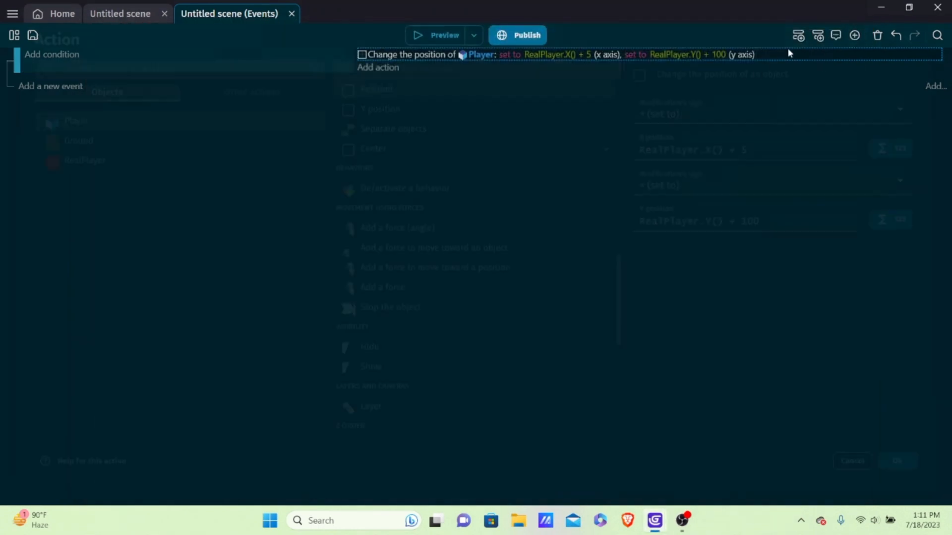
{"action": "left_click", "coordinate": [795, 217]}
{"action": "key", "text": "BackSpace"}
{"action": "key", "text": "BackSpace"}
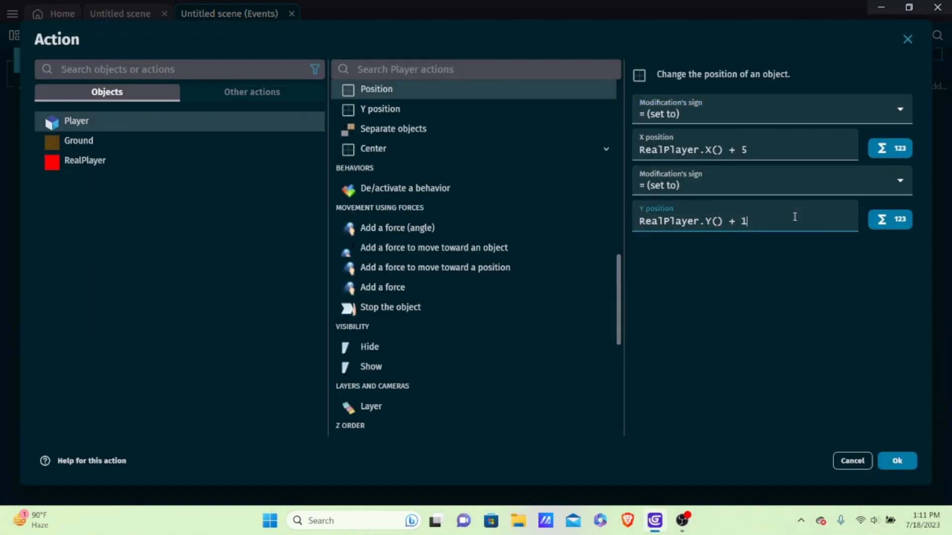
{"action": "type", "text": "10"}
{"action": "left_click", "coordinate": [898, 461]}
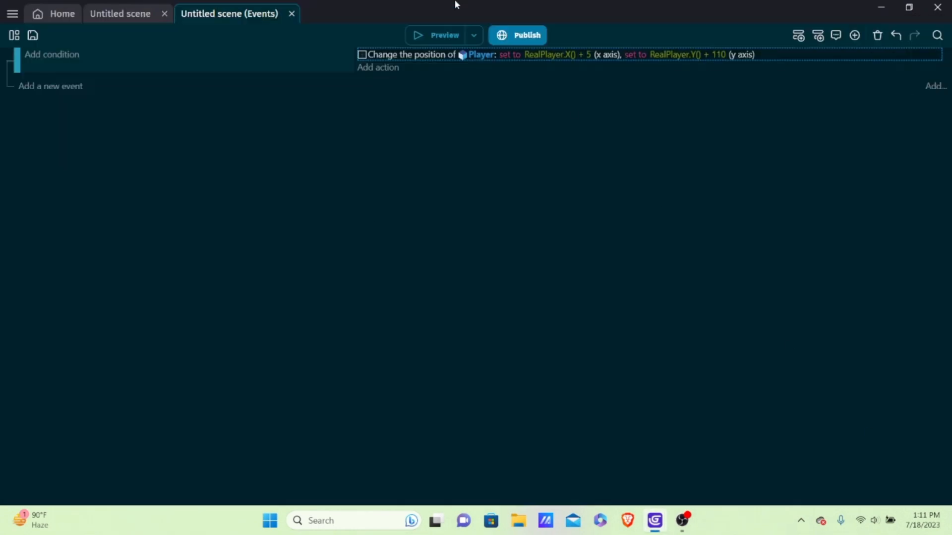
{"action": "left_click", "coordinate": [417, 35]}
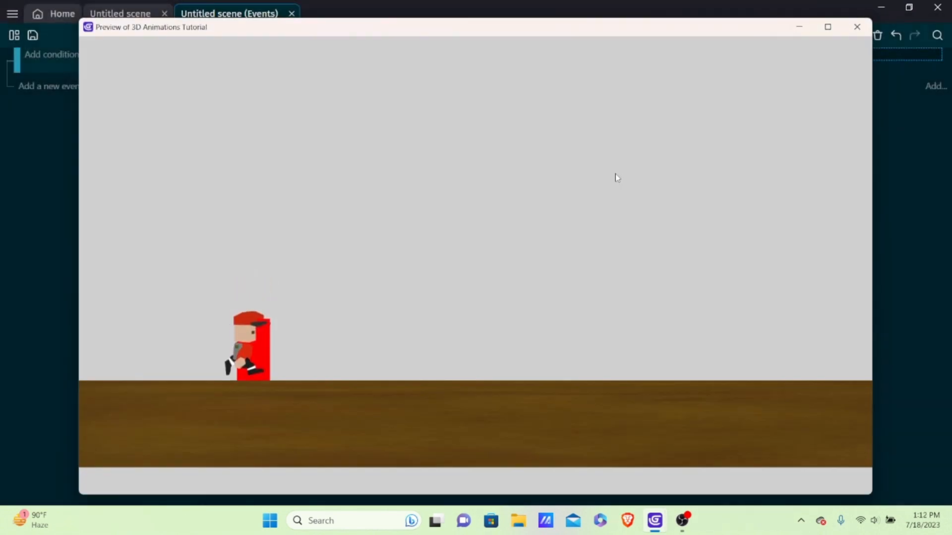
{"action": "left_click", "coordinate": [857, 27]}
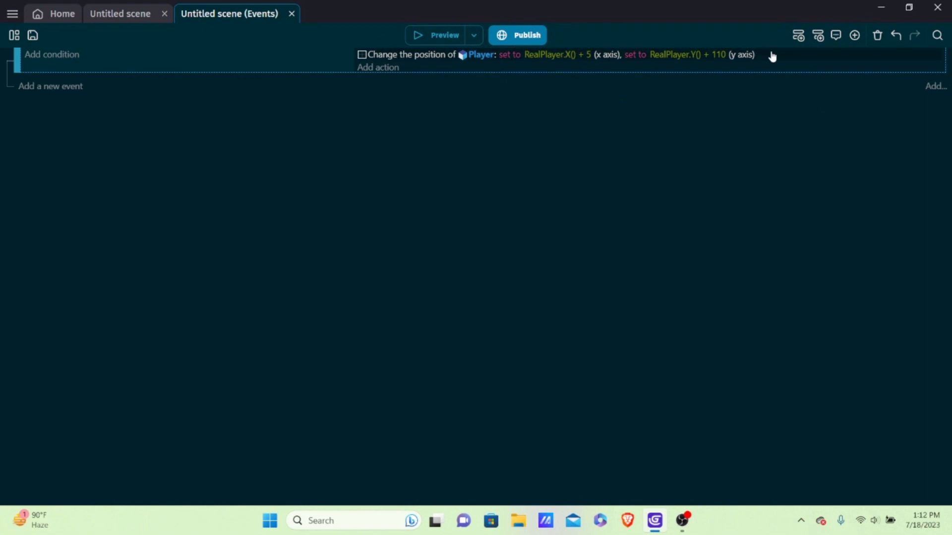
Set the Player's Y position to RealPlayer.Y() + 117 and test moving the character in a preview.
{"action": "double_click", "coordinate": [772, 56]}
{"action": "left_click", "coordinate": [804, 225]}
{"action": "key", "text": "BackSpace"}
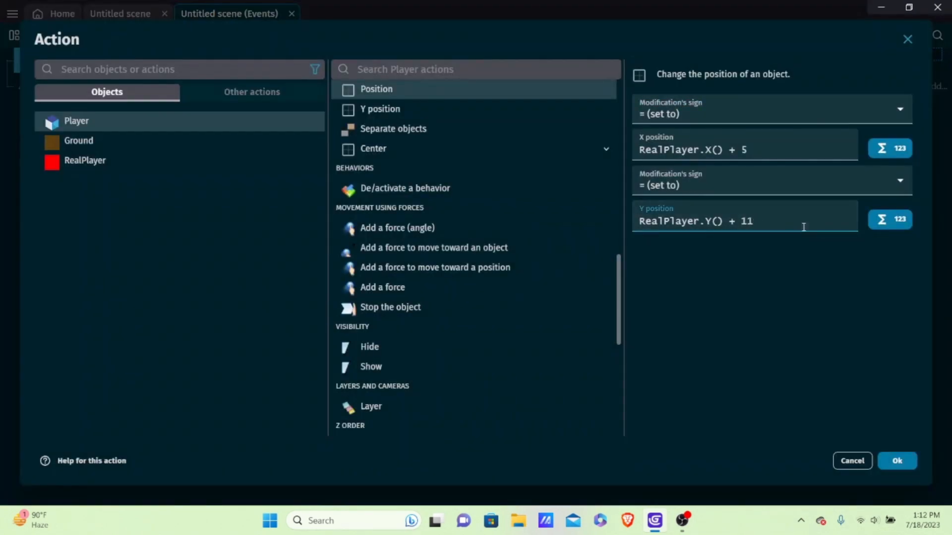
{"action": "type", "text": "7"}
{"action": "left_click", "coordinate": [898, 460]}
{"action": "left_click", "coordinate": [443, 40]}
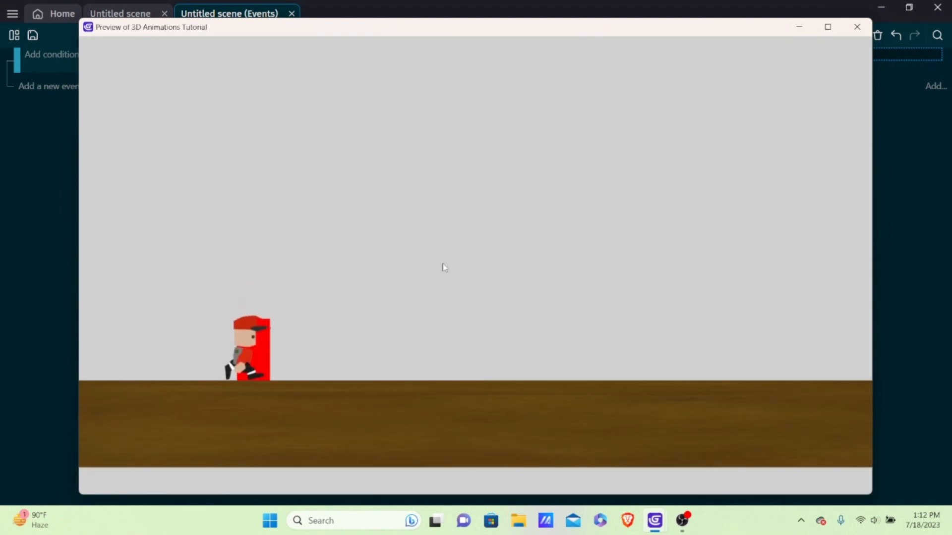
{"action": "key", "text": "Right"}
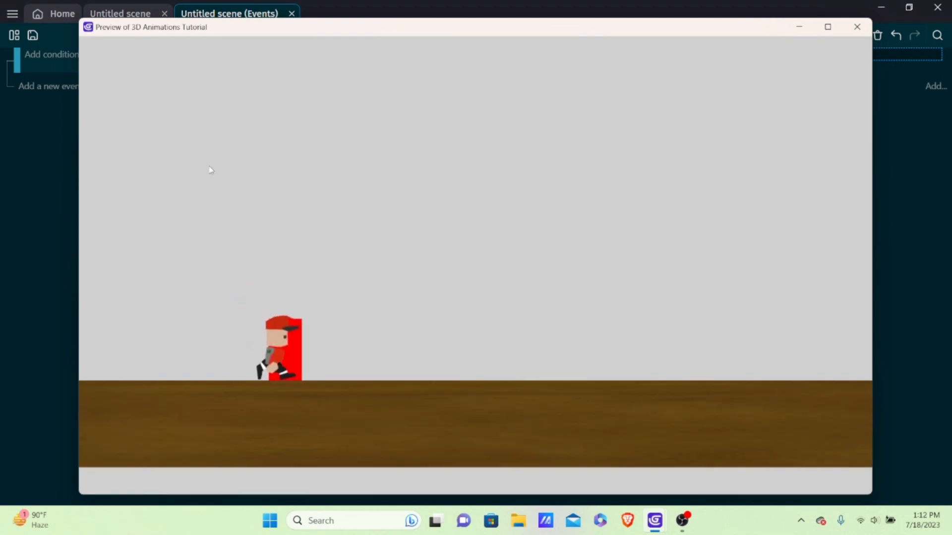
{"action": "left_click", "coordinate": [858, 27]}
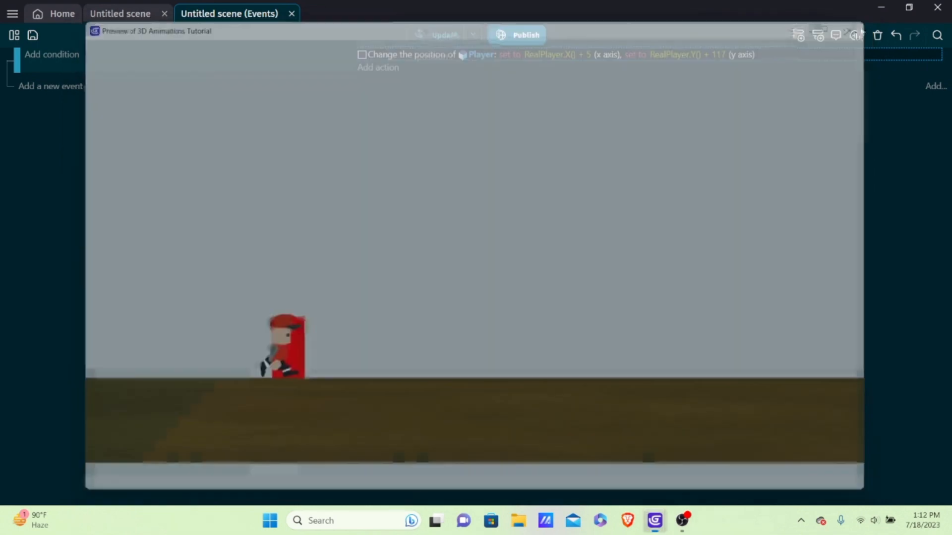
Set the Player's X position to RealPlayer.X() + 10 and preview its alignment with the red block.
{"action": "left_click", "coordinate": [580, 55]}
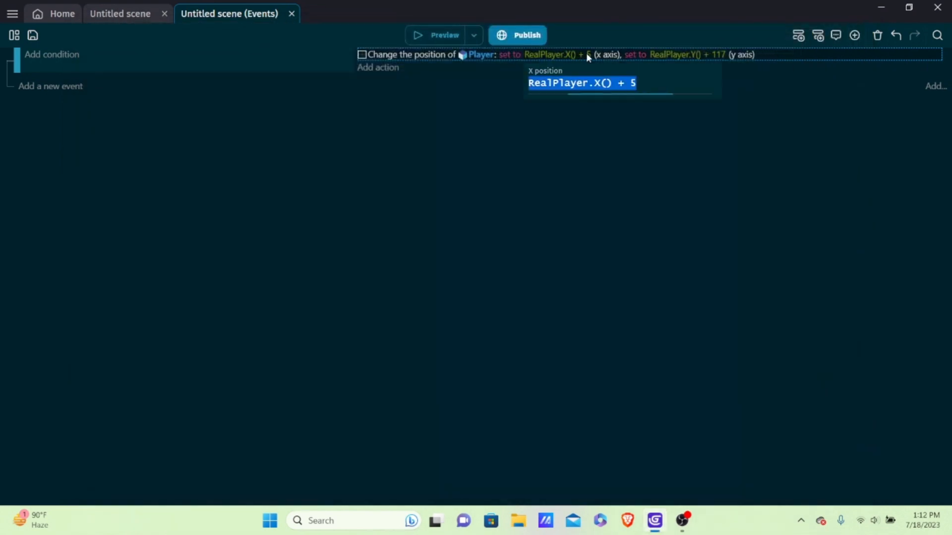
{"action": "left_click", "coordinate": [658, 85]}
{"action": "key", "text": "BackSpace"}
{"action": "type", "text": "10"}
{"action": "left_click", "coordinate": [603, 188]}
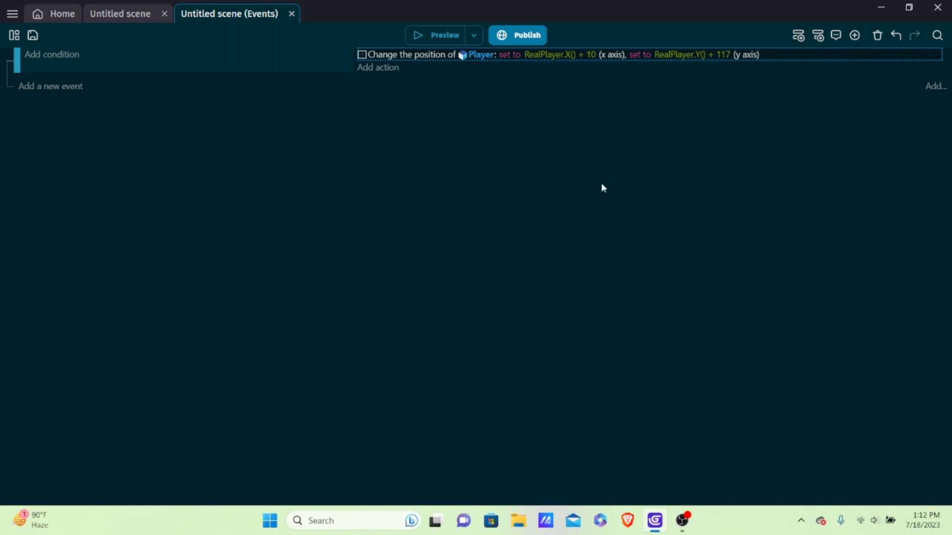
{"action": "left_click", "coordinate": [431, 31]}
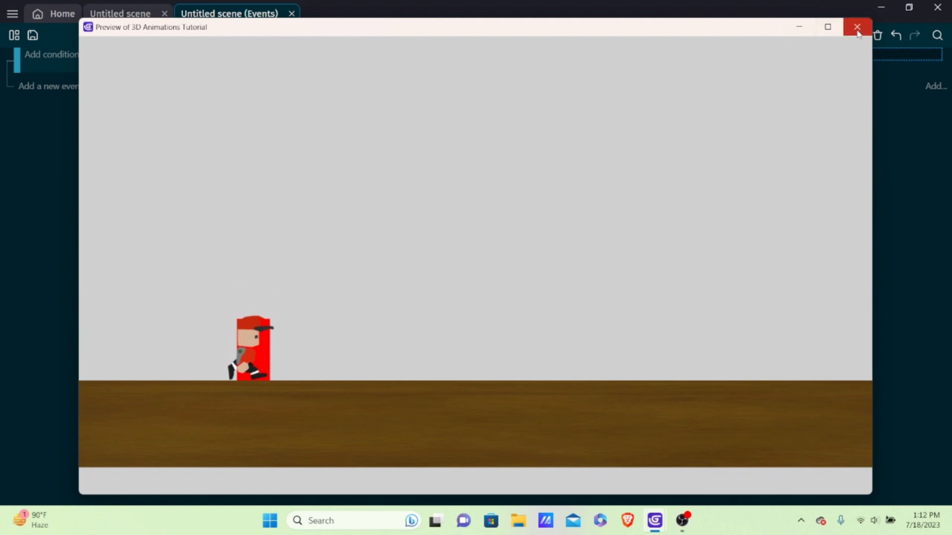
{"action": "left_click", "coordinate": [858, 28]}
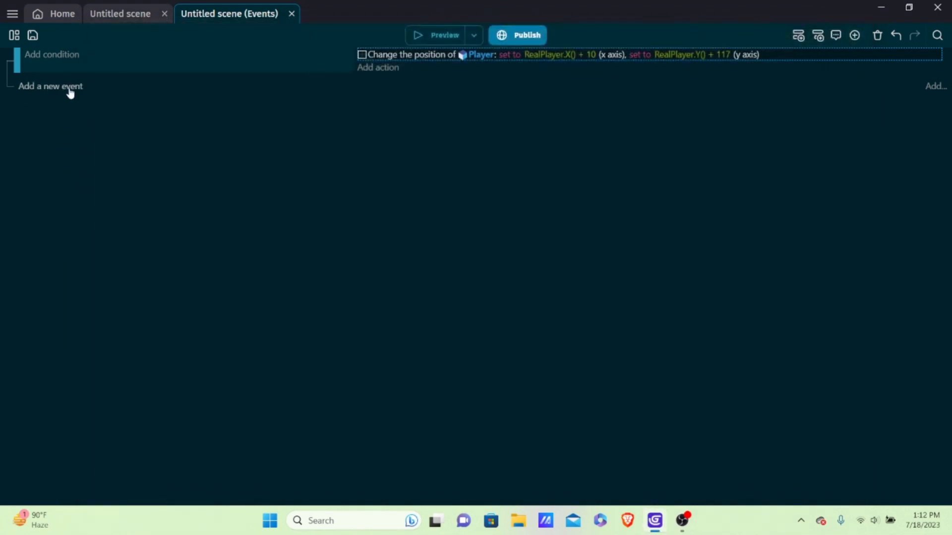
Add a Hide action for RealPlayer to the same event and preview the scene.
{"action": "left_click", "coordinate": [371, 73]}
{"action": "left_click", "coordinate": [129, 161]}
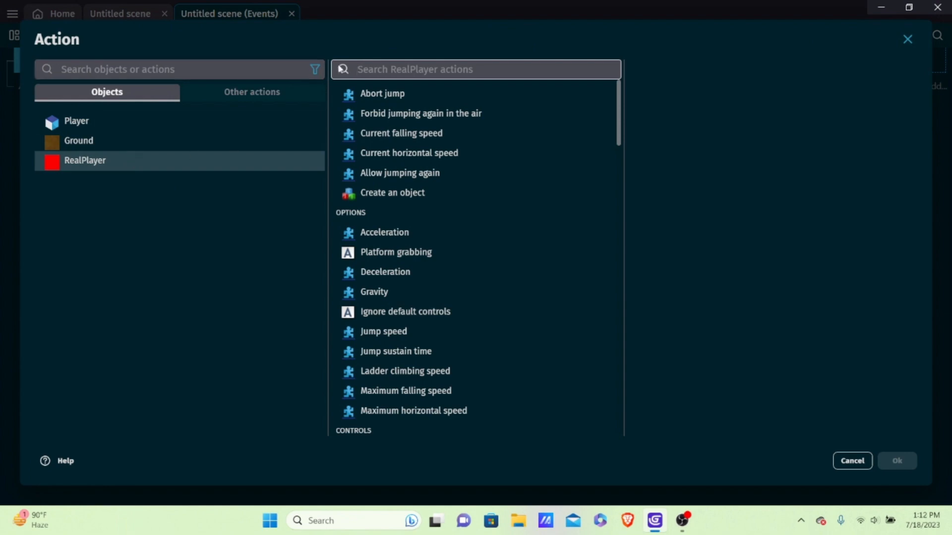
{"action": "type", "text": "hide"}
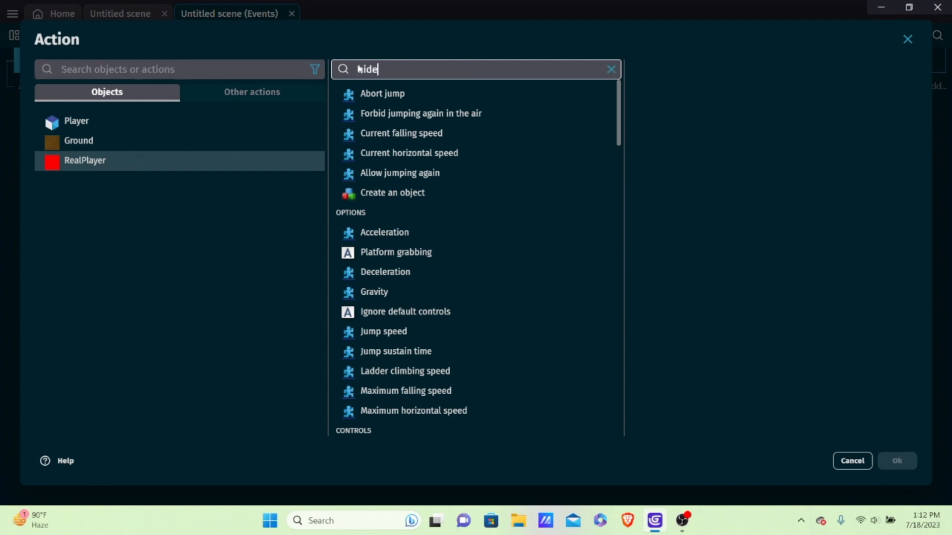
{"action": "left_click", "coordinate": [424, 96]}
{"action": "left_click", "coordinate": [895, 461]}
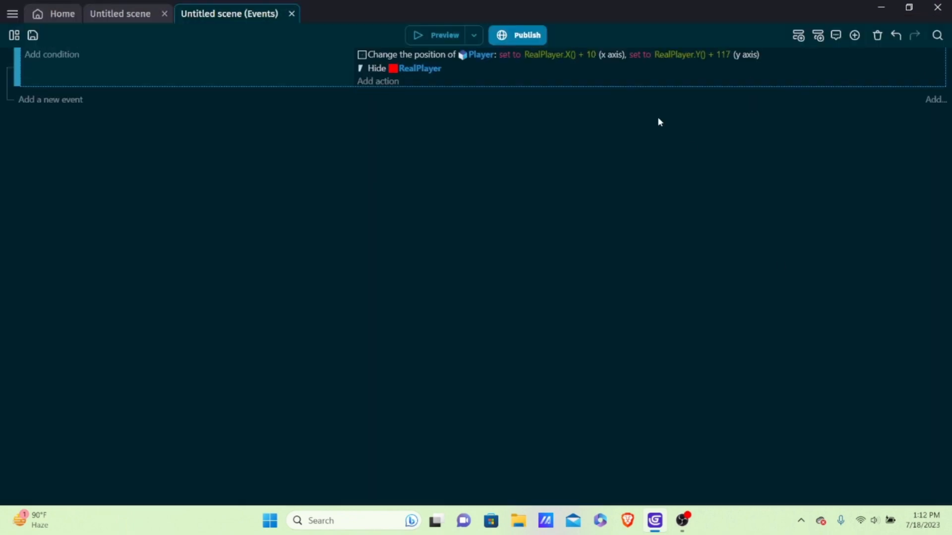
{"action": "left_click", "coordinate": [429, 32]}
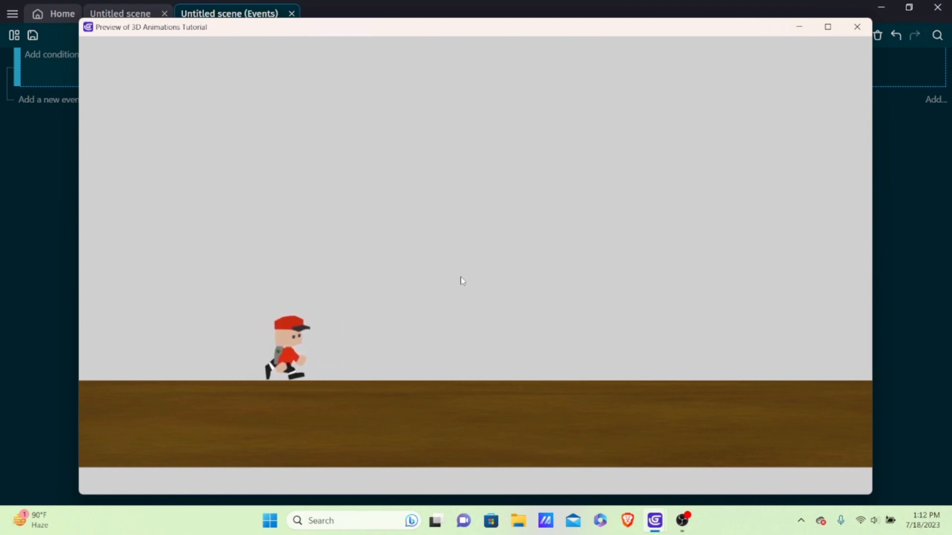
{"action": "left_click", "coordinate": [858, 27]}
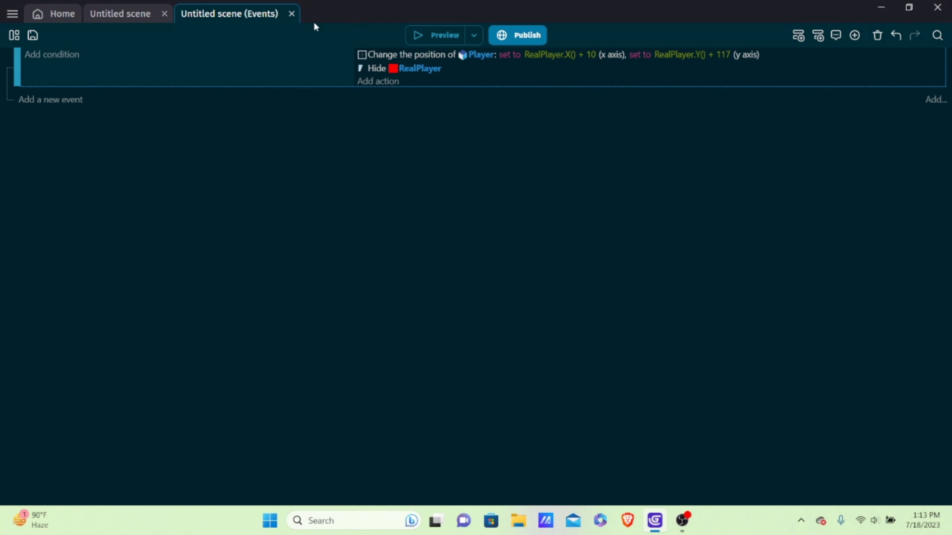
Open the Player object's settings from the scene and add a first animation named Run.
{"action": "left_click", "coordinate": [121, 13]}
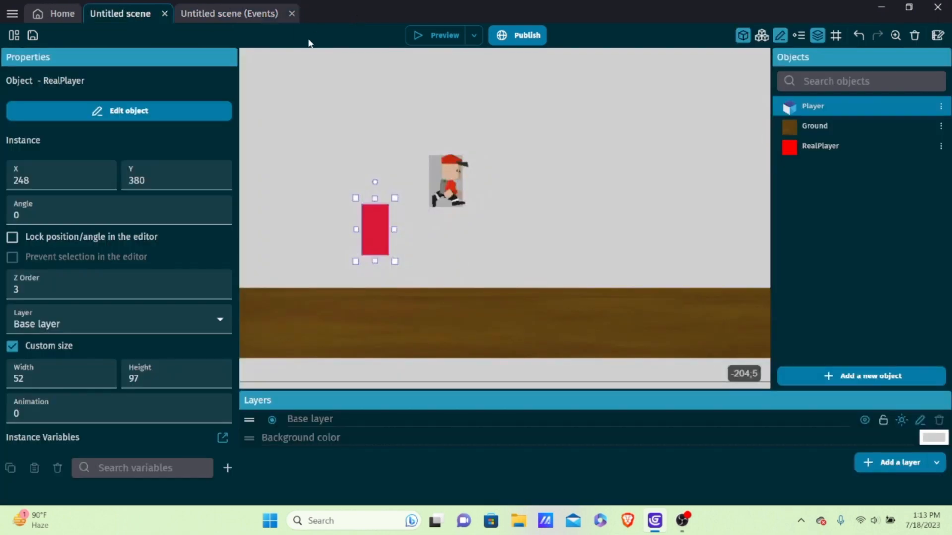
{"action": "double_click", "coordinate": [808, 104]}
{"action": "scroll", "coordinate": [440, 404], "scroll_direction": "down", "scroll_amount": 3}
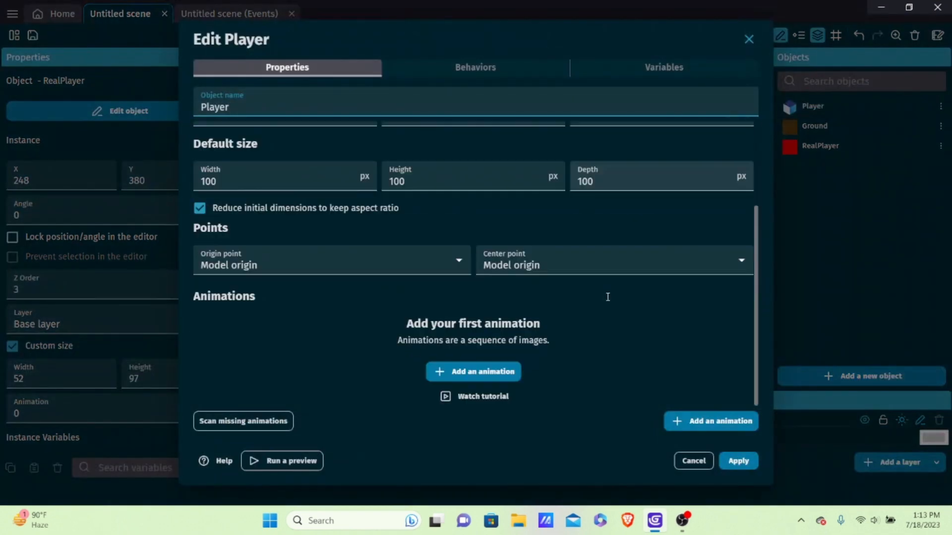
{"action": "left_click", "coordinate": [470, 380]}
{"action": "left_click", "coordinate": [355, 342]}
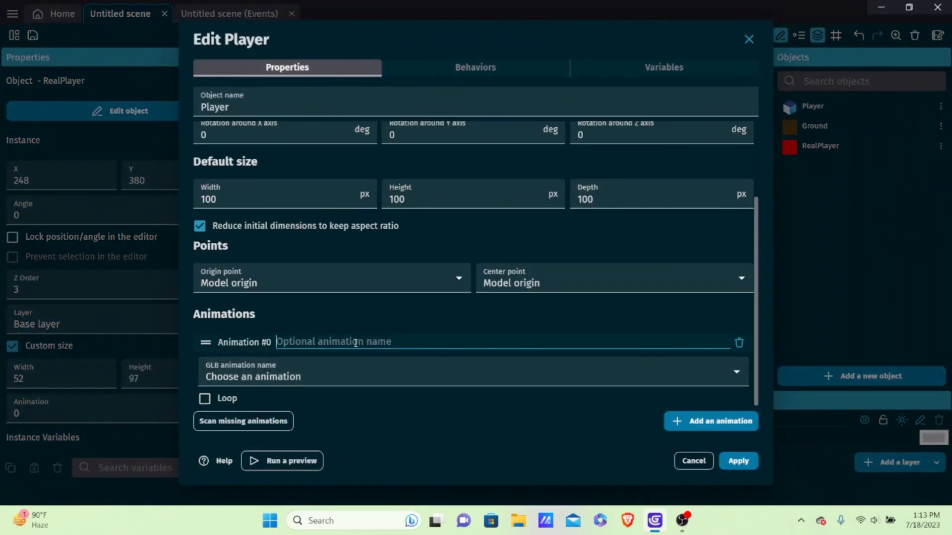
{"action": "type", "text": "Run"}
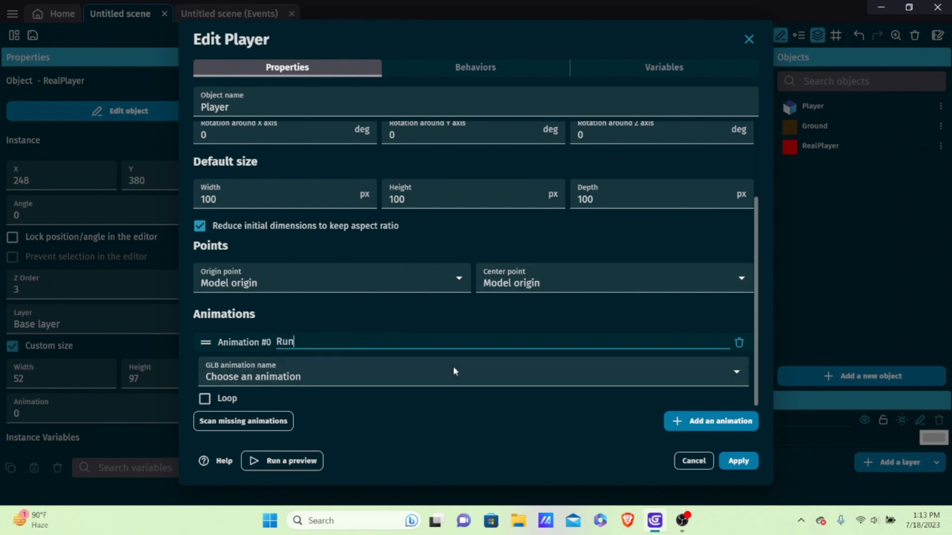
Add two more animations to the Player object, named Jump and Fall.
{"action": "left_click", "coordinate": [706, 423]}
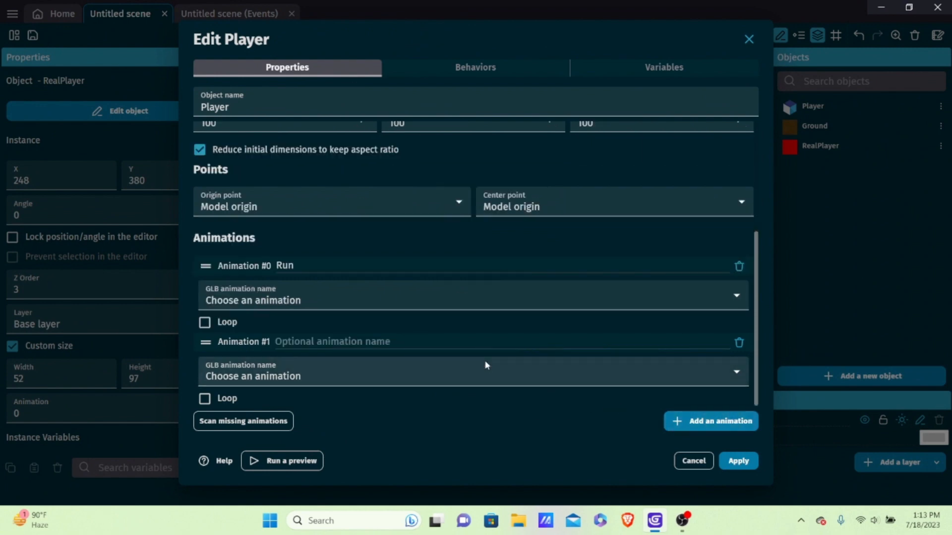
{"action": "left_click", "coordinate": [383, 343]}
{"action": "type", "text": "Jump"}
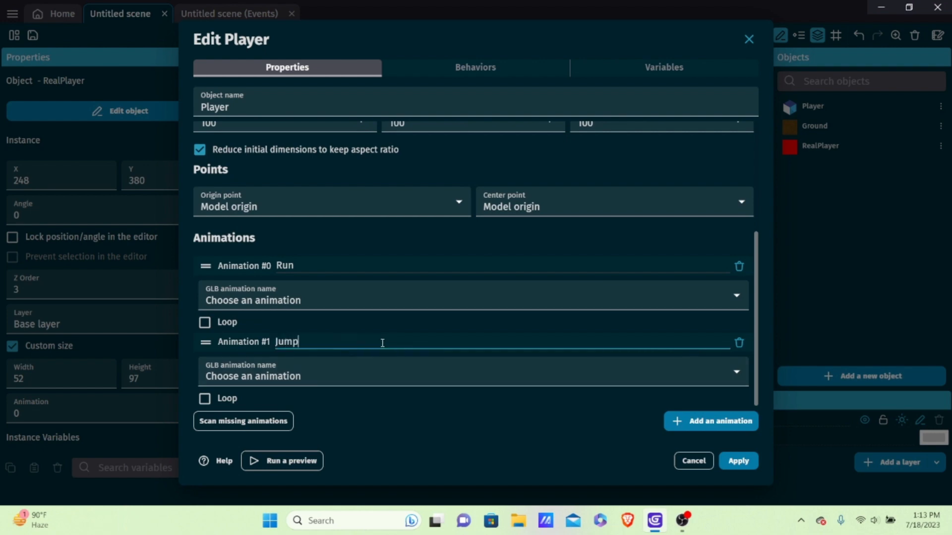
{"action": "left_click", "coordinate": [702, 419]}
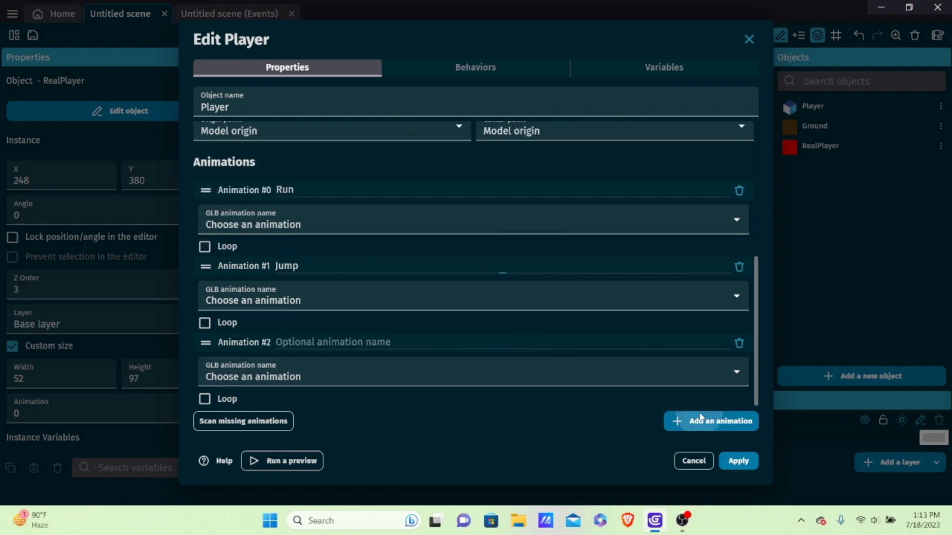
{"action": "left_click", "coordinate": [450, 337]}
{"action": "type", "text": "Fall"}
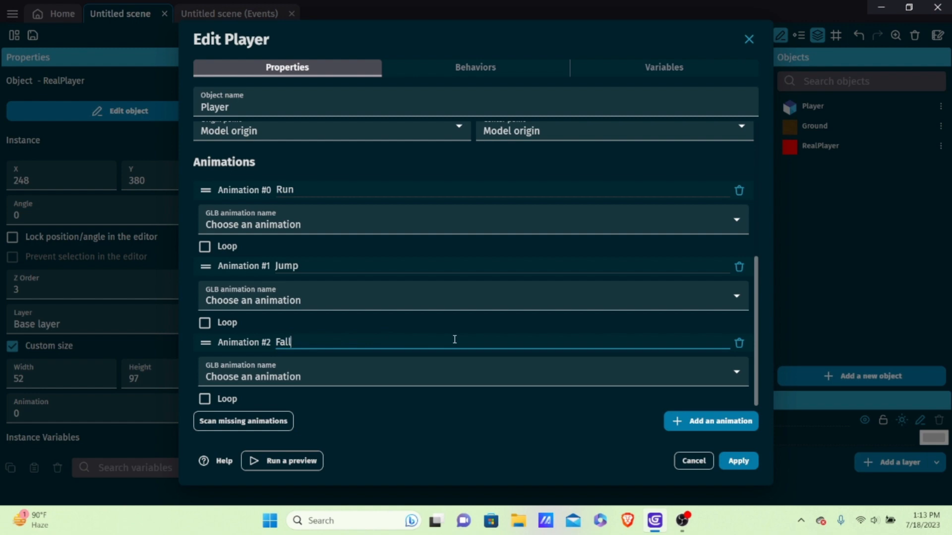
Assign the Run, Jump and Fall GLB animations to the matching Player entries, loop only Run, and apply the changes.
{"action": "left_click", "coordinate": [220, 247]}
{"action": "left_click", "coordinate": [257, 222]}
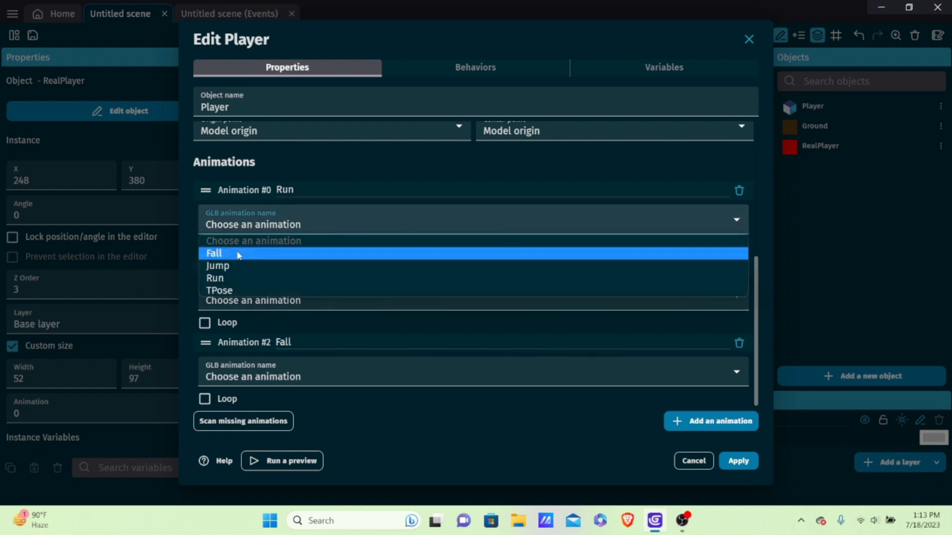
{"action": "left_click", "coordinate": [228, 279]}
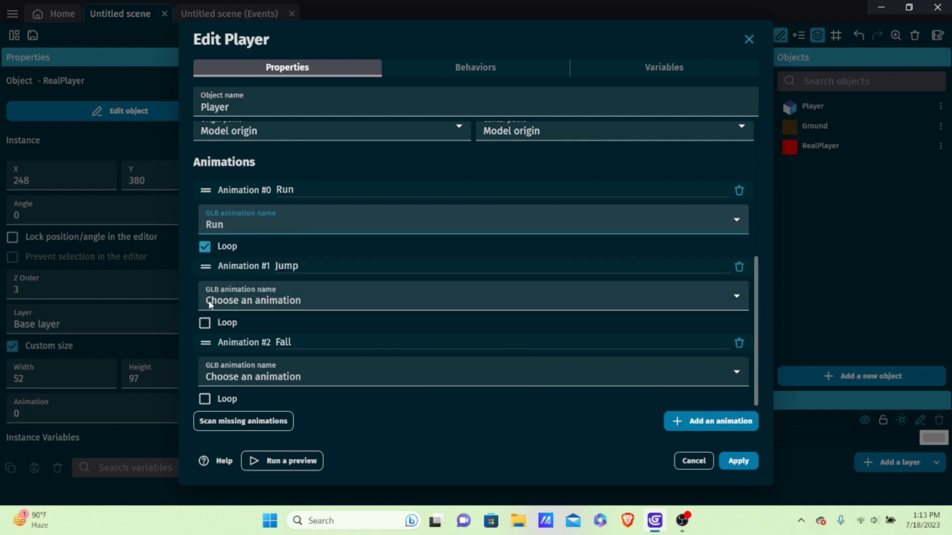
{"action": "left_click", "coordinate": [237, 305]}
{"action": "left_click", "coordinate": [264, 310]}
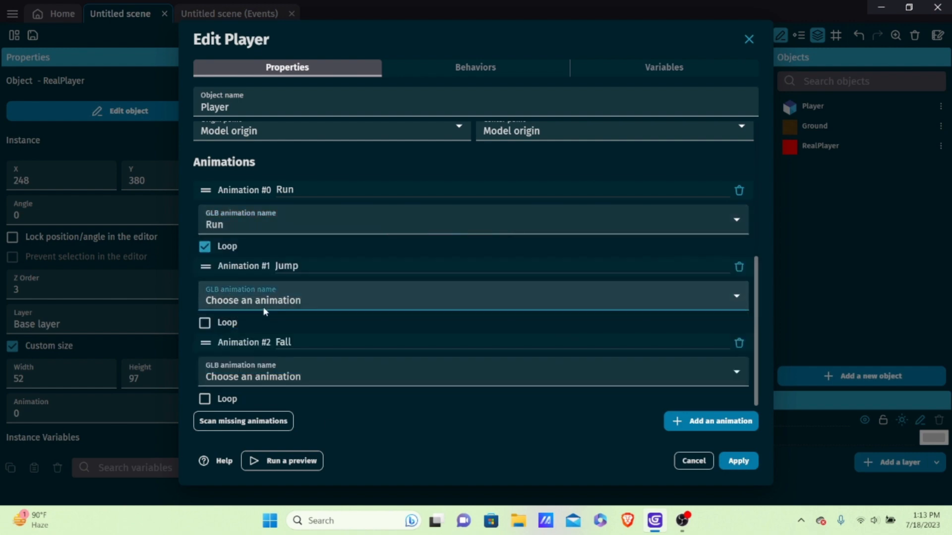
{"action": "left_click", "coordinate": [264, 311]}
{"action": "left_click", "coordinate": [239, 341]}
{"action": "left_click", "coordinate": [251, 376]}
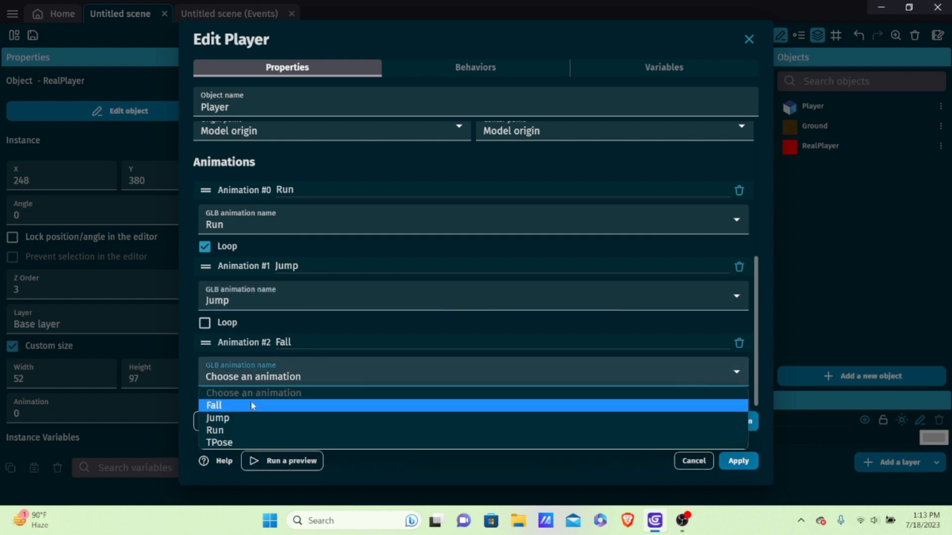
{"action": "left_click", "coordinate": [250, 406]}
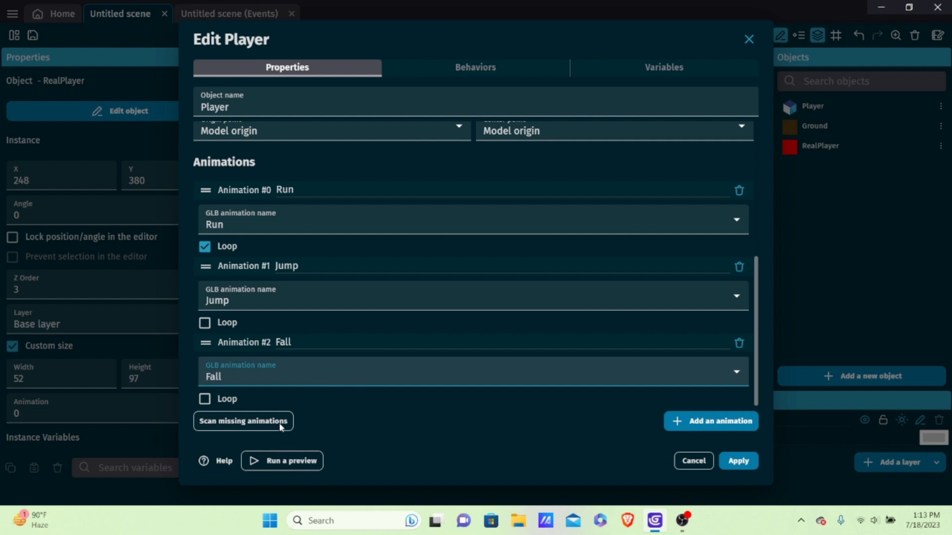
{"action": "left_click", "coordinate": [741, 461]}
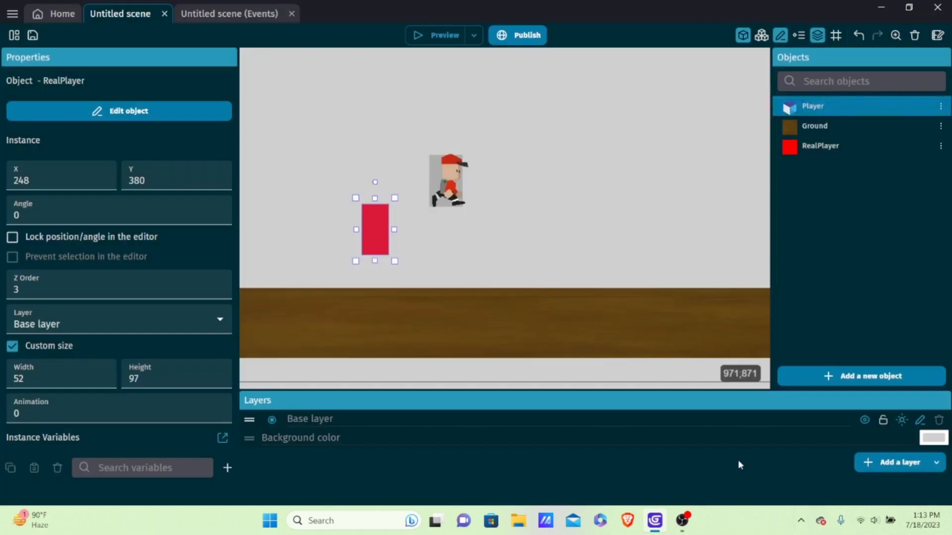
Add a new event to the scene's events with the condition that RealPlayer is on floor.
{"action": "left_click", "coordinate": [224, 15]}
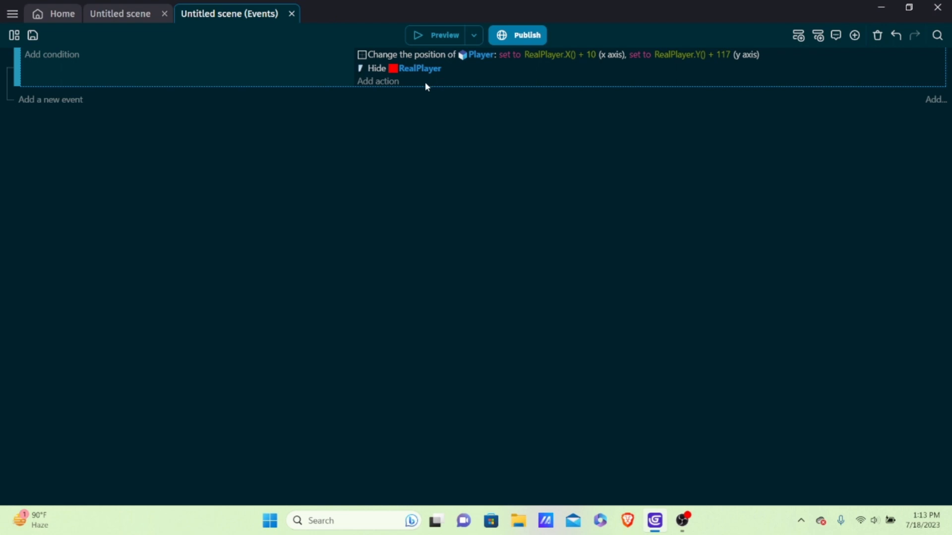
{"action": "left_click", "coordinate": [124, 14]}
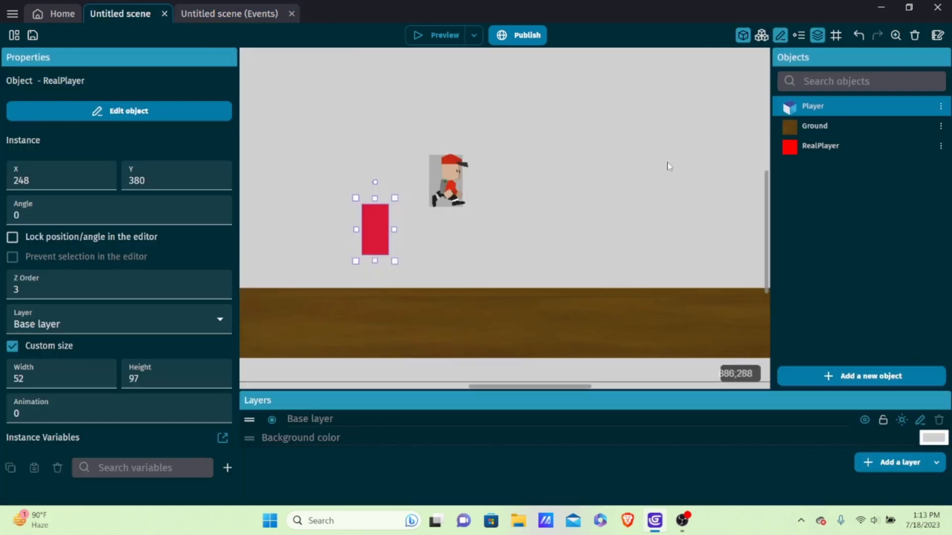
{"action": "left_click", "coordinate": [226, 11]}
{"action": "left_click", "coordinate": [52, 105]}
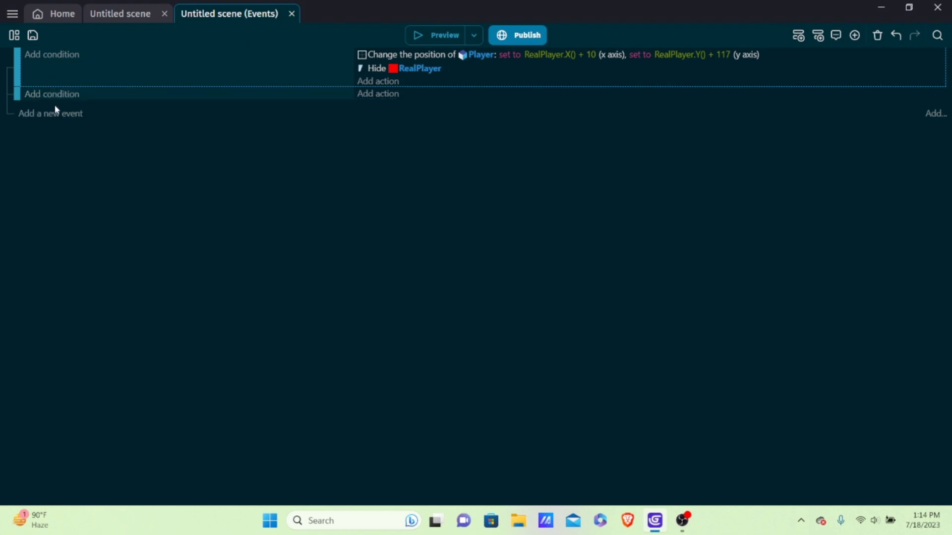
{"action": "left_click", "coordinate": [55, 95]}
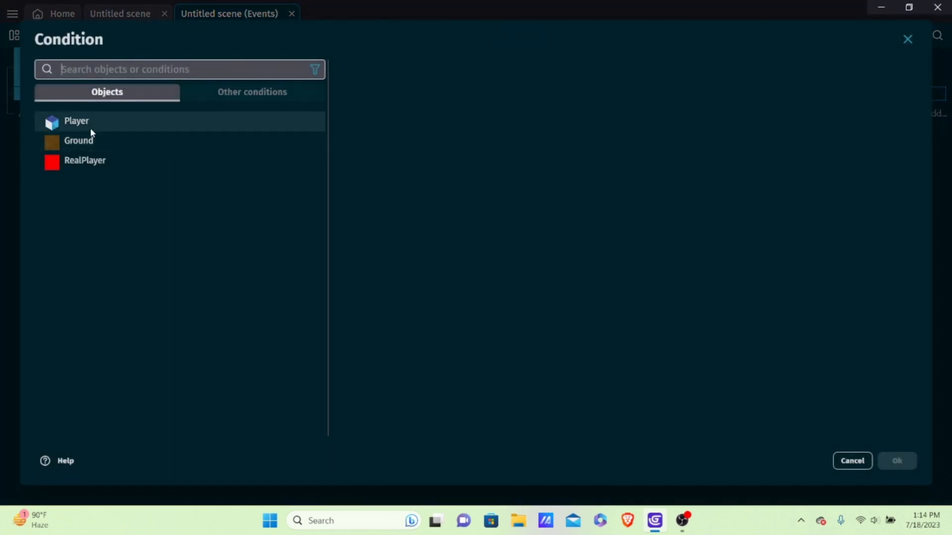
{"action": "left_click", "coordinate": [94, 162]}
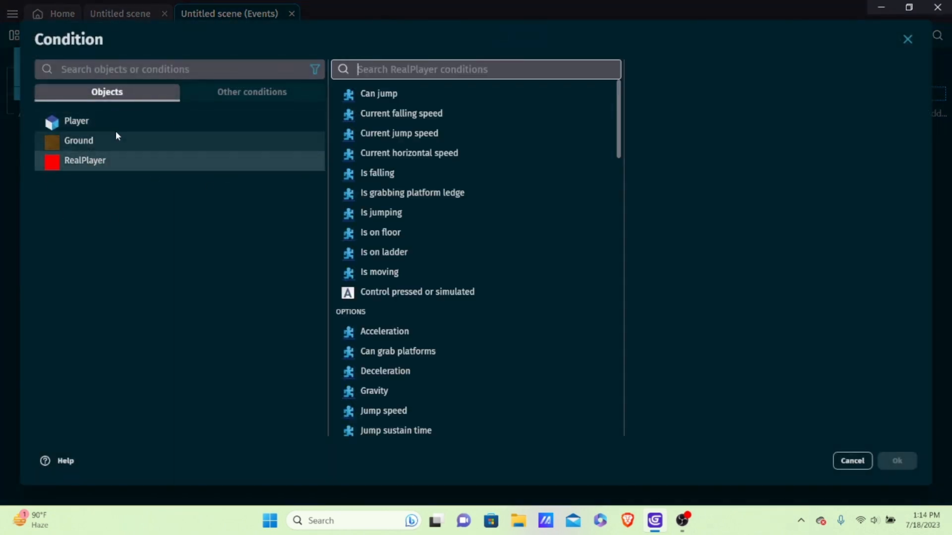
{"action": "left_click", "coordinate": [389, 237]}
{"action": "left_click", "coordinate": [896, 460]}
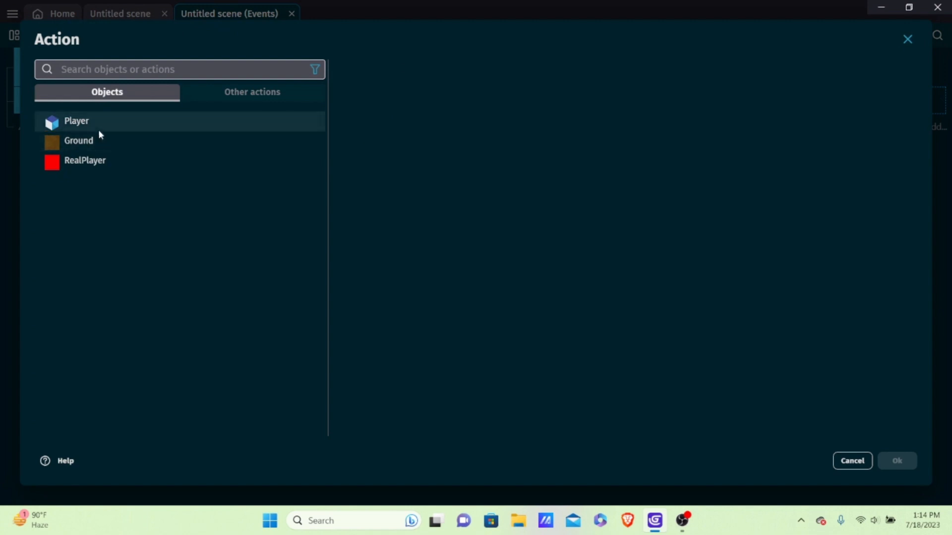
Add an action to the on-floor event setting Player's animation by name to Run, and check it in a preview.
{"action": "left_click", "coordinate": [97, 124]}
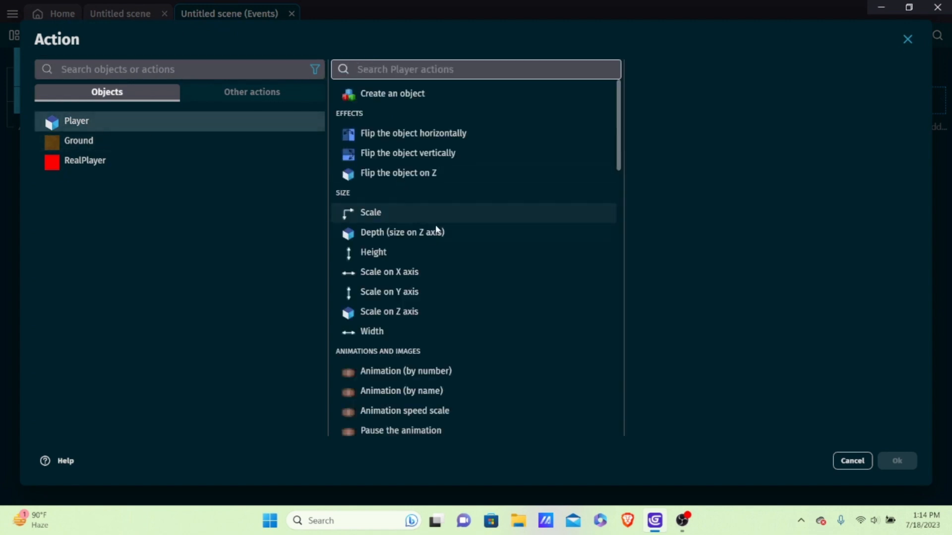
{"action": "scroll", "coordinate": [438, 258], "scroll_direction": "down", "scroll_amount": 3}
{"action": "left_click", "coordinate": [434, 268]}
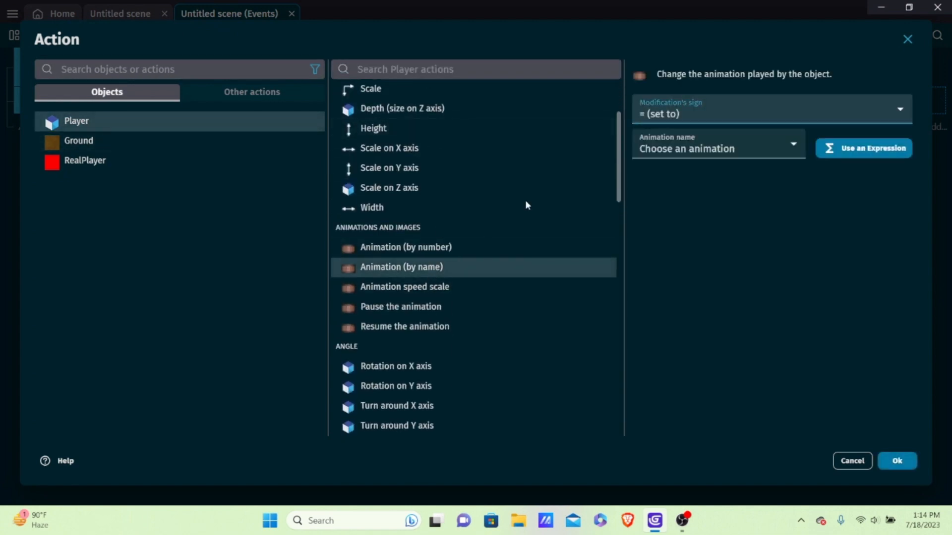
{"action": "left_click", "coordinate": [688, 140]}
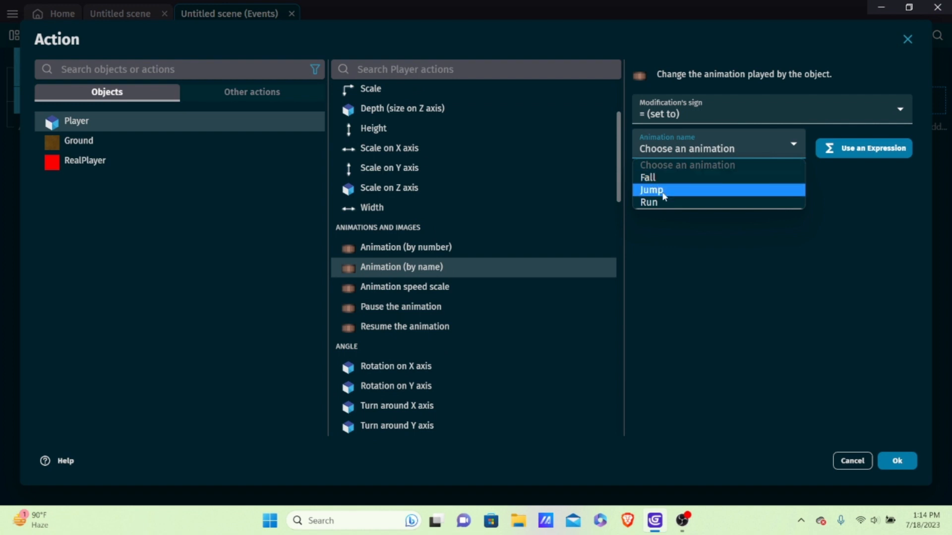
{"action": "left_click", "coordinate": [650, 203]}
{"action": "left_click", "coordinate": [896, 461]}
{"action": "left_click", "coordinate": [432, 35]}
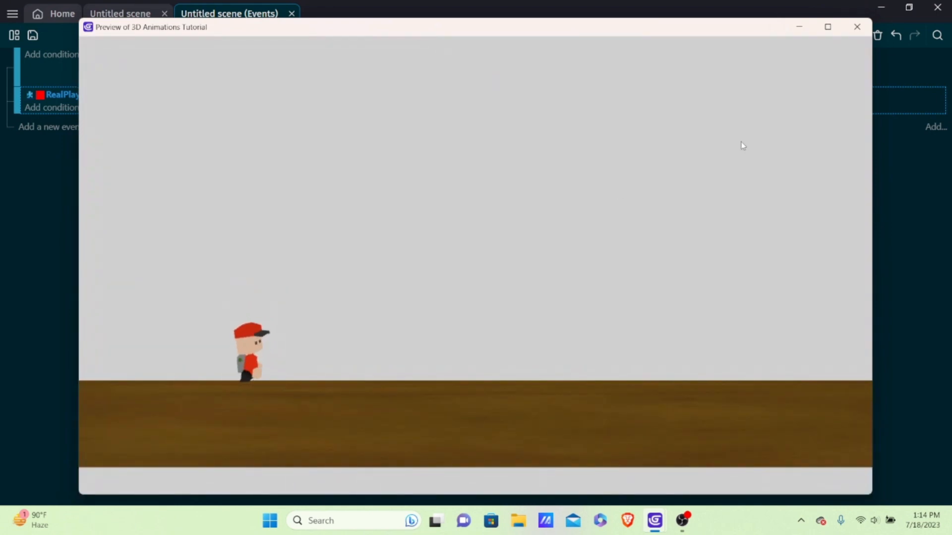
{"action": "left_click", "coordinate": [858, 28]}
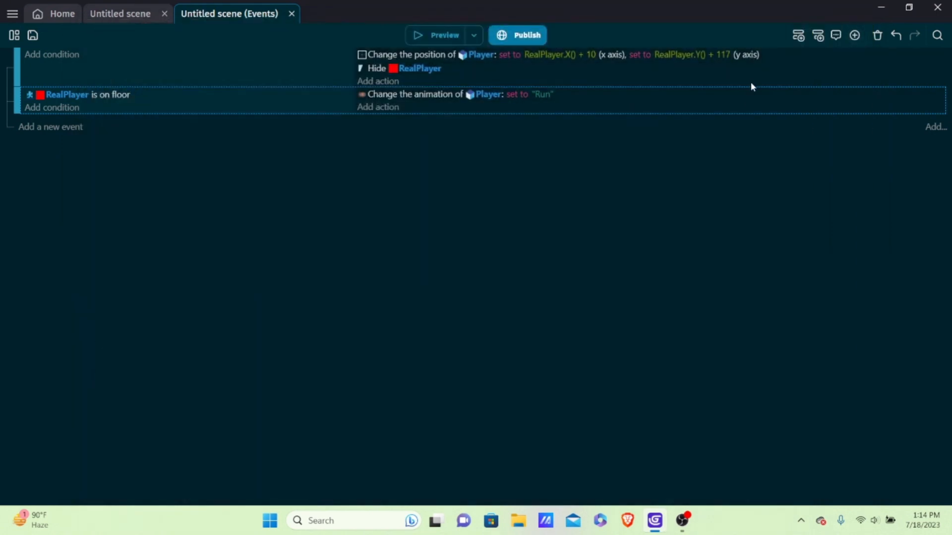
Set the Y position in the Player's position action to RealPlayer.Y() + 100.
{"action": "left_click", "coordinate": [718, 57]}
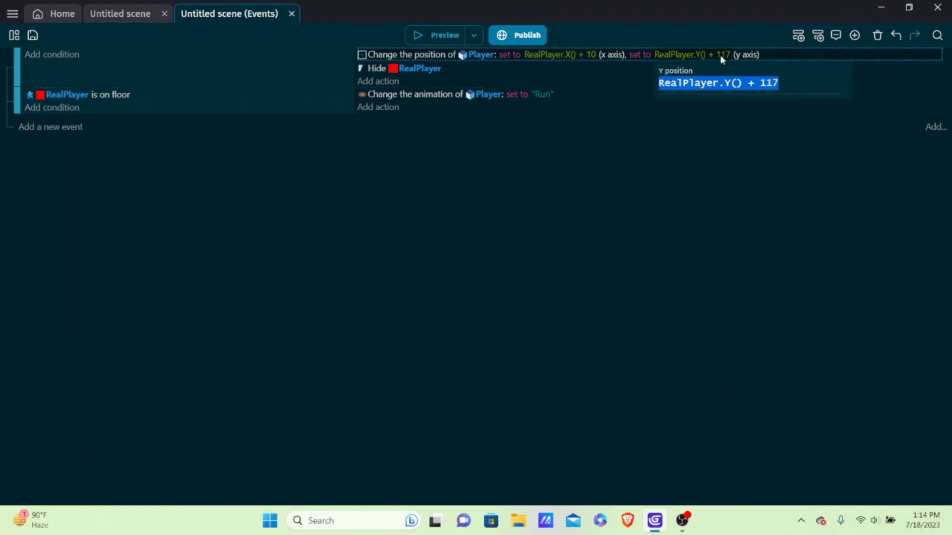
{"action": "left_click", "coordinate": [795, 86]}
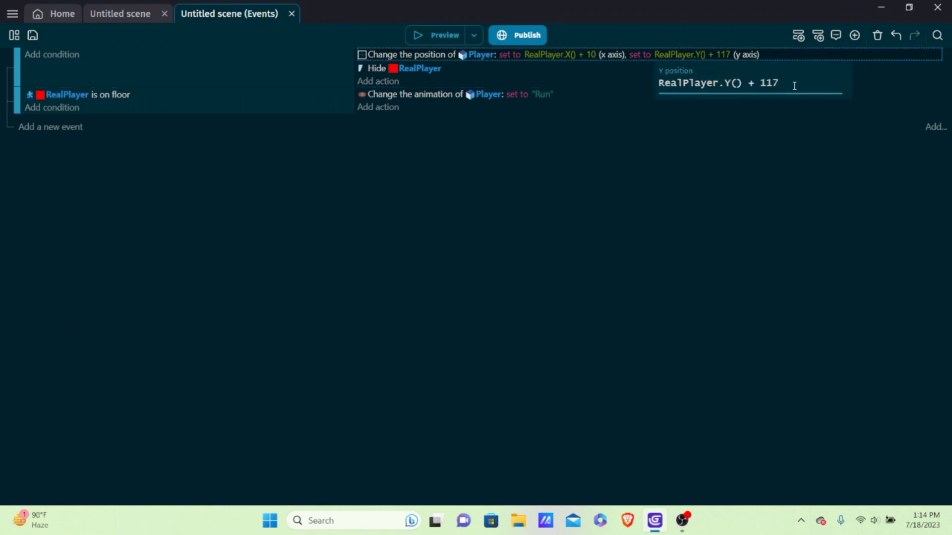
{"action": "left_click", "coordinate": [532, 118]}
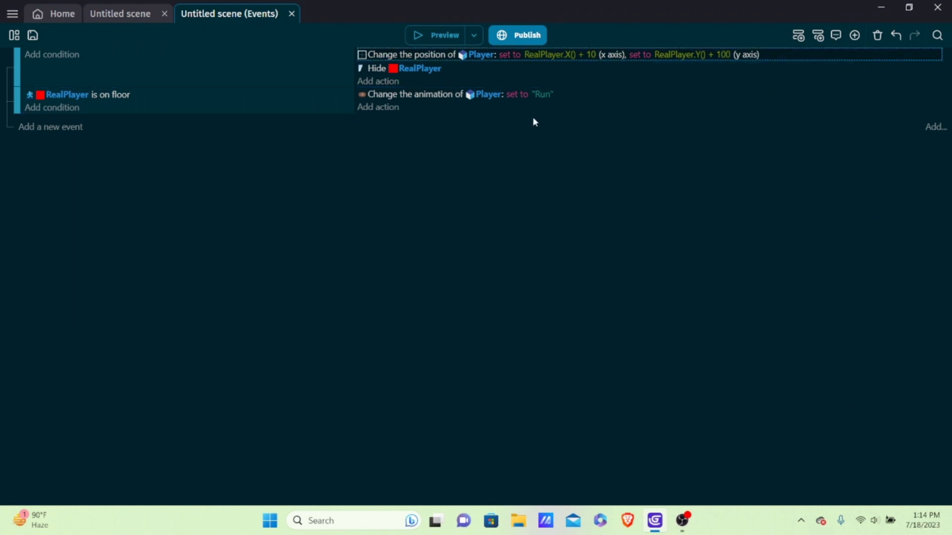
Preview the scene and test the character by moving it in both directions and jumping.
{"action": "left_click", "coordinate": [427, 35]}
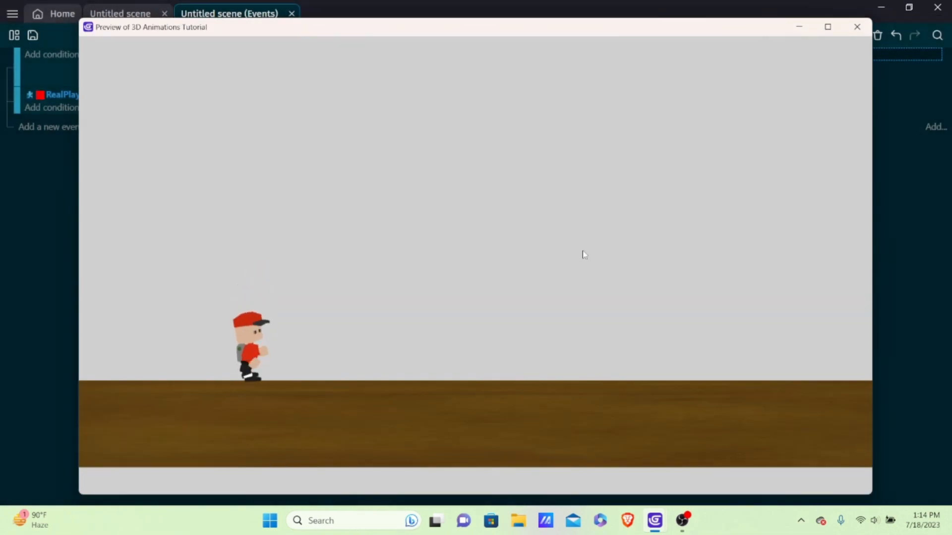
{"action": "key", "text": "space"}
{"action": "key", "text": "Right"}
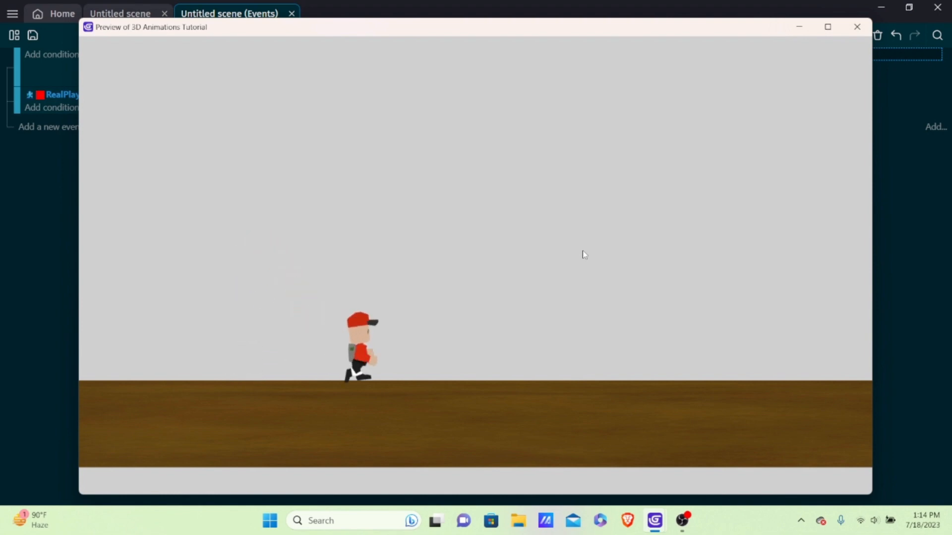
{"action": "key", "text": "Left"}
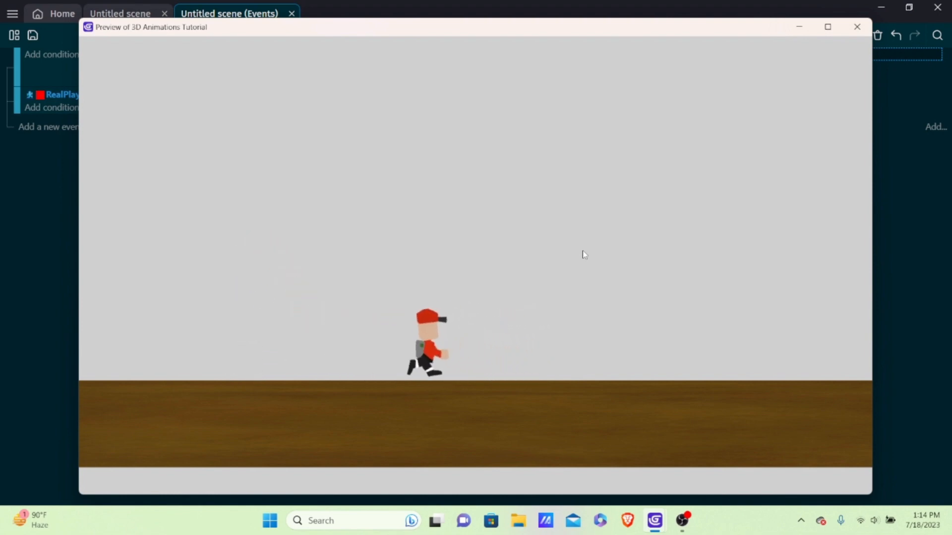
{"action": "key", "text": "space"}
{"action": "key", "text": "Right"}
{"action": "key", "text": "space"}
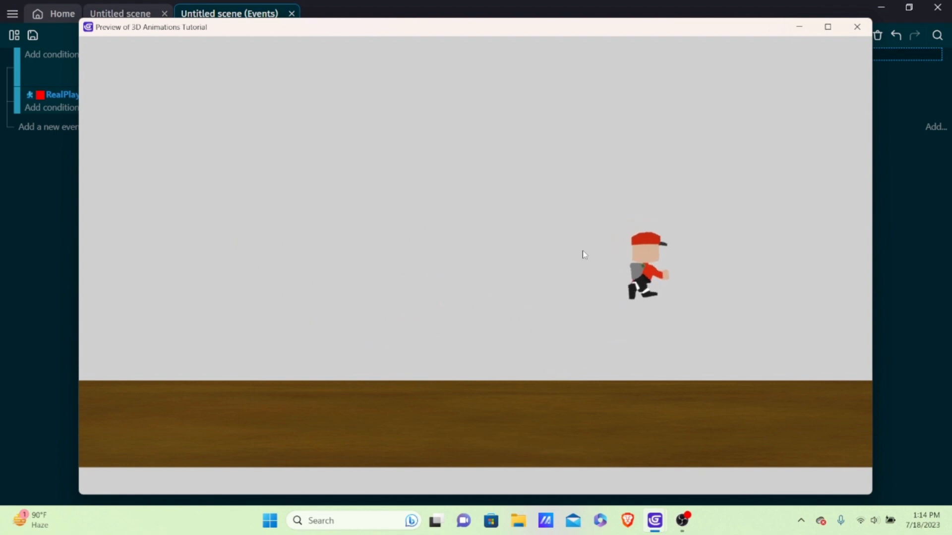
{"action": "key", "text": "Left"}
{"action": "key", "text": "space"}
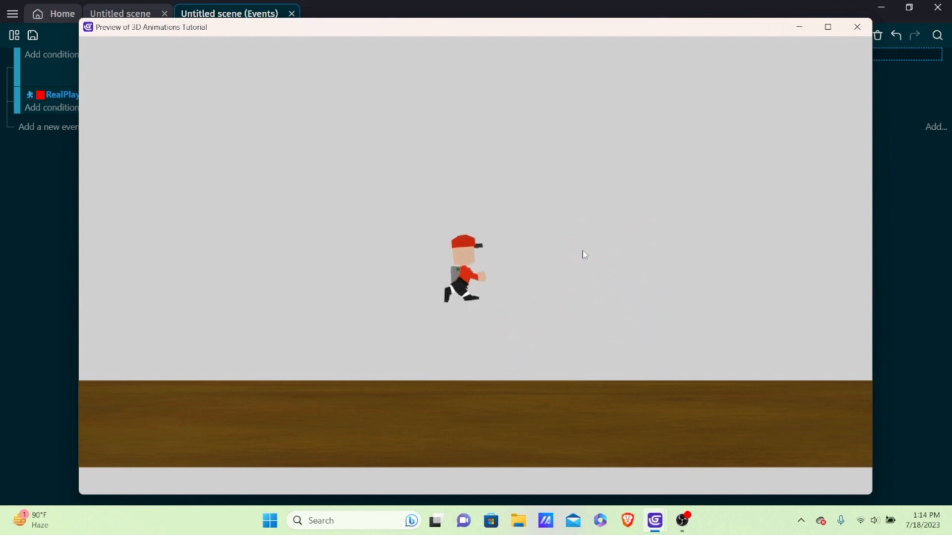
{"action": "key", "text": "Right"}
{"action": "key", "text": "space"}
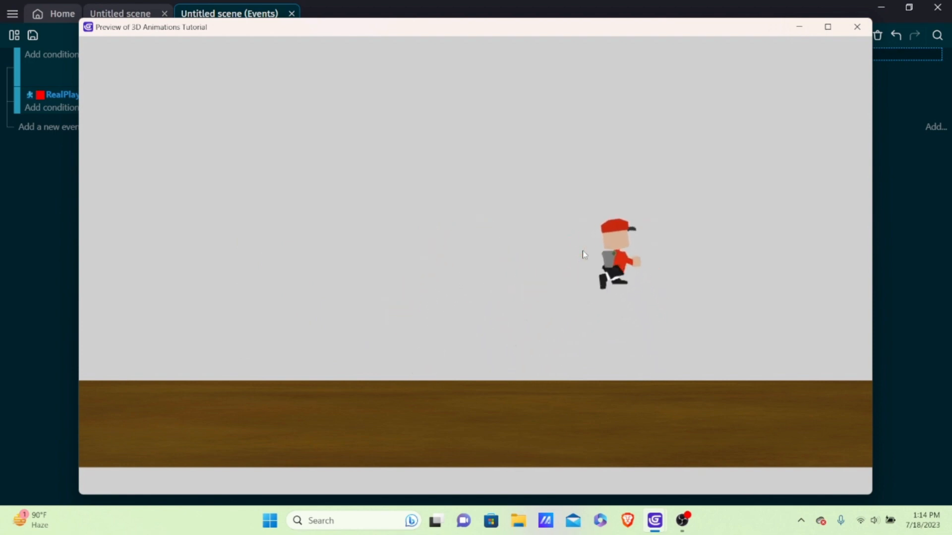
{"action": "key", "text": "Left"}
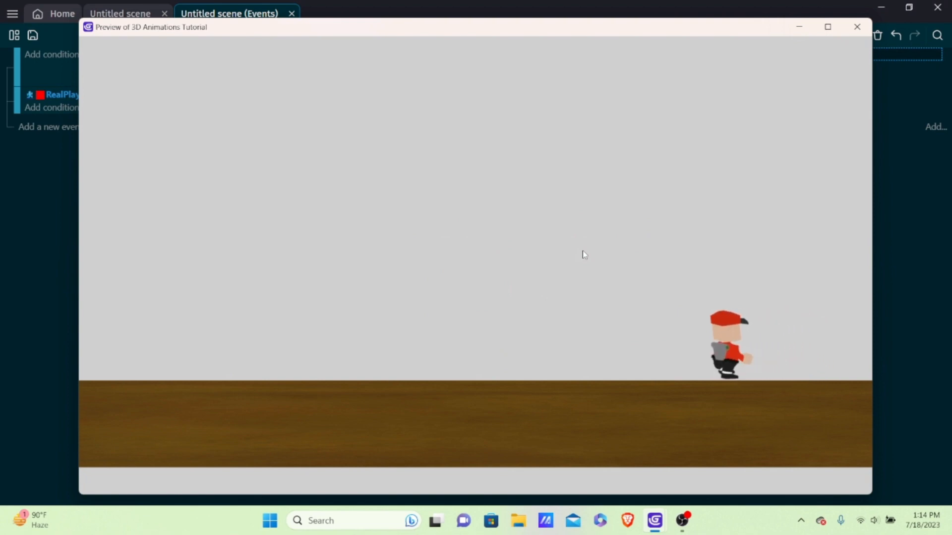
Move the character back and forth with a few jumps in the running preview to check its ground alignment, and close the preview.
{"action": "key", "text": "Right"}
{"action": "key", "text": "space"}
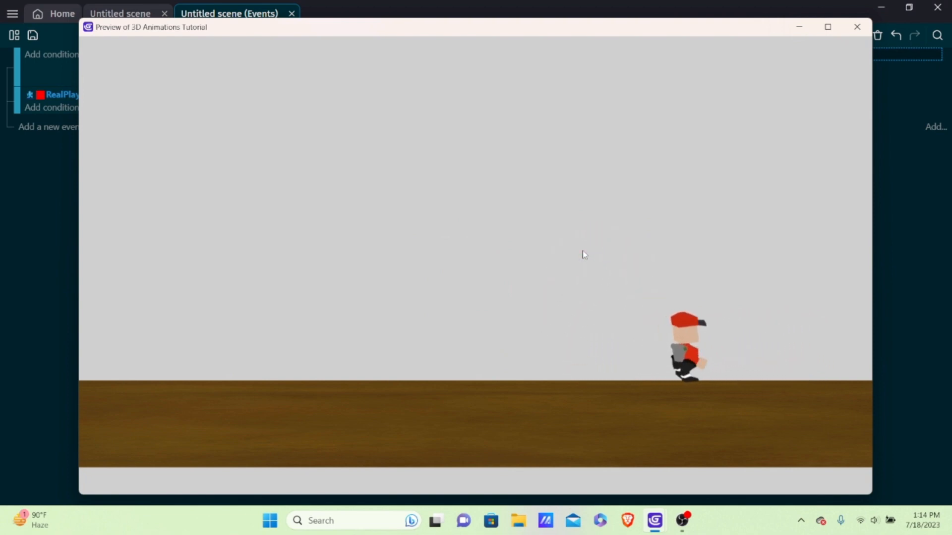
{"action": "key", "text": "space"}
{"action": "key", "text": "Left"}
{"action": "key", "text": "Right"}
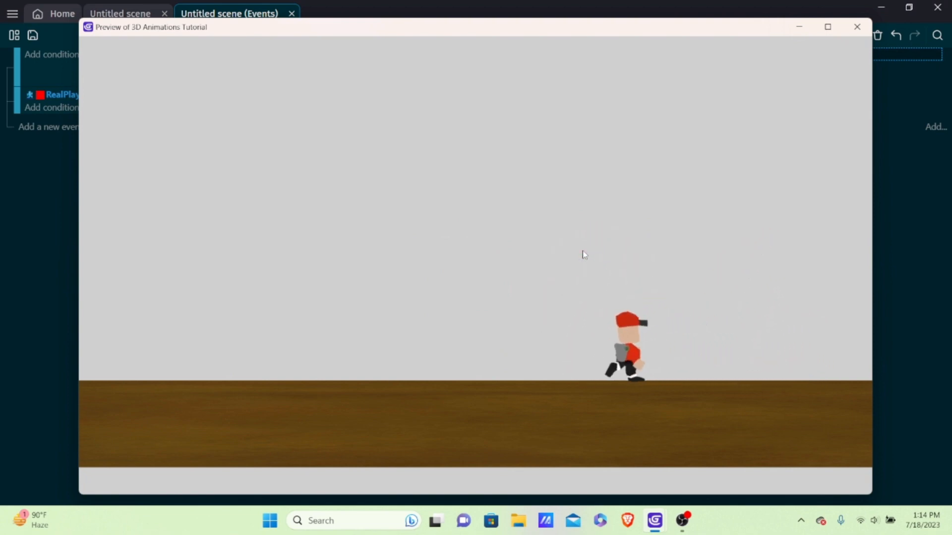
{"action": "key", "text": "Left"}
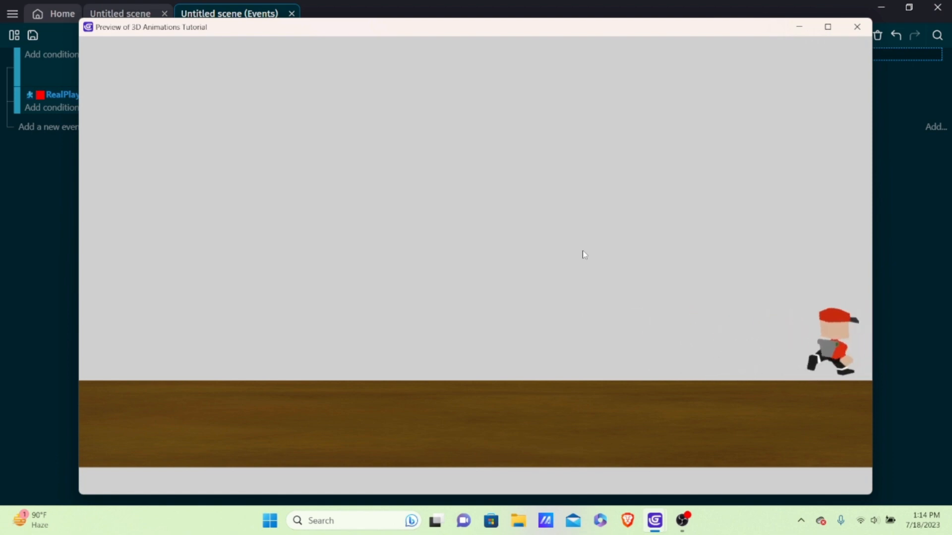
{"action": "key", "text": "Right"}
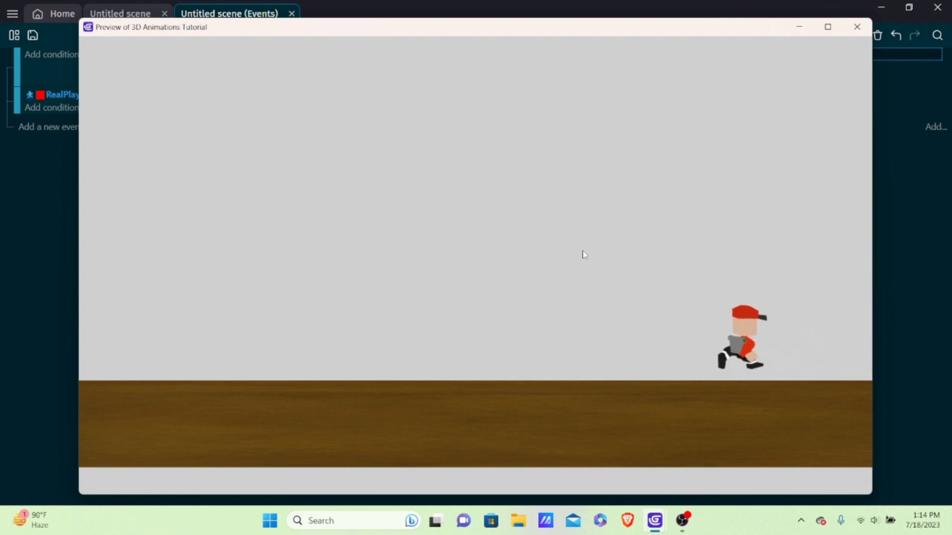
{"action": "left_click", "coordinate": [857, 27]}
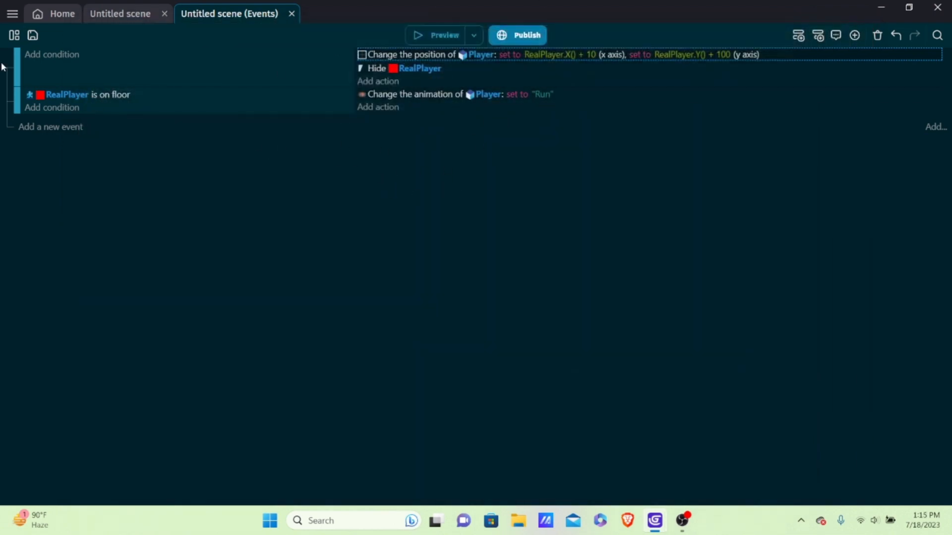
Copy the event with the RealPlayer is on floor condition and paste it twice below the original.
{"action": "left_click", "coordinate": [104, 108]}
{"action": "right_click", "coordinate": [105, 108]}
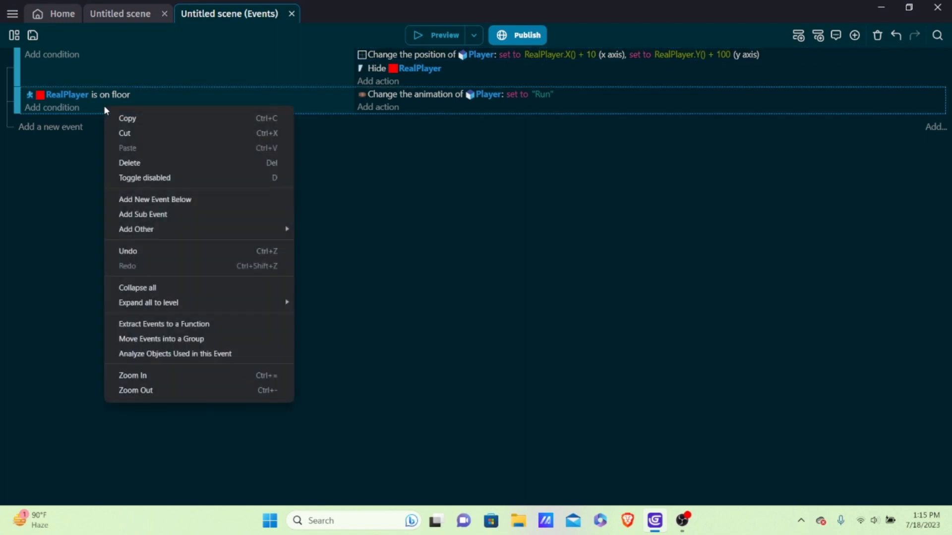
{"action": "left_click", "coordinate": [141, 119]}
{"action": "right_click", "coordinate": [155, 113]}
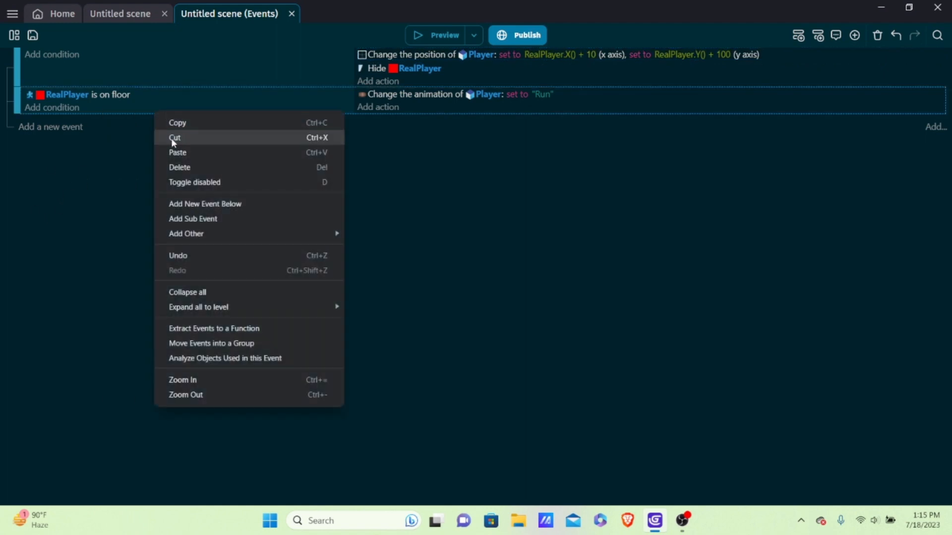
{"action": "left_click", "coordinate": [205, 120]}
{"action": "right_click", "coordinate": [160, 110]}
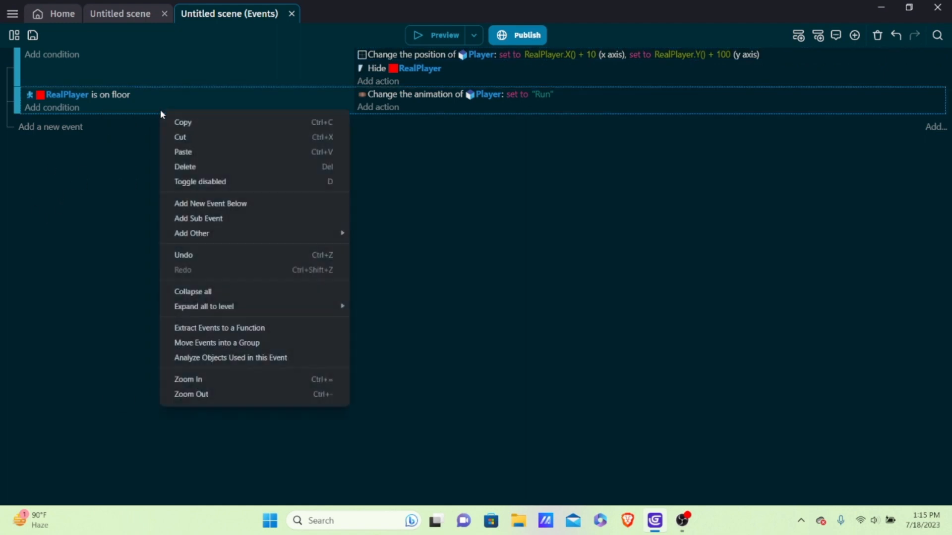
{"action": "left_click", "coordinate": [189, 154]}
{"action": "right_click", "coordinate": [135, 133]}
{"action": "left_click", "coordinate": [170, 176]}
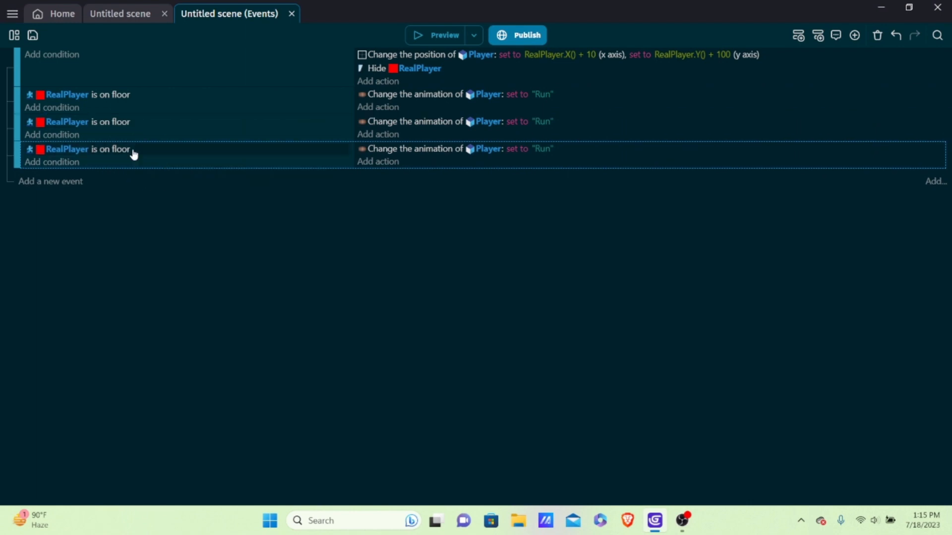
Change the first pasted event's condition to RealPlayer is jumping and its Player animation to Jump.
{"action": "double_click", "coordinate": [154, 123]}
{"action": "scroll", "coordinate": [416, 149], "scroll_direction": "up", "scroll_amount": 5}
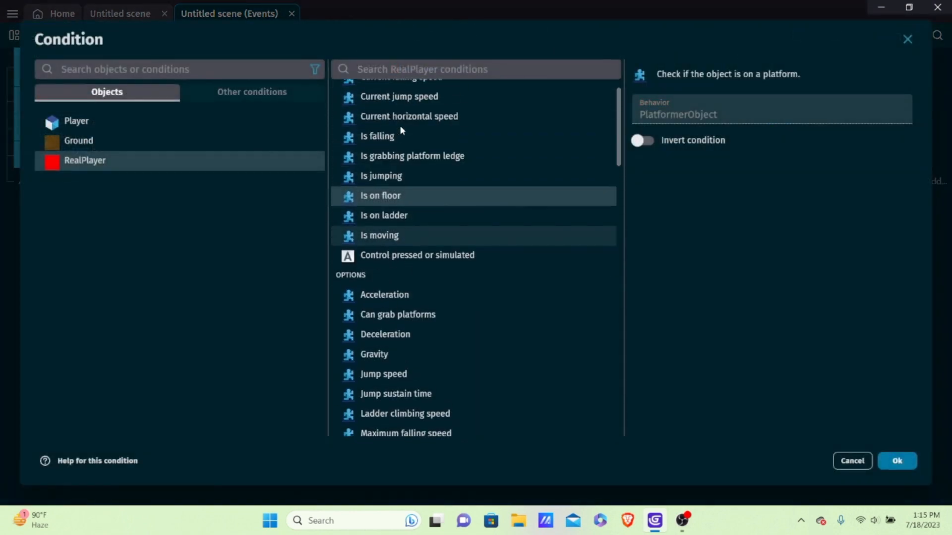
{"action": "left_click", "coordinate": [413, 192]}
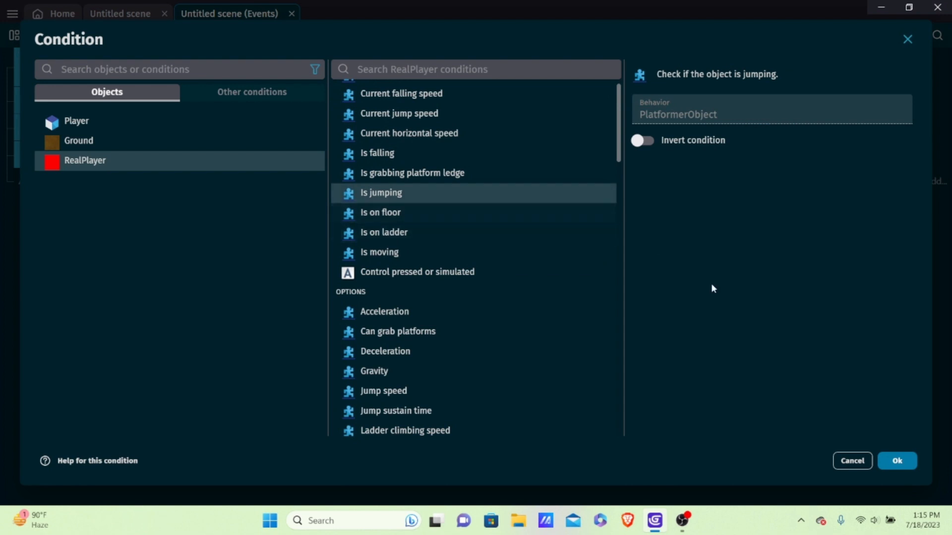
{"action": "left_click", "coordinate": [898, 461]}
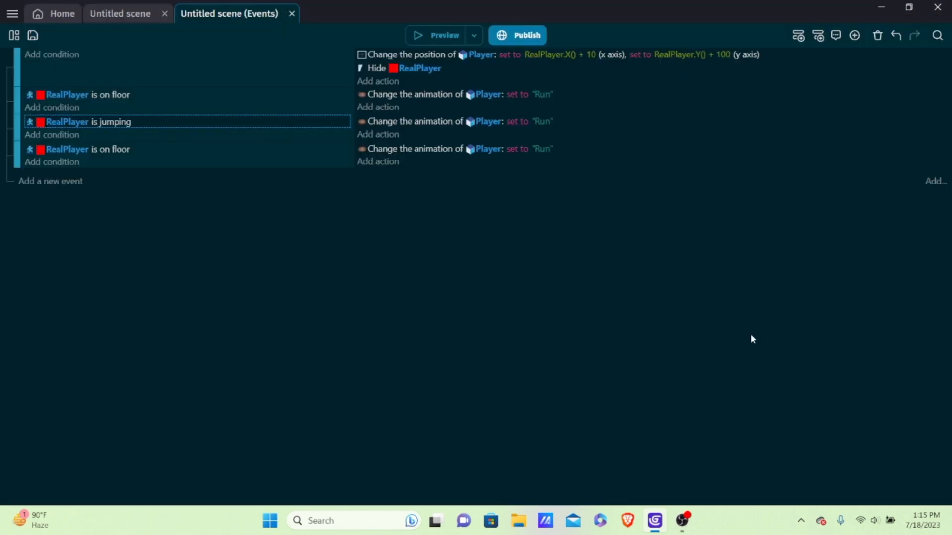
{"action": "double_click", "coordinate": [569, 123]}
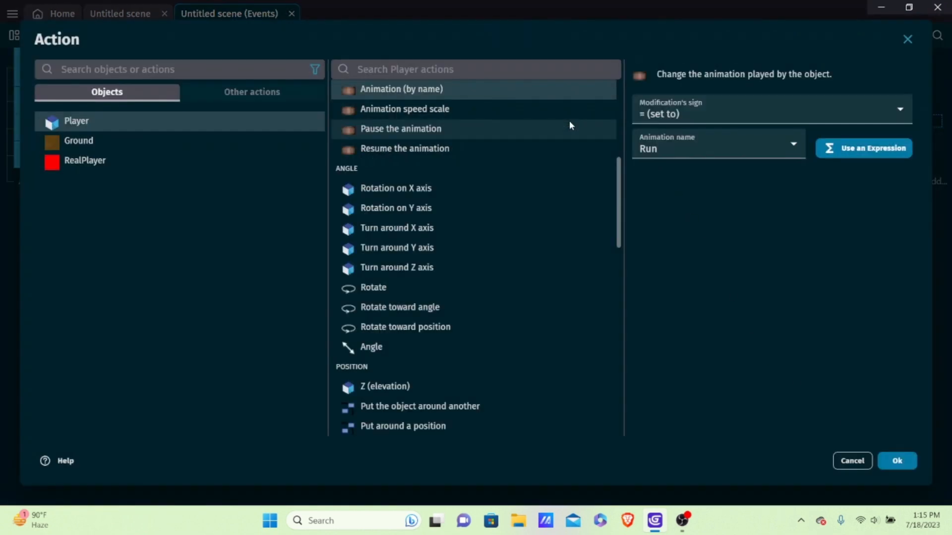
{"action": "left_click", "coordinate": [719, 151]}
{"action": "left_click", "coordinate": [668, 179]}
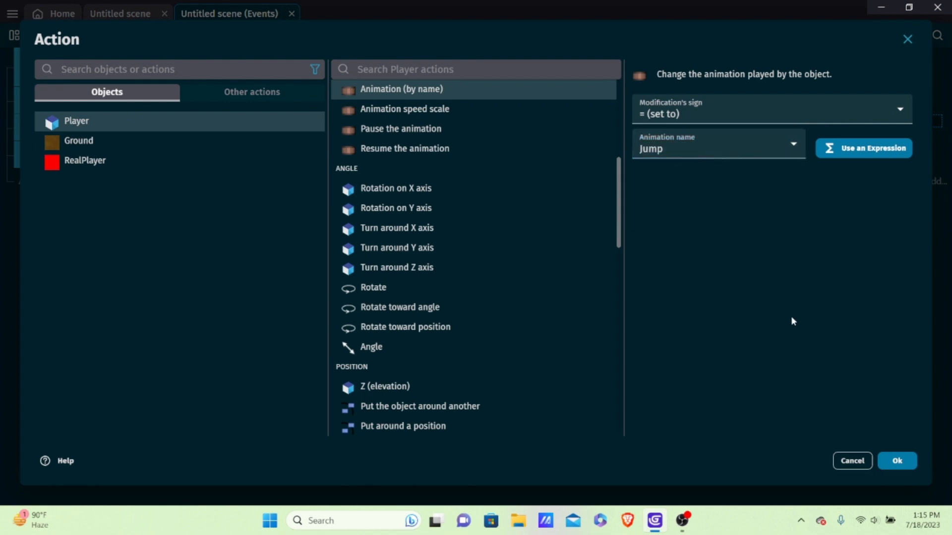
{"action": "left_click", "coordinate": [909, 466]}
Change the last pasted event's condition to RealPlayer is falling and its Player animation to Fall.
{"action": "double_click", "coordinate": [167, 151]}
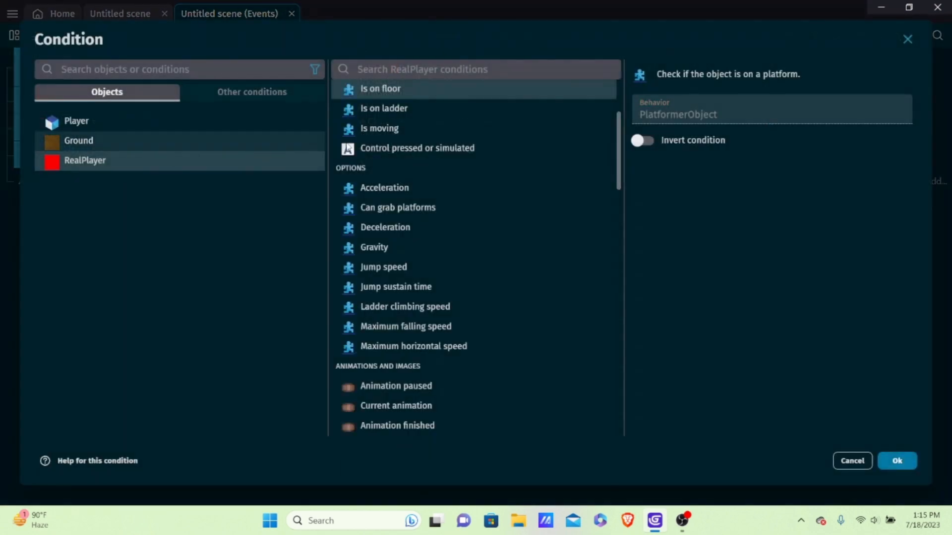
{"action": "scroll", "coordinate": [381, 143], "scroll_direction": "up", "scroll_amount": 3}
{"action": "left_click", "coordinate": [379, 153]}
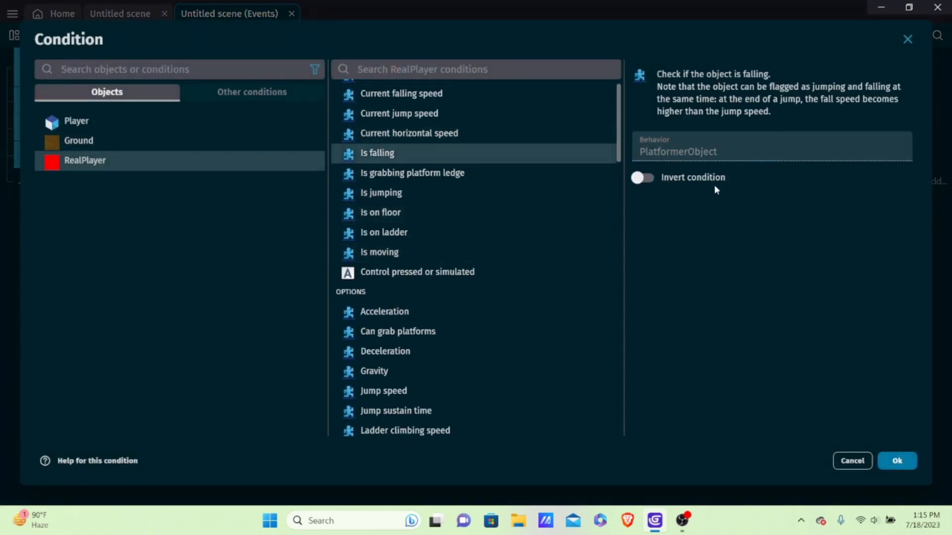
{"action": "left_click", "coordinate": [897, 460]}
{"action": "double_click", "coordinate": [570, 151]}
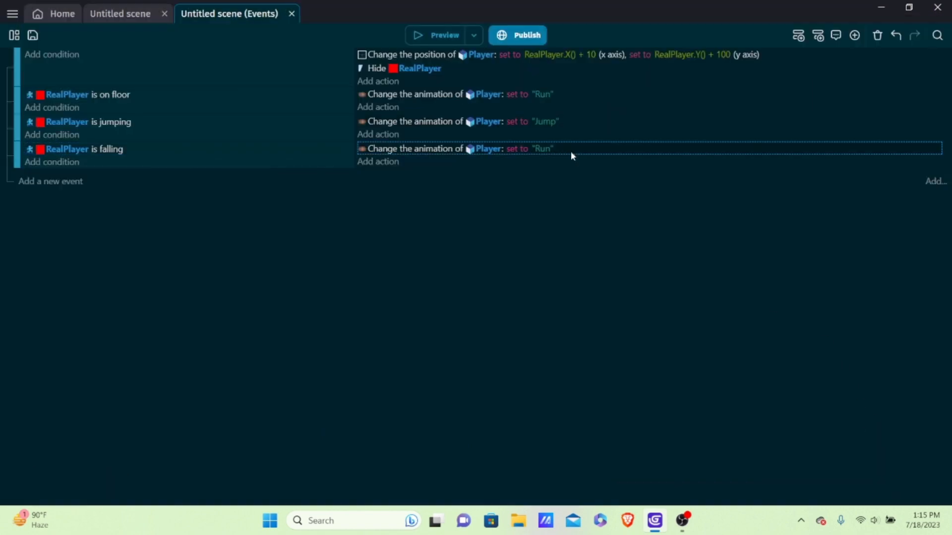
{"action": "left_click", "coordinate": [649, 149]}
{"action": "left_click", "coordinate": [648, 165]}
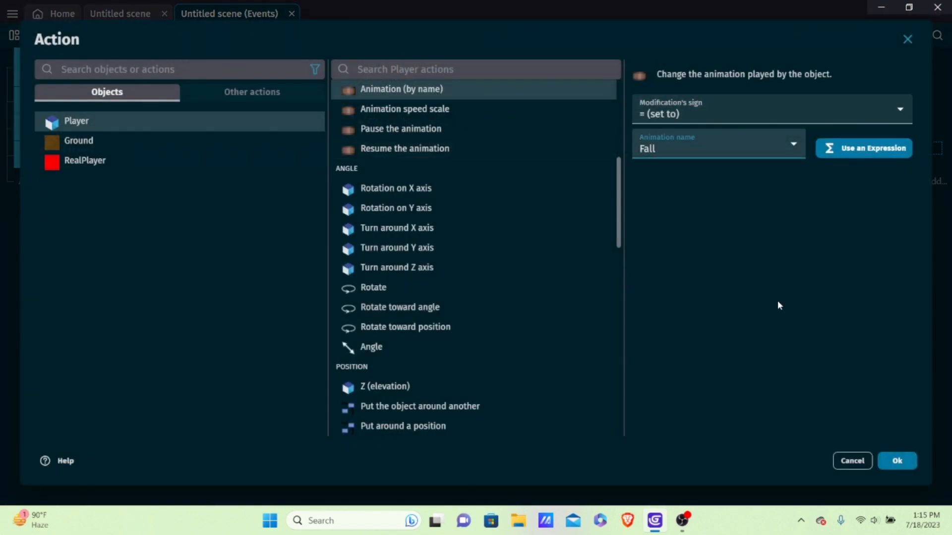
{"action": "left_click", "coordinate": [897, 460]}
Preview the scene, run and jump in both directions to check the Run, Jump and Fall animations, and close the preview.
{"action": "left_click", "coordinate": [442, 40]}
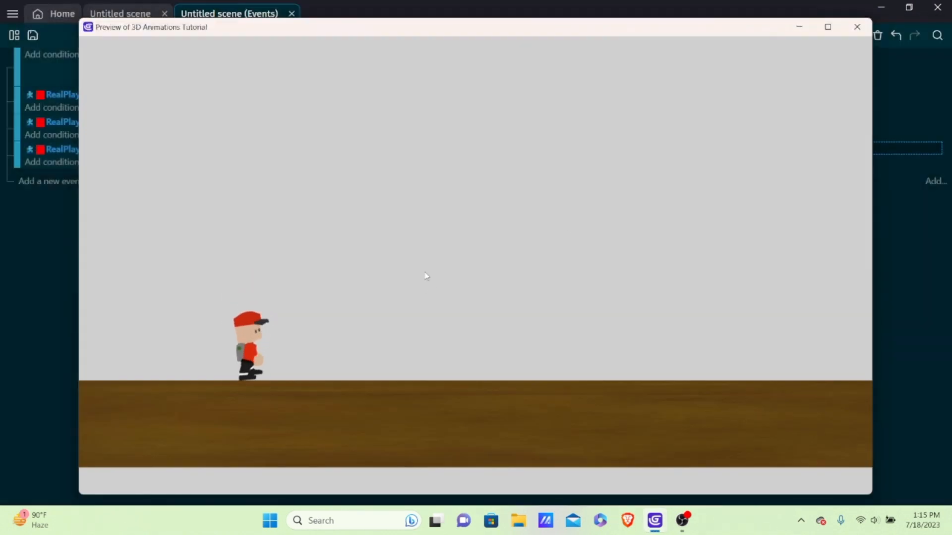
{"action": "key", "text": "space"}
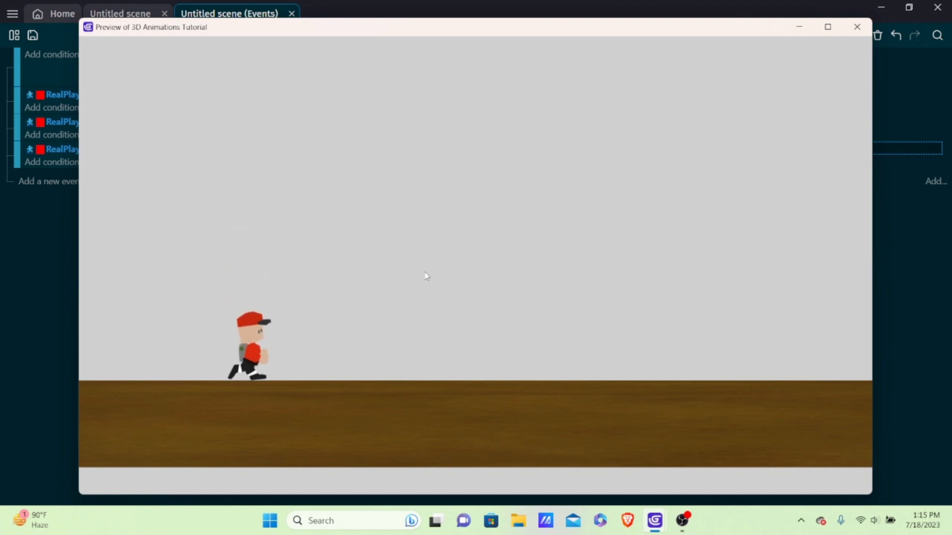
{"action": "key", "text": "space"}
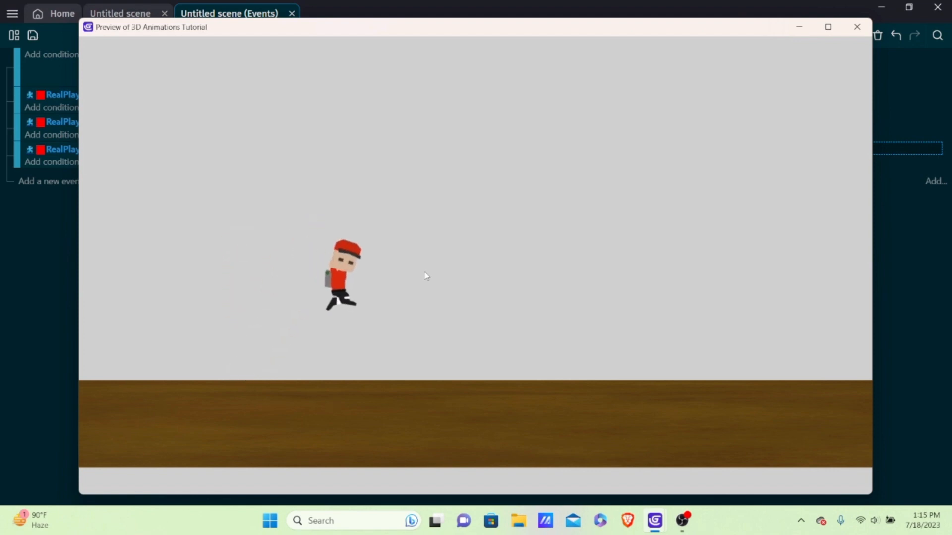
{"action": "key", "text": "space"}
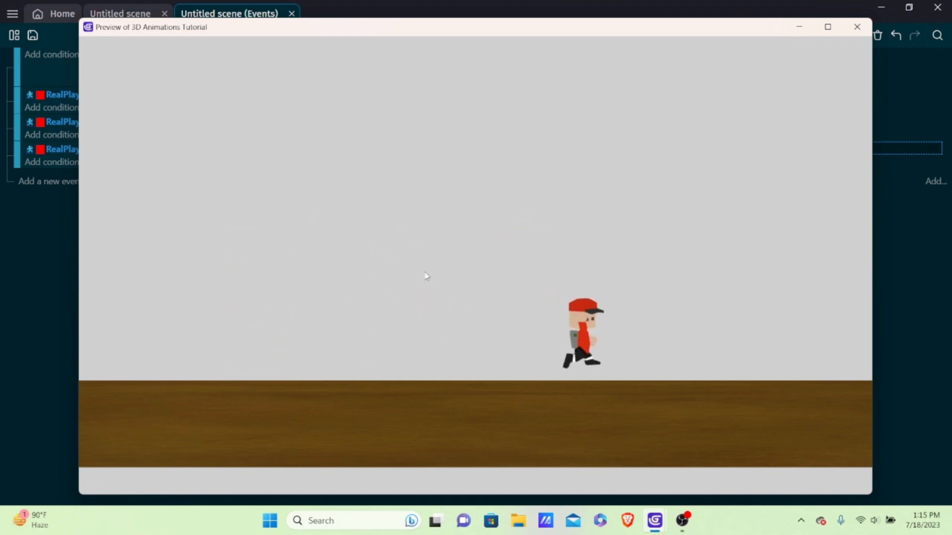
{"action": "key", "text": "space"}
{"action": "key", "text": "Left"}
{"action": "key", "text": "space"}
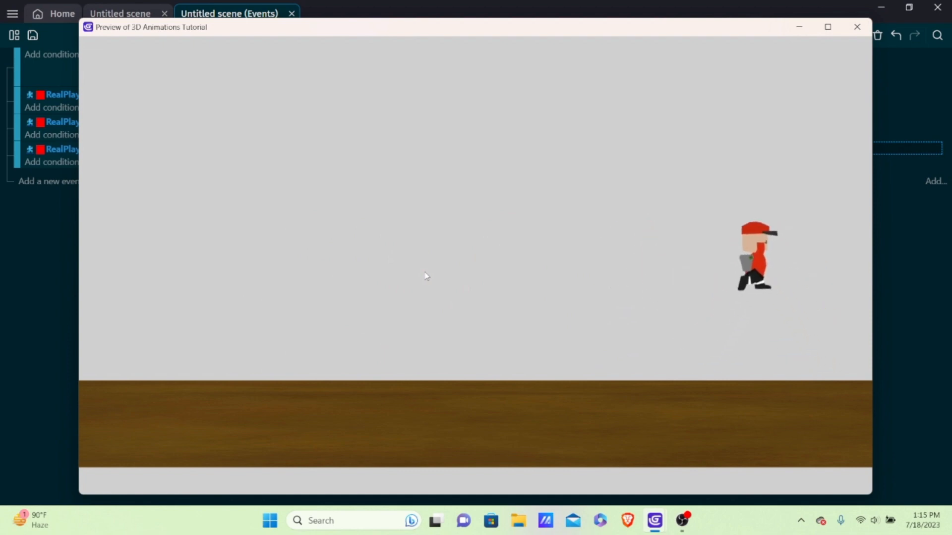
{"action": "key", "text": "space"}
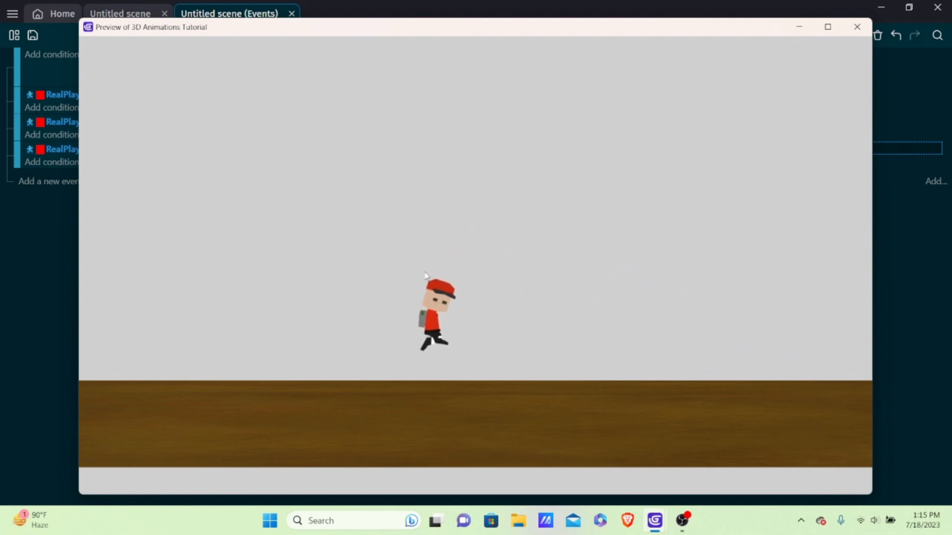
{"action": "key", "text": "space"}
{"action": "key", "text": "space"}
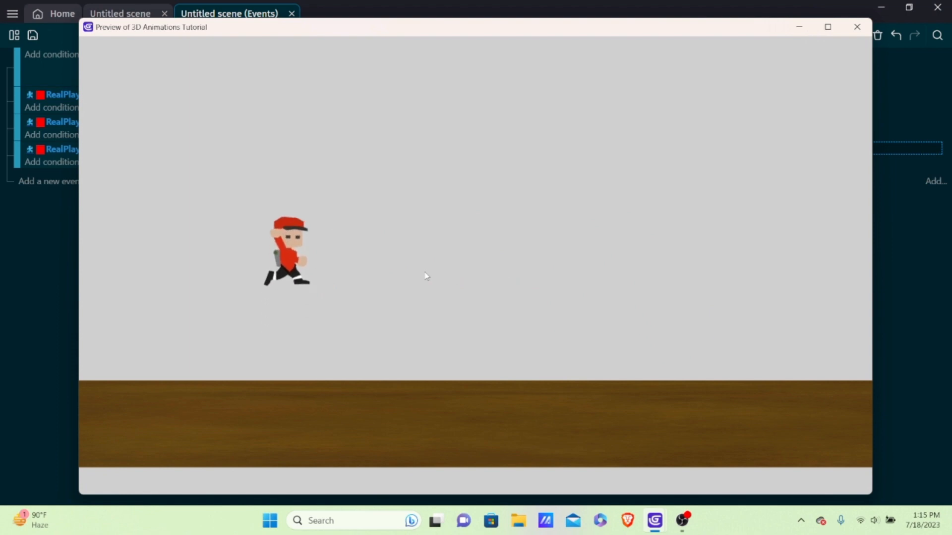
{"action": "key", "text": "Right"}
{"action": "key", "text": "space"}
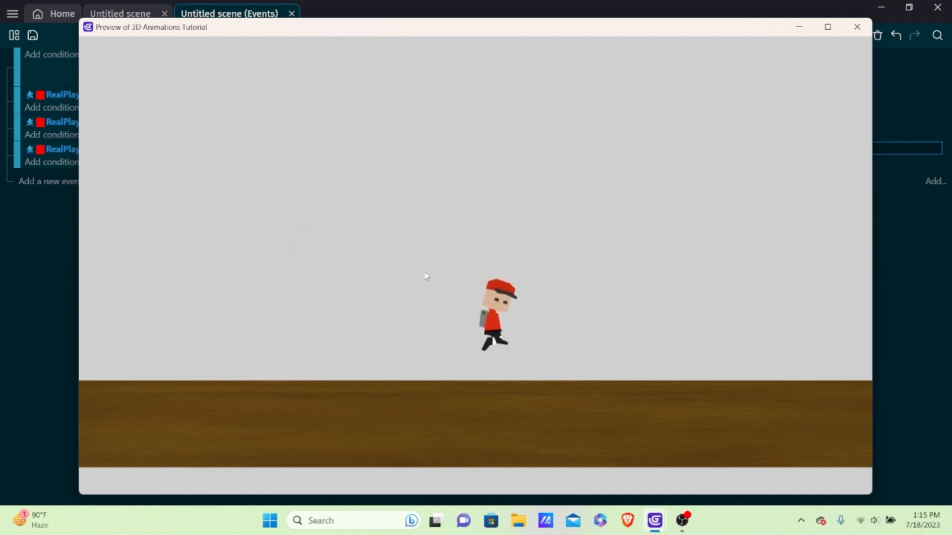
{"action": "key", "text": "space"}
{"action": "key", "text": "space"}
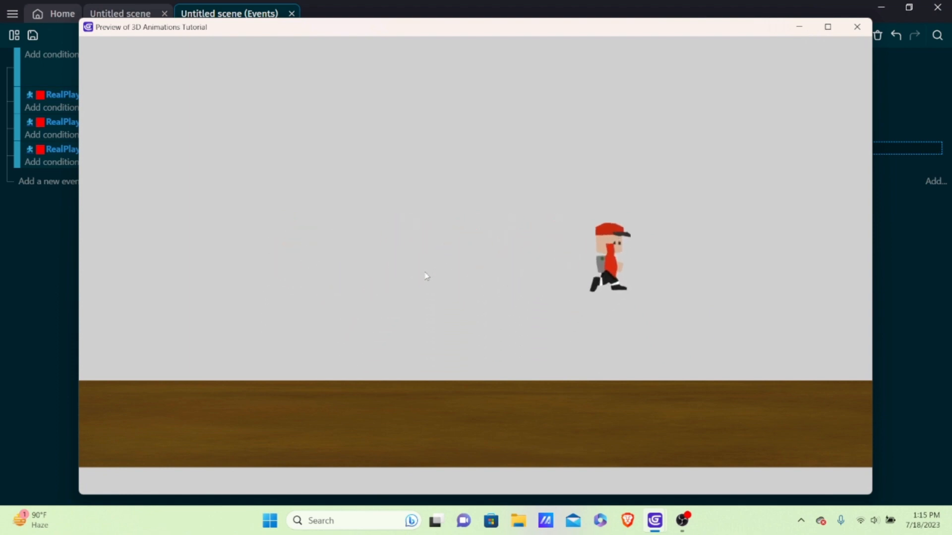
{"action": "key", "text": "space"}
{"action": "key", "text": "Left"}
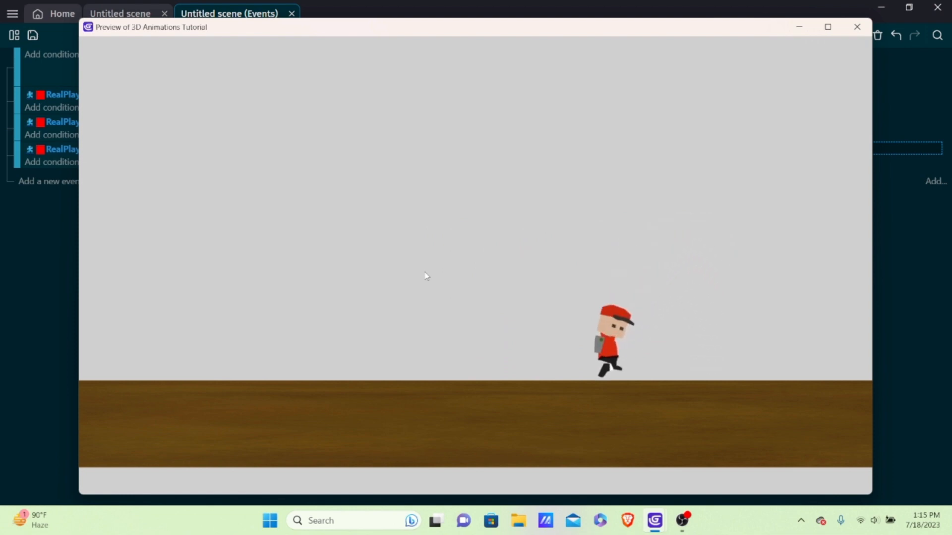
{"action": "key", "text": "space"}
{"action": "key", "text": "Right"}
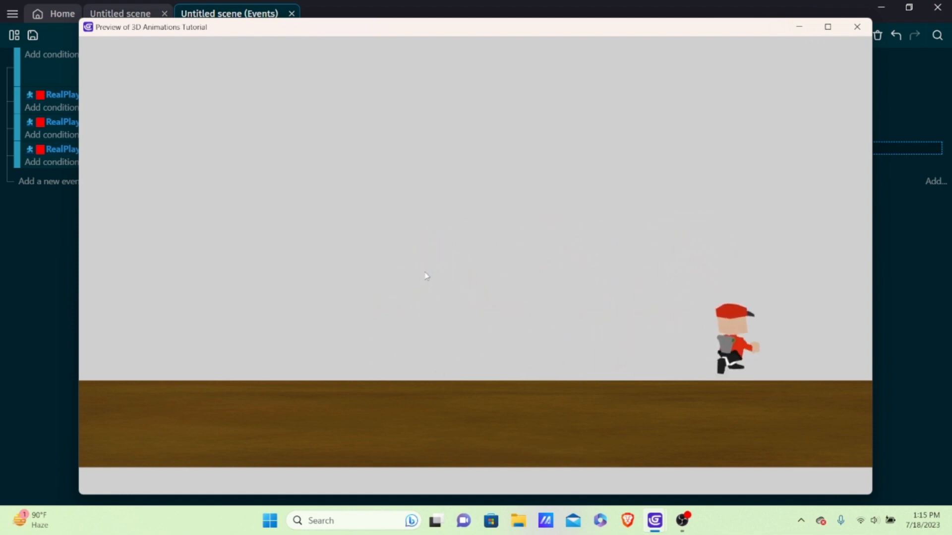
{"action": "key", "text": "Left"}
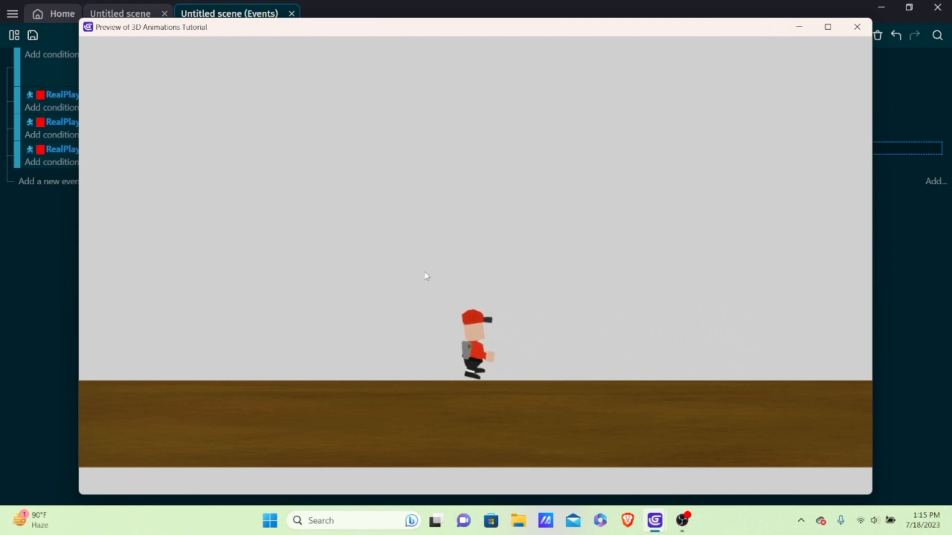
{"action": "key", "text": "Right"}
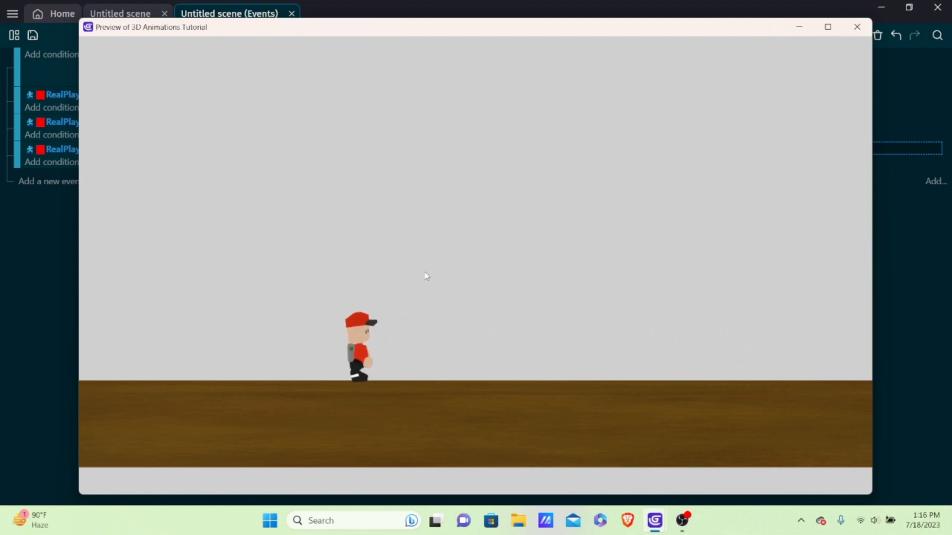
{"action": "key", "text": "Left"}
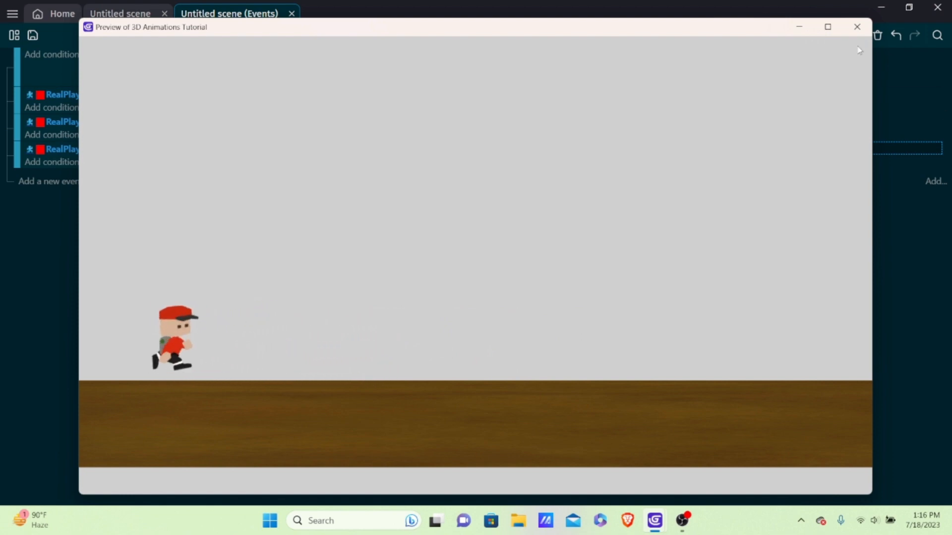
{"action": "left_click", "coordinate": [857, 26]}
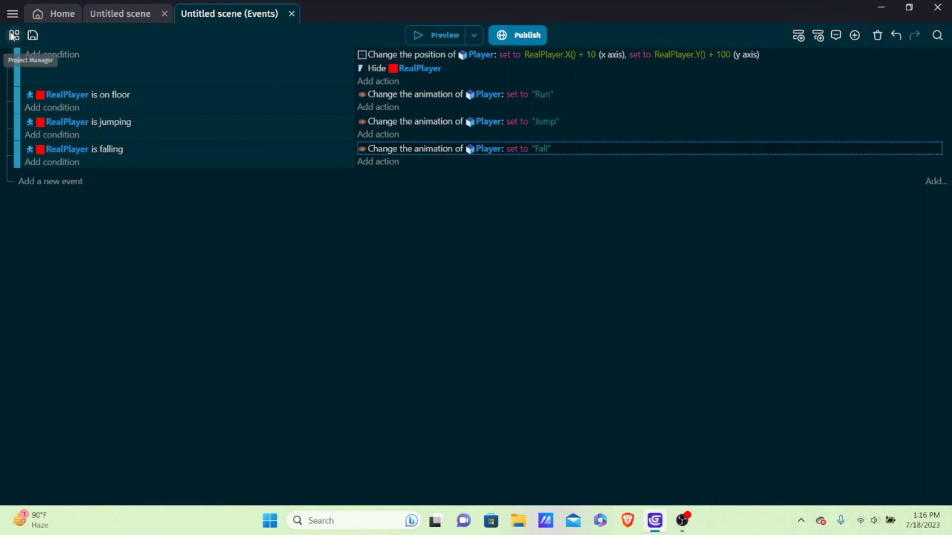
Add a scene variable named facing with the Number type to Untitled scene and apply the change.
{"action": "left_click", "coordinate": [13, 35]}
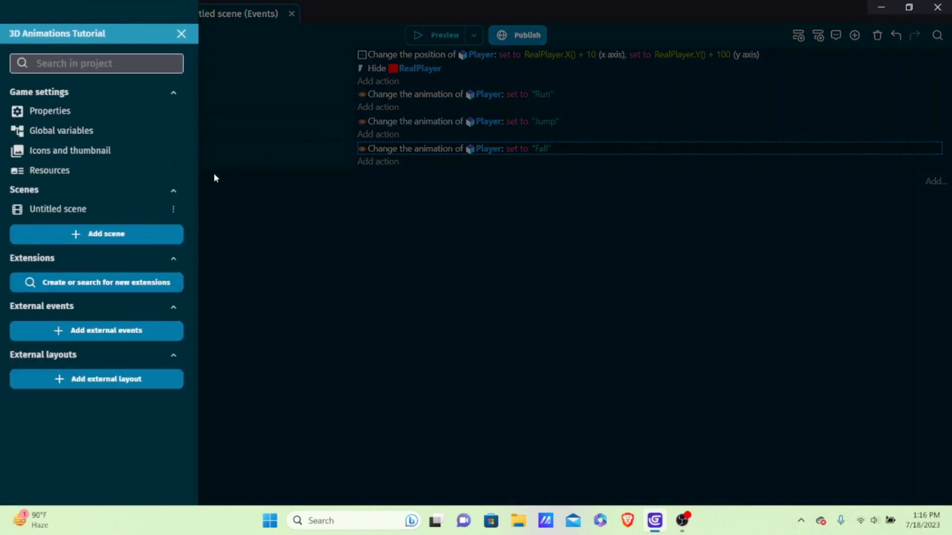
{"action": "left_click", "coordinate": [174, 209]}
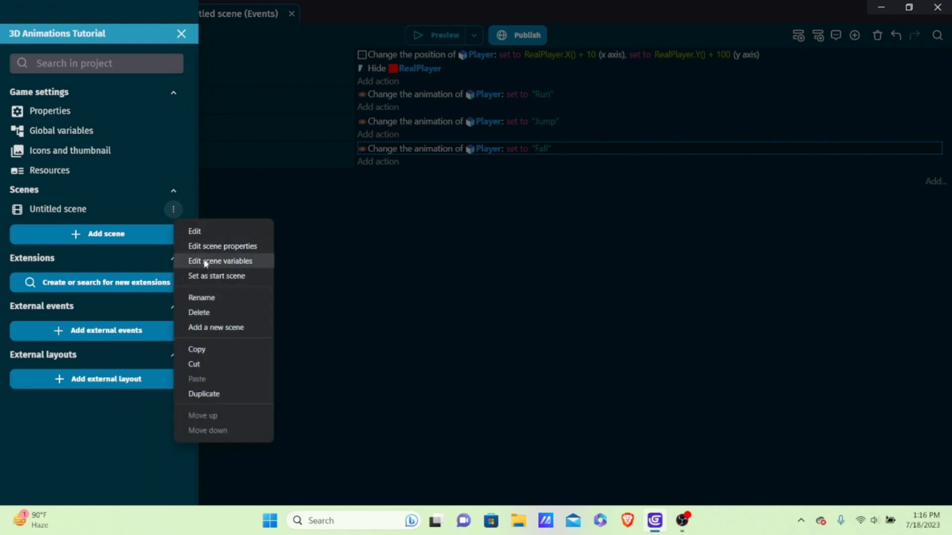
{"action": "left_click", "coordinate": [205, 261]}
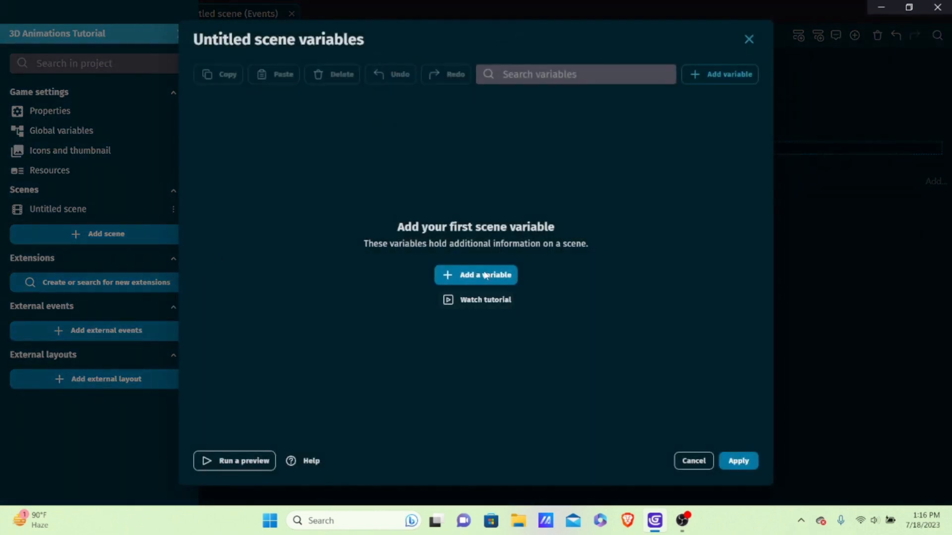
{"action": "left_click", "coordinate": [487, 275]}
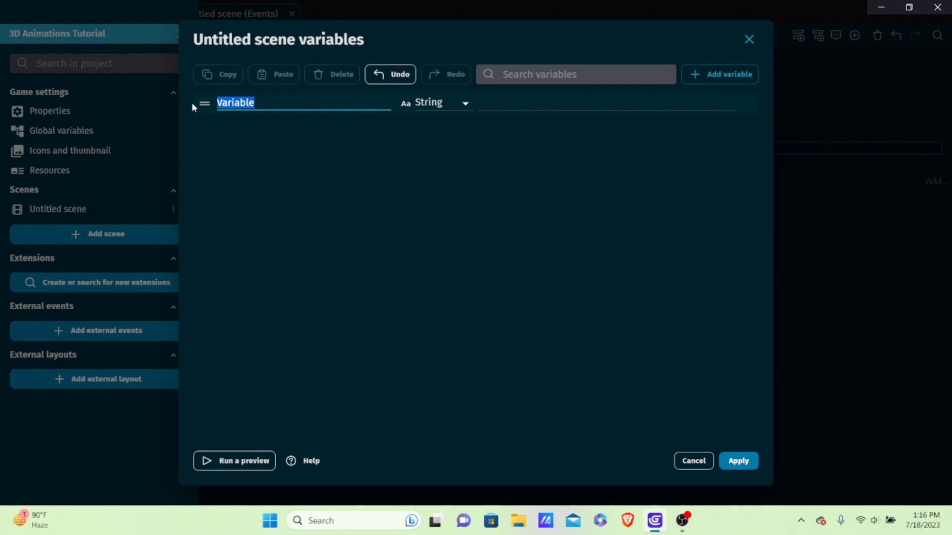
{"action": "type", "text": "facing"}
{"action": "left_click", "coordinate": [439, 104]}
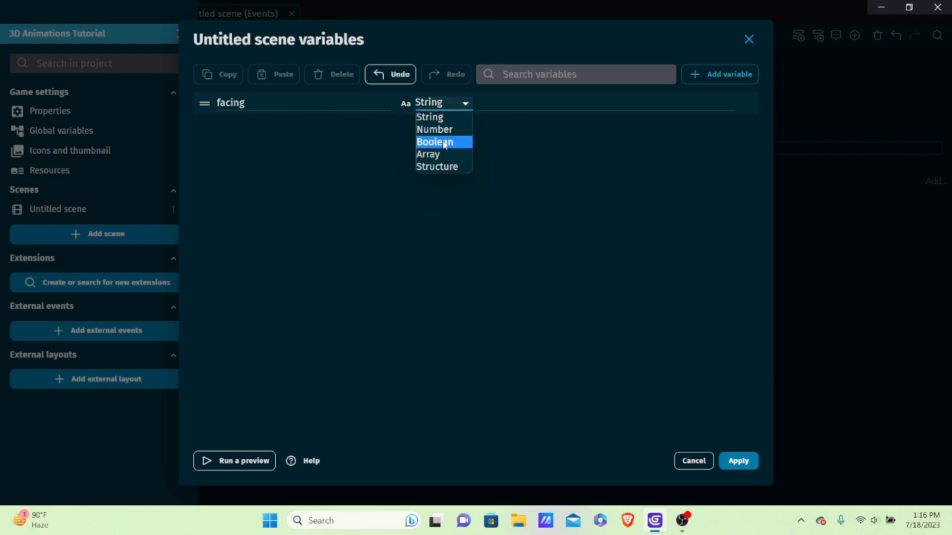
{"action": "left_click", "coordinate": [444, 128]}
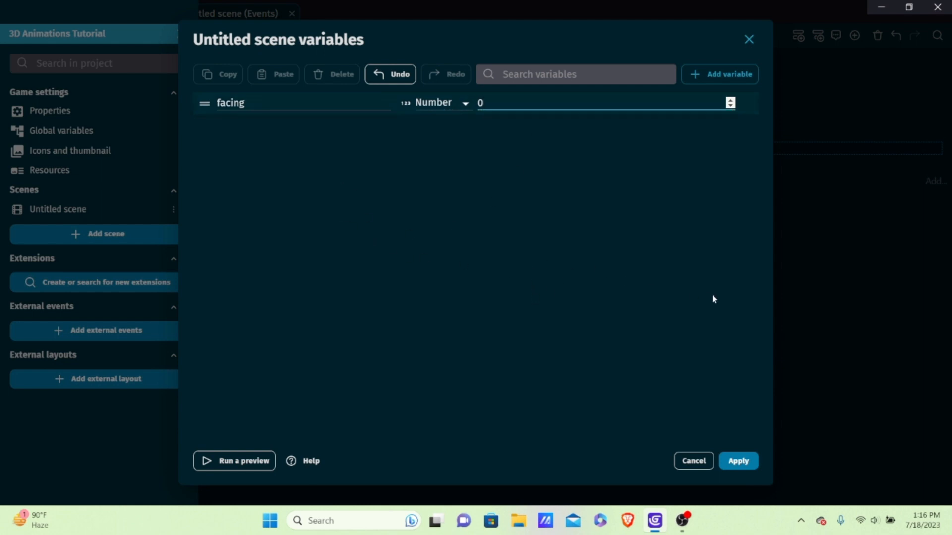
{"action": "left_click", "coordinate": [744, 462]}
{"action": "left_click", "coordinate": [526, 303]}
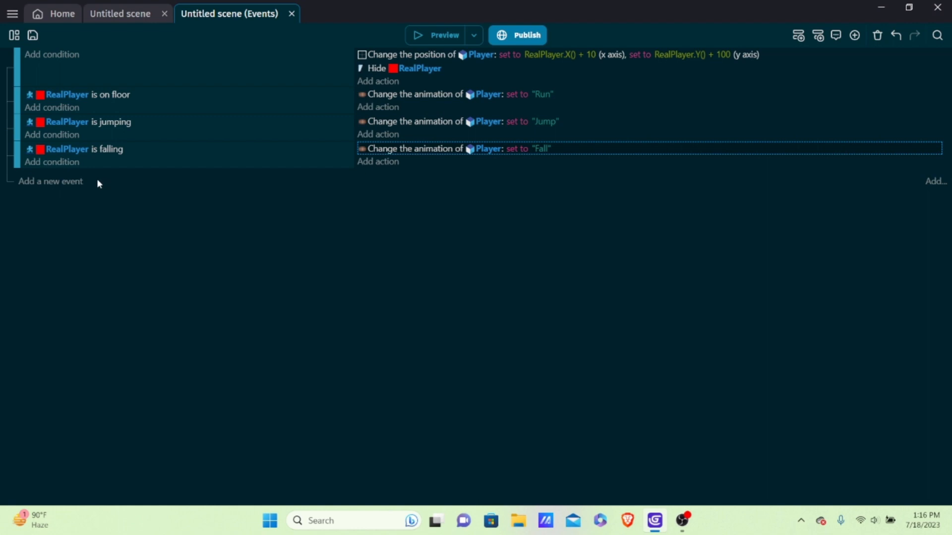
Add a new event below the falling event with the condition that the Left key is pressed.
{"action": "left_click", "coordinate": [66, 178]}
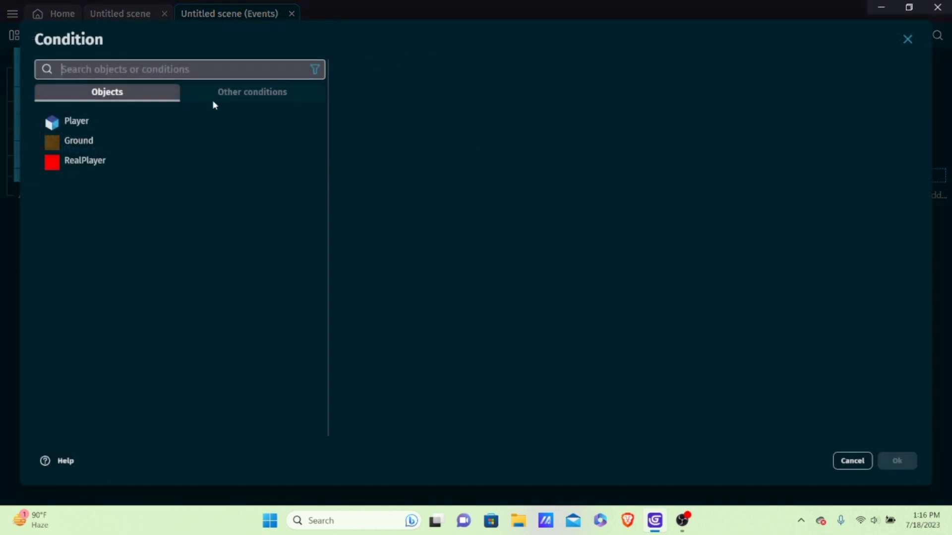
{"action": "left_click", "coordinate": [240, 93]}
{"action": "scroll", "coordinate": [138, 270], "scroll_direction": "down", "scroll_amount": 4}
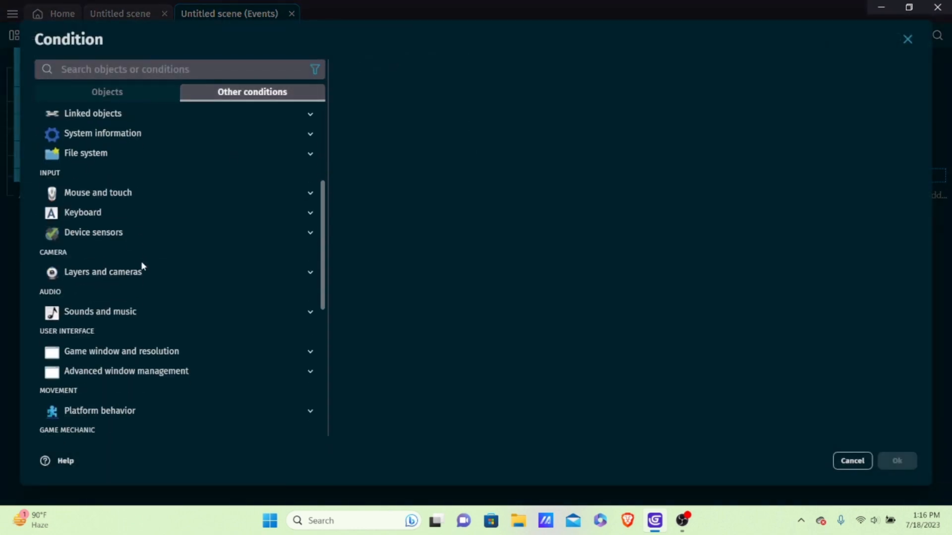
{"action": "left_click", "coordinate": [81, 213]}
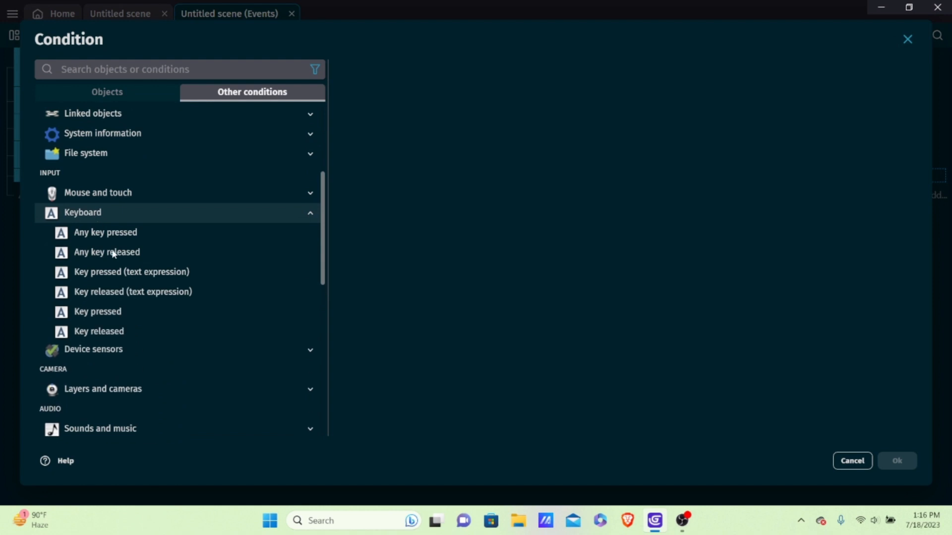
{"action": "left_click", "coordinate": [79, 311]}
{"action": "type", "text": "left"}
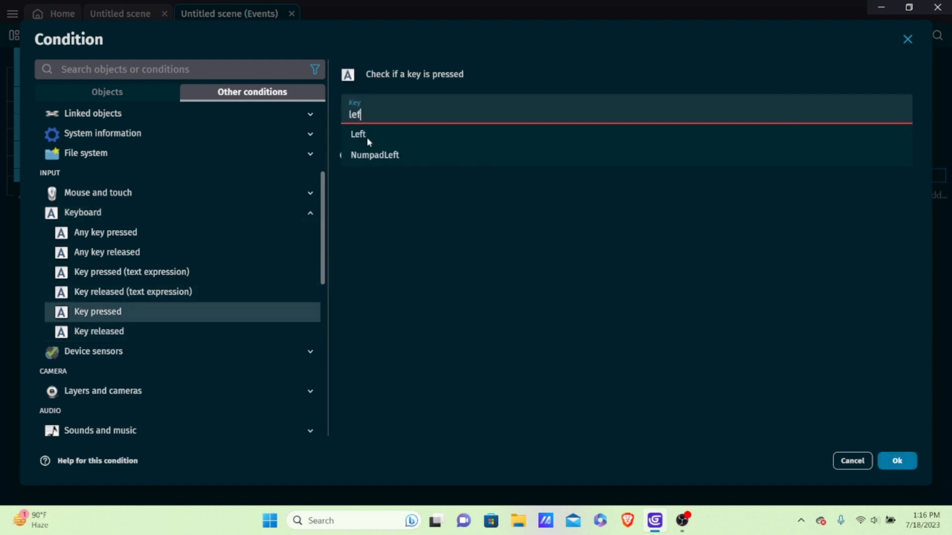
{"action": "left_click", "coordinate": [415, 132]}
{"action": "left_click", "coordinate": [899, 464]}
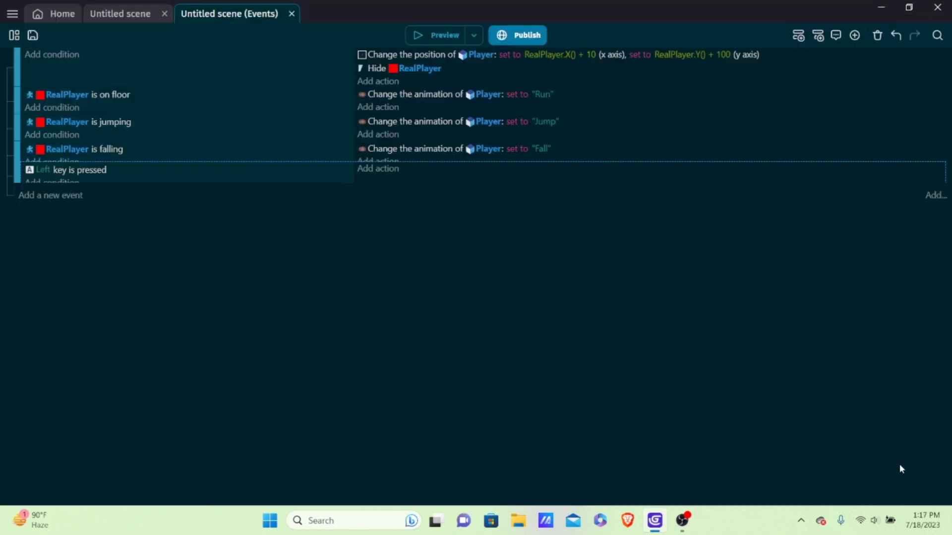
Add an action to the Left key event that sets the number scene variable facing to 1.
{"action": "left_click", "coordinate": [373, 178]}
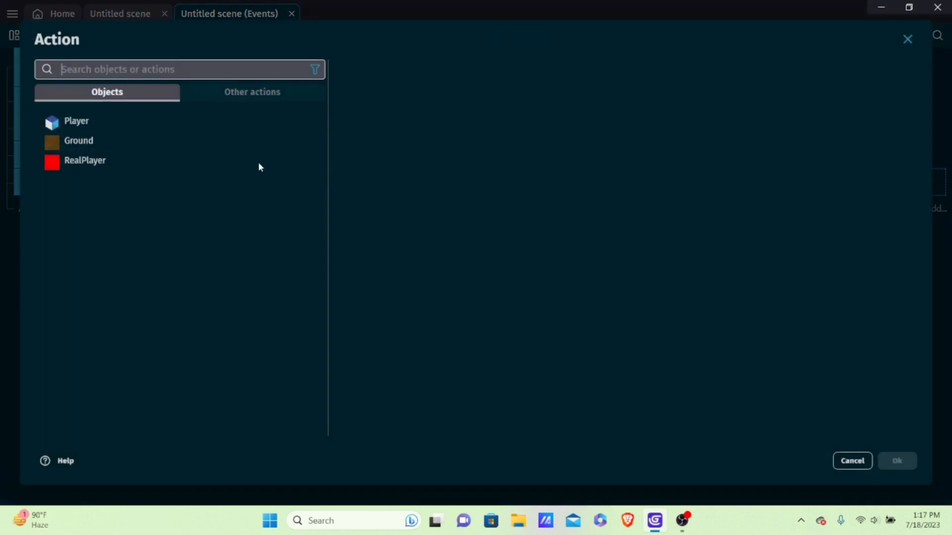
{"action": "left_click", "coordinate": [226, 96]}
{"action": "left_click", "coordinate": [79, 181]}
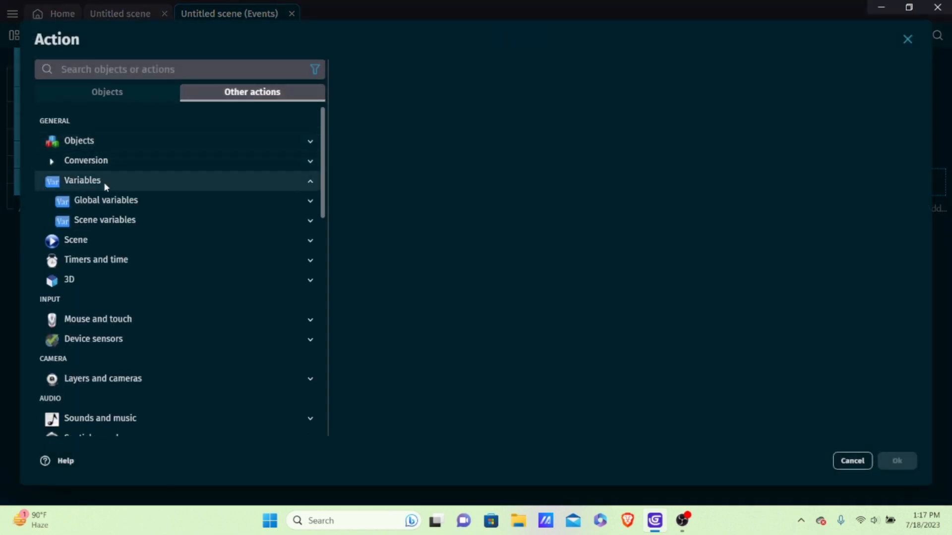
{"action": "left_click", "coordinate": [130, 218]}
{"action": "left_click", "coordinate": [136, 242]}
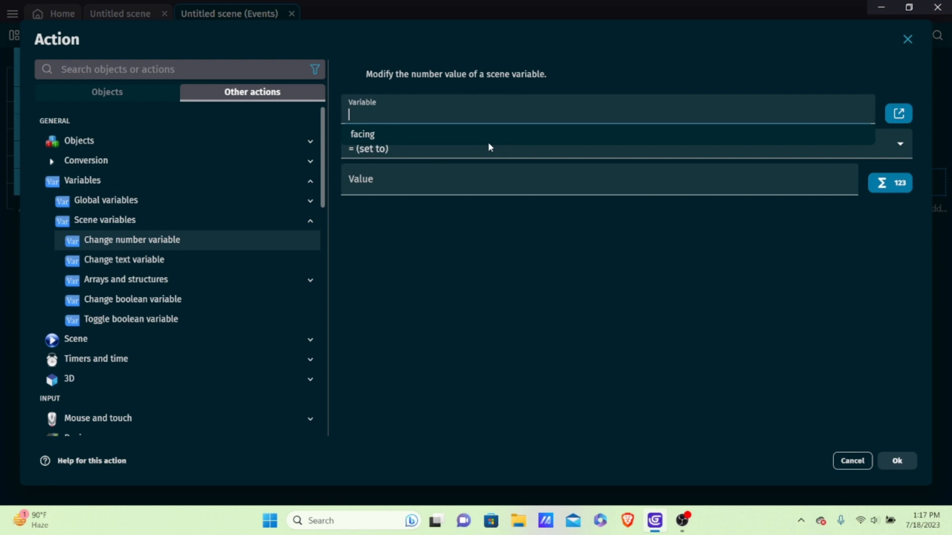
{"action": "left_click", "coordinate": [387, 132]}
{"action": "left_click", "coordinate": [383, 185]}
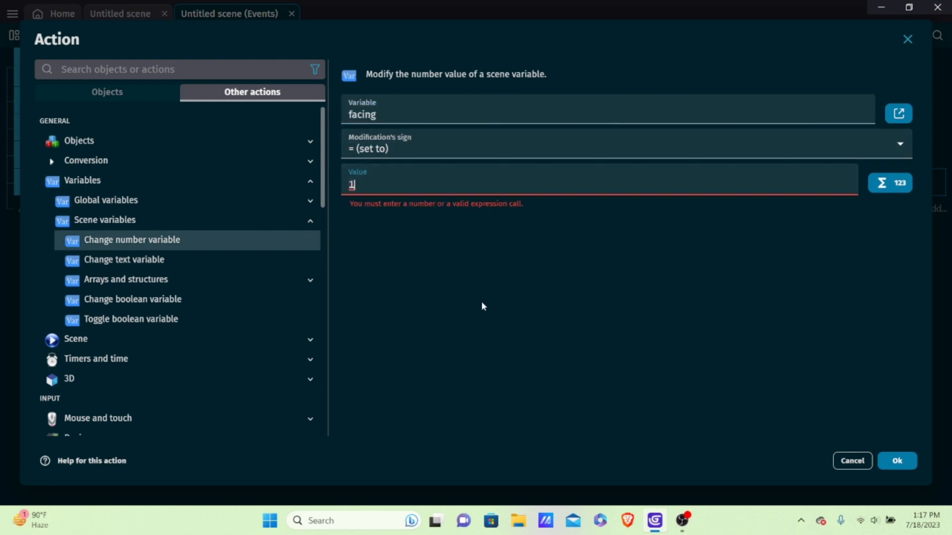
{"action": "left_click", "coordinate": [909, 466]}
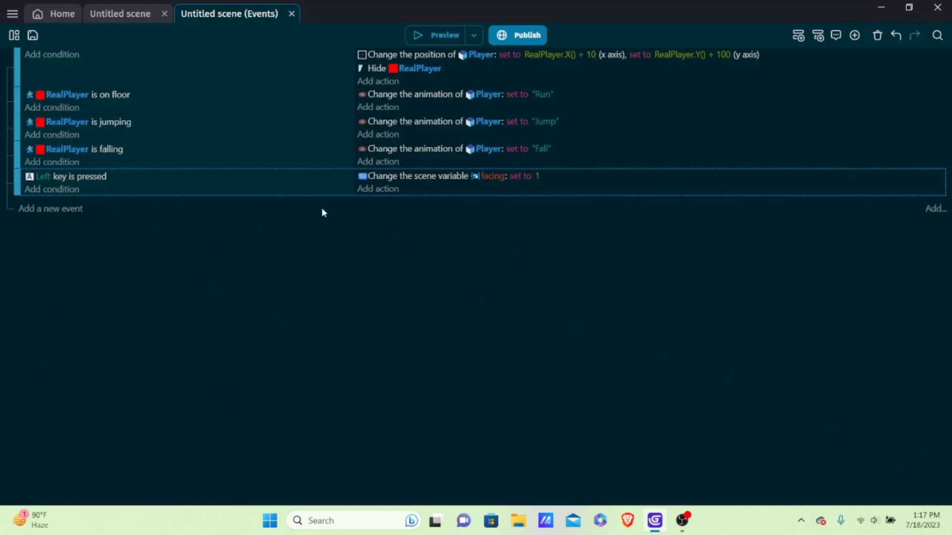
Add another event with the condition that the number scene variable facing is equal to 1.
{"action": "left_click", "coordinate": [52, 211]}
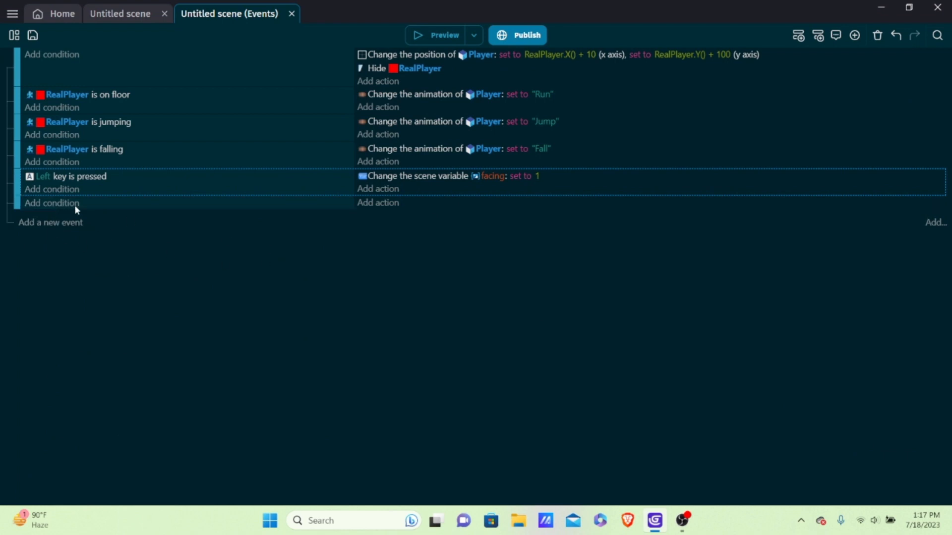
{"action": "left_click", "coordinate": [47, 203]}
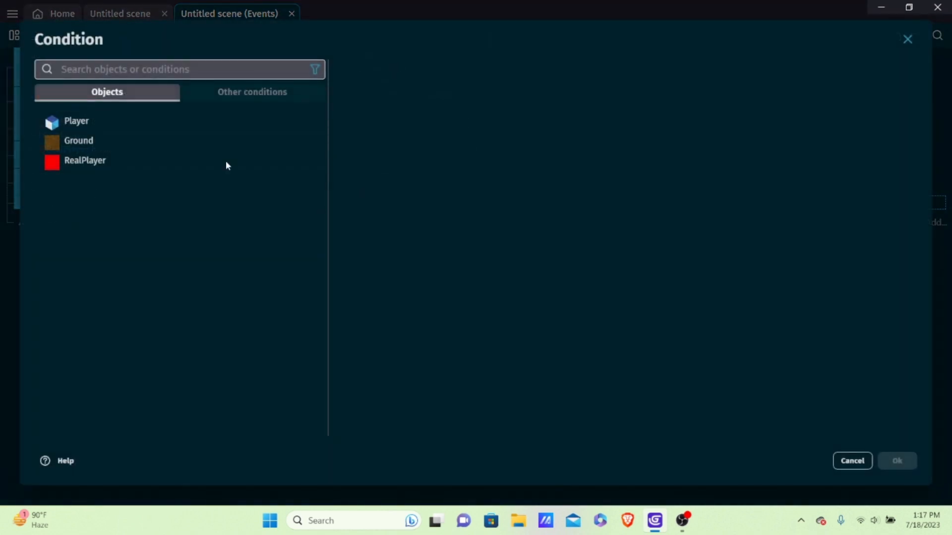
{"action": "left_click", "coordinate": [252, 92]}
{"action": "left_click", "coordinate": [123, 164]}
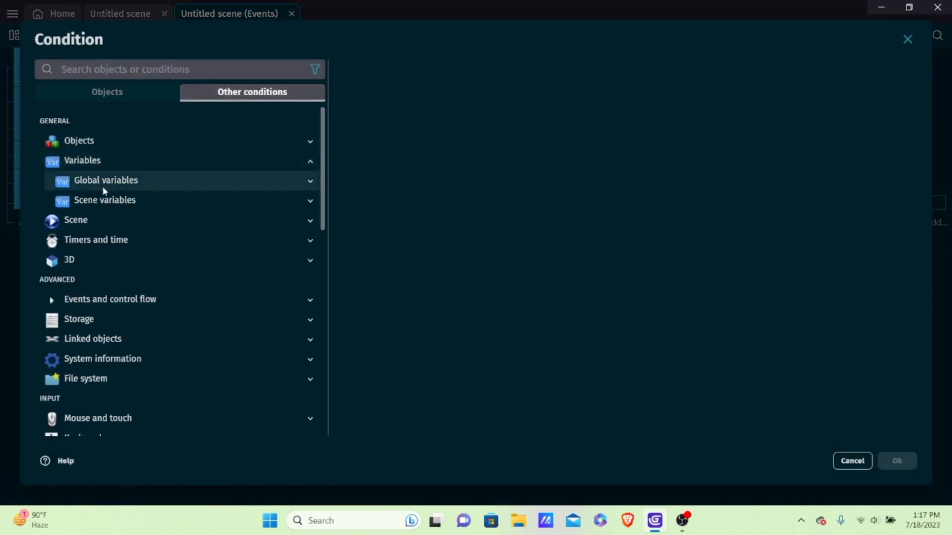
{"action": "left_click", "coordinate": [123, 199]}
{"action": "left_click", "coordinate": [140, 260]}
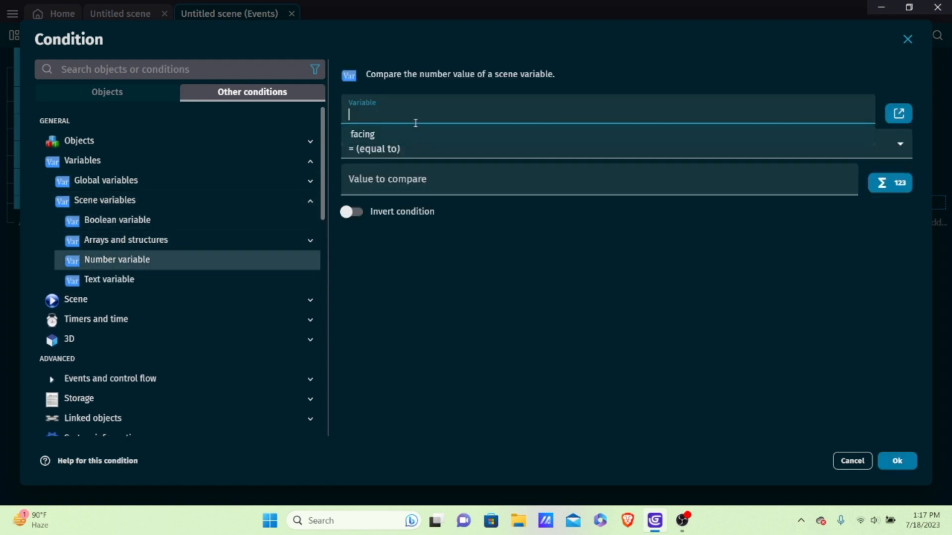
{"action": "left_click", "coordinate": [392, 131]}
{"action": "left_click", "coordinate": [390, 191]}
{"action": "type", "text": "1"}
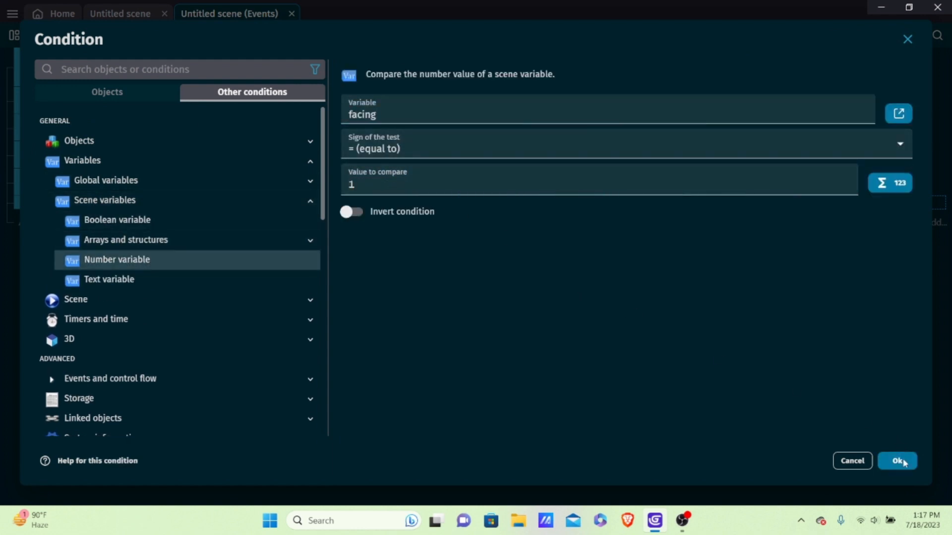
{"action": "left_click", "coordinate": [902, 461]}
{"action": "left_click", "coordinate": [372, 203]}
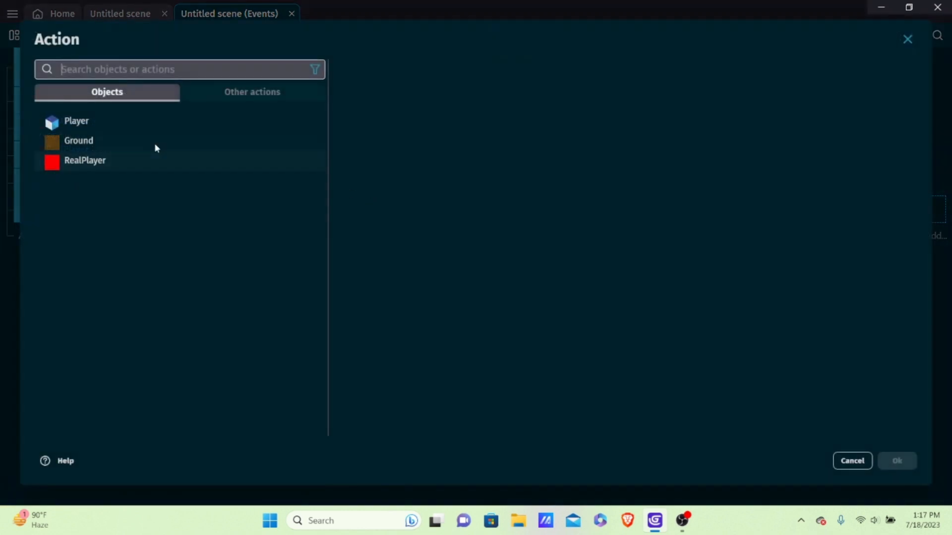
{"action": "left_click", "coordinate": [169, 123]}
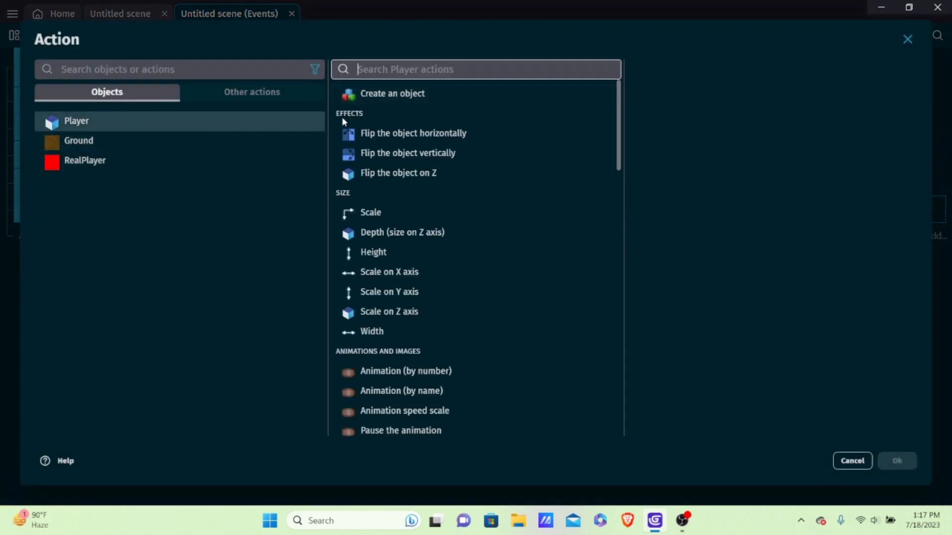
{"action": "left_click", "coordinate": [852, 461]}
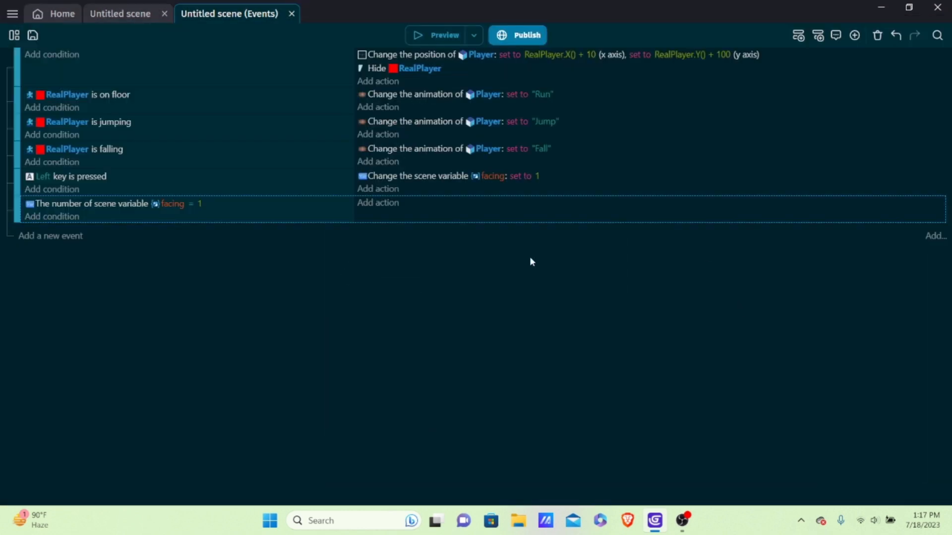
Add an action to the facing = 1 event that flips Player horizontally, with flipping activated.
{"action": "left_click", "coordinate": [376, 210]}
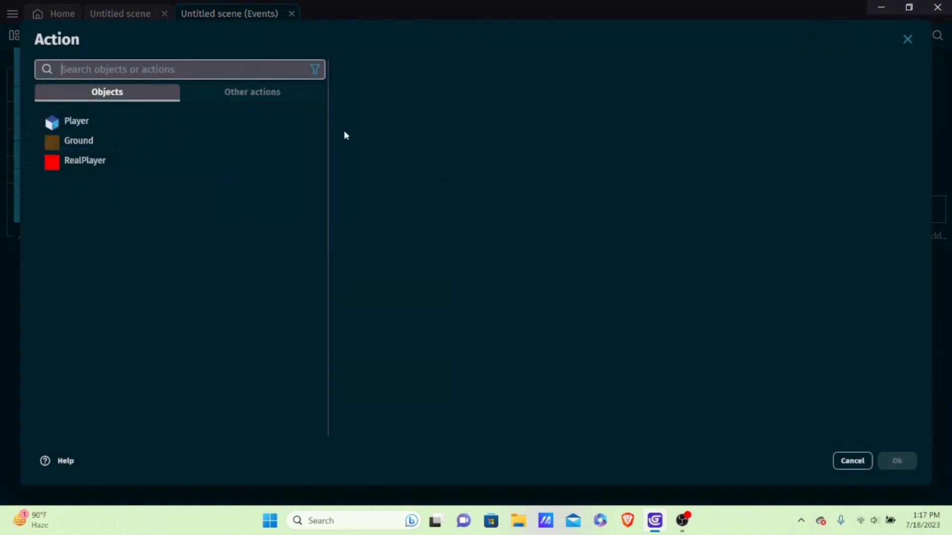
{"action": "left_click", "coordinate": [70, 121]}
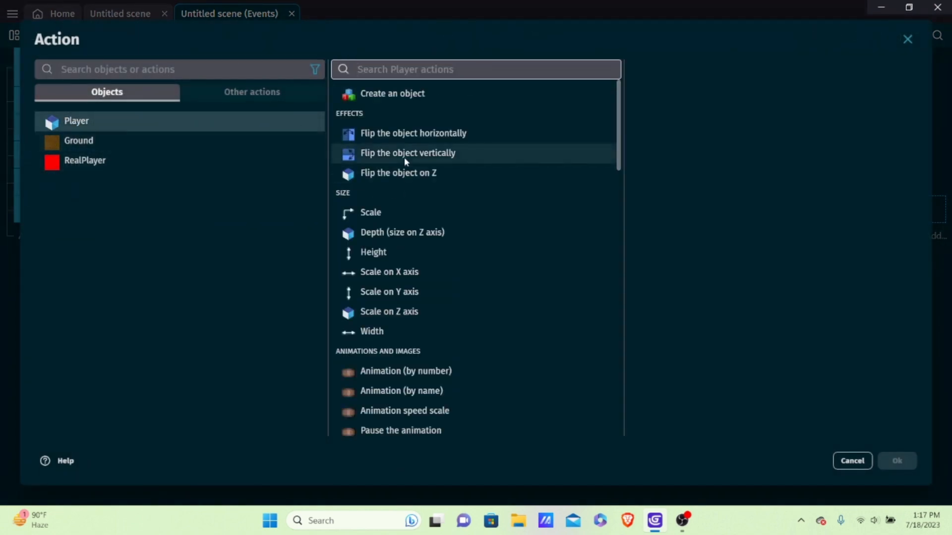
{"action": "left_click", "coordinate": [423, 133]}
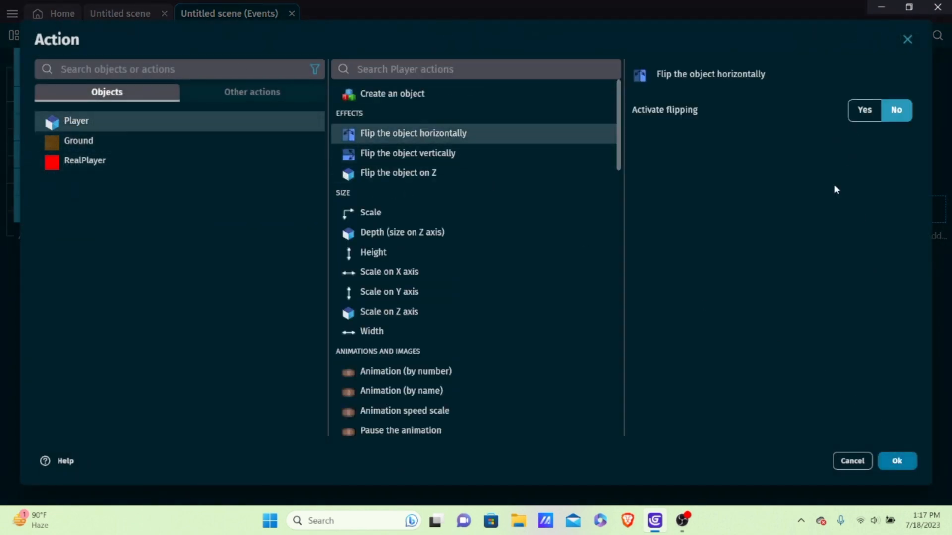
{"action": "left_click", "coordinate": [867, 119]}
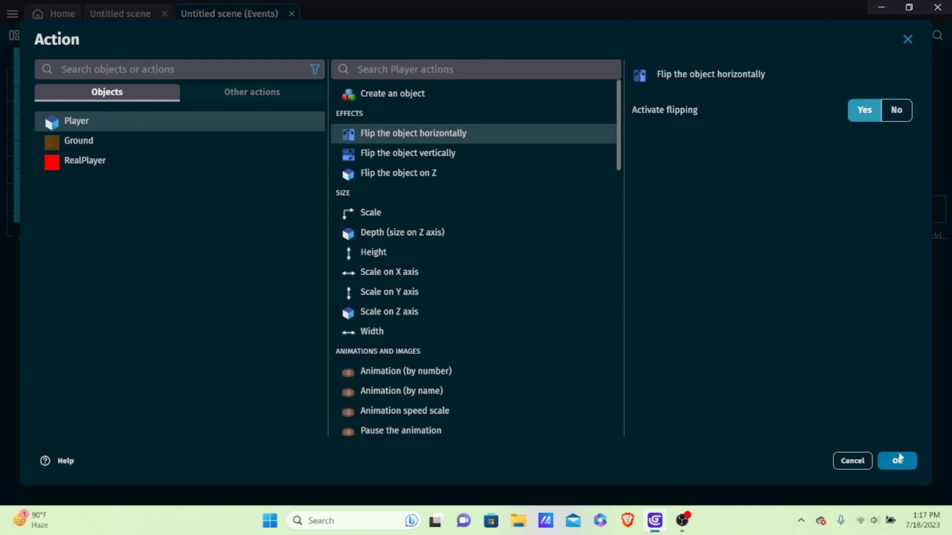
{"action": "left_click", "coordinate": [898, 460]}
Preview the scene, run right and left to check how the Player model flips, and close the preview.
{"action": "left_click", "coordinate": [444, 36]}
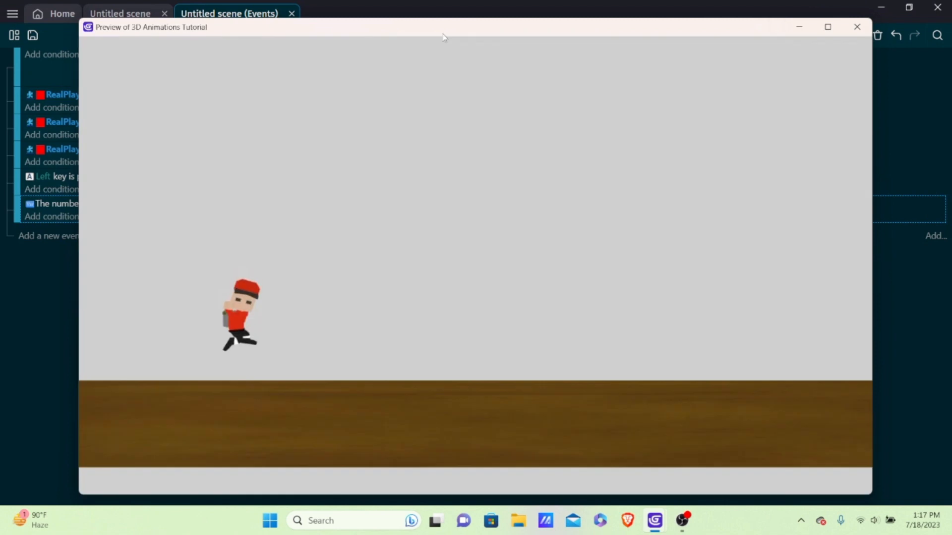
{"action": "key", "text": "Right"}
{"action": "key", "text": "Right"}
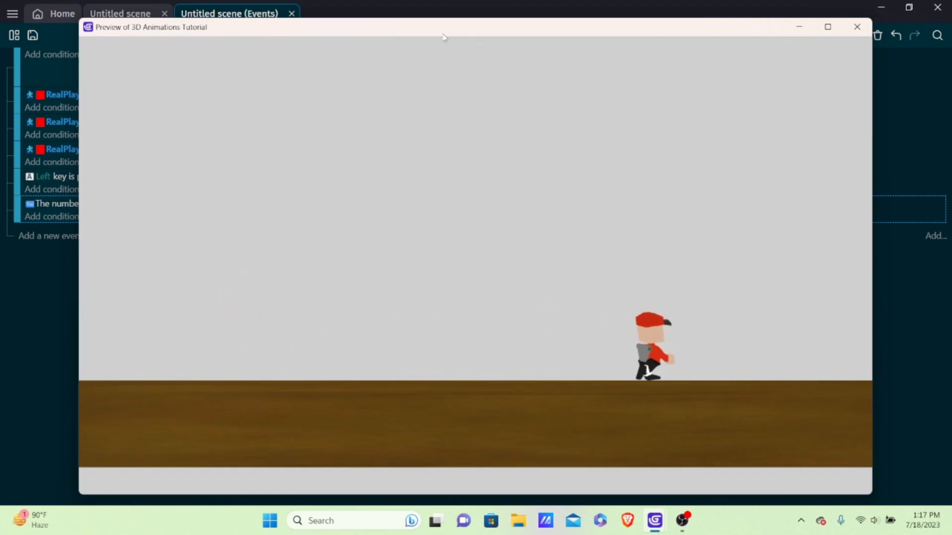
{"action": "key", "text": "Left"}
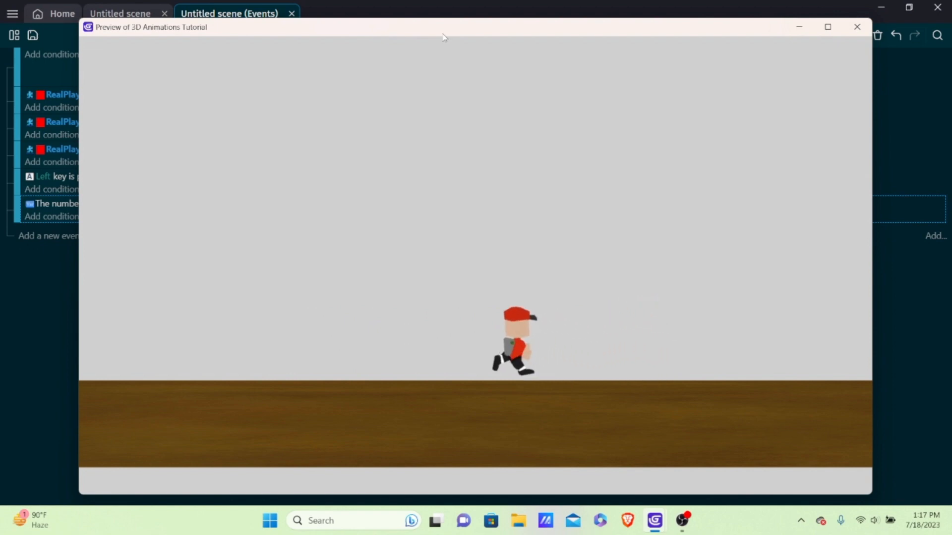
{"action": "key", "text": "Right"}
{"action": "key", "text": "Left"}
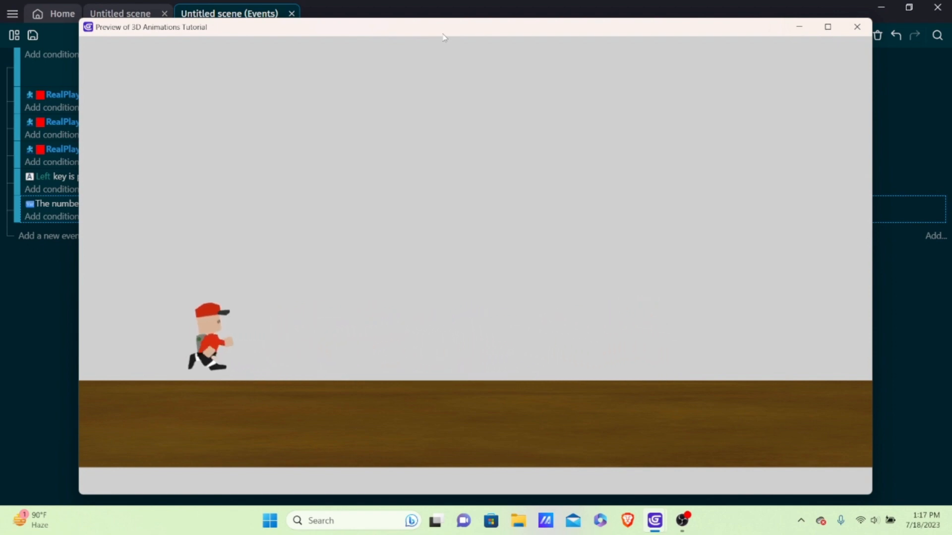
{"action": "key", "text": "Right"}
{"action": "left_click", "coordinate": [856, 27]}
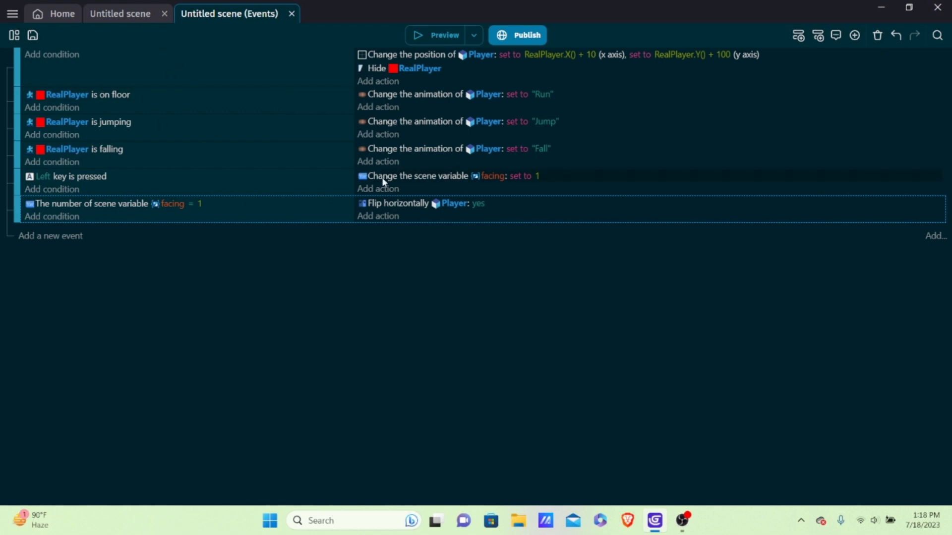
Replace the flip action in the facing = 1 event with one that sets Player's rotation on Y axis to 90.
{"action": "left_click", "coordinate": [537, 212]}
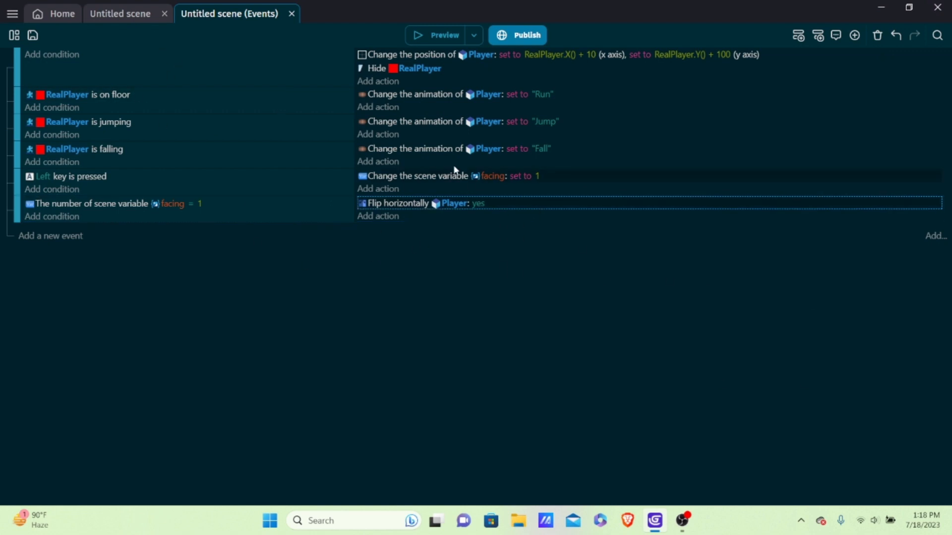
{"action": "double_click", "coordinate": [506, 208]}
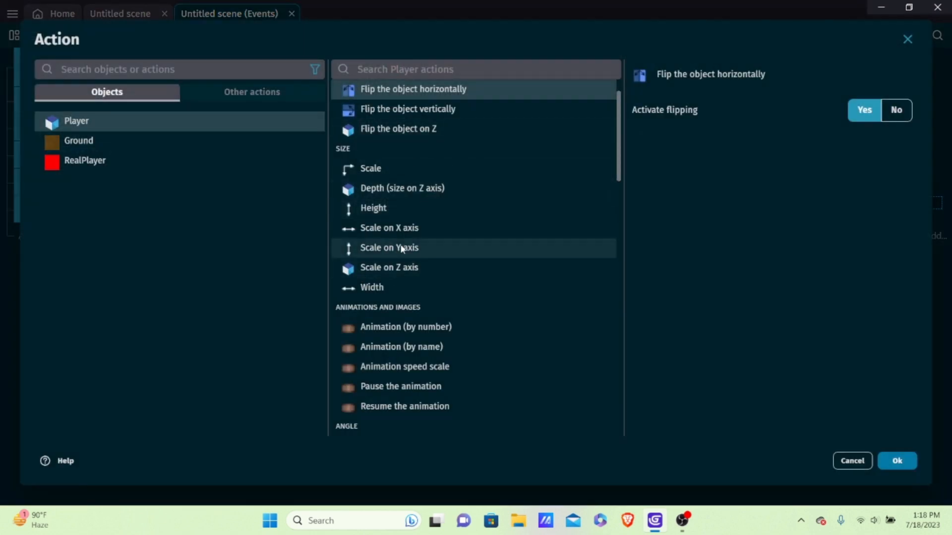
{"action": "scroll", "coordinate": [408, 234], "scroll_direction": "down", "scroll_amount": 5}
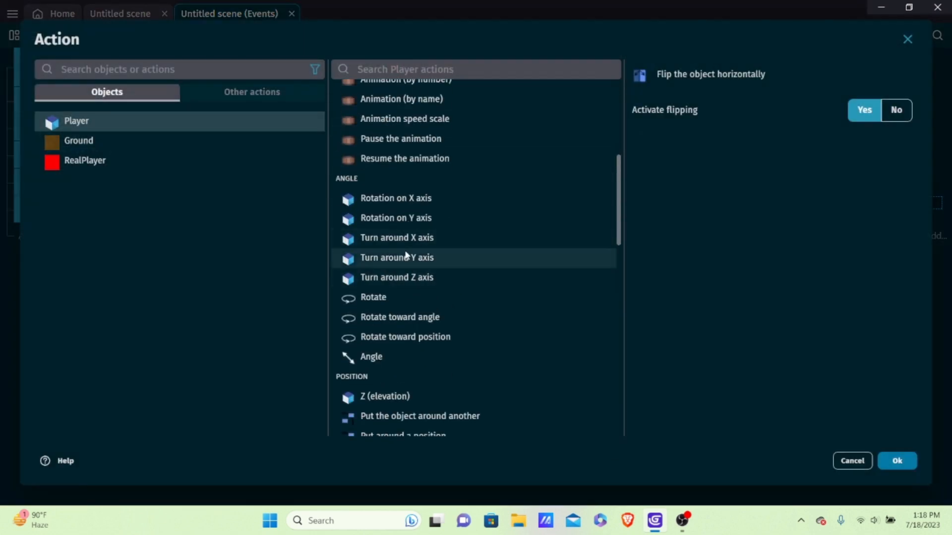
{"action": "scroll", "coordinate": [416, 260], "scroll_direction": "down", "scroll_amount": 4}
{"action": "scroll", "coordinate": [423, 213], "scroll_direction": "up", "scroll_amount": 2}
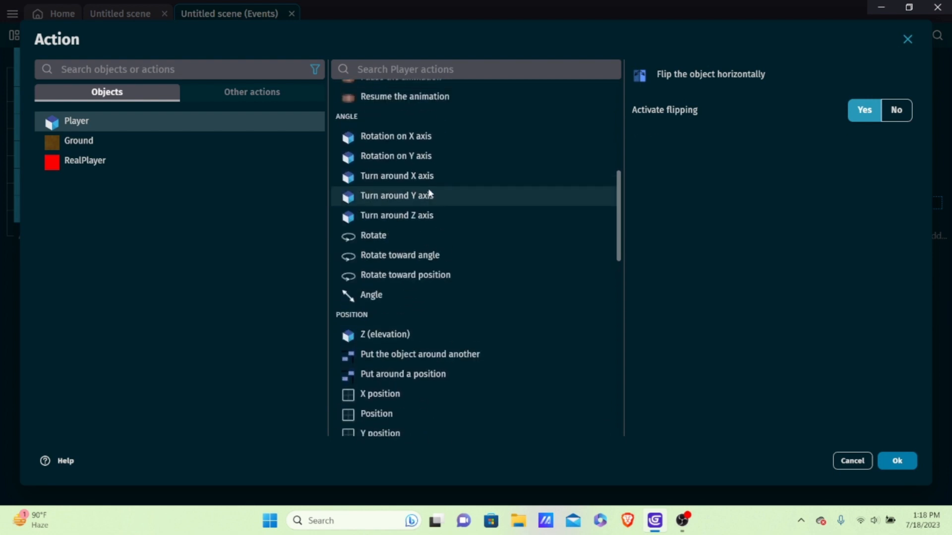
{"action": "scroll", "coordinate": [431, 197], "scroll_direction": "down", "scroll_amount": 13}
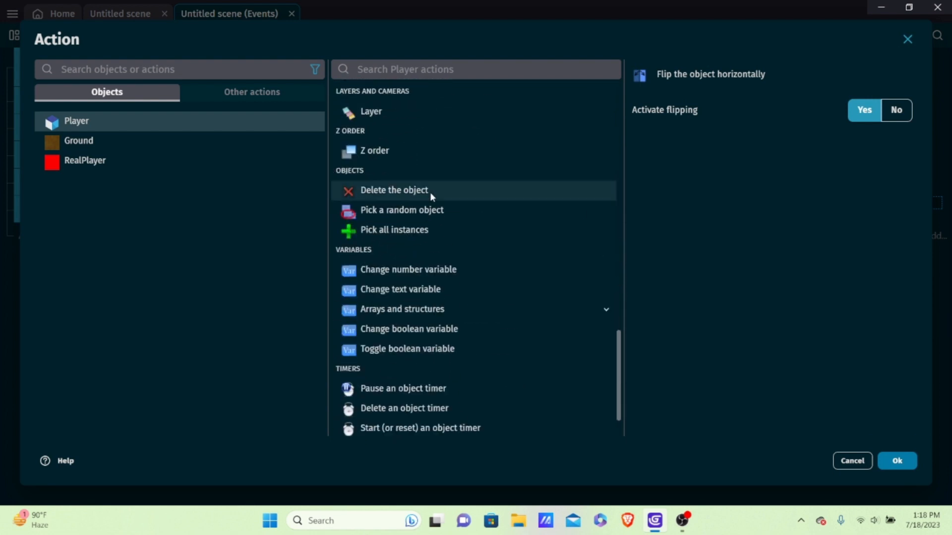
{"action": "scroll", "coordinate": [474, 194], "scroll_direction": "up", "scroll_amount": 20}
{"action": "scroll", "coordinate": [436, 163], "scroll_direction": "up", "scroll_amount": 1}
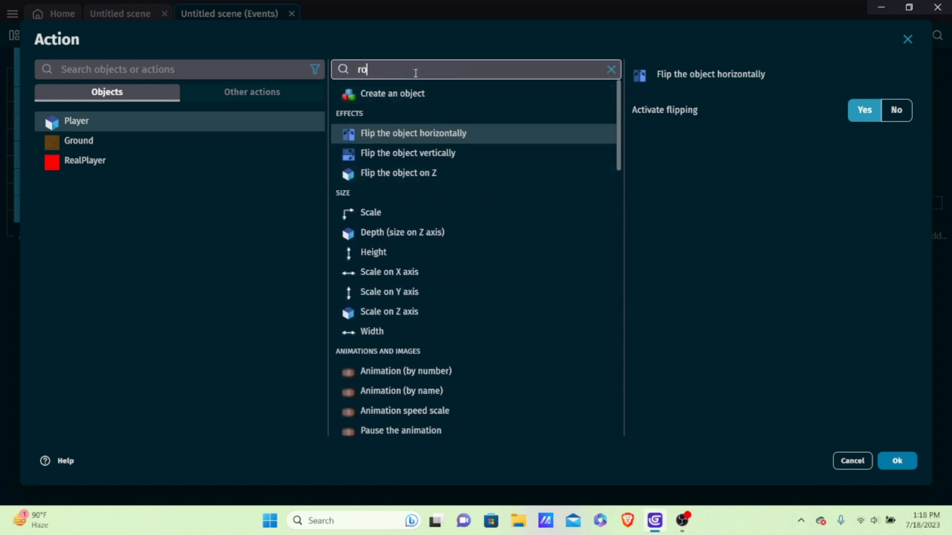
{"action": "type", "text": "t"}
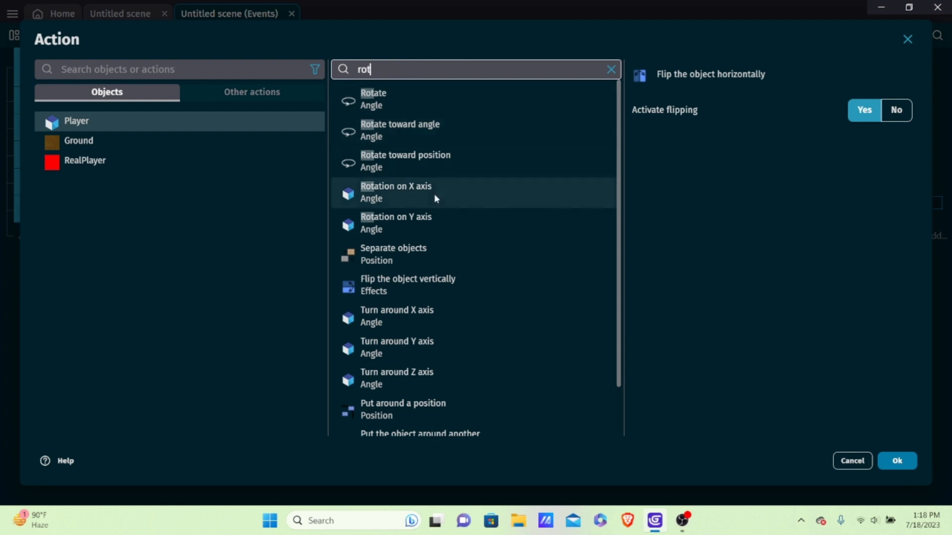
{"action": "left_click", "coordinate": [426, 224]}
{"action": "left_click", "coordinate": [673, 117]}
{"action": "left_click", "coordinate": [667, 144]}
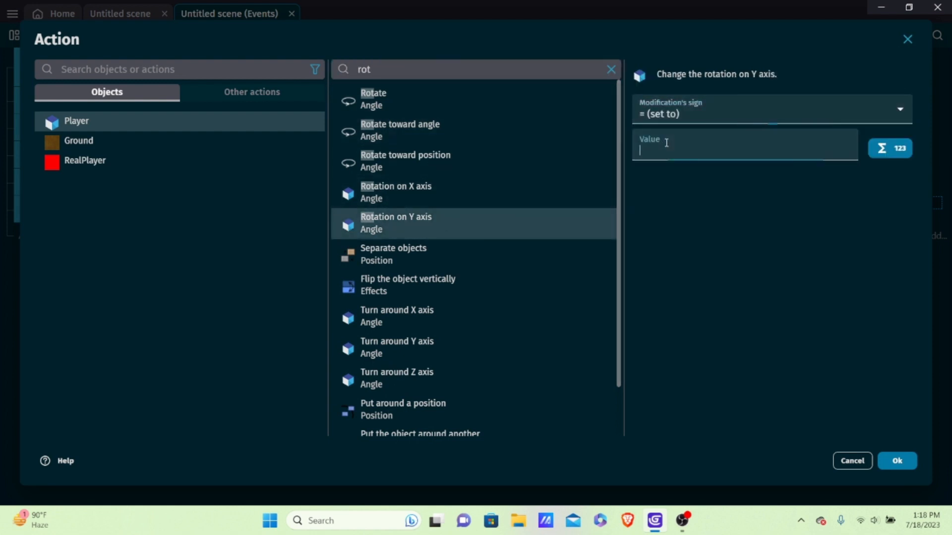
{"action": "left_click", "coordinate": [899, 461]}
Preview the scene, run right and left to check how Player's rotation behaves, and close the preview.
{"action": "left_click", "coordinate": [436, 39]}
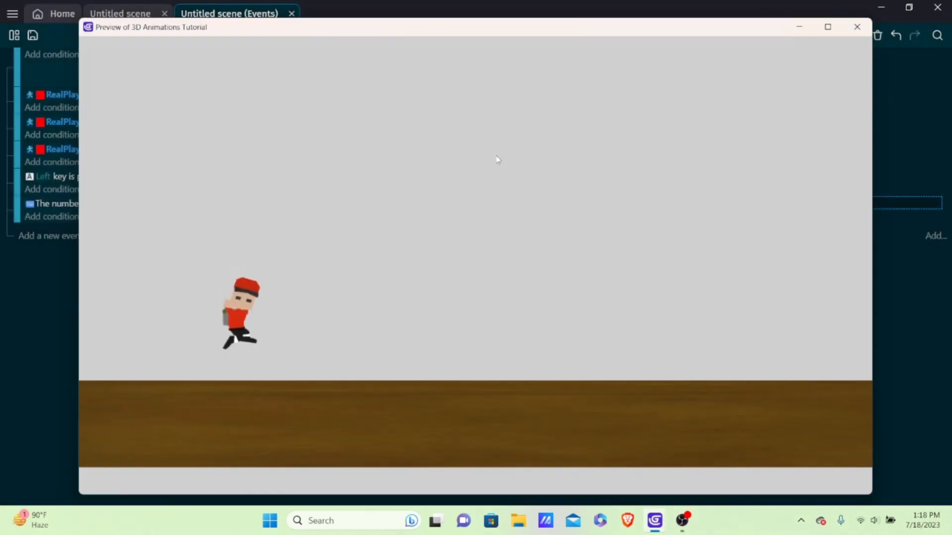
{"action": "key", "text": "Right"}
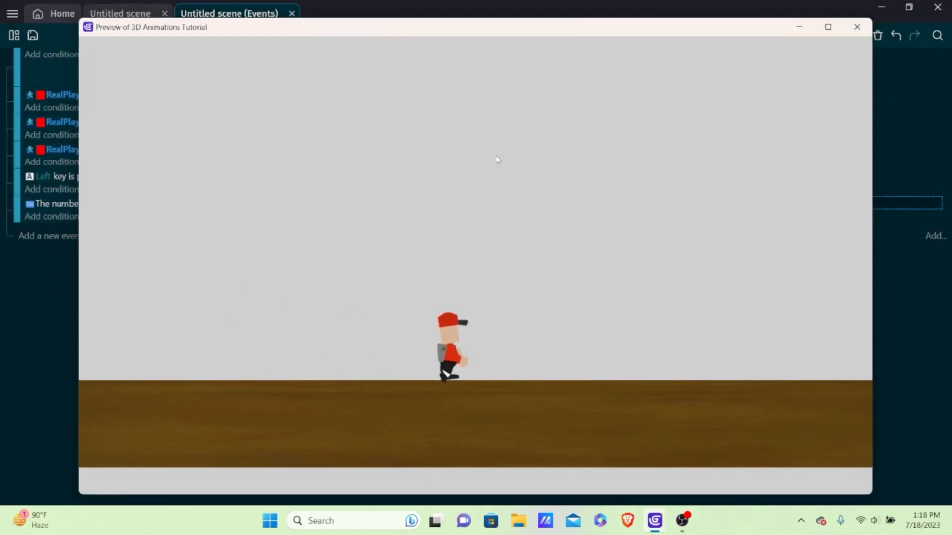
{"action": "key", "text": "Left"}
{"action": "key", "text": "Right"}
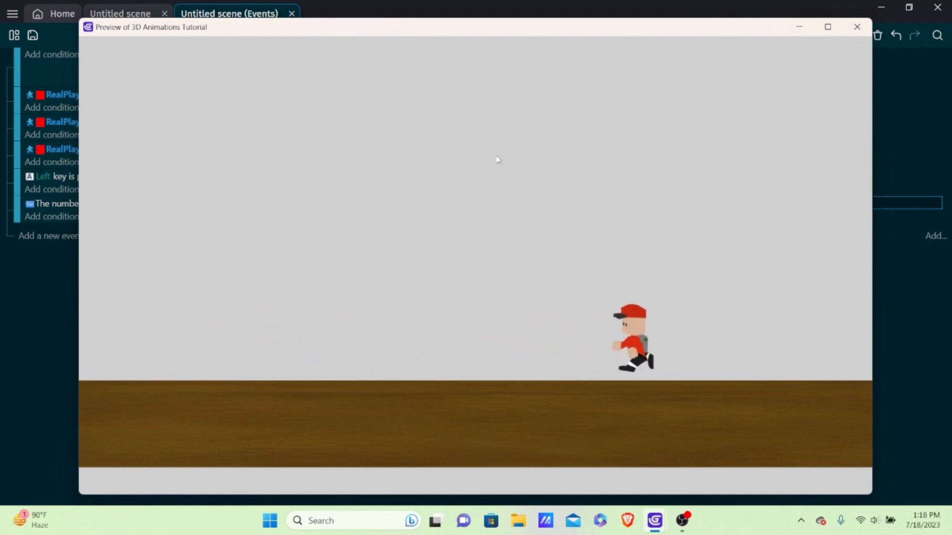
{"action": "key", "text": "Right"}
{"action": "key", "text": "Right"}
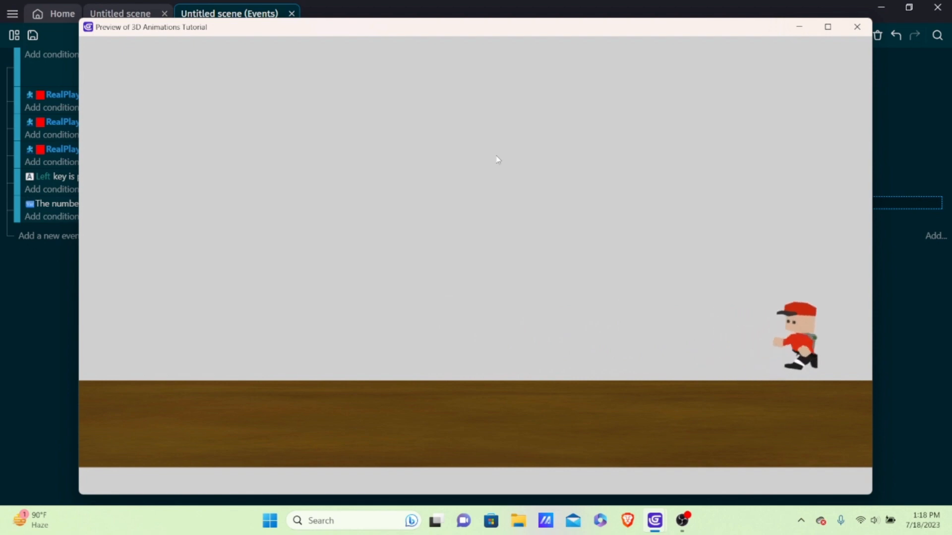
{"action": "left_click", "coordinate": [855, 29]}
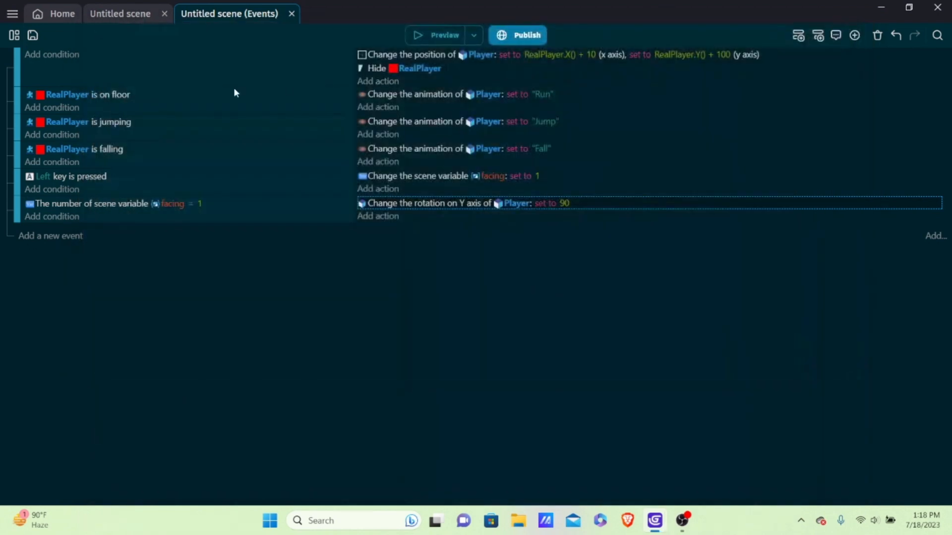
Duplicate the Left key event as a Right key event that sets the scene variable facing to 0.
{"action": "right_click", "coordinate": [98, 189]}
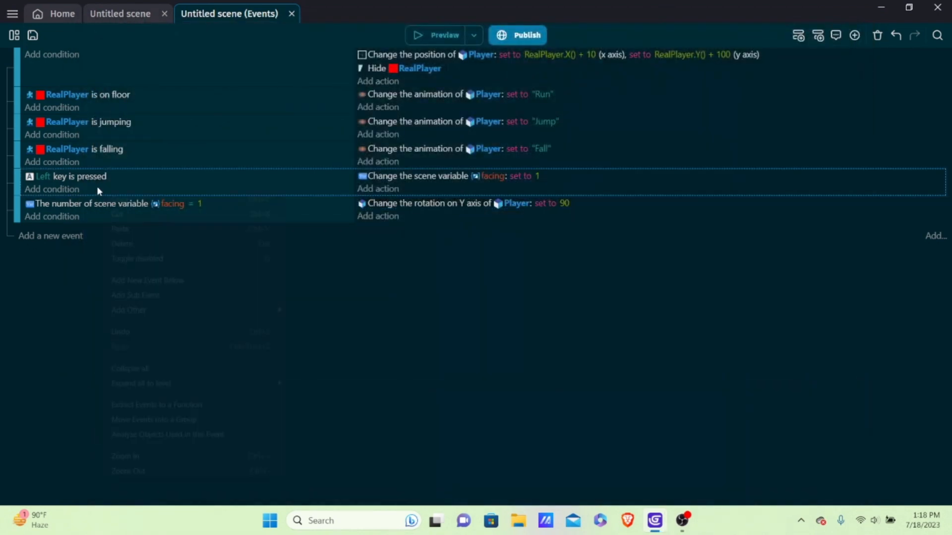
{"action": "right_click", "coordinate": [106, 187]}
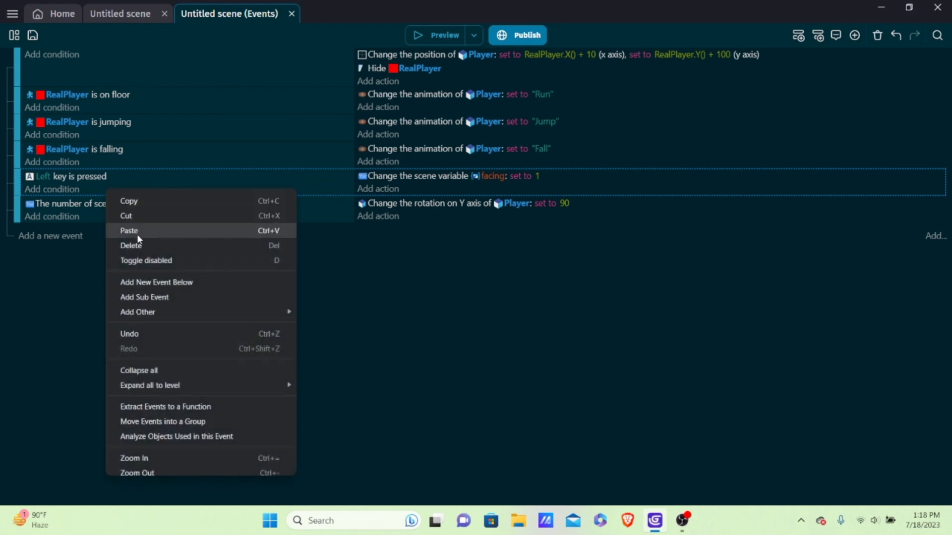
{"action": "left_click", "coordinate": [136, 231]}
{"action": "left_click", "coordinate": [44, 204]}
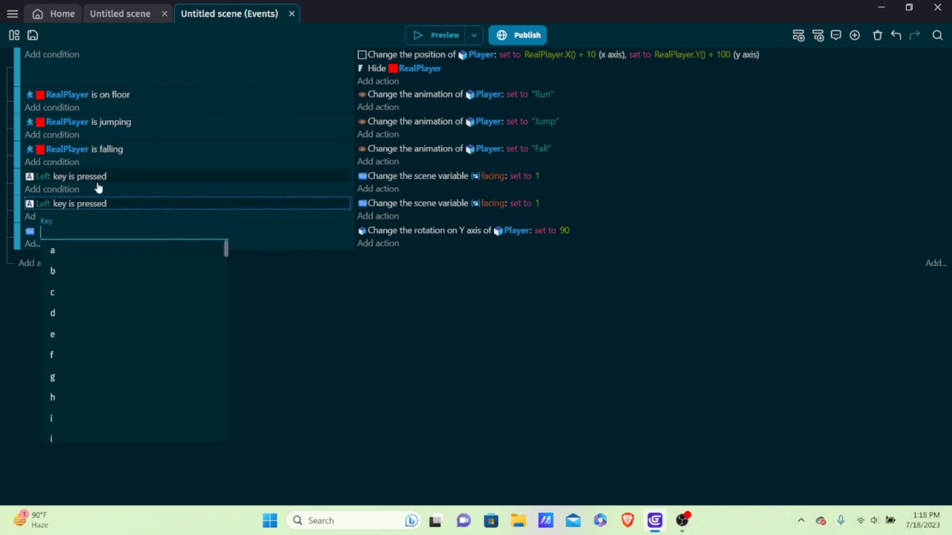
{"action": "type", "text": "ri"}
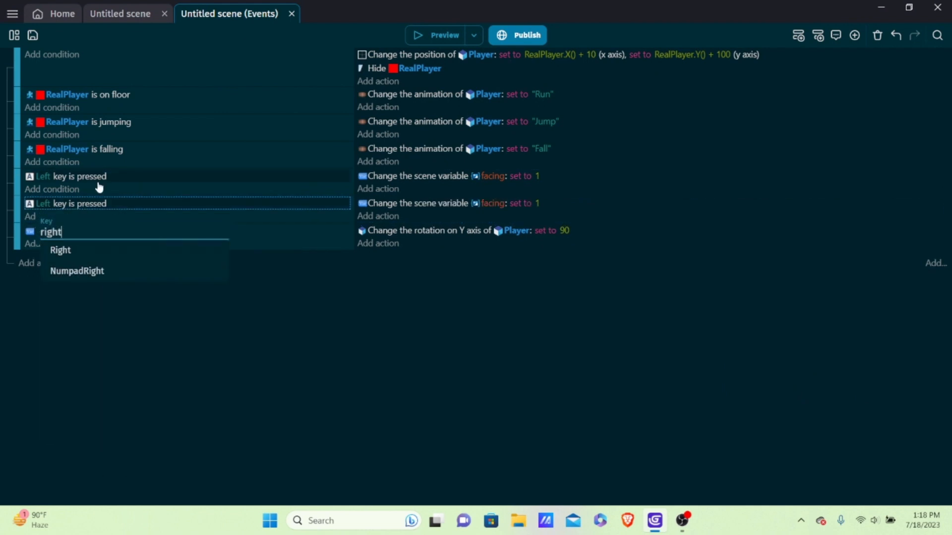
{"action": "type", "text": "ght"}
{"action": "key", "text": "Return"}
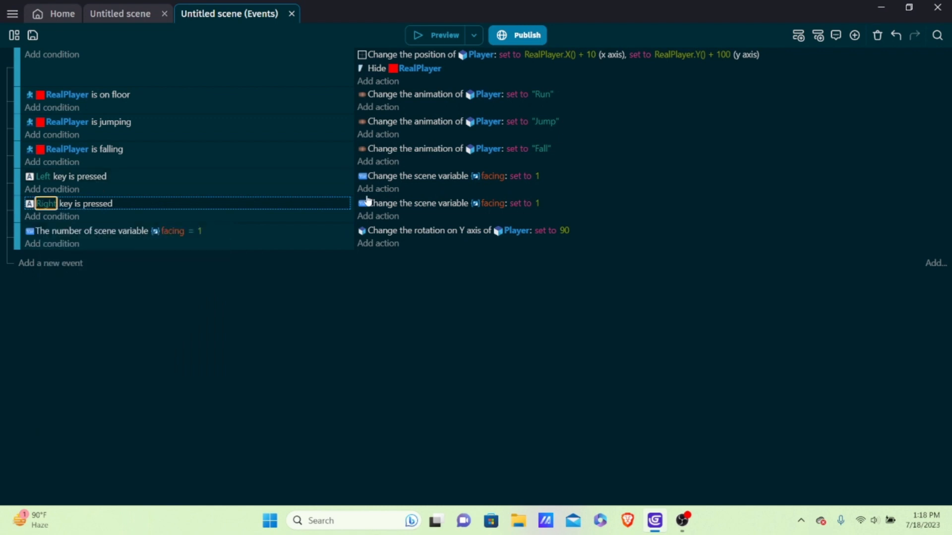
{"action": "left_click", "coordinate": [537, 206]}
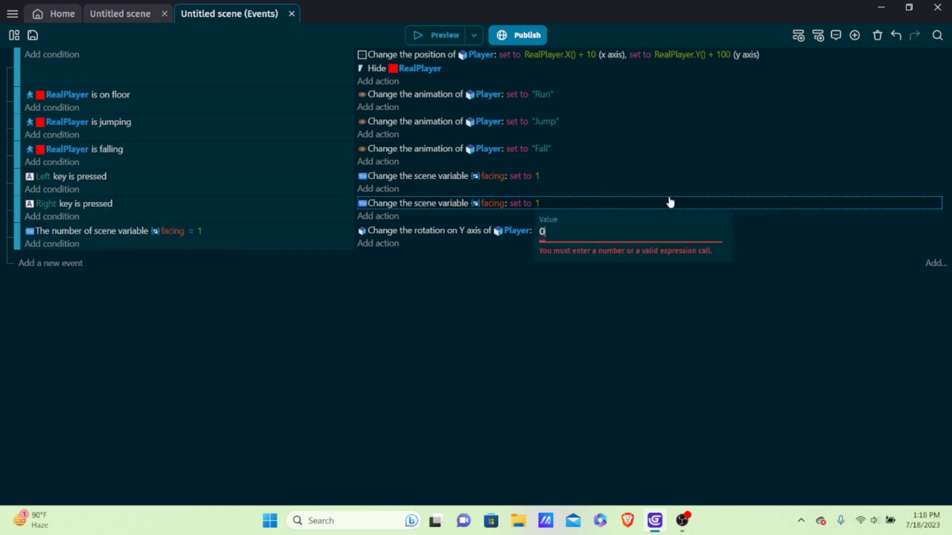
{"action": "left_click", "coordinate": [419, 327]}
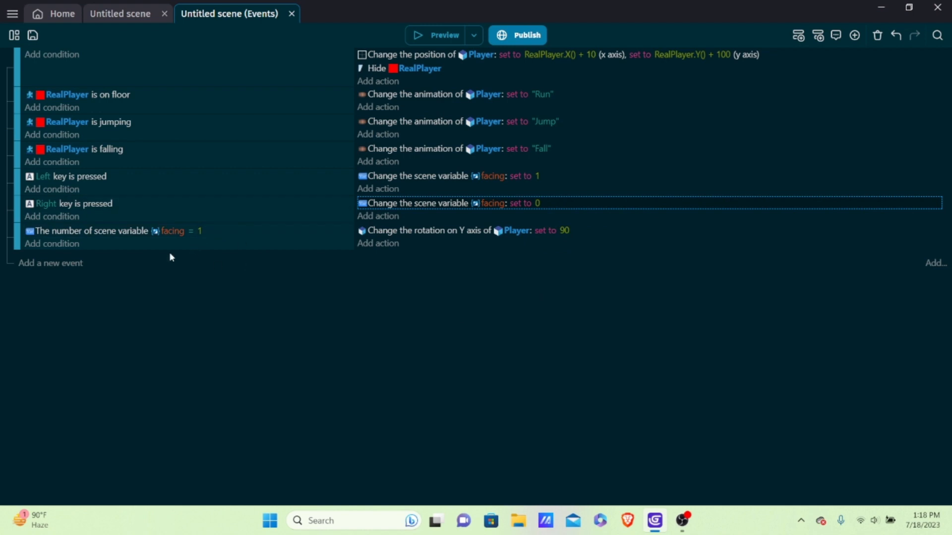
Duplicate the facing = 1 rotation event and change the copy's condition to facing = 0.
{"action": "right_click", "coordinate": [205, 245]}
{"action": "left_click", "coordinate": [237, 252]}
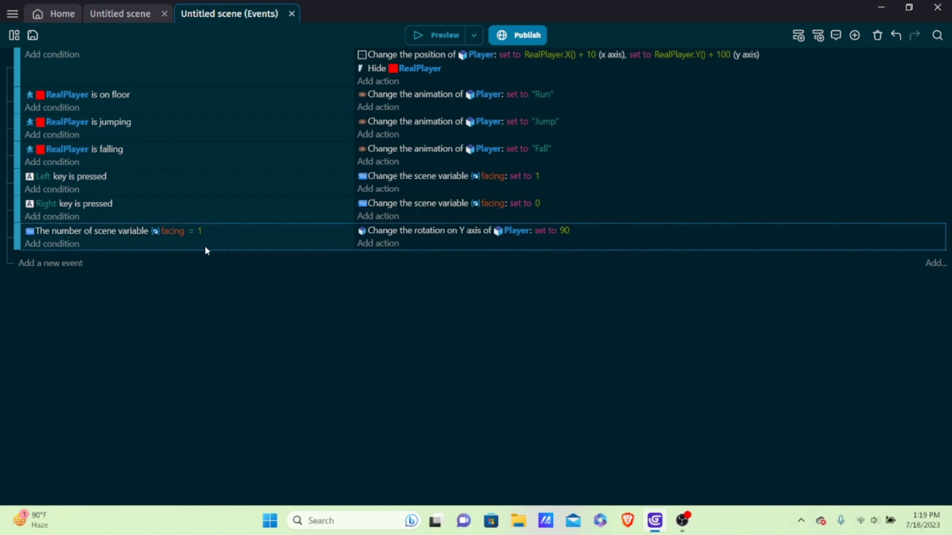
{"action": "right_click", "coordinate": [204, 246]}
{"action": "left_click", "coordinate": [249, 289]}
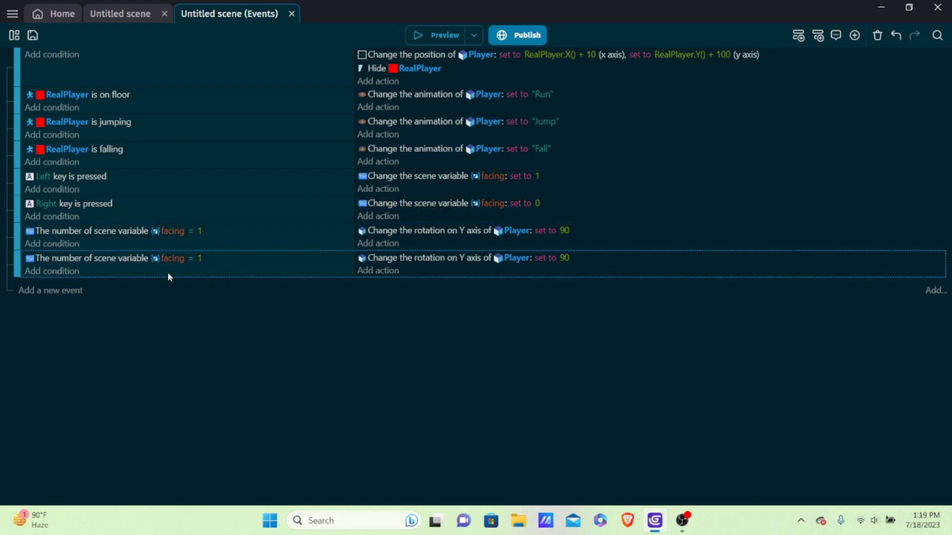
{"action": "left_click", "coordinate": [199, 258]}
{"action": "type", "text": "0"}
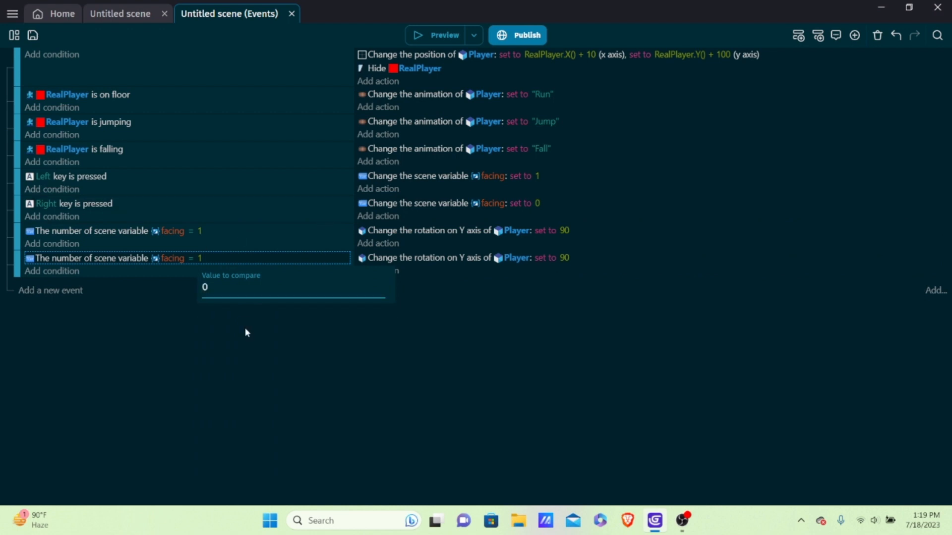
{"action": "left_click", "coordinate": [551, 384]}
Look up the Player instance's Y rotation in the scene and set the facing = 0 event's Y rotation to -75.
{"action": "left_click", "coordinate": [134, 19]}
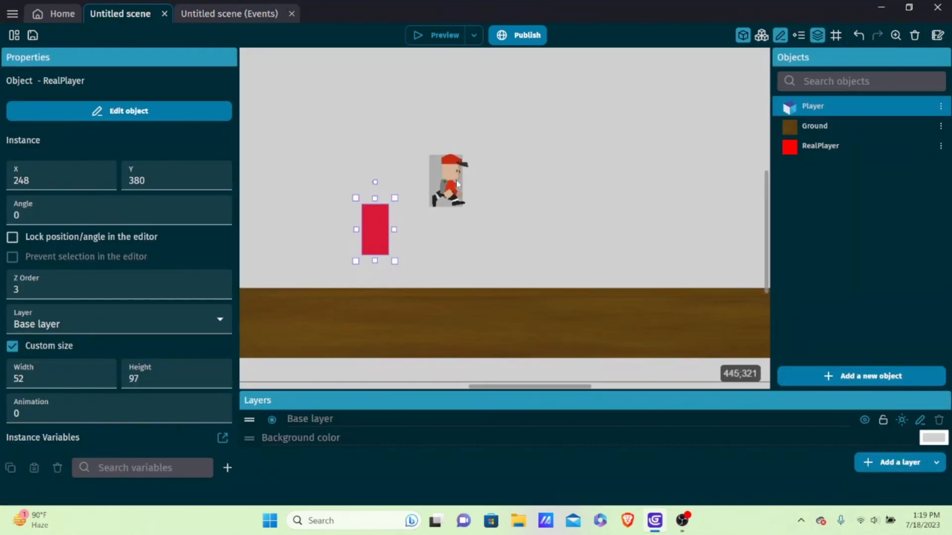
{"action": "left_click", "coordinate": [457, 184]}
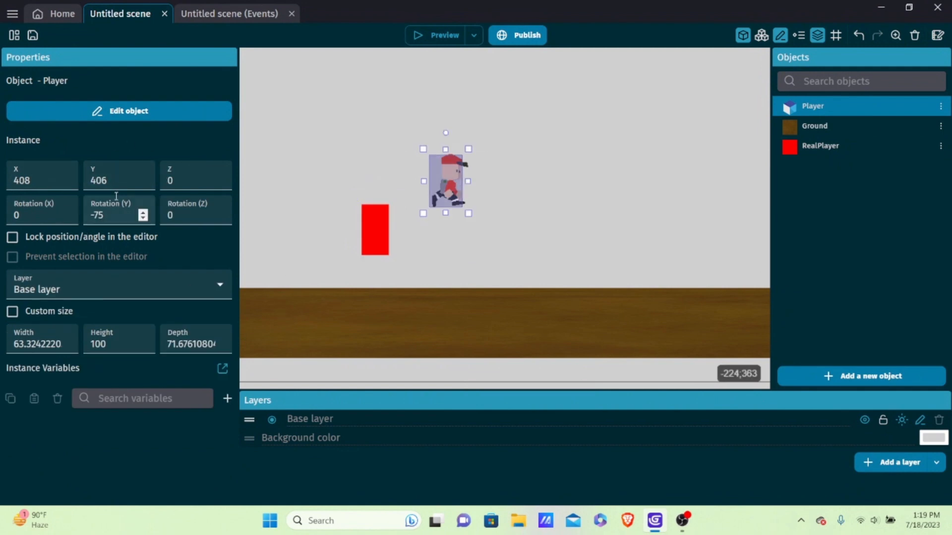
{"action": "left_click", "coordinate": [237, 14]}
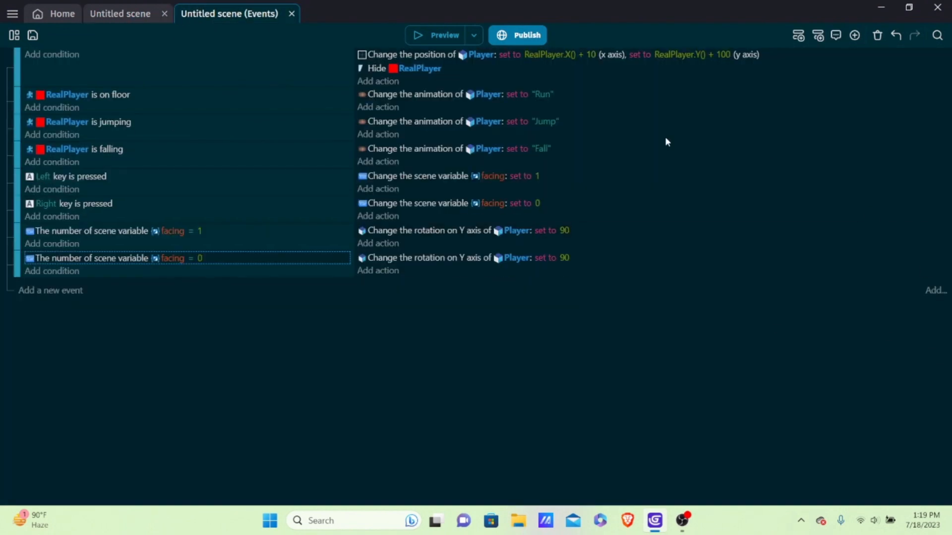
{"action": "left_click", "coordinate": [559, 260]}
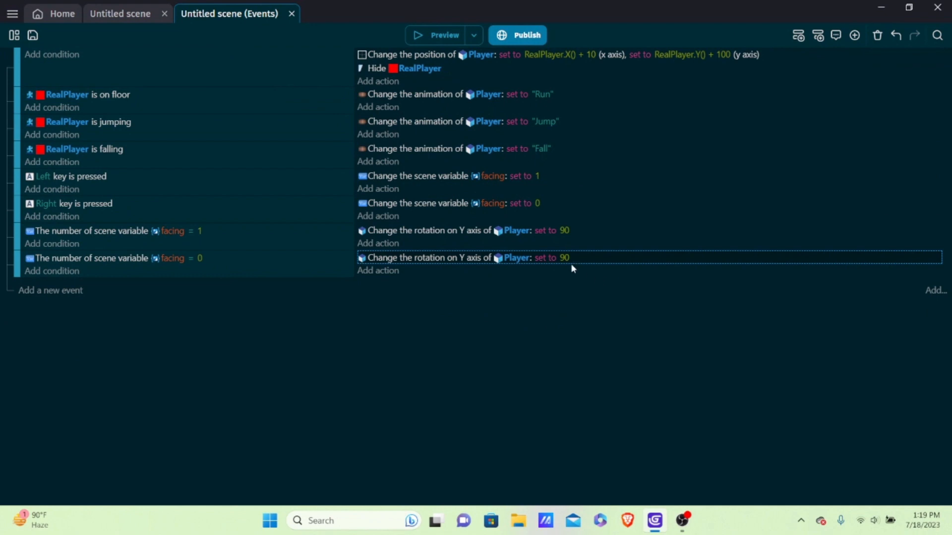
{"action": "type", "text": "-5"}
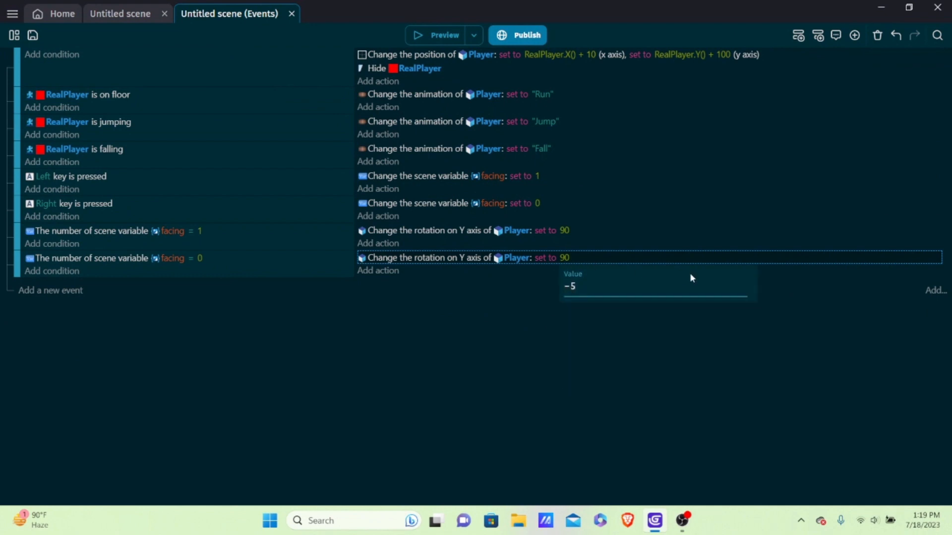
{"action": "key", "text": "BackSpace"}
{"action": "type", "text": "75"}
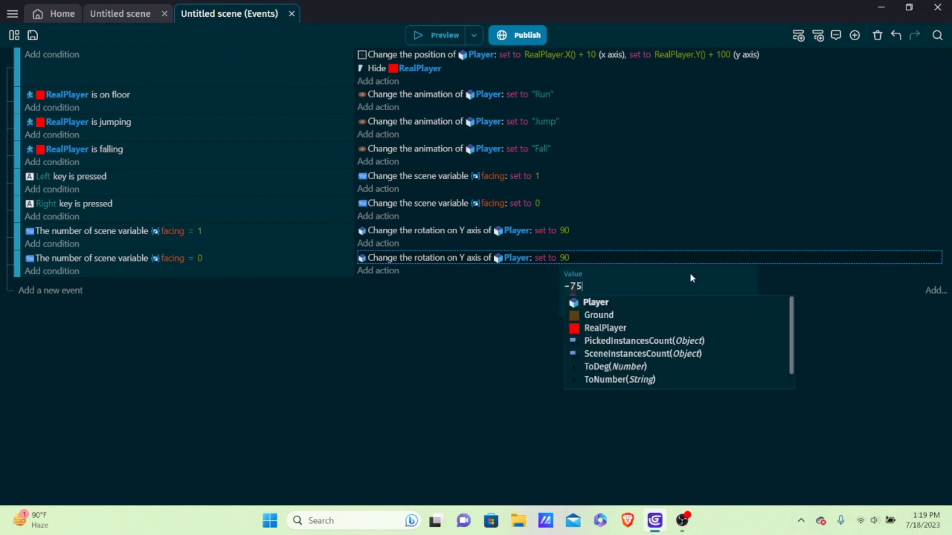
{"action": "left_click", "coordinate": [427, 414]}
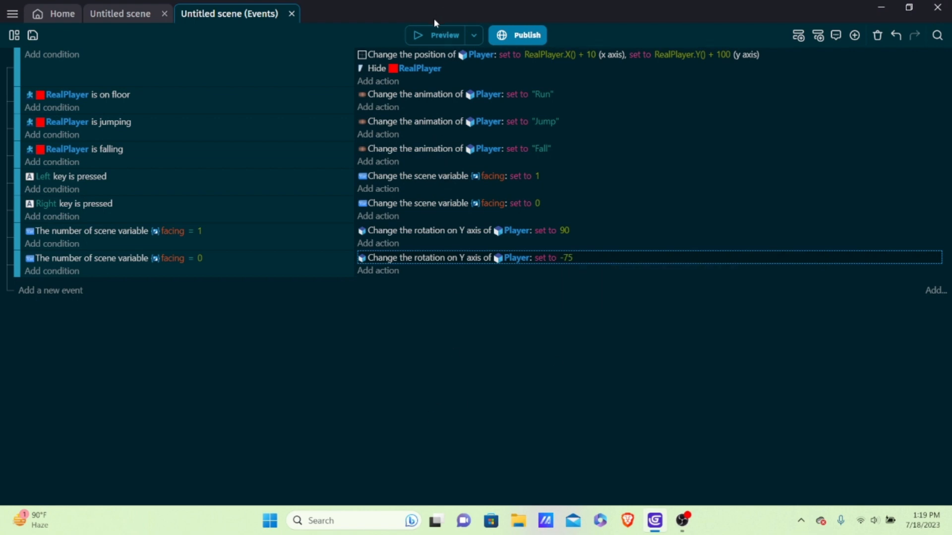
Preview the scene and run Player right and left to check that the model turns to face its movement direction.
{"action": "left_click", "coordinate": [426, 33]}
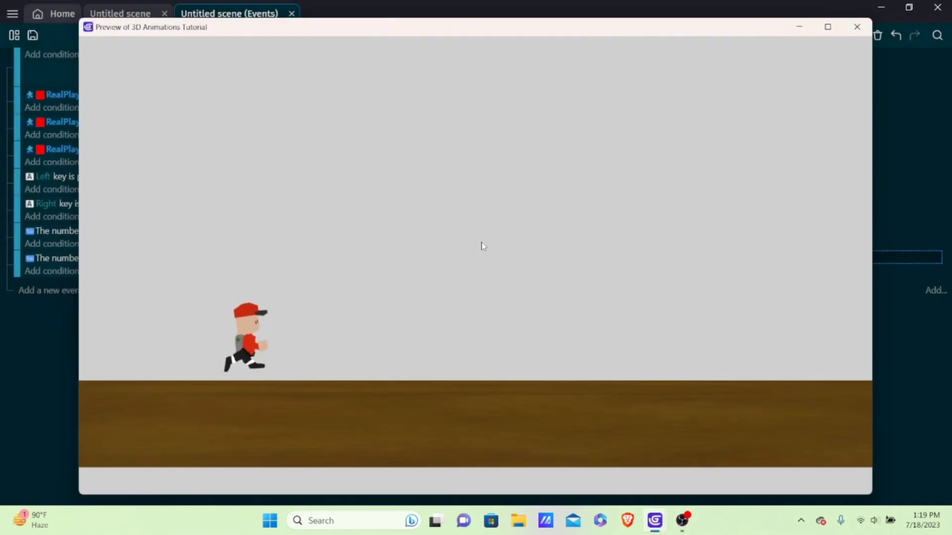
{"action": "key", "text": "Right"}
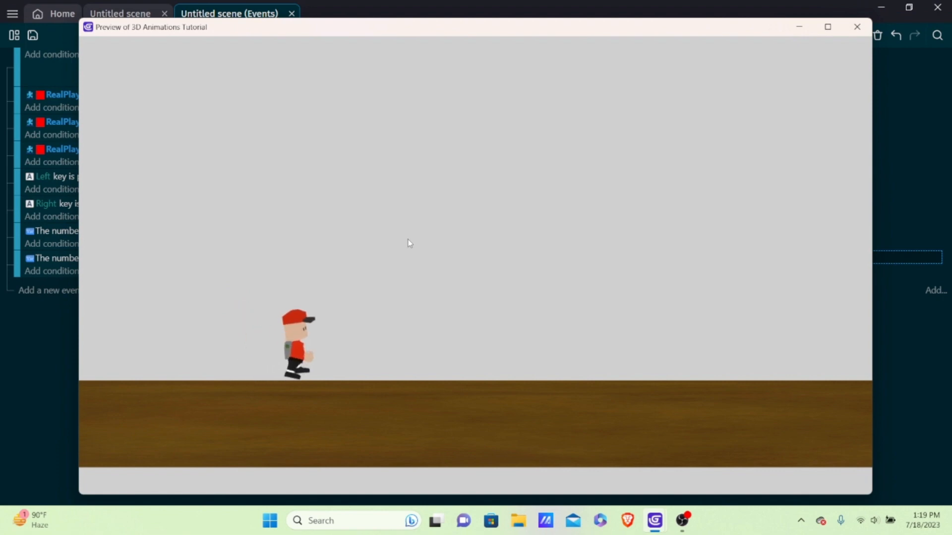
{"action": "key", "text": "Right"}
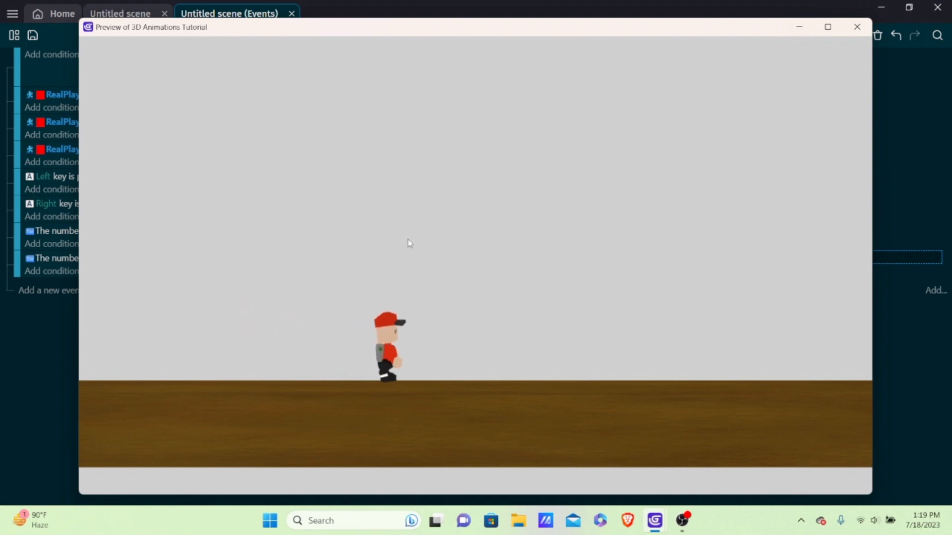
{"action": "key", "text": "Left"}
{"action": "key", "text": "Right"}
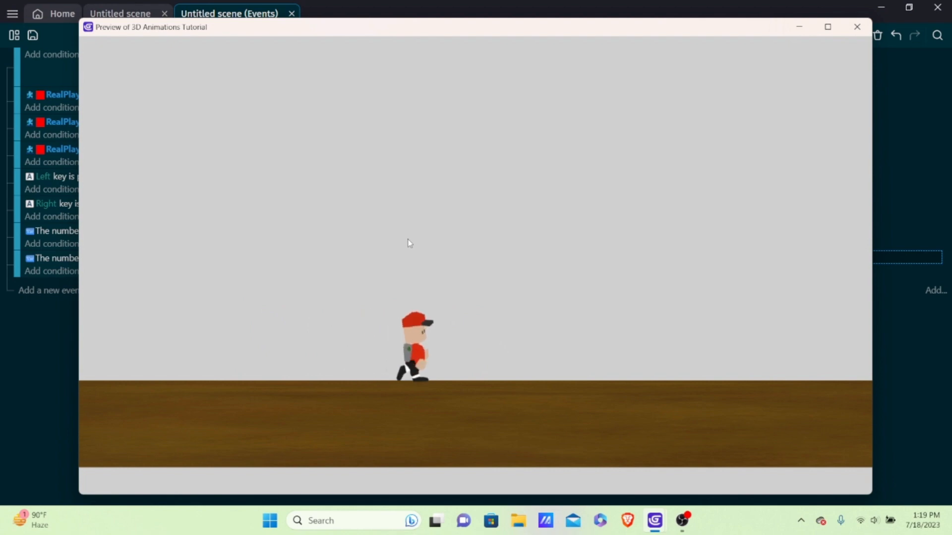
{"action": "key", "text": "Left"}
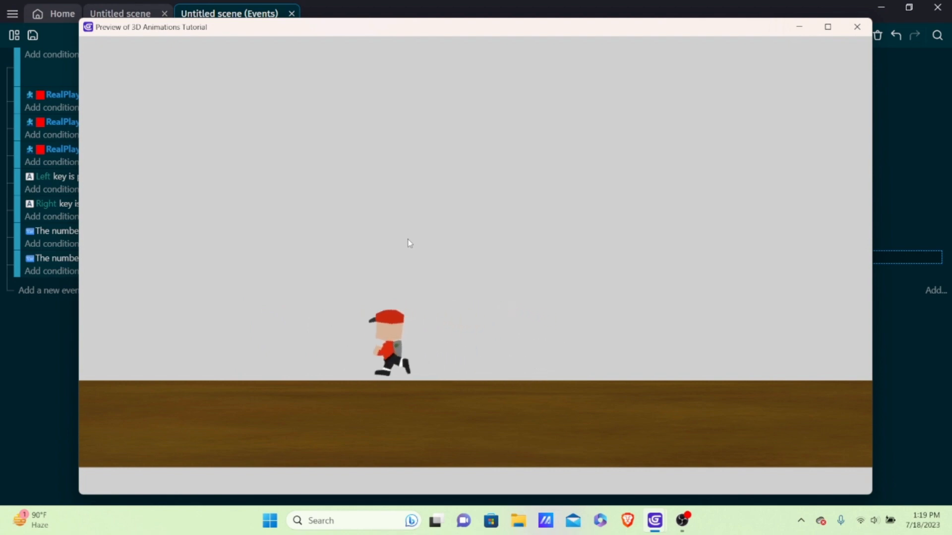
{"action": "key", "text": "Right"}
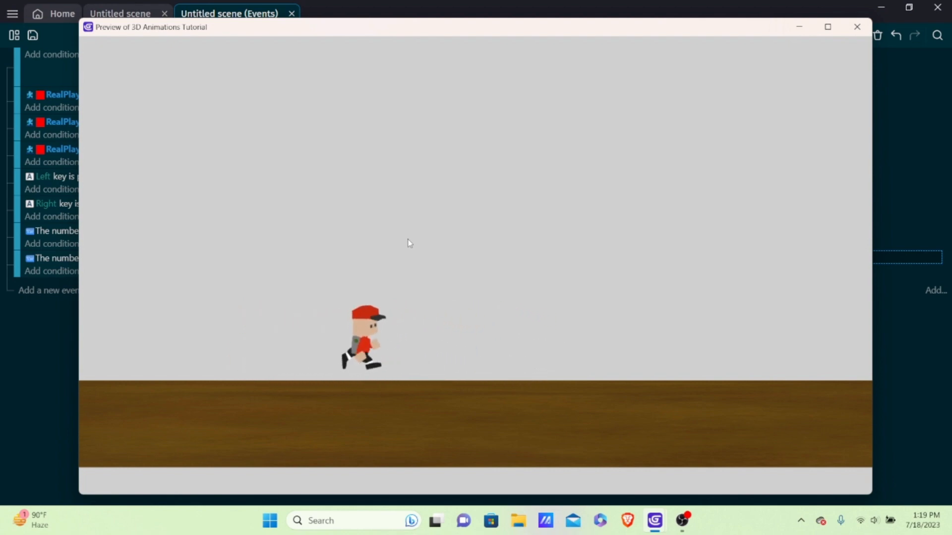
Make Player jump while running in both directions in the preview to check the Jump and Fall animations with the rotation.
{"action": "key", "text": "space"}
{"action": "key", "text": "Left"}
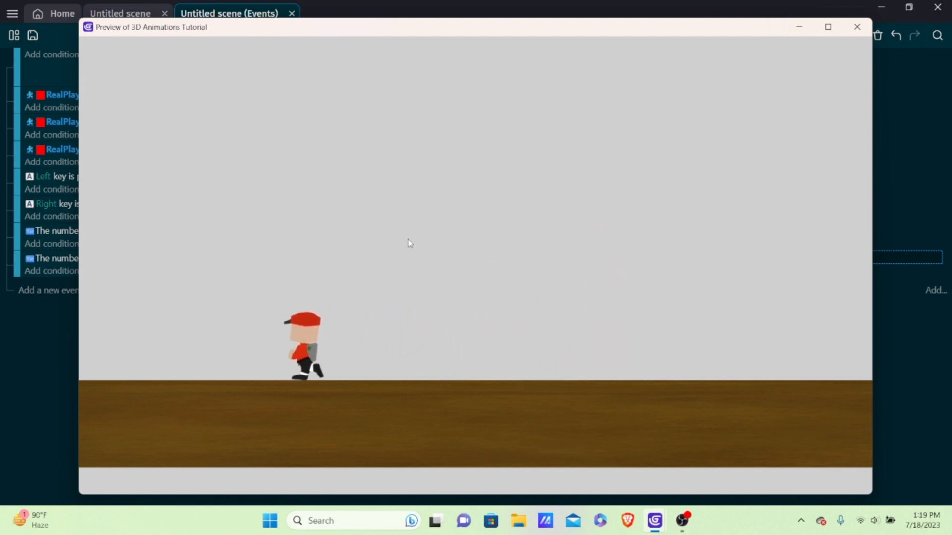
{"action": "key", "text": "Right"}
{"action": "key", "text": "space"}
{"action": "key", "text": "space"}
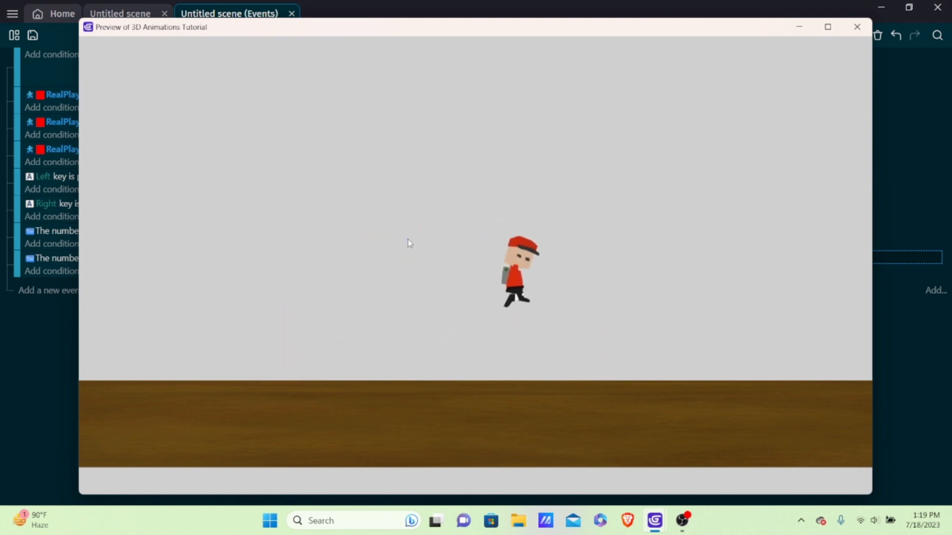
{"action": "key", "text": "Left"}
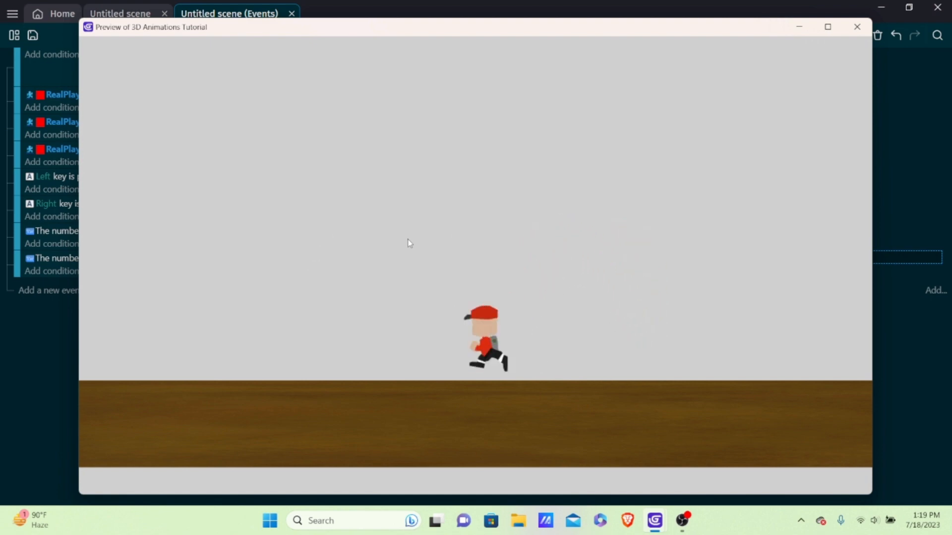
{"action": "key", "text": "Right"}
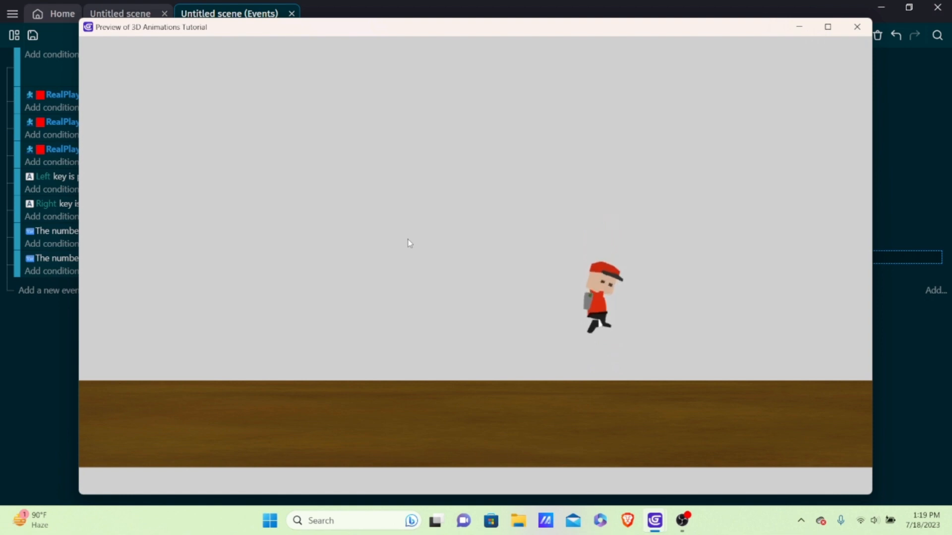
{"action": "key", "text": "Left"}
{"action": "key", "text": "Right"}
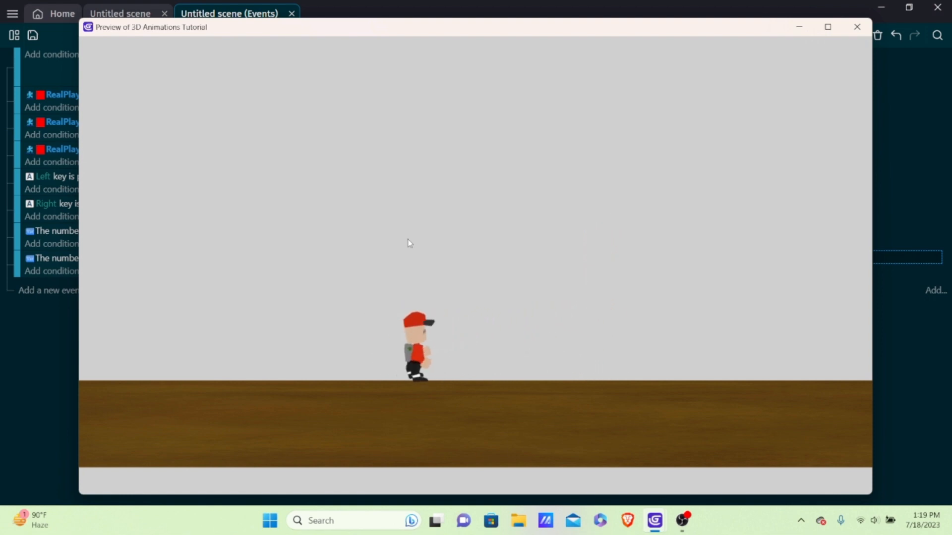
Run Player back and forth along the floor to recheck the left and right facing angles, and close the preview.
{"action": "key", "text": "Left"}
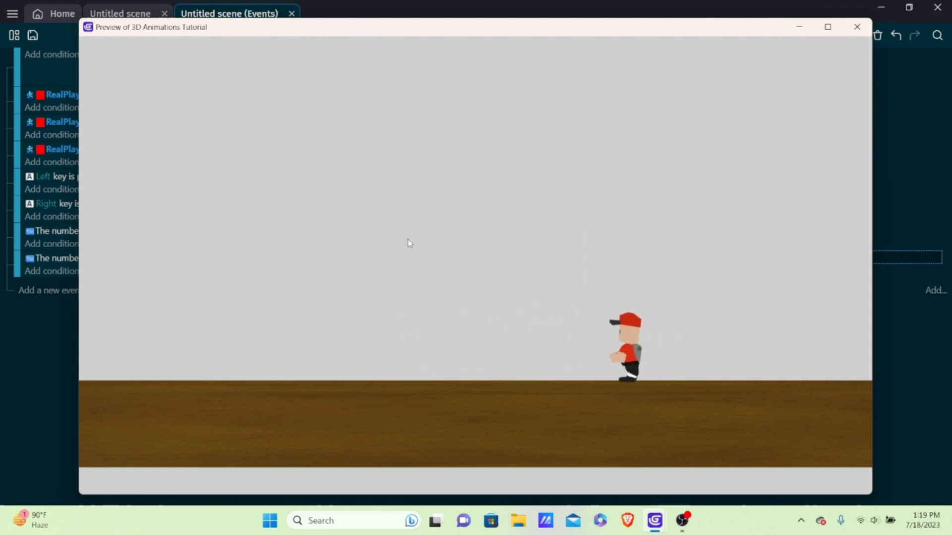
{"action": "key", "text": "Right"}
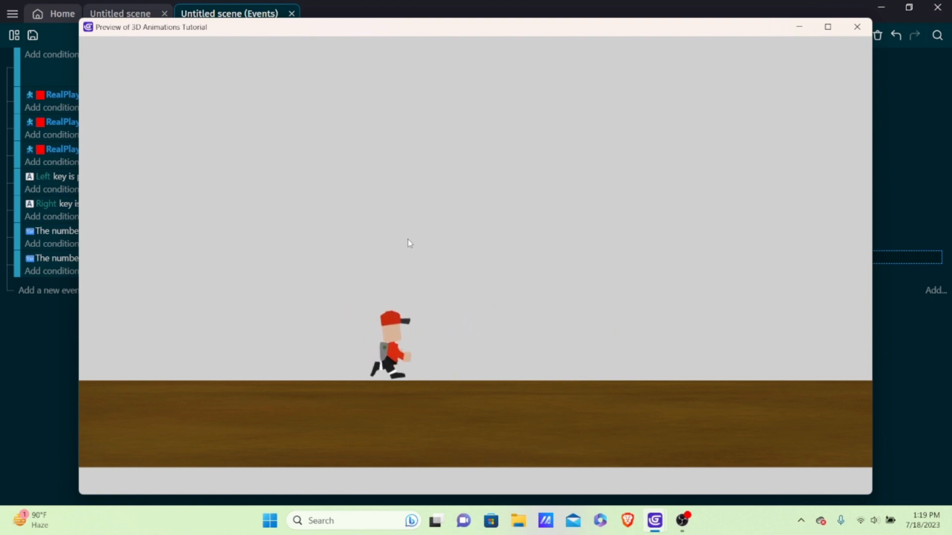
{"action": "key", "text": "Right"}
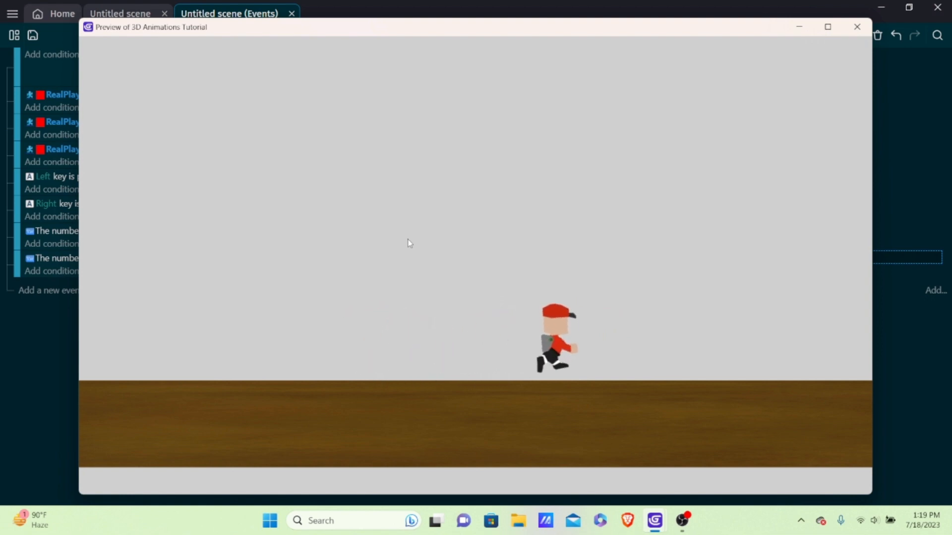
{"action": "key", "text": "Left"}
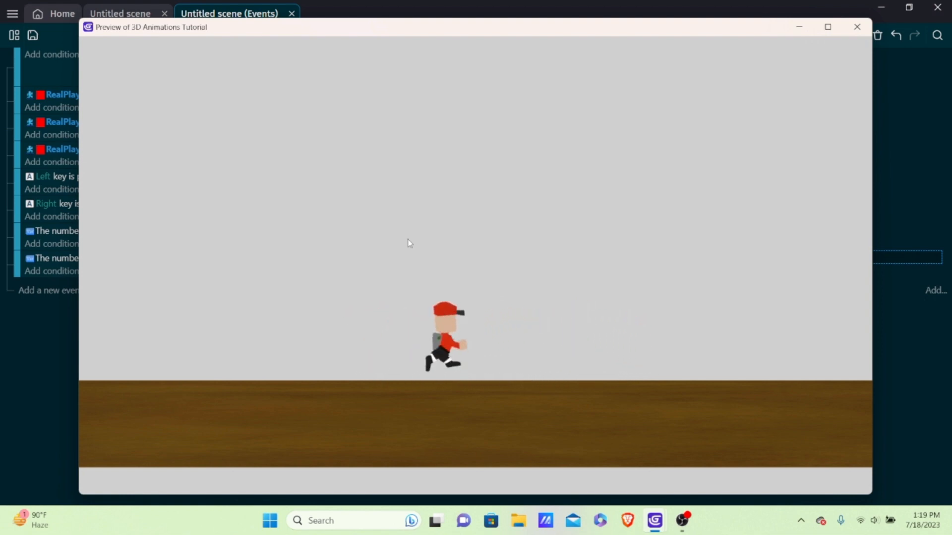
{"action": "key", "text": "Right"}
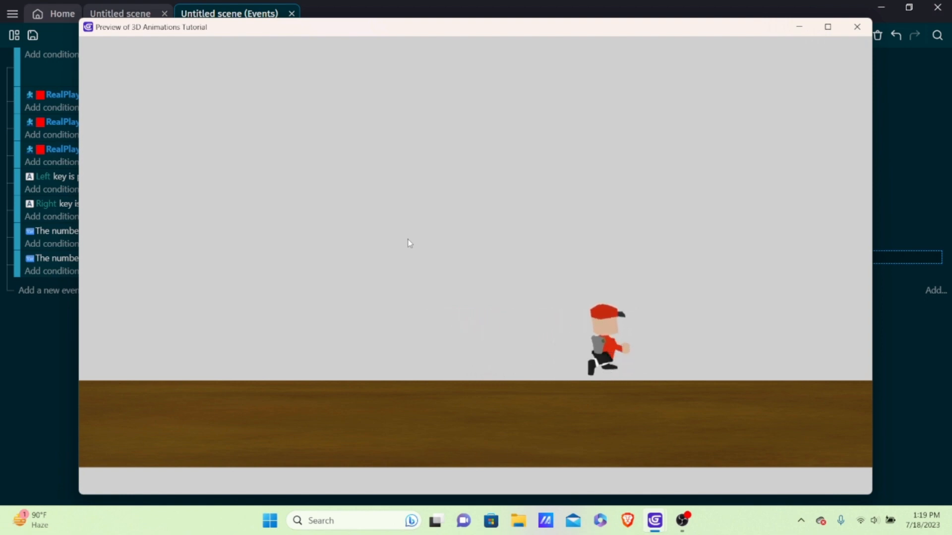
{"action": "key", "text": "Right"}
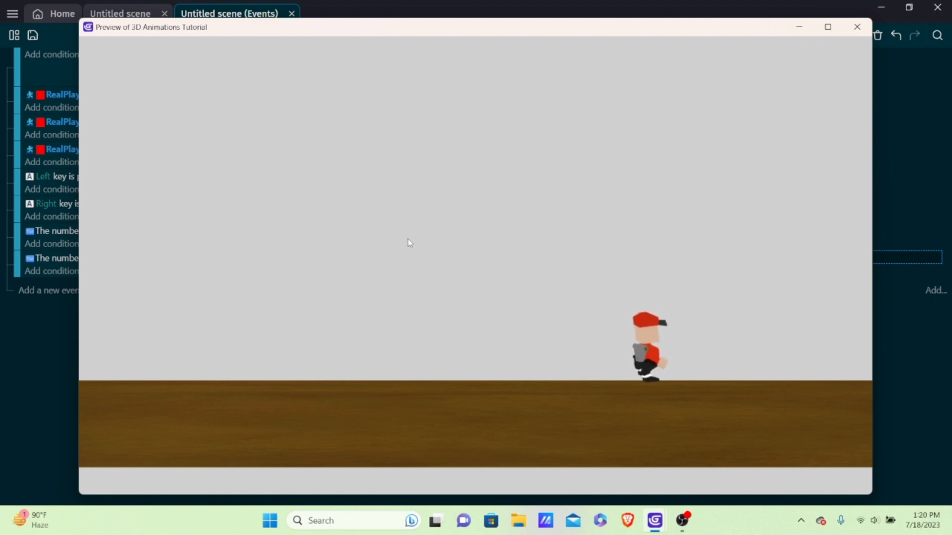
{"action": "key", "text": "Left"}
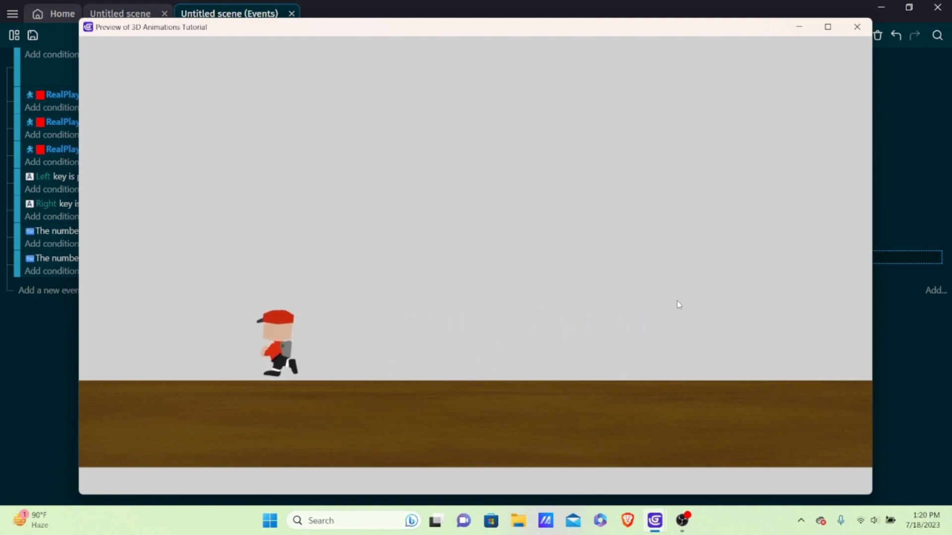
{"action": "key", "text": "Right"}
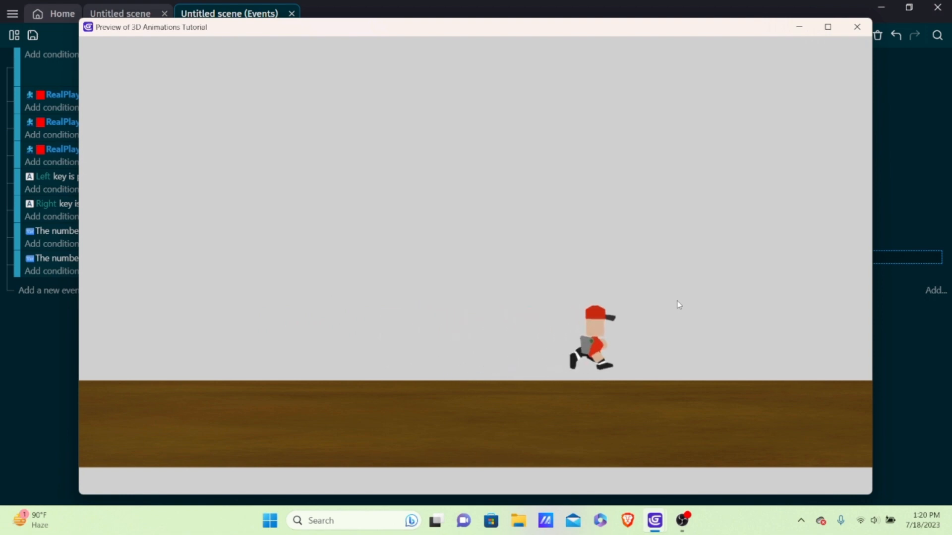
{"action": "key", "text": "Left"}
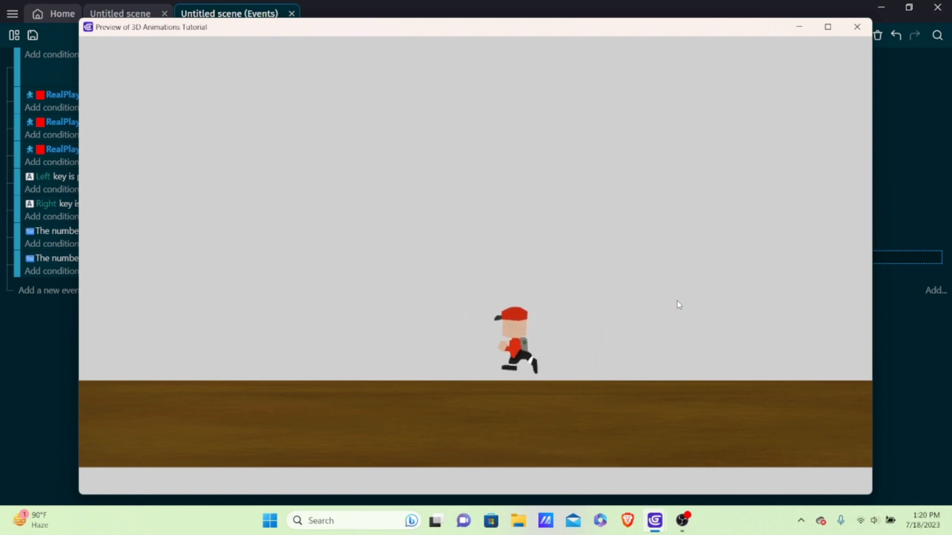
{"action": "key", "text": "Right"}
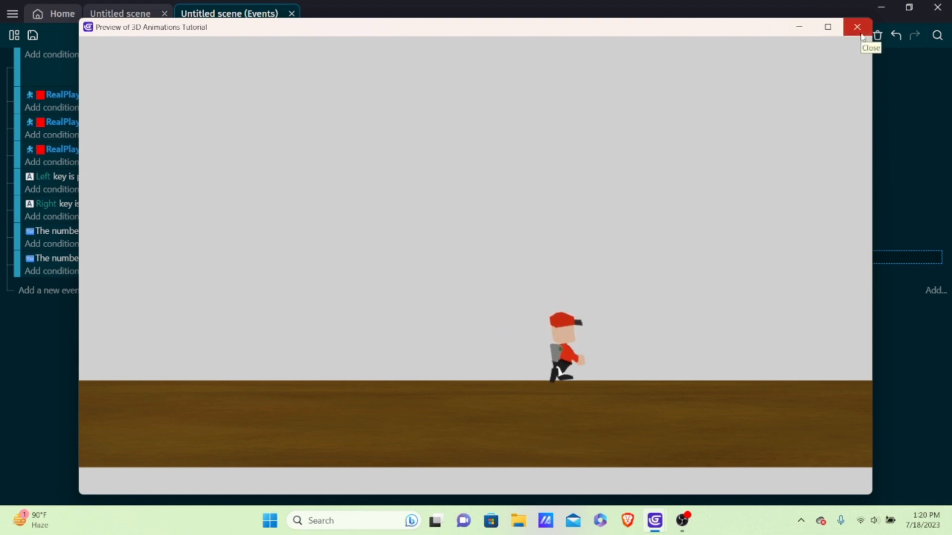
{"action": "left_click", "coordinate": [856, 28]}
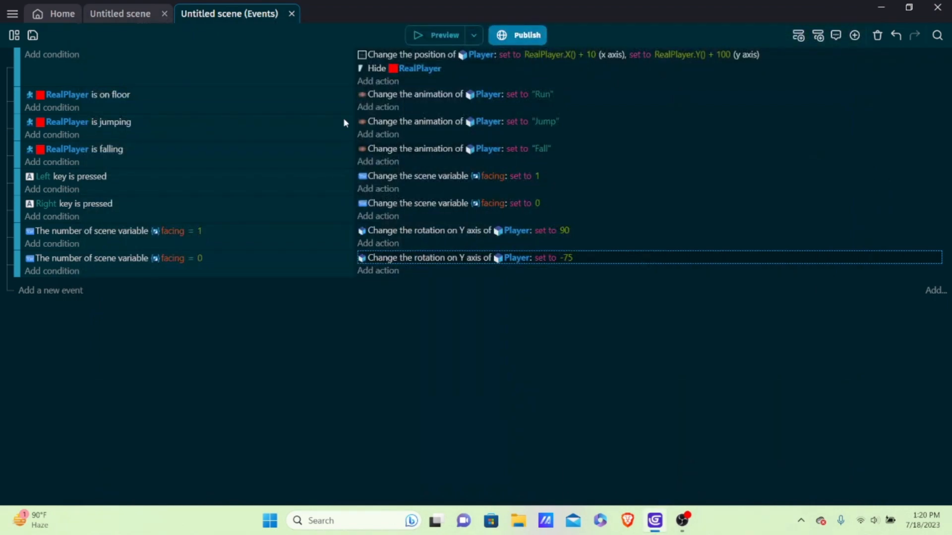